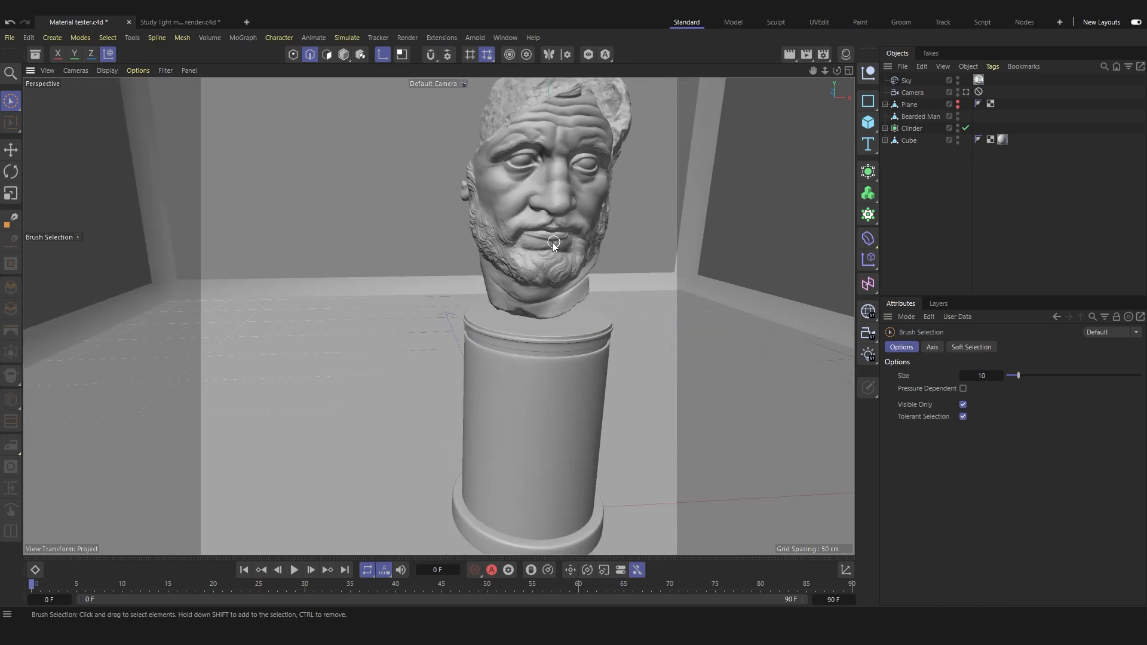
Examine the scene from several distances and angles, including the room, the bust on its pedestal and the camera
{"action": "scroll", "coordinate": [574, 340], "scroll_direction": "down", "scroll_amount": 10}
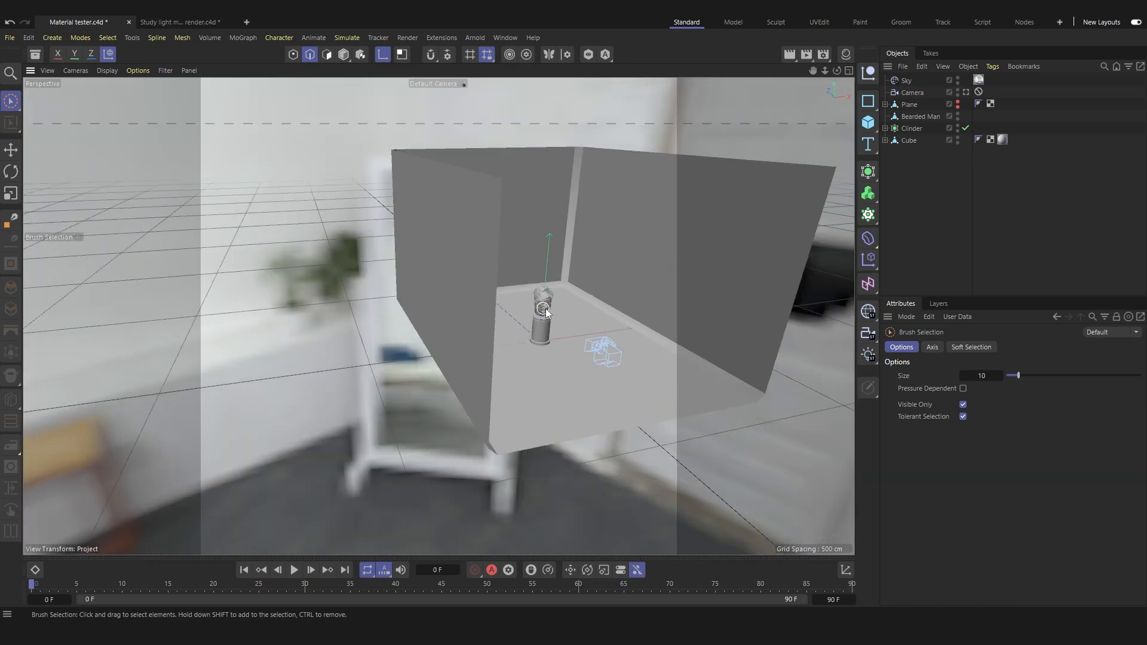
{"action": "scroll", "coordinate": [621, 352], "scroll_direction": "up", "scroll_amount": 4}
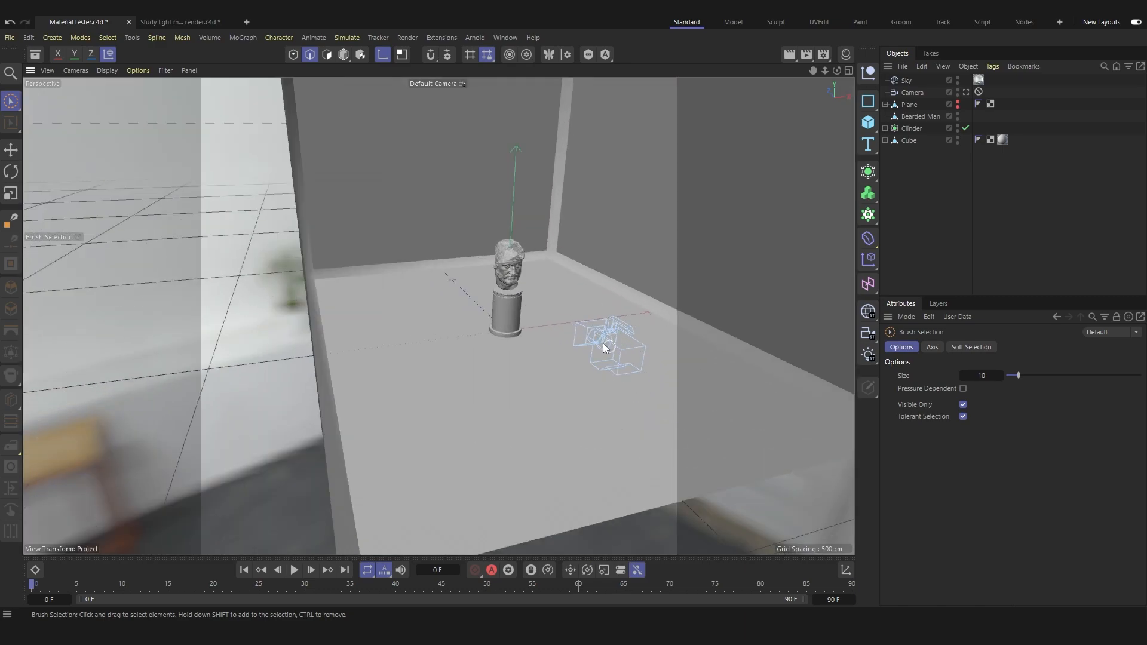
{"action": "left_click", "coordinate": [965, 92]}
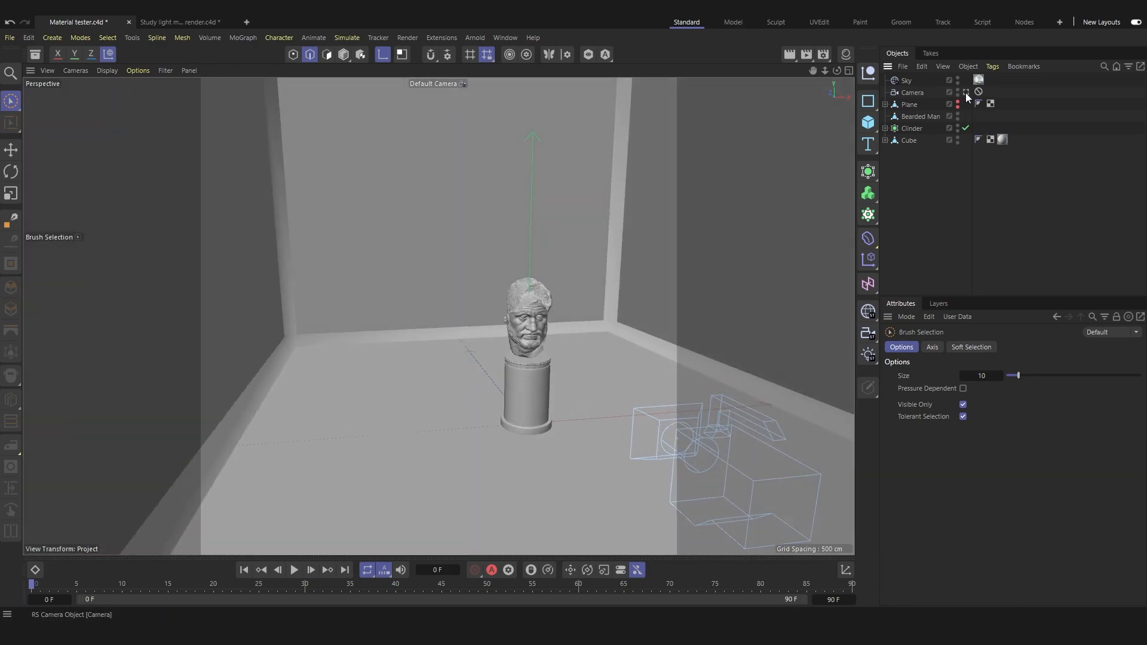
{"action": "left_click", "coordinate": [966, 93]}
{"action": "left_click_drag", "start_coordinate": [526, 285], "coordinate": [793, 207], "text": "alt"}
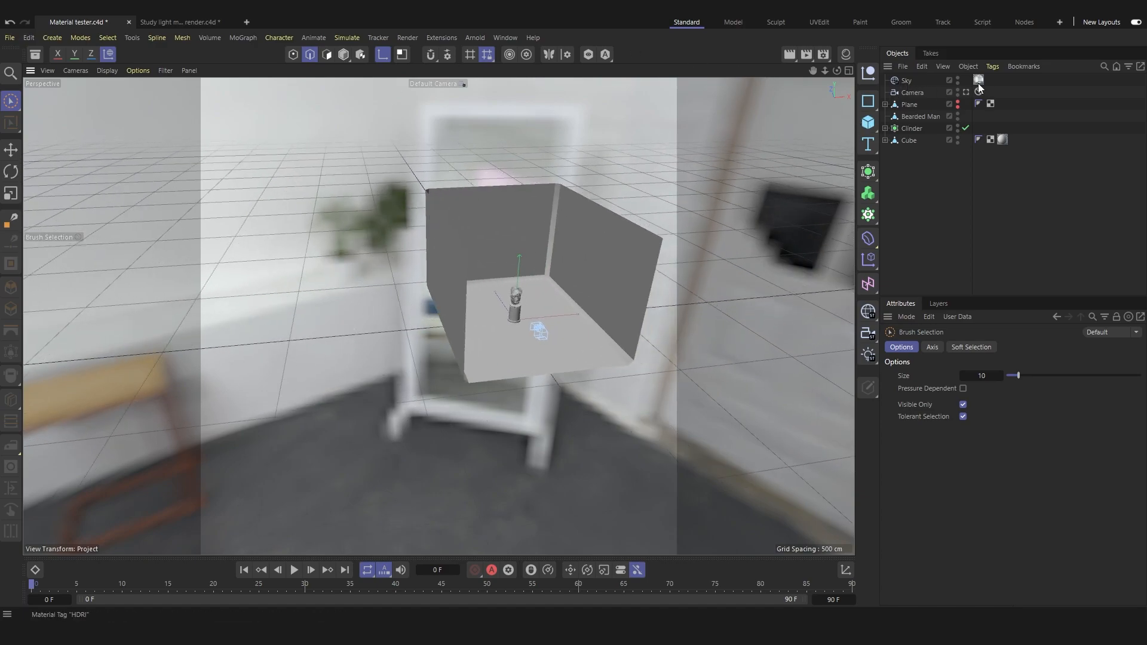
{"action": "scroll", "coordinate": [511, 304], "scroll_direction": "up", "scroll_amount": 5}
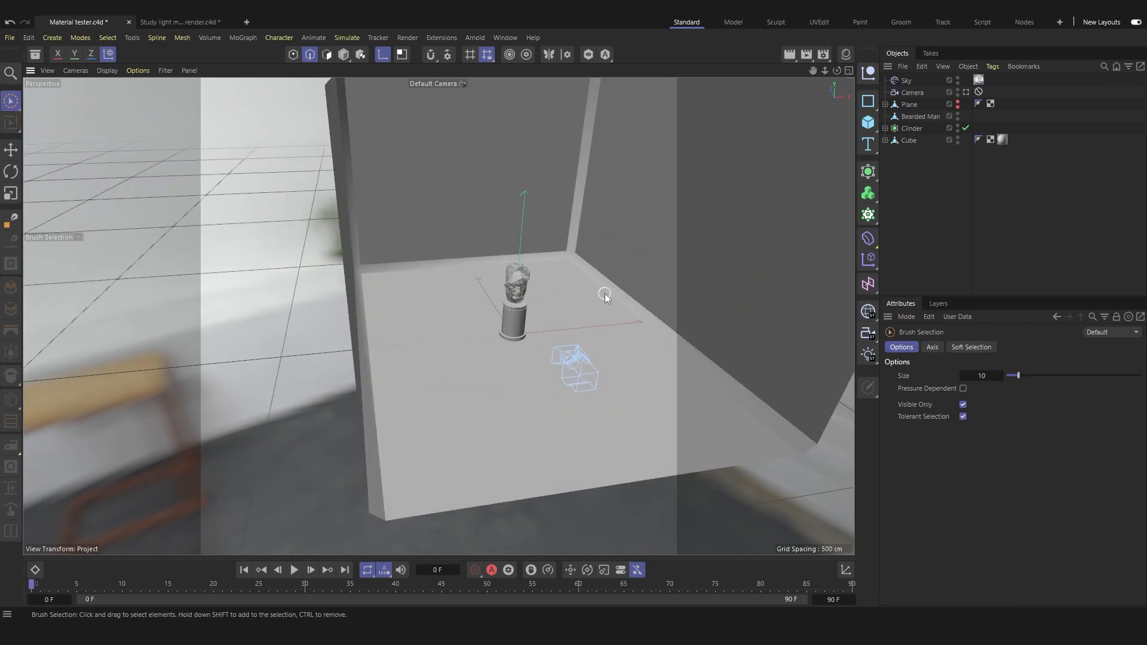
{"action": "left_click_drag", "start_coordinate": [605, 295], "coordinate": [514, 299], "text": "alt"}
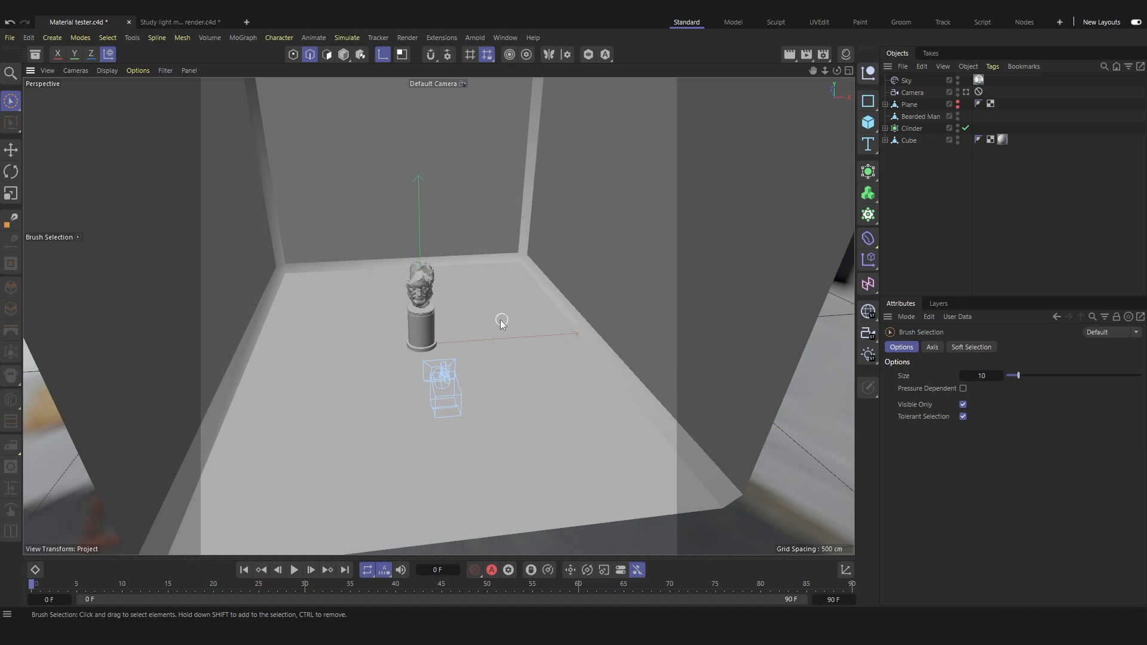
{"action": "left_click_drag", "start_coordinate": [504, 320], "coordinate": [456, 317], "text": "alt"}
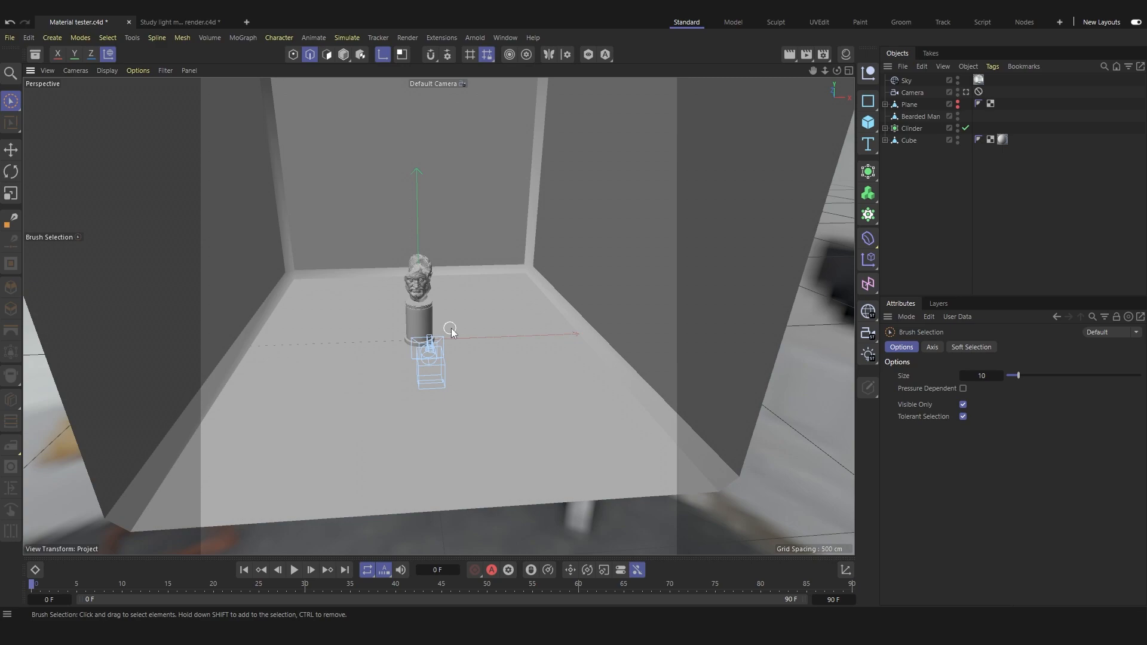
{"action": "scroll", "coordinate": [439, 301], "scroll_direction": "up", "scroll_amount": 5}
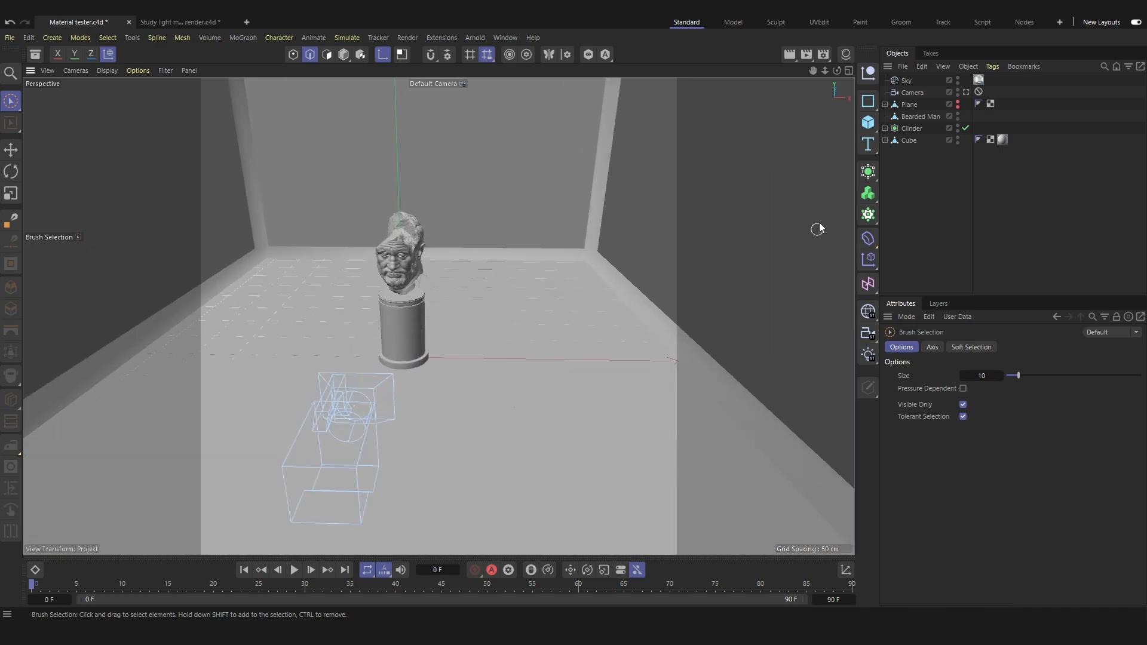
Review the render settings for Output, Ambient Occlusion, Global Illumination and the Physical renderer
{"action": "left_click", "coordinate": [823, 54]}
{"action": "left_click_drag", "start_coordinate": [813, 51], "coordinate": [489, 59]}
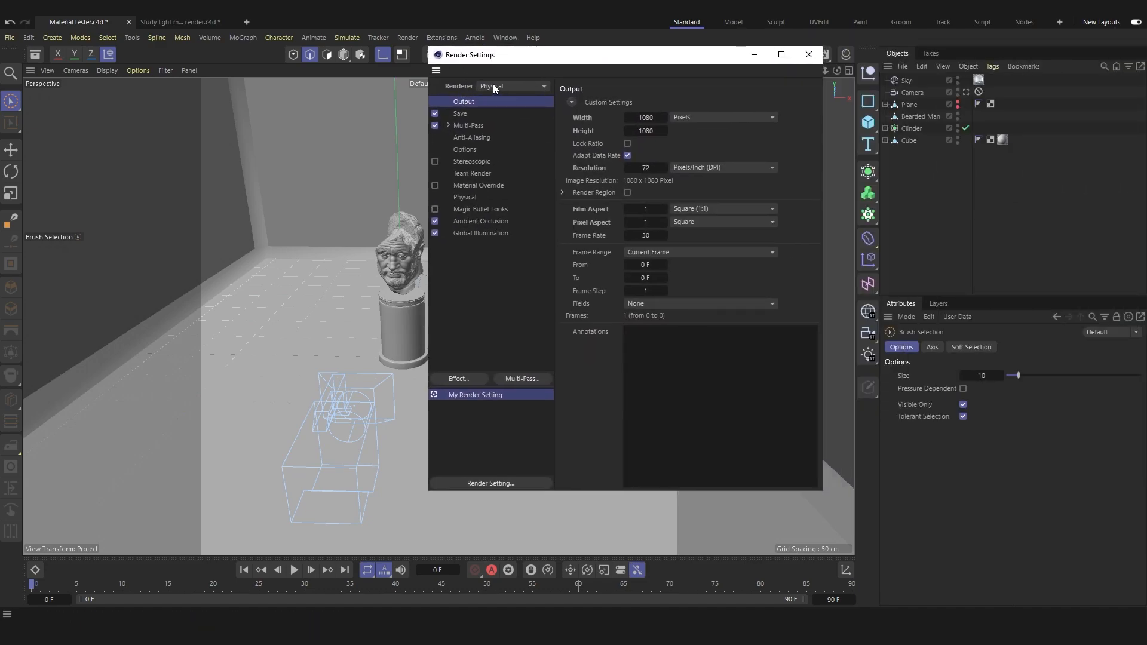
{"action": "left_click", "coordinate": [475, 222]}
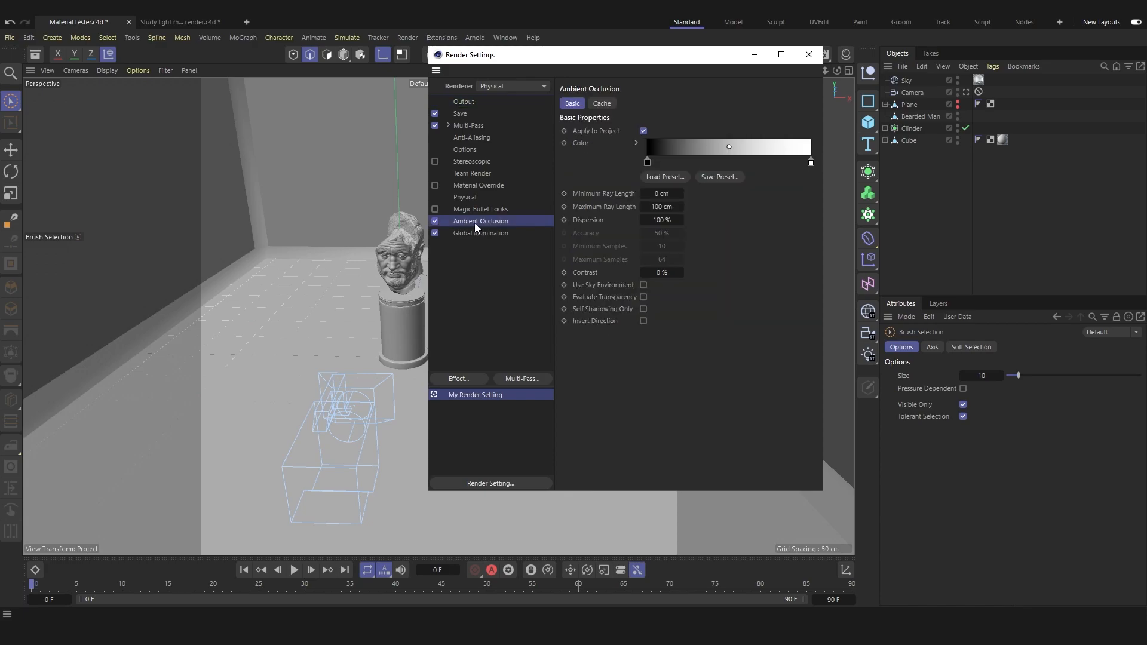
{"action": "left_click", "coordinate": [480, 234]}
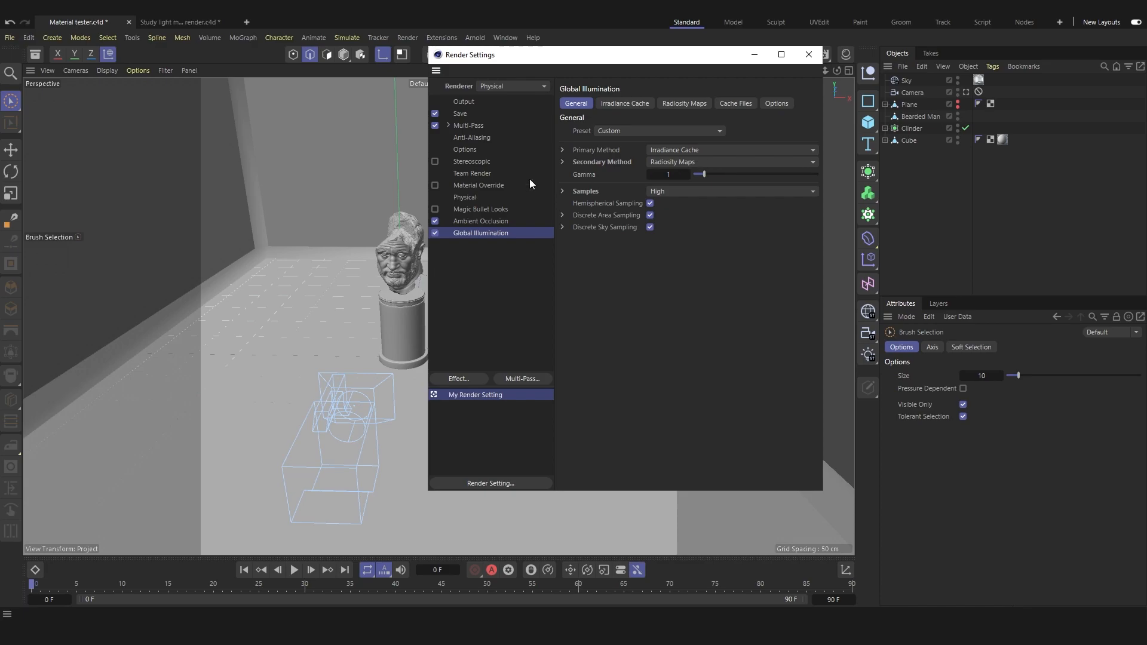
{"action": "left_click", "coordinate": [486, 196]}
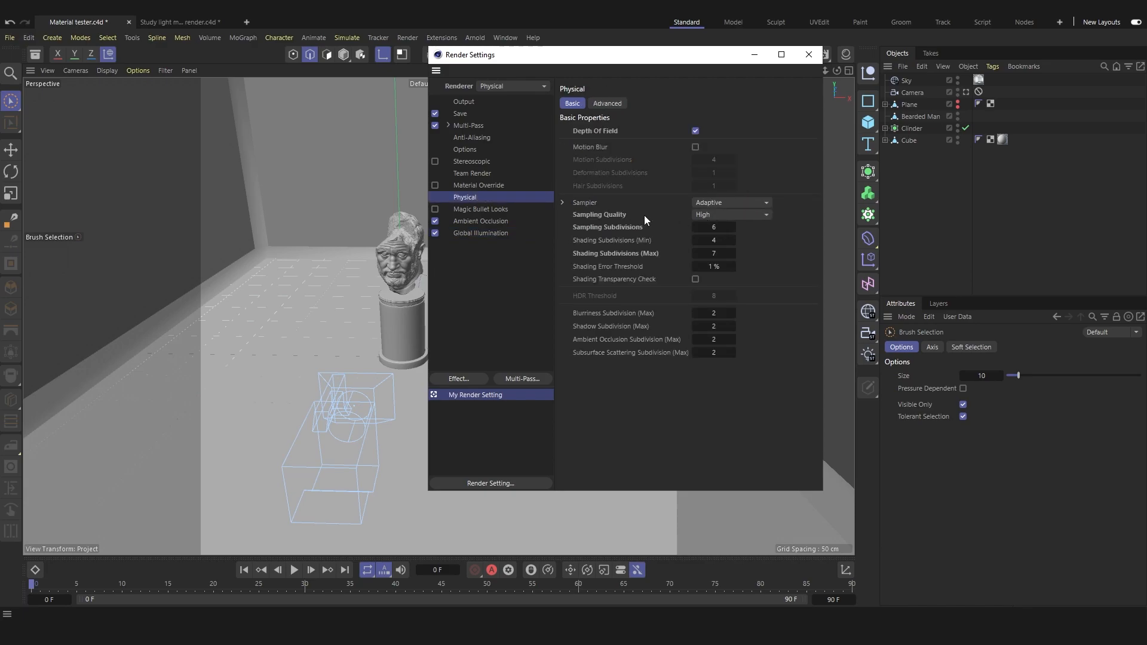
{"action": "left_click", "coordinate": [493, 234]}
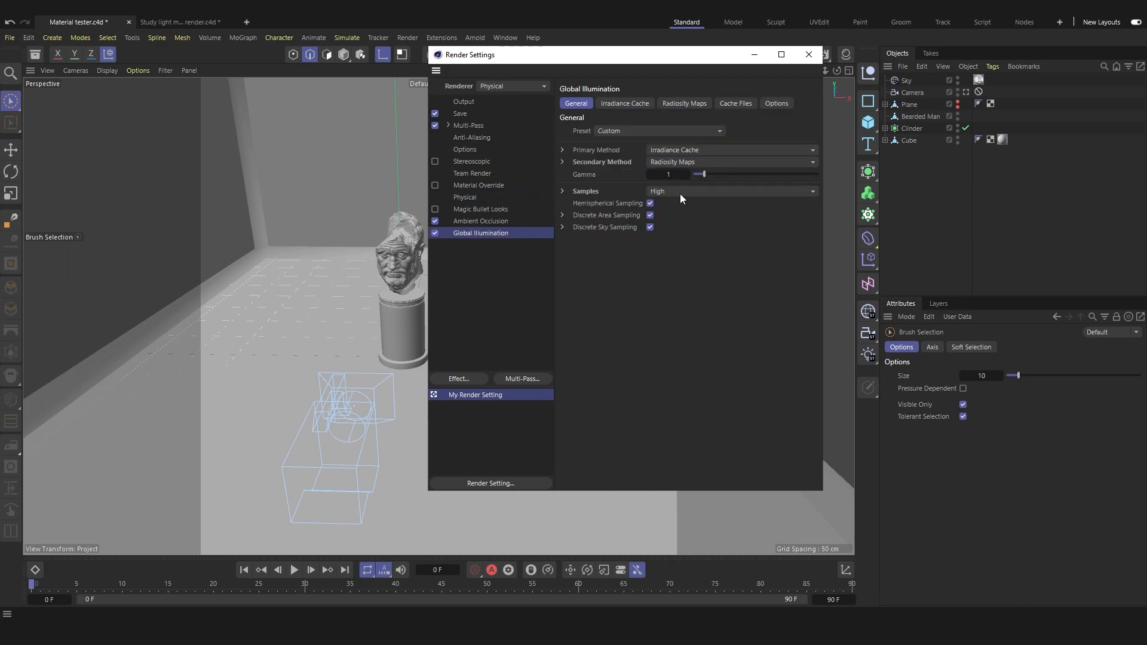
{"action": "left_click", "coordinate": [808, 55]}
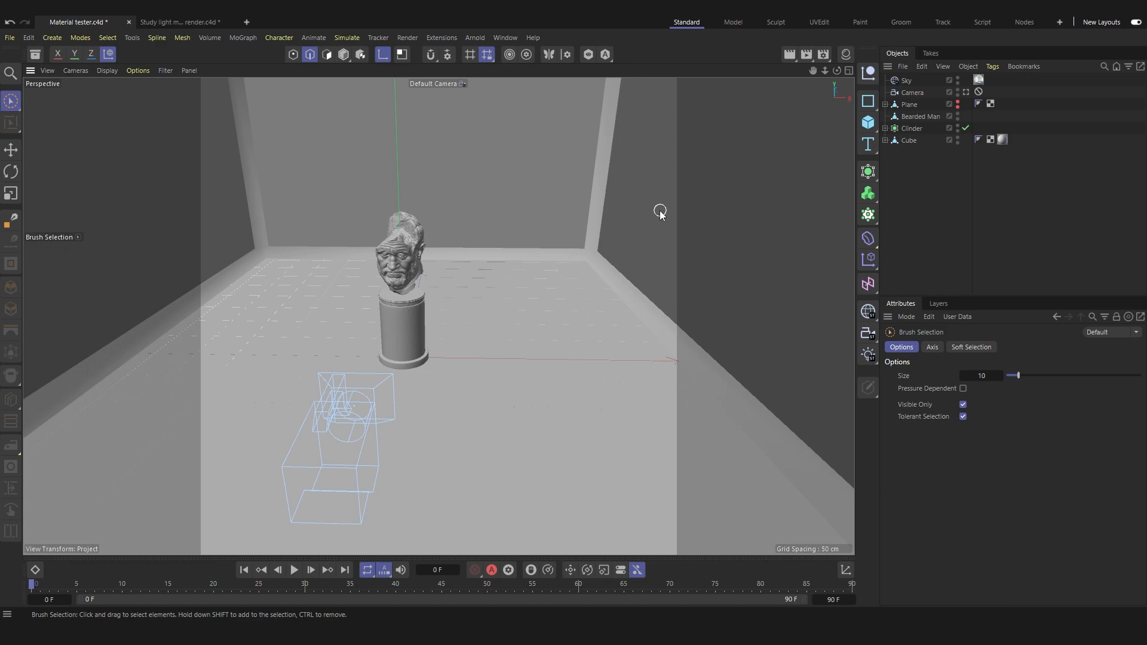
Look through the scene's Camera object and render the project to the Picture Viewer
{"action": "left_click", "coordinate": [966, 93]}
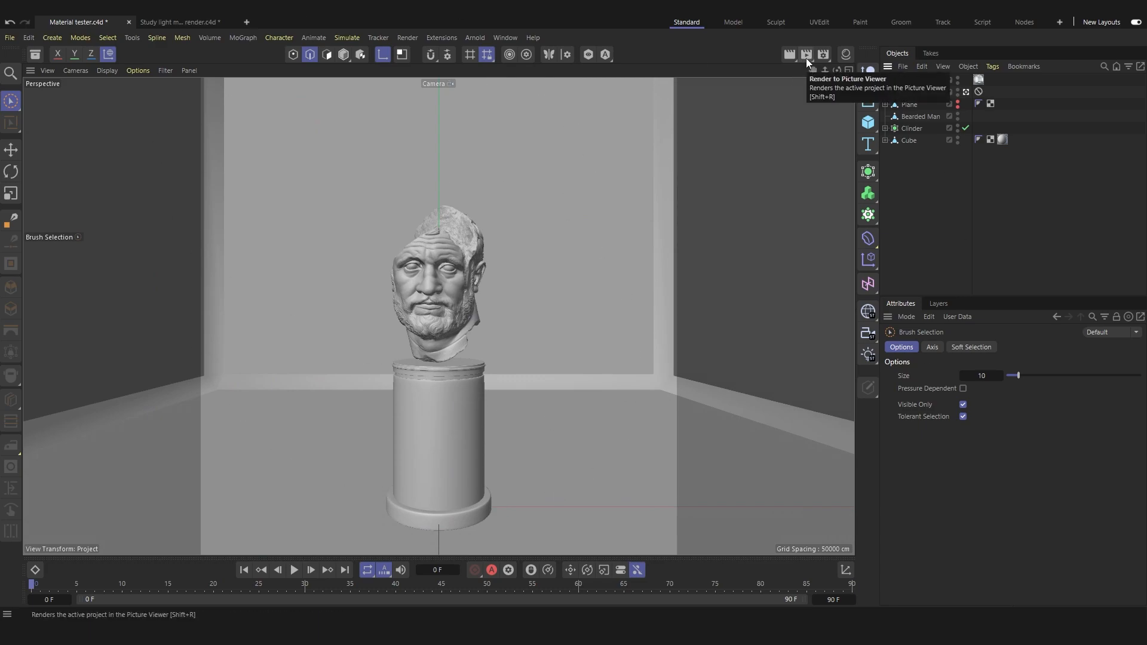
{"action": "left_click", "coordinate": [805, 58]}
{"action": "left_click_drag", "start_coordinate": [901, 53], "coordinate": [593, 69]}
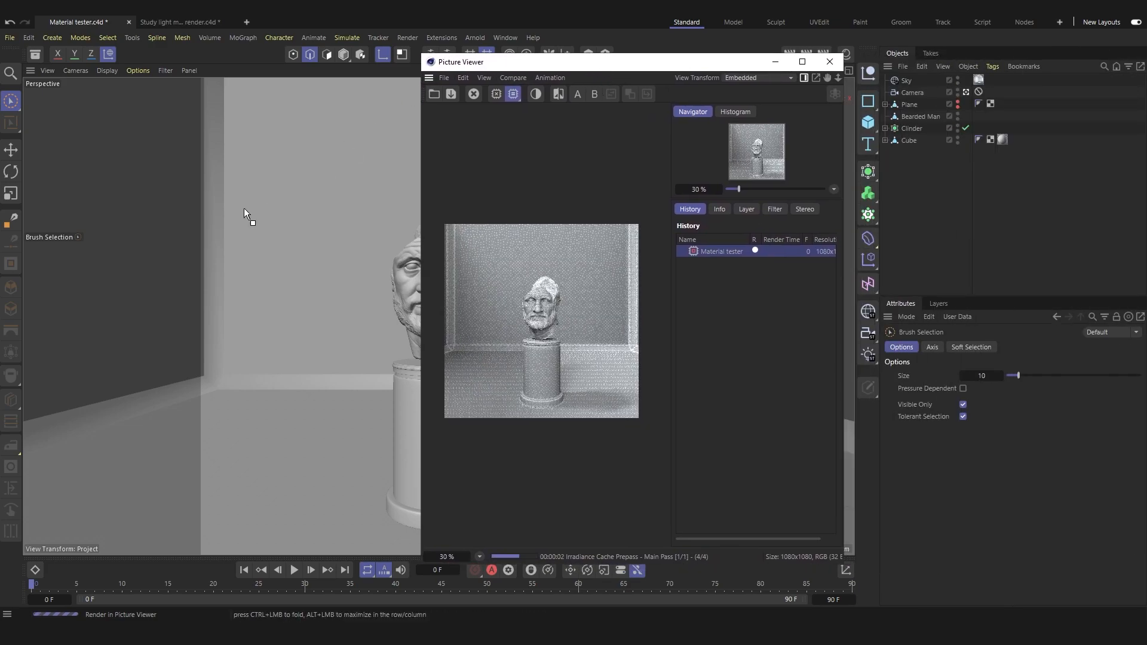
Dock the Picture Viewer beside the viewport, widen its image area and zoom the render to 40 %
{"action": "left_click_drag", "start_coordinate": [27, 271], "coordinate": [34, 268]}
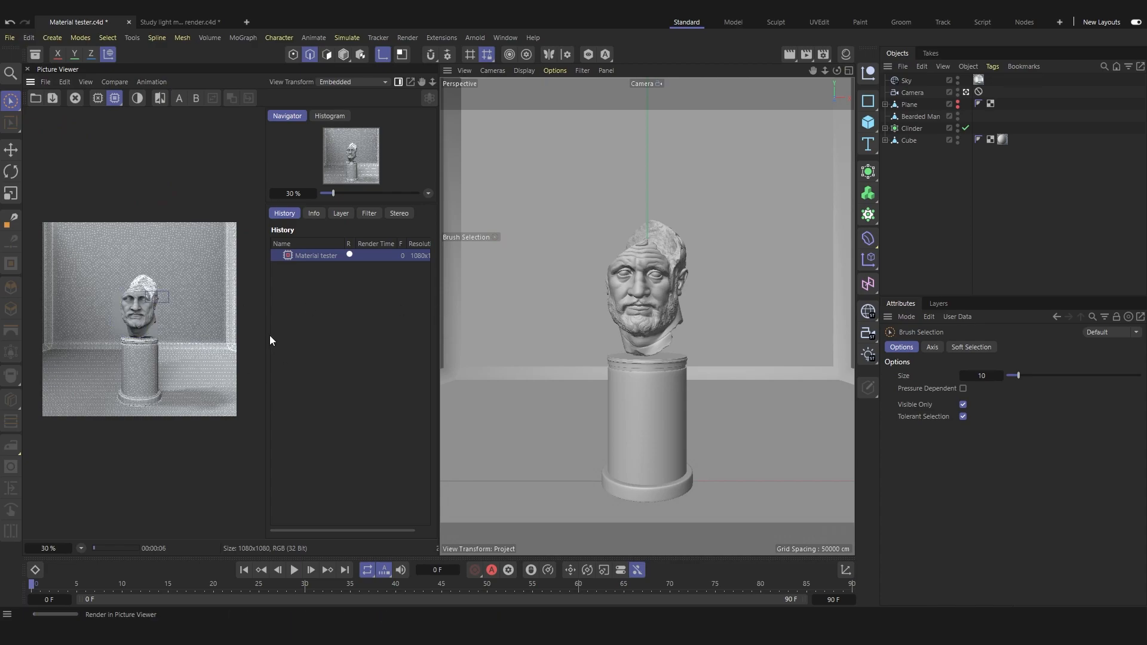
{"action": "left_click_drag", "start_coordinate": [268, 340], "coordinate": [318, 326]}
{"action": "scroll", "coordinate": [165, 337], "scroll_direction": "up", "scroll_amount": 2}
{"action": "scroll", "coordinate": [158, 351], "scroll_direction": "down", "scroll_amount": 1}
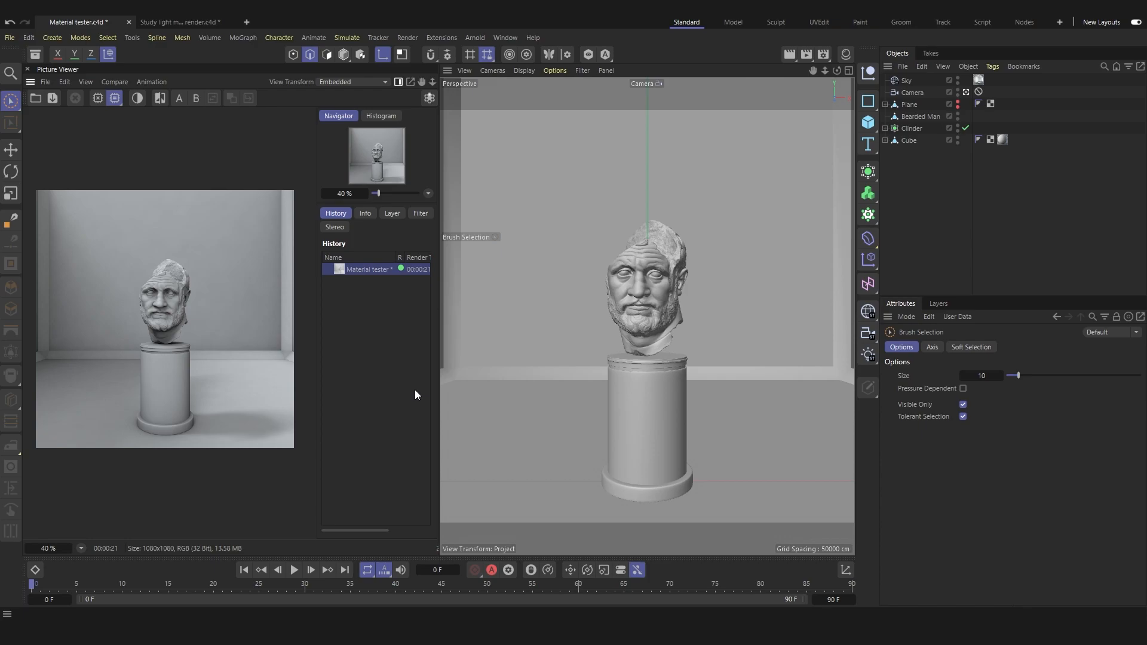
Show the Material Manager and create a new PBR material
{"action": "left_click", "coordinate": [845, 54]}
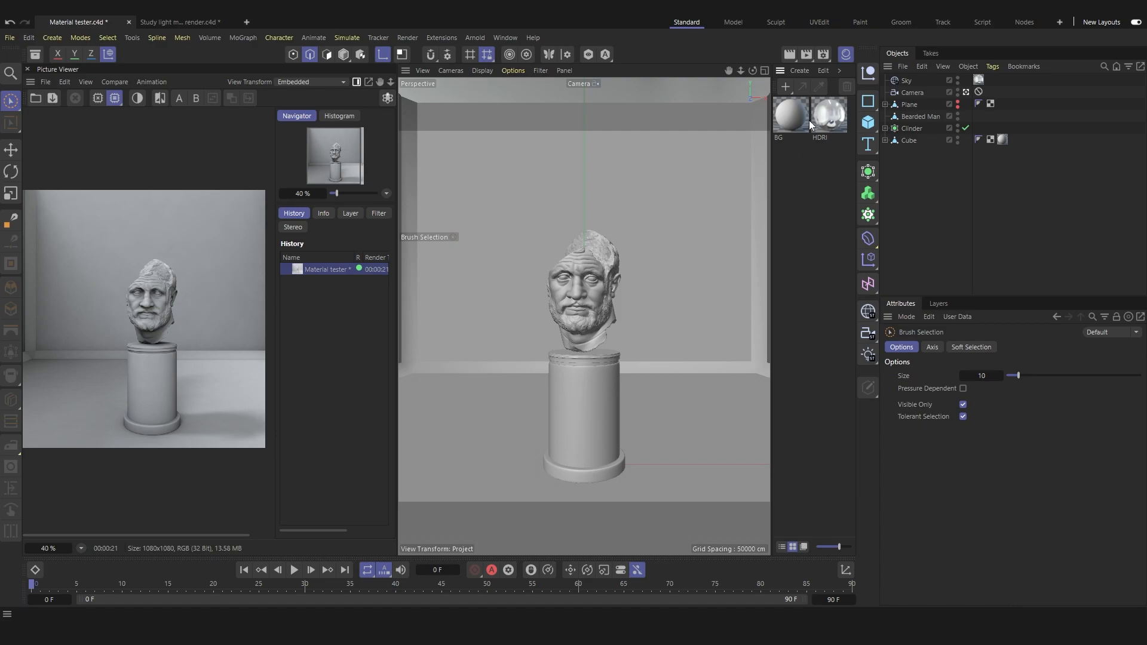
{"action": "double_click", "coordinate": [809, 186]}
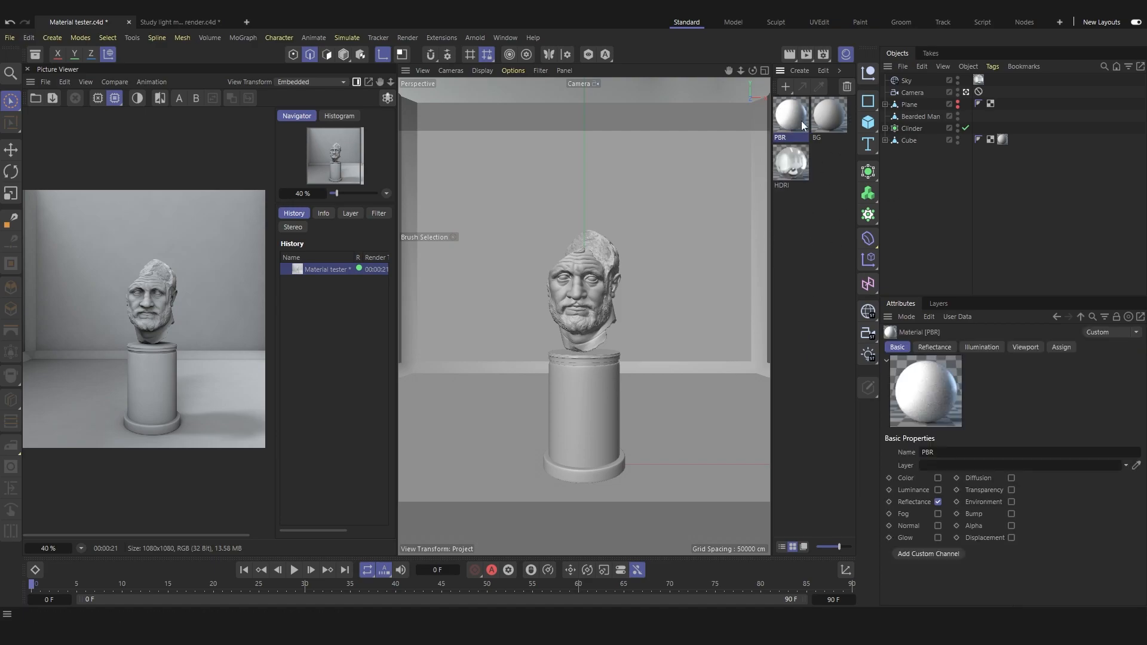
{"action": "left_click", "coordinate": [785, 87]}
Assign the PBR material to the Bearded Man object
{"action": "left_click_drag", "start_coordinate": [789, 122], "coordinate": [578, 288]}
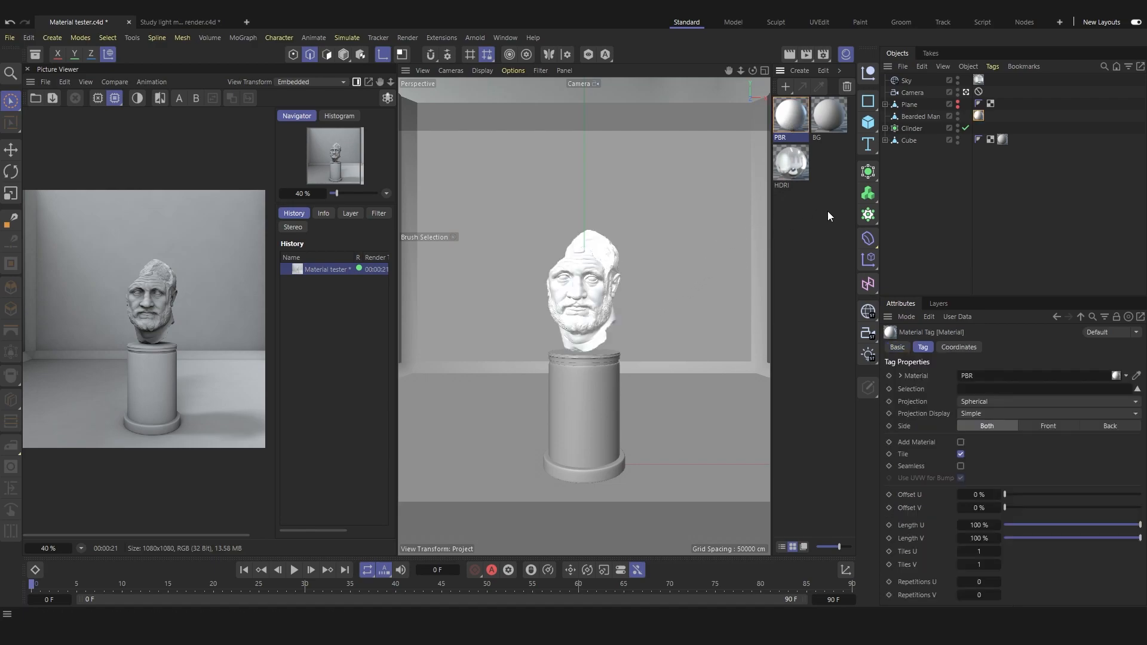
{"action": "key", "text": "ctrl+z"}
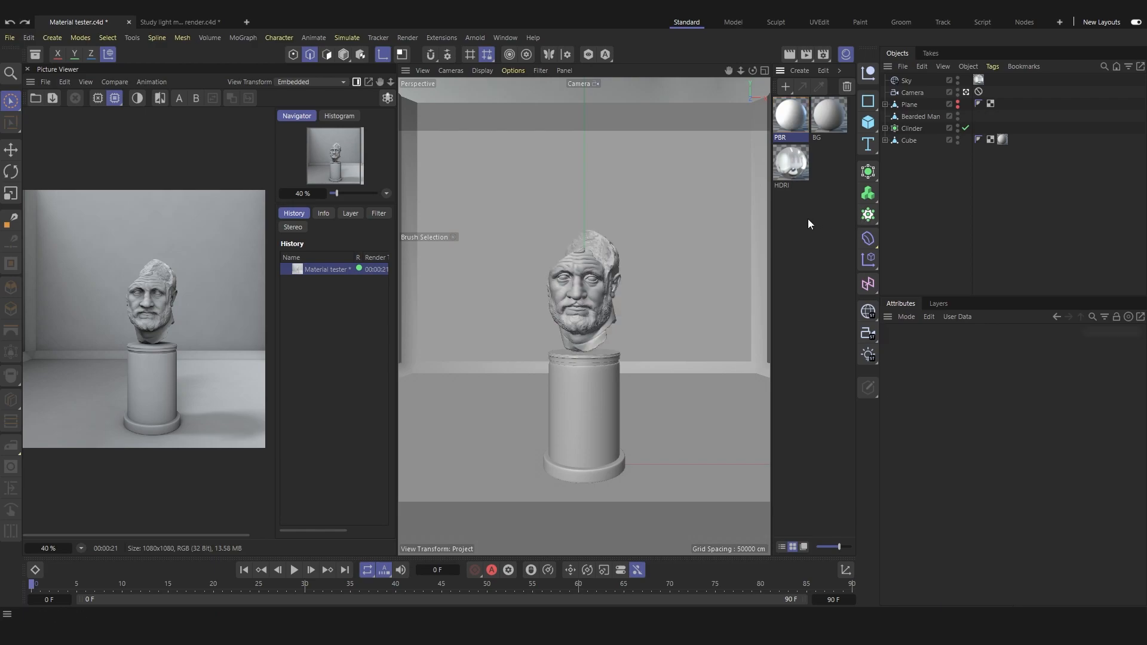
{"action": "left_click_drag", "start_coordinate": [793, 140], "coordinate": [924, 129]}
{"action": "left_click_drag", "start_coordinate": [919, 117], "coordinate": [919, 117]}
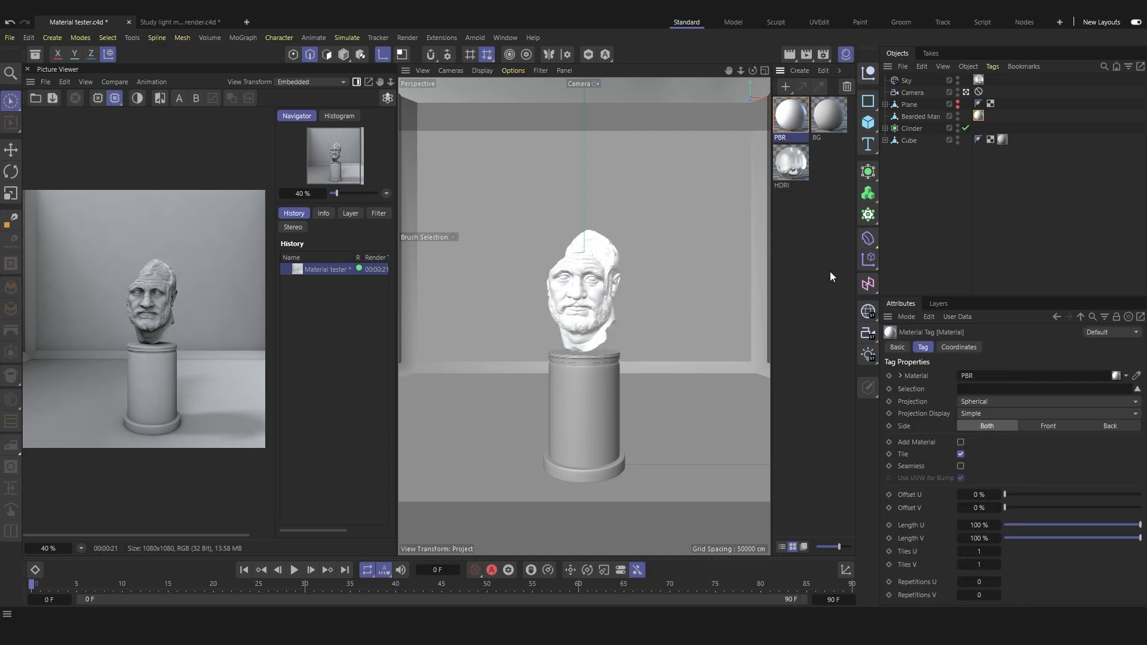
Open the PBR material in the Material Editor and disable its Reflectance channel
{"action": "double_click", "coordinate": [789, 112]}
{"action": "left_click_drag", "start_coordinate": [827, 108], "coordinate": [629, 71]}
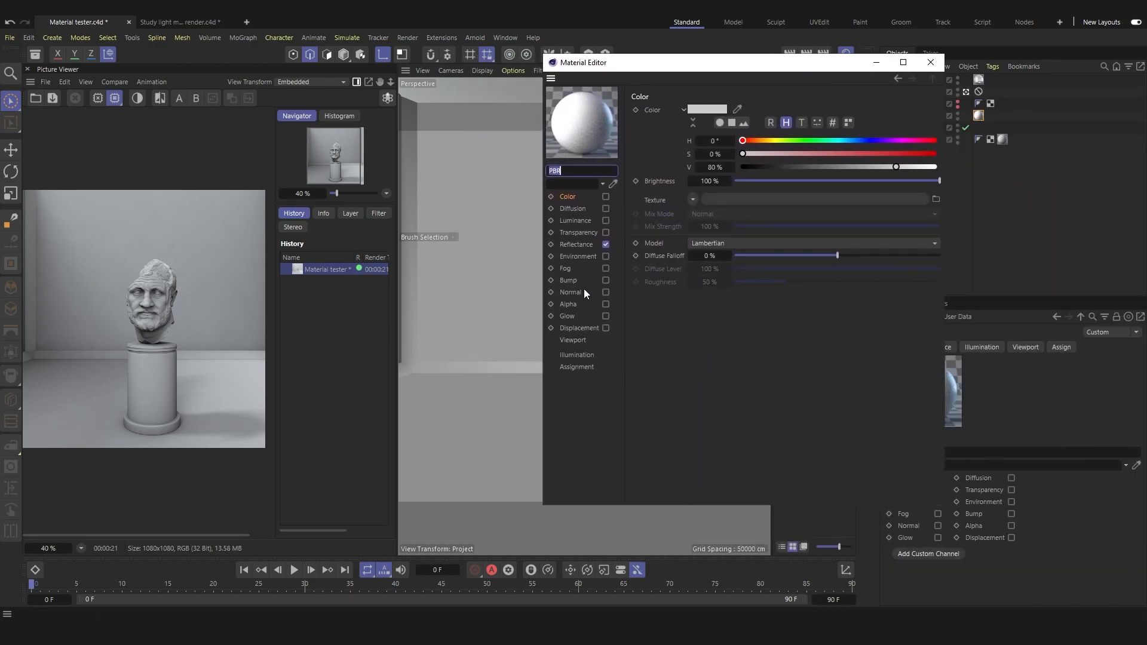
{"action": "mouse_move", "coordinate": [700, 67]}
{"action": "left_mouse_down"}
{"action": "mouse_move", "coordinate": [809, 100]}
{"action": "mouse_move", "coordinate": [716, 58]}
{"action": "left_mouse_up"}
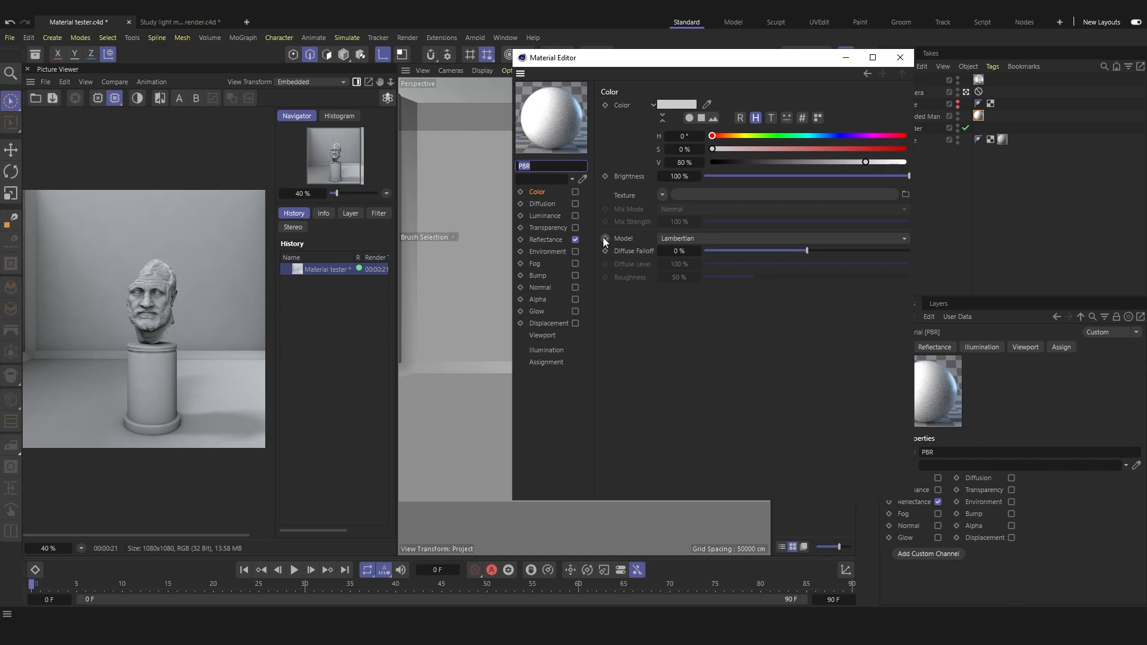
{"action": "left_click_drag", "start_coordinate": [593, 58], "coordinate": [549, 90]}
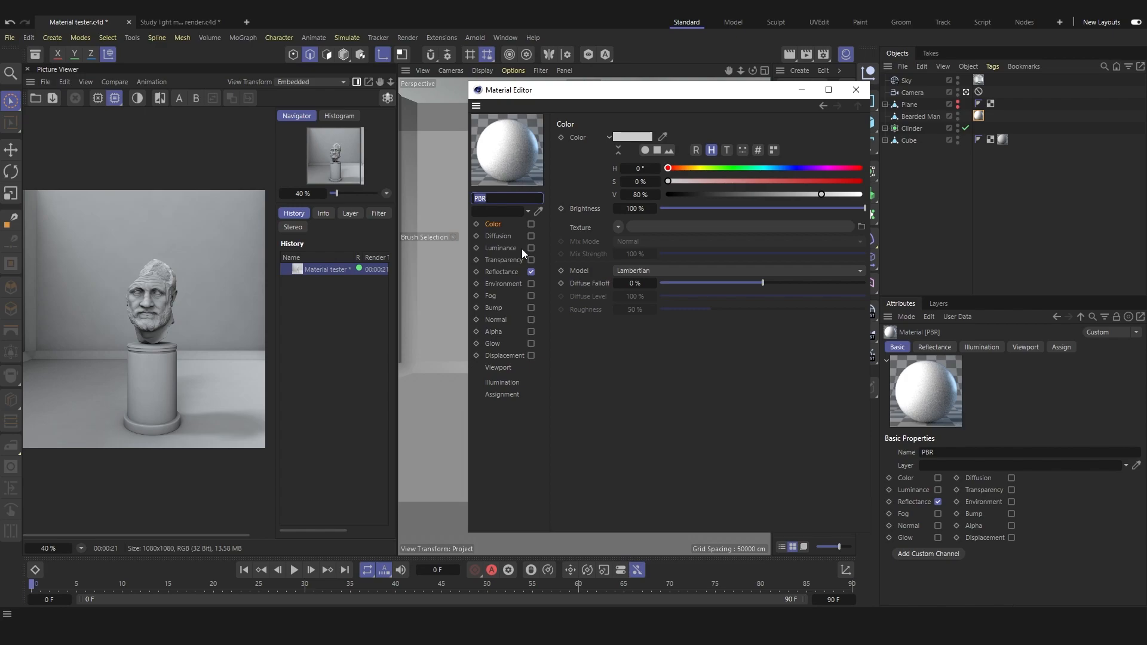
{"action": "left_click_drag", "start_coordinate": [552, 91], "coordinate": [593, 115]}
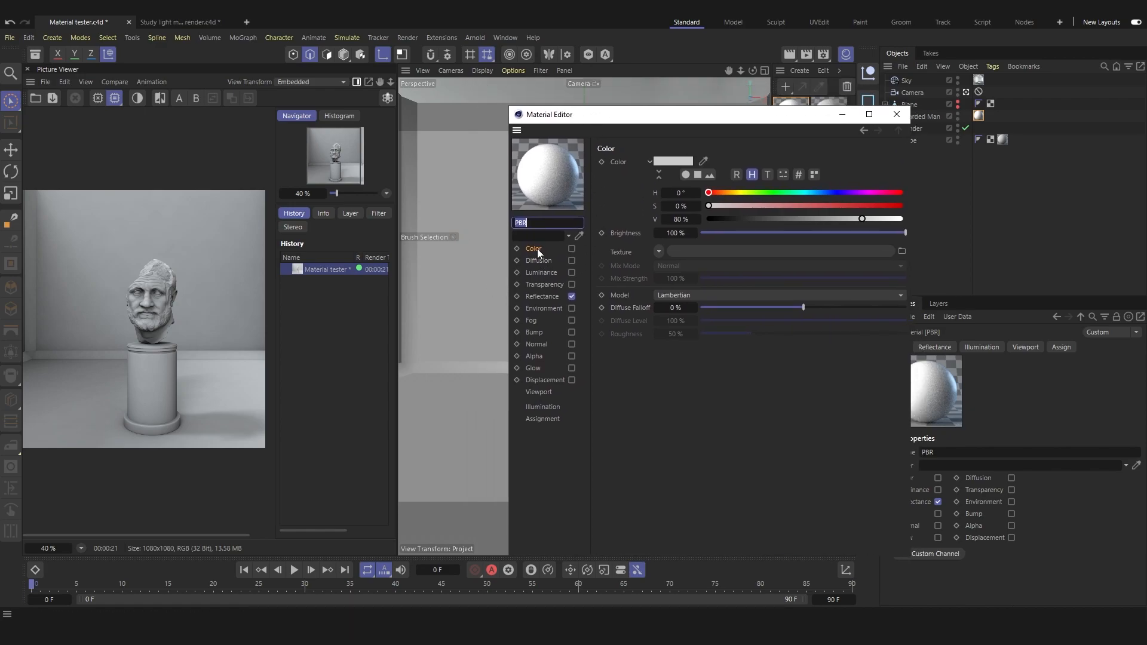
{"action": "left_click", "coordinate": [572, 297]}
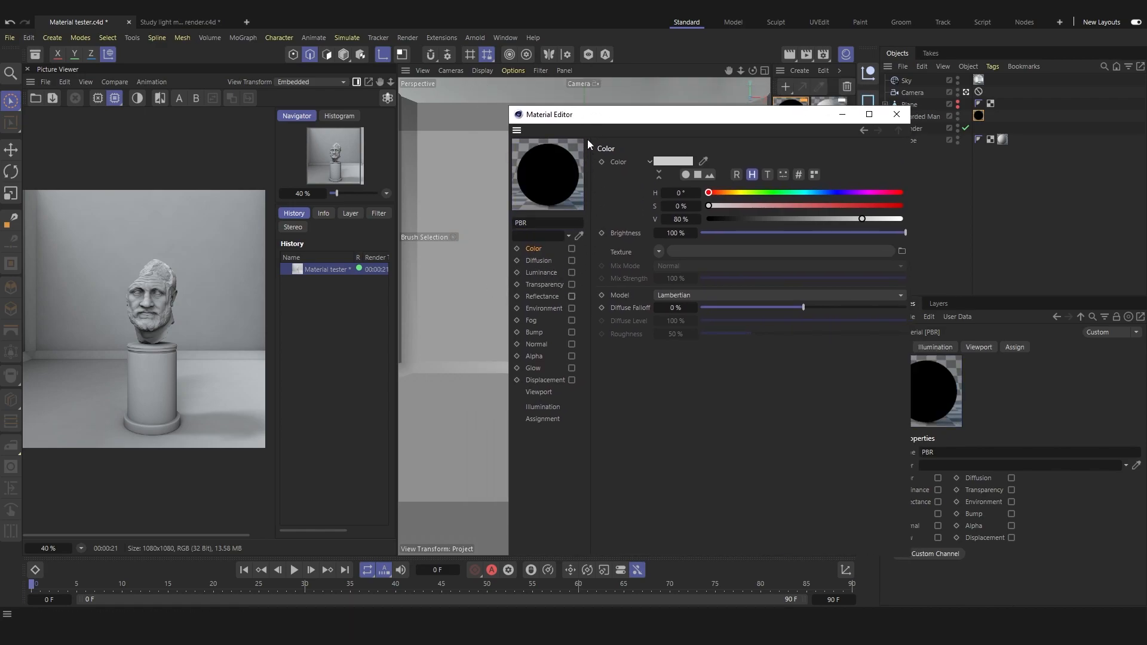
Move the Material Editor clear of the viewport and render the bust with all material channels disabled
{"action": "left_click_drag", "start_coordinate": [573, 114], "coordinate": [536, 109]}
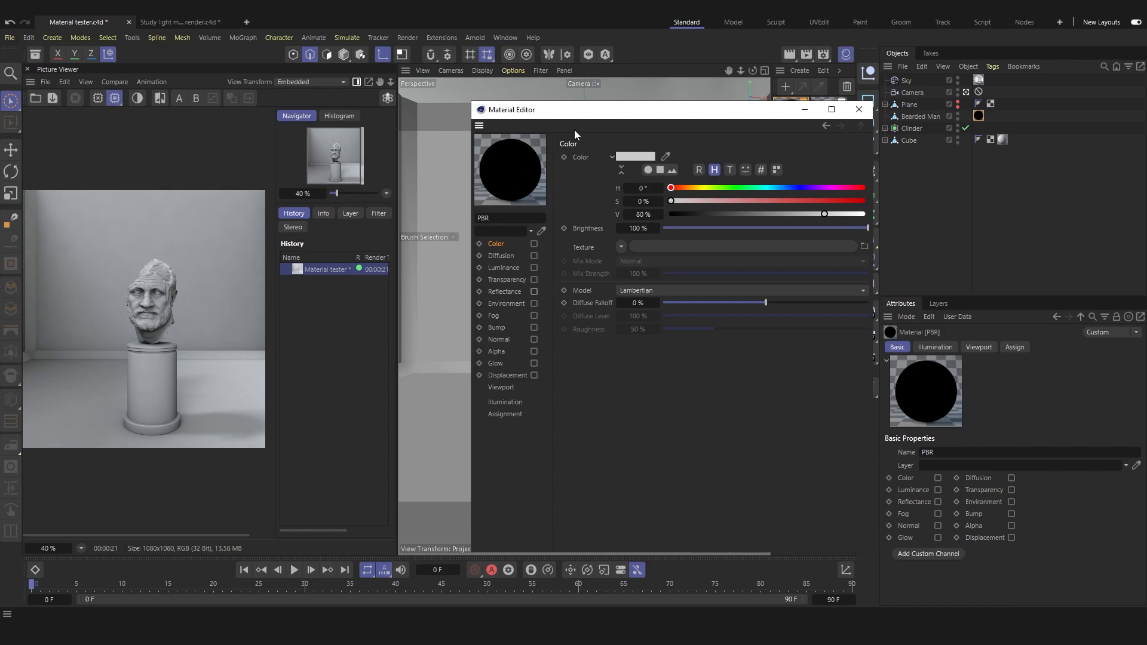
{"action": "left_click_drag", "start_coordinate": [571, 110], "coordinate": [882, 107]}
{"action": "left_click", "coordinate": [806, 54]}
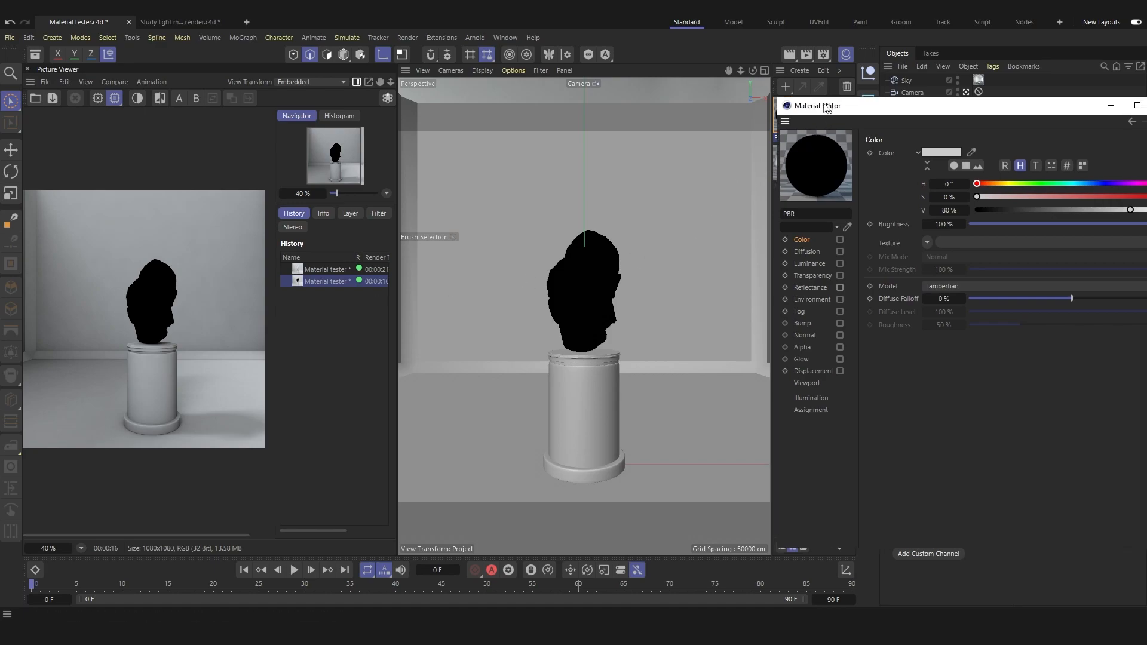
Enable the Color channel of the PBR material
{"action": "left_click_drag", "start_coordinate": [836, 107], "coordinate": [498, 123]}
{"action": "left_click", "coordinate": [507, 257]}
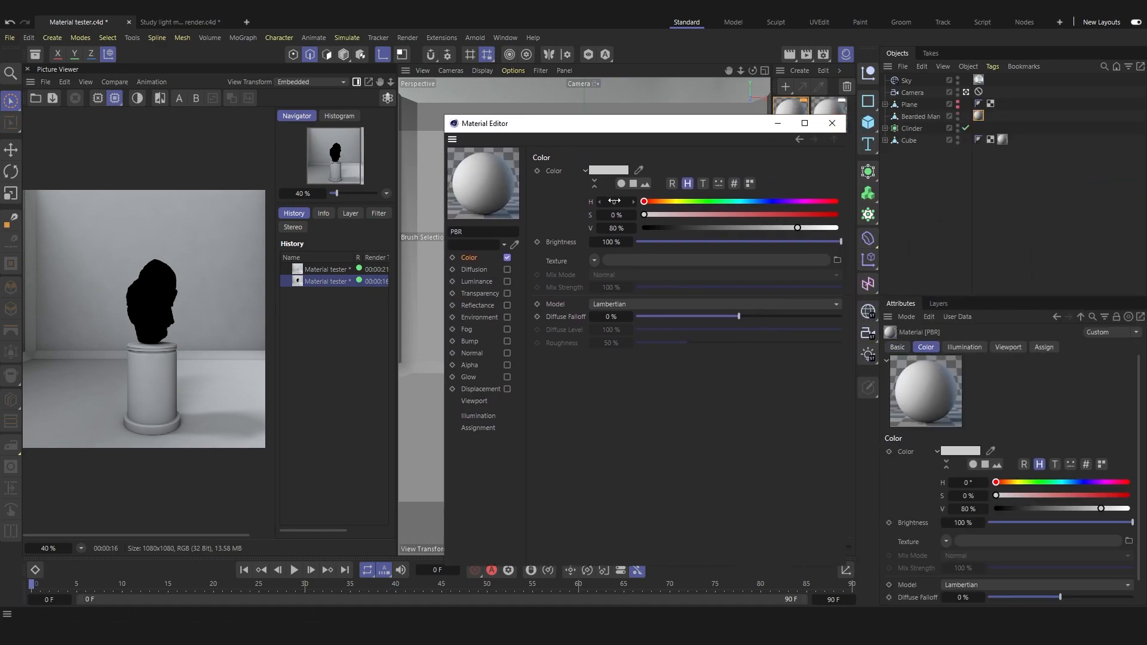
{"action": "left_click_drag", "start_coordinate": [616, 129], "coordinate": [730, 105]}
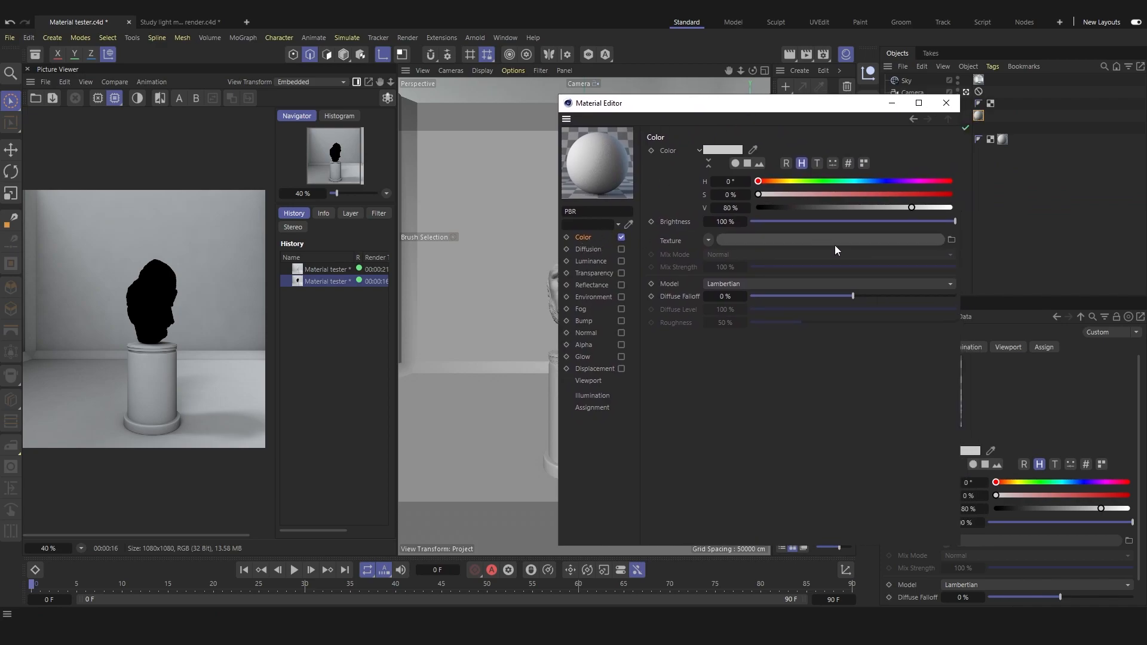
Set the PBR material's color to turquoise with hue 181°, saturation 69 % and value 84 %
{"action": "left_click_drag", "start_coordinate": [794, 103], "coordinate": [910, 129]}
{"action": "left_click_drag", "start_coordinate": [1019, 208], "coordinate": [970, 208]}
{"action": "left_click", "coordinate": [1005, 220]}
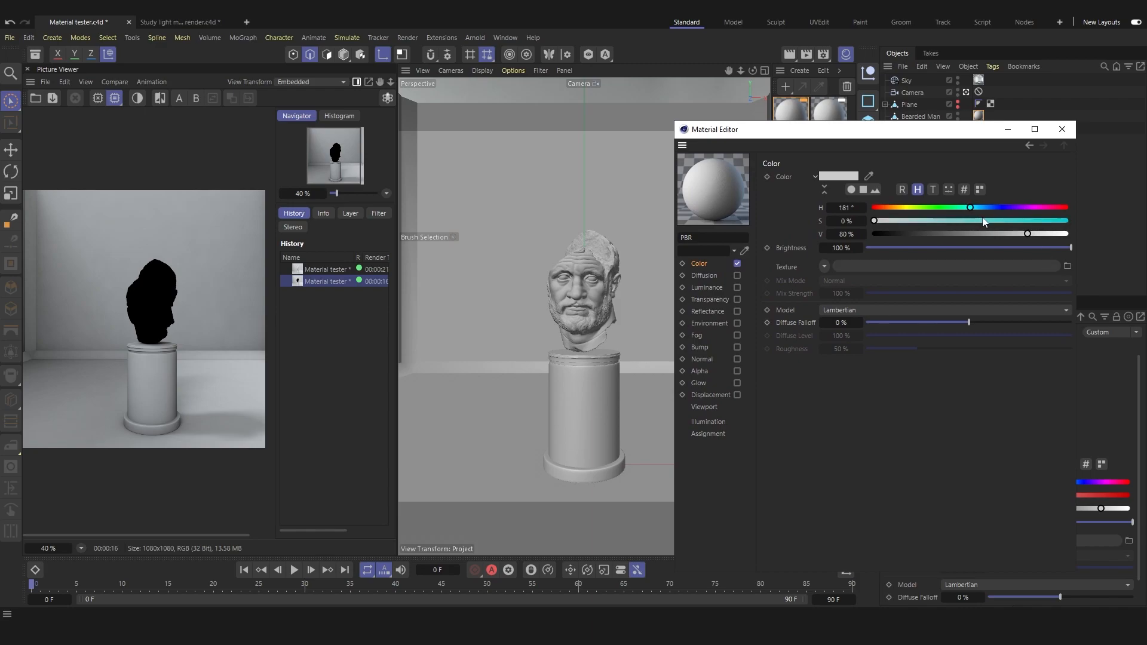
{"action": "left_click", "coordinate": [1035, 233]}
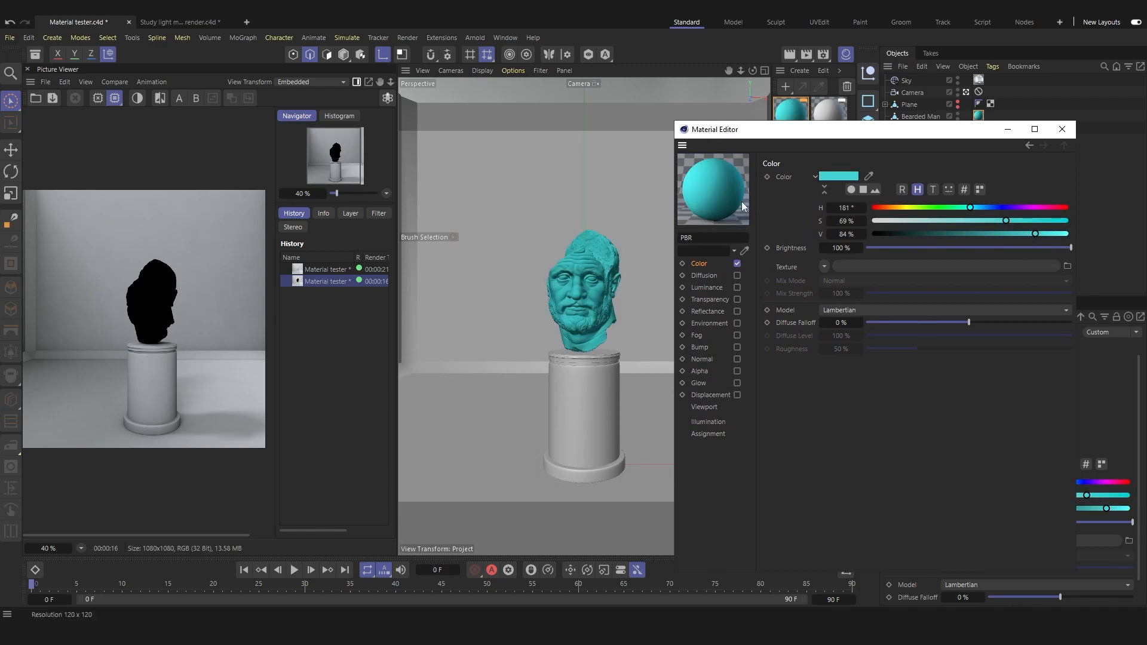
{"action": "left_click_drag", "start_coordinate": [906, 130], "coordinate": [906, 137]}
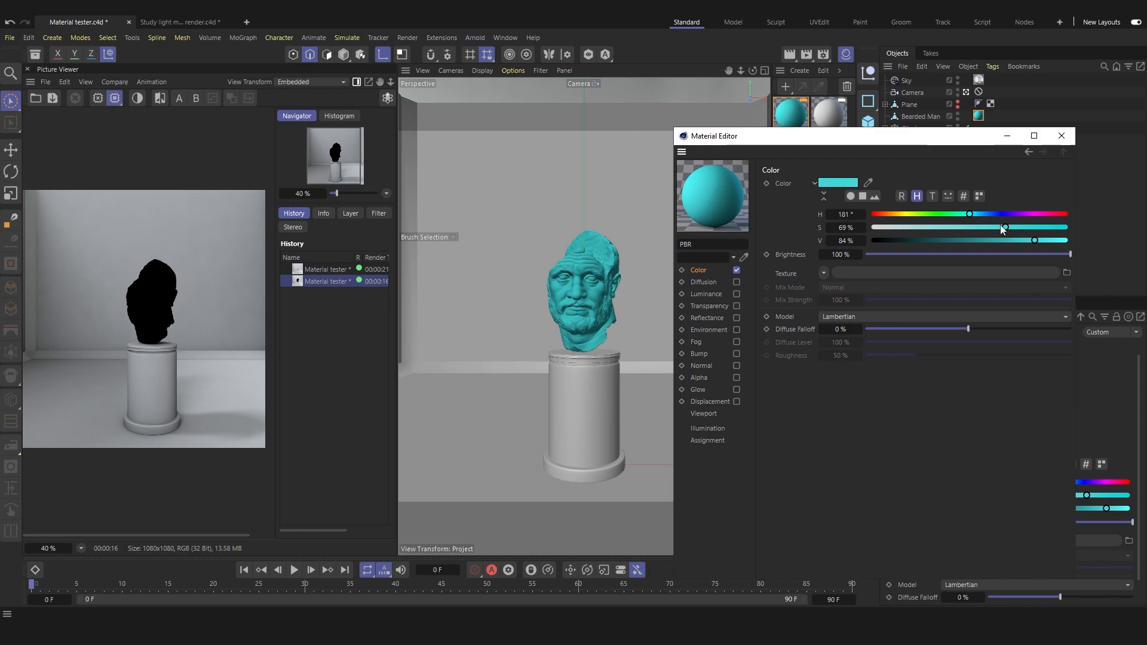
Set the PBR material's color to hue 172°, saturation 67 % and value 80 %, and render the bust to the Picture Viewer
{"action": "left_click_drag", "start_coordinate": [969, 214], "coordinate": [1026, 241]}
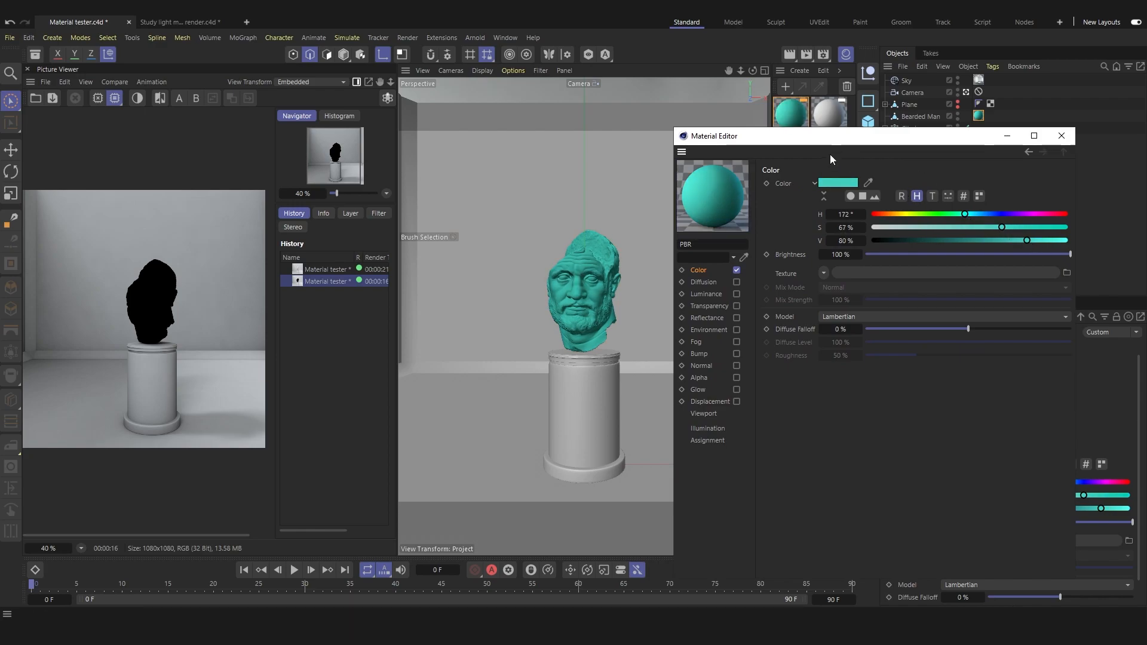
{"action": "left_click_drag", "start_coordinate": [809, 136], "coordinate": [857, 185]}
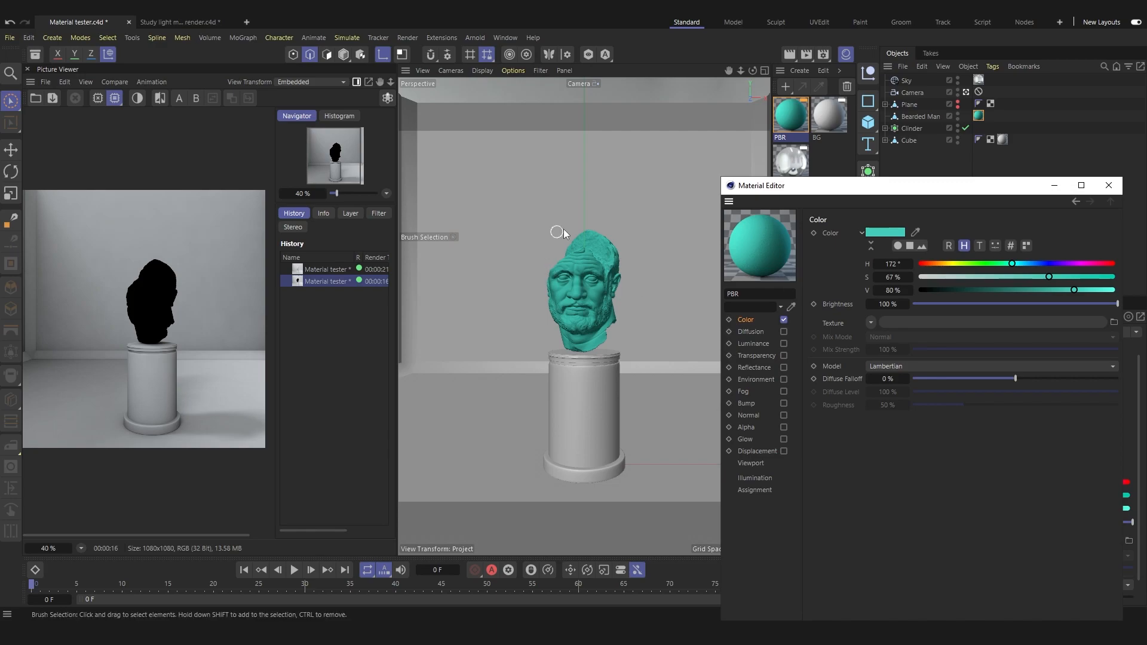
{"action": "left_click_drag", "start_coordinate": [797, 185], "coordinate": [797, 171]}
{"action": "left_click", "coordinate": [807, 55]}
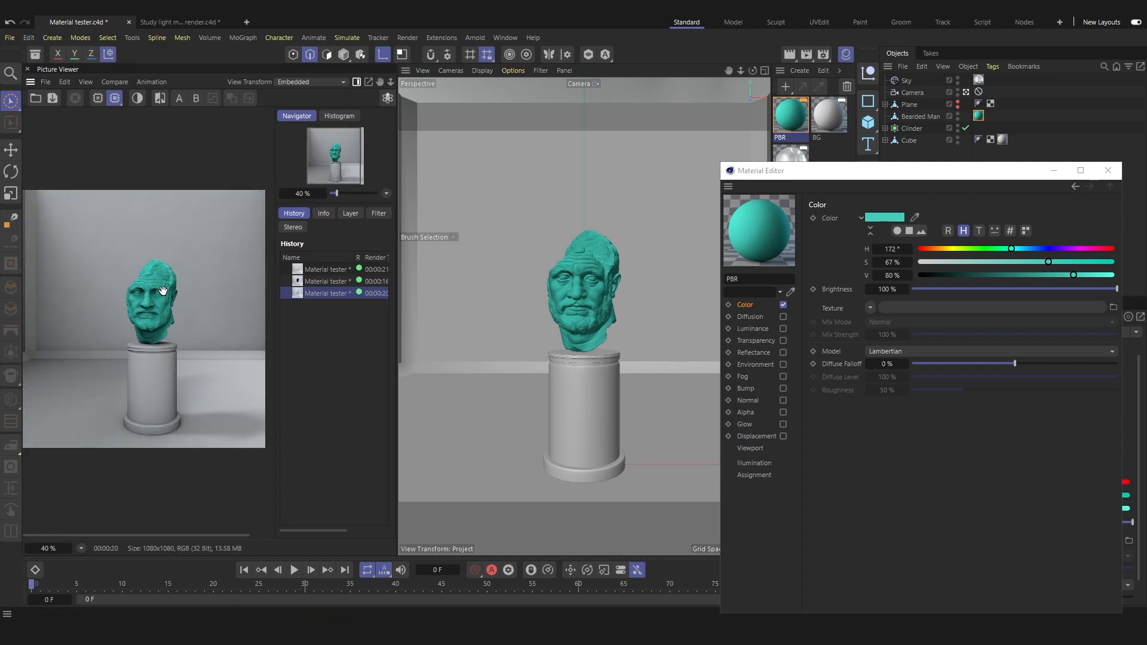
Load the light-colour wood-planks image from Material_WorkShop as the Color channel's texture and copy it to the project location
{"action": "left_click_drag", "start_coordinate": [793, 171], "coordinate": [618, 122]}
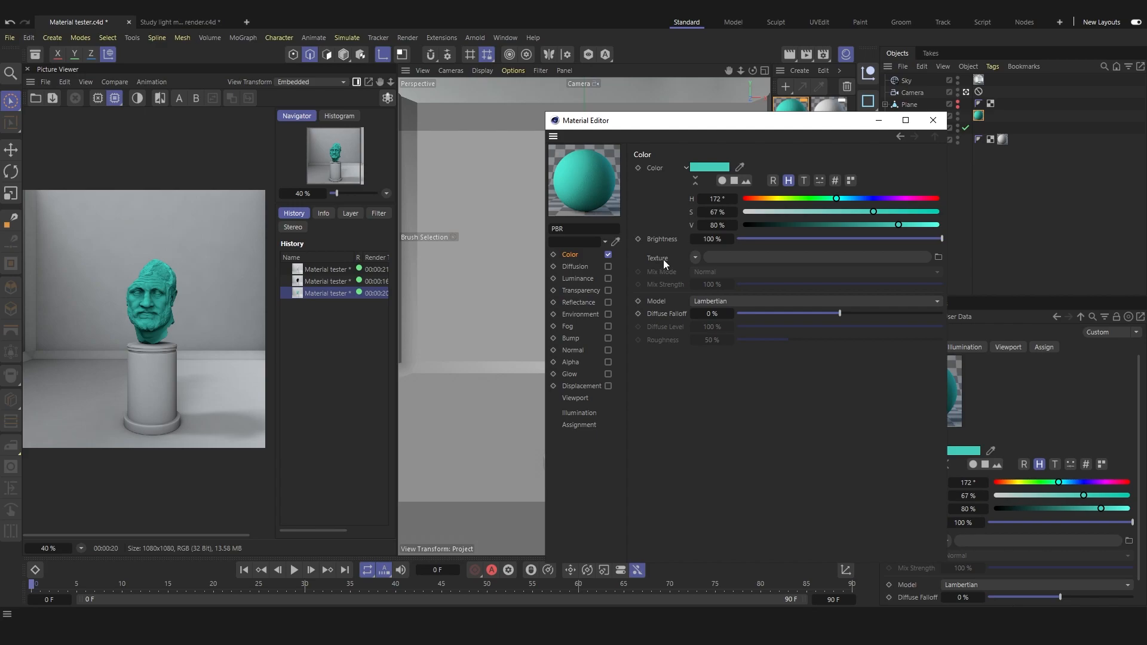
{"action": "left_click_drag", "start_coordinate": [672, 120], "coordinate": [491, 91]}
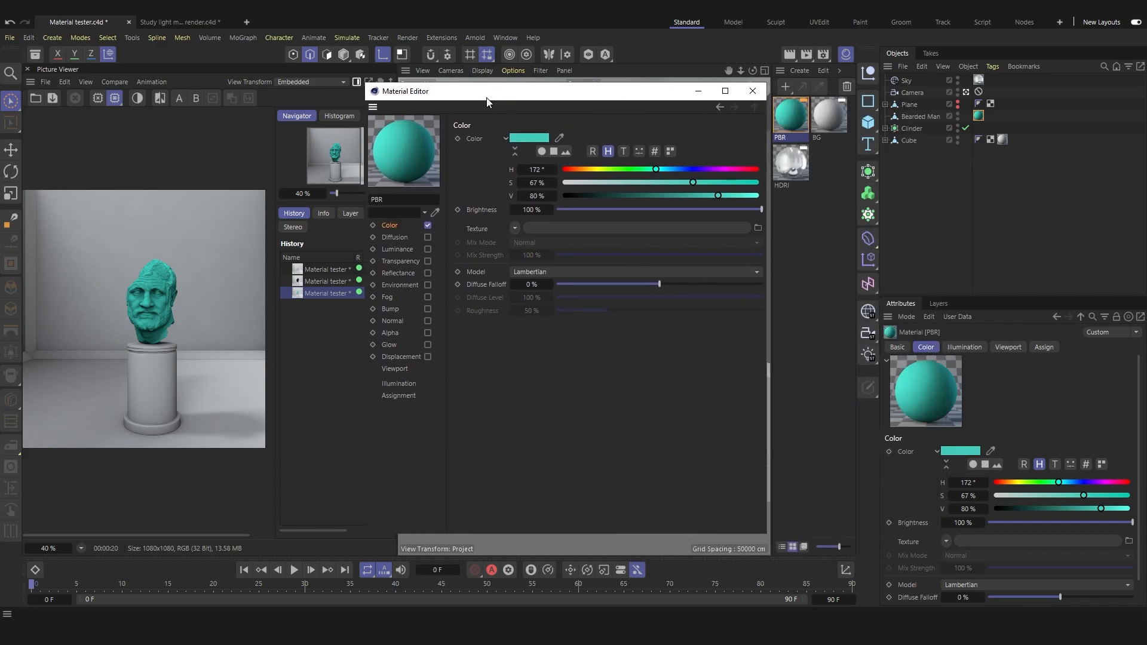
{"action": "left_click", "coordinate": [757, 228]}
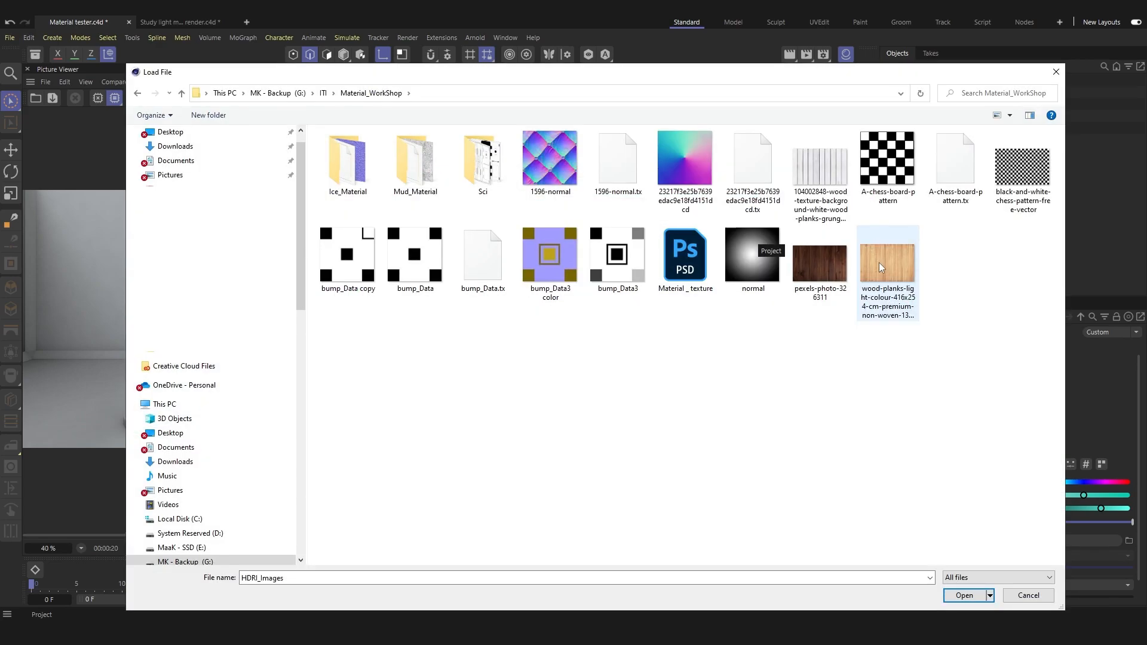
{"action": "left_click_drag", "start_coordinate": [681, 72], "coordinate": [545, 67]}
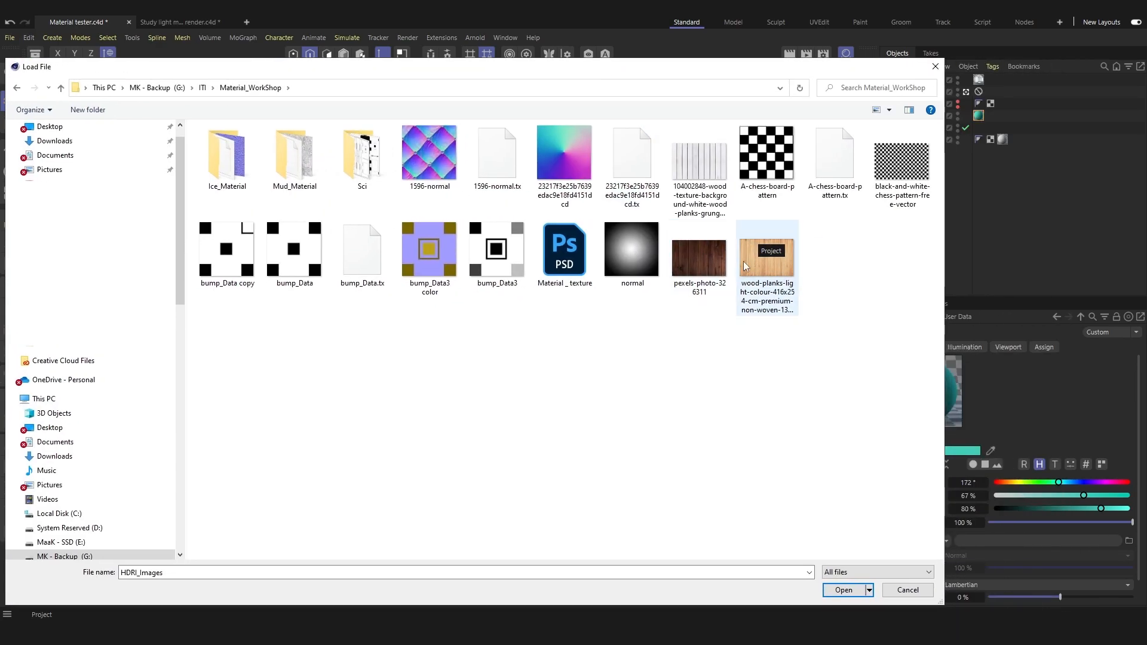
{"action": "double_click", "coordinate": [741, 270]}
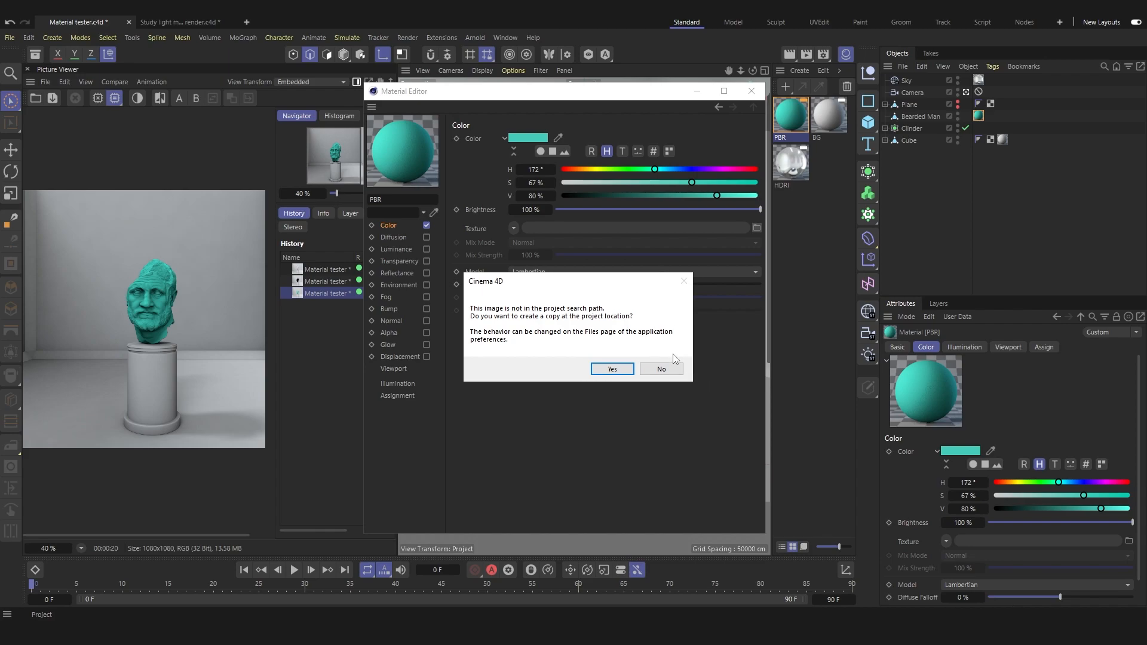
{"action": "left_click", "coordinate": [611, 370]}
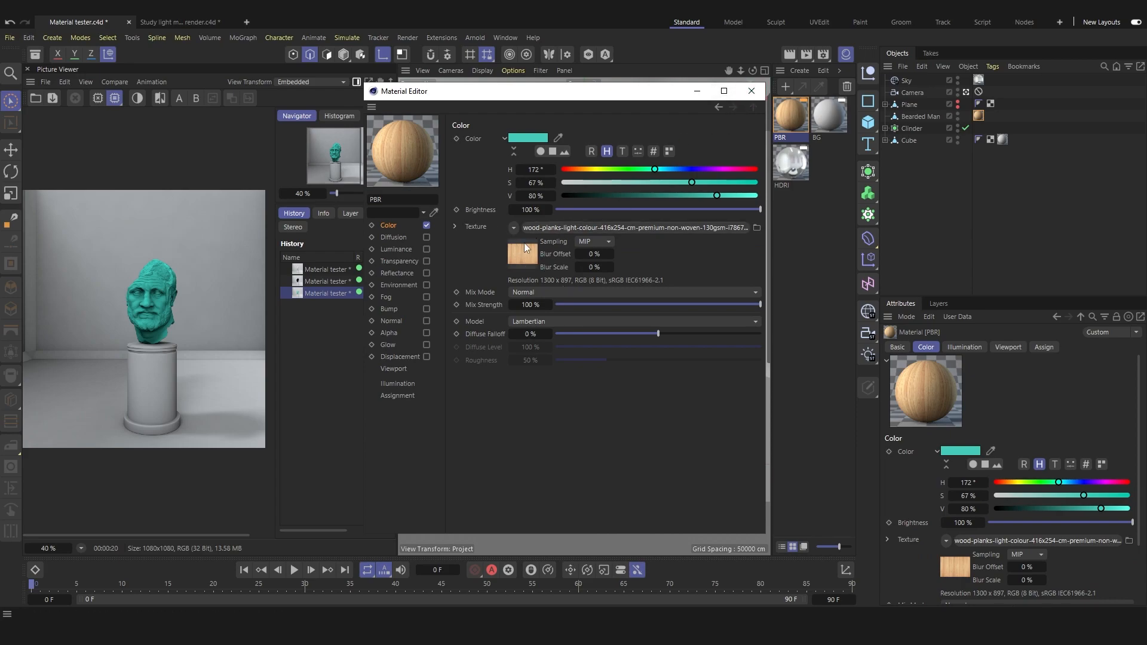
Close the Material Editor and render the bust with the light wood texture to the Picture Viewer
{"action": "left_click_drag", "start_coordinate": [657, 91], "coordinate": [703, 144]}
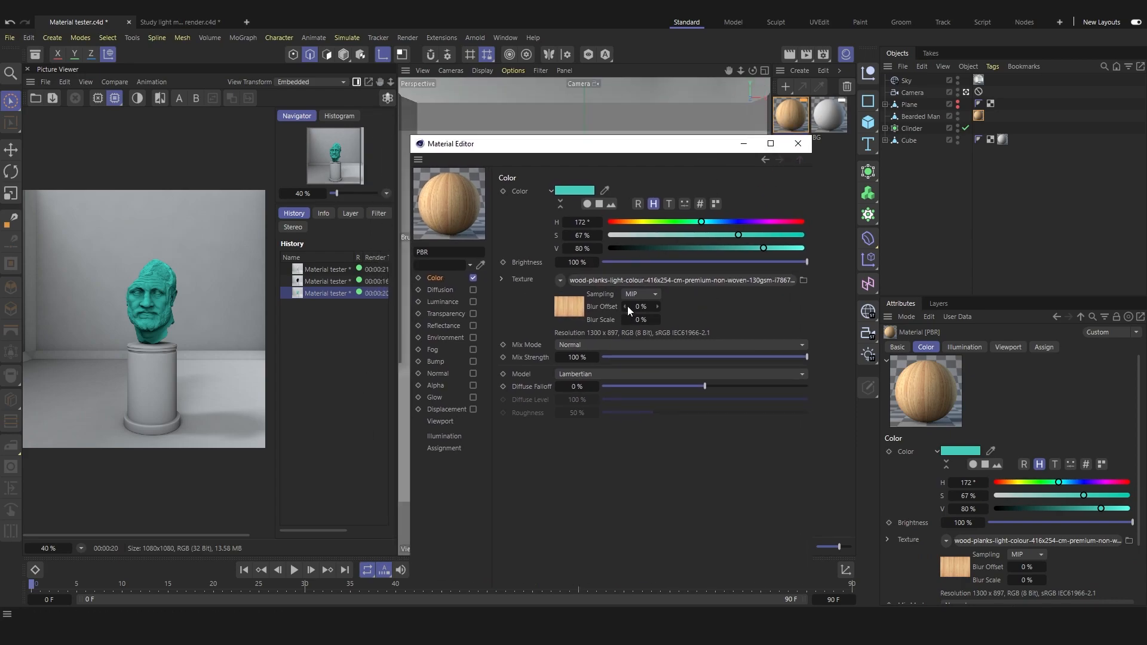
{"action": "left_click", "coordinate": [805, 146]}
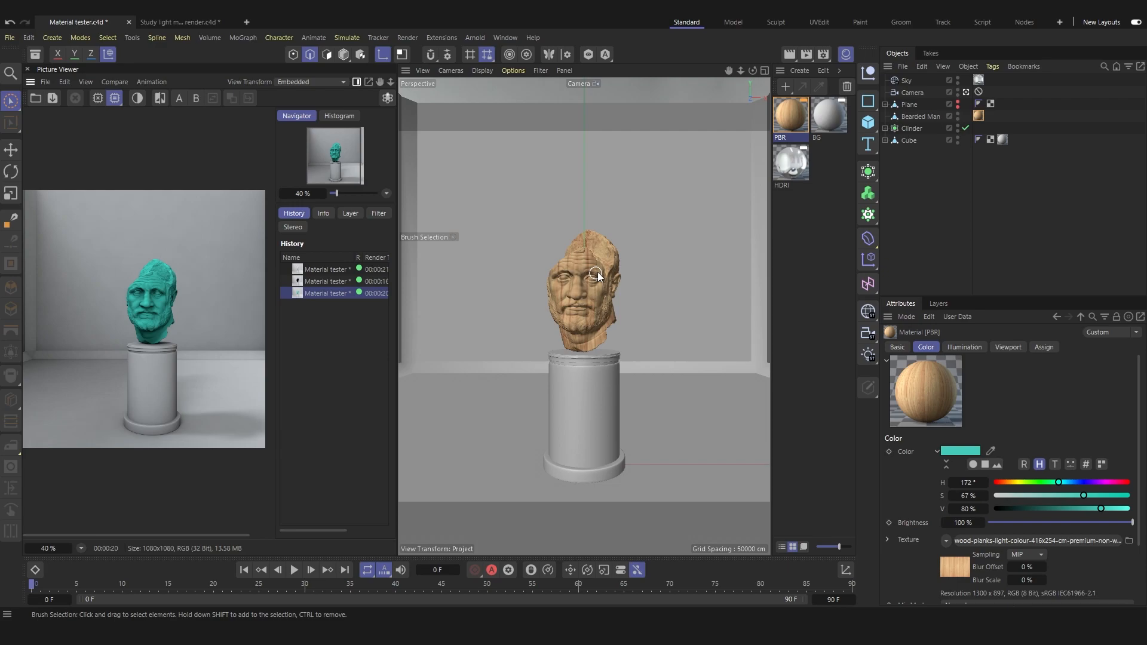
{"action": "left_click", "coordinate": [807, 56]}
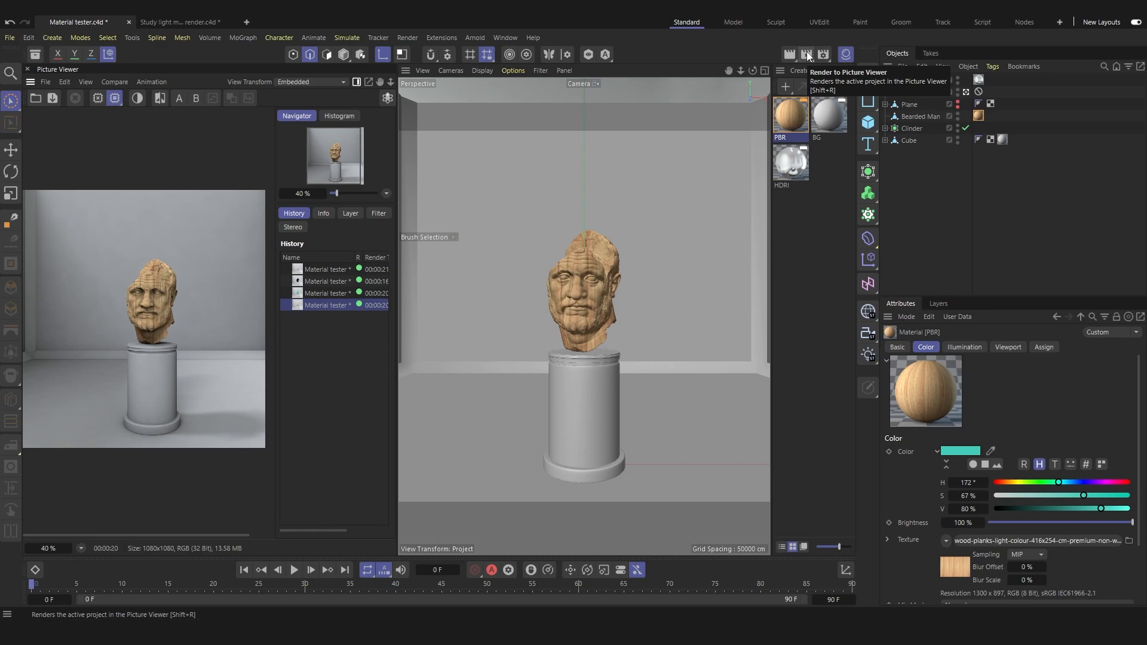
Reopen the PBR material and replace its Color texture with pexels-photo-326311, copying the image to the project location
{"action": "double_click", "coordinate": [790, 114]}
{"action": "left_click_drag", "start_coordinate": [836, 100], "coordinate": [384, 36]}
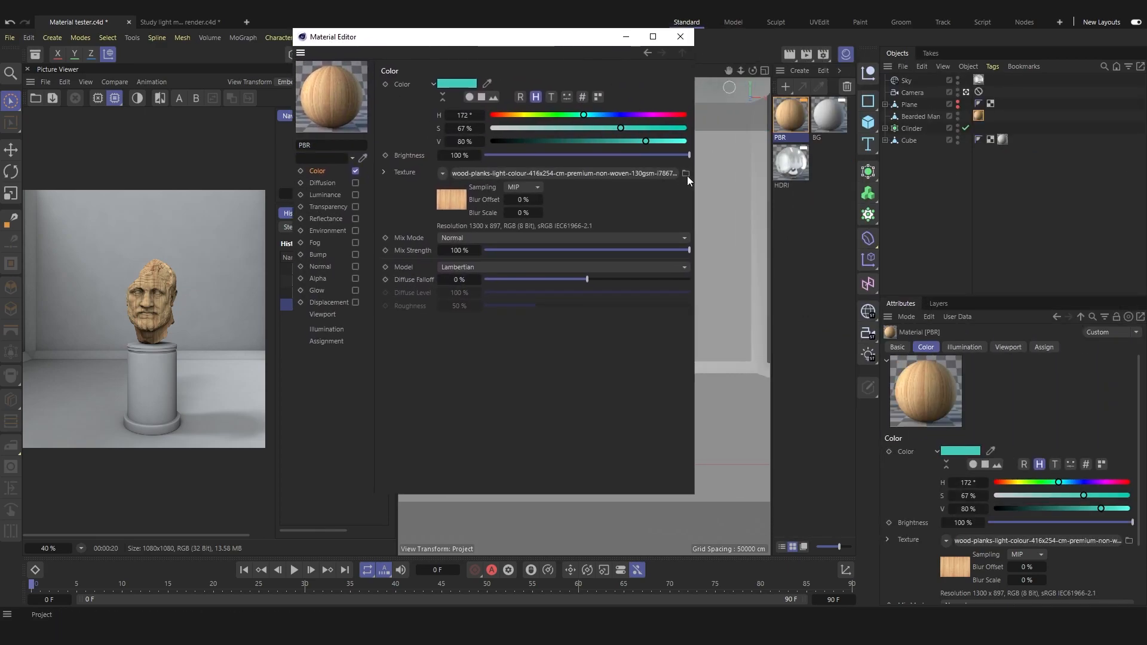
{"action": "left_click", "coordinate": [685, 174]}
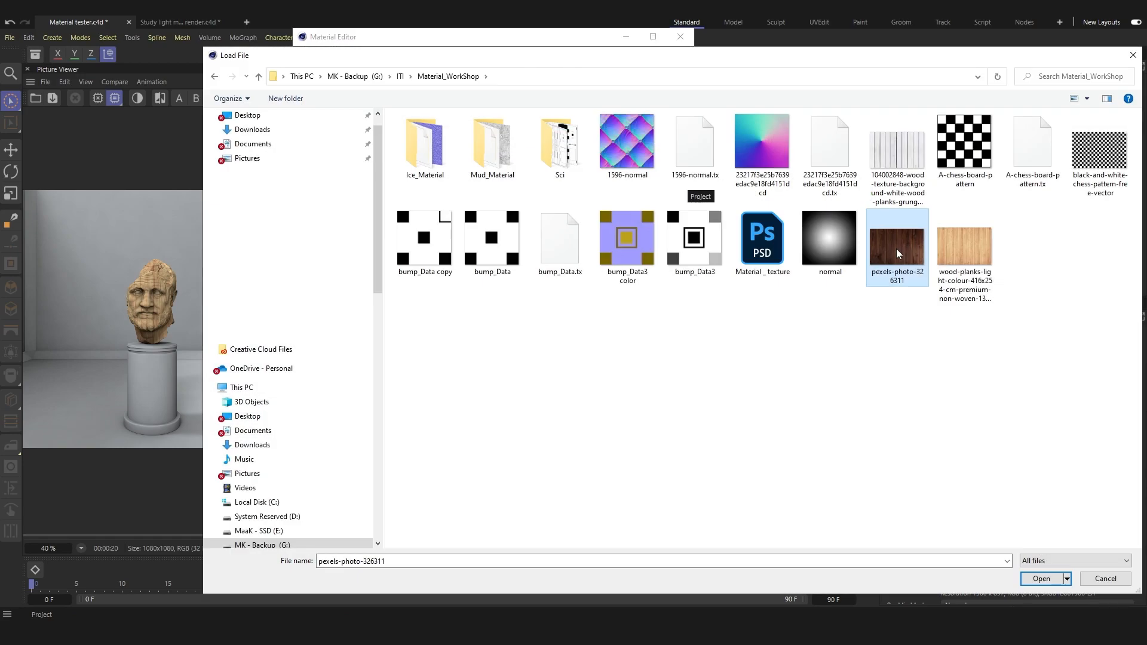
{"action": "double_click", "coordinate": [896, 248]}
{"action": "left_click", "coordinate": [613, 370]}
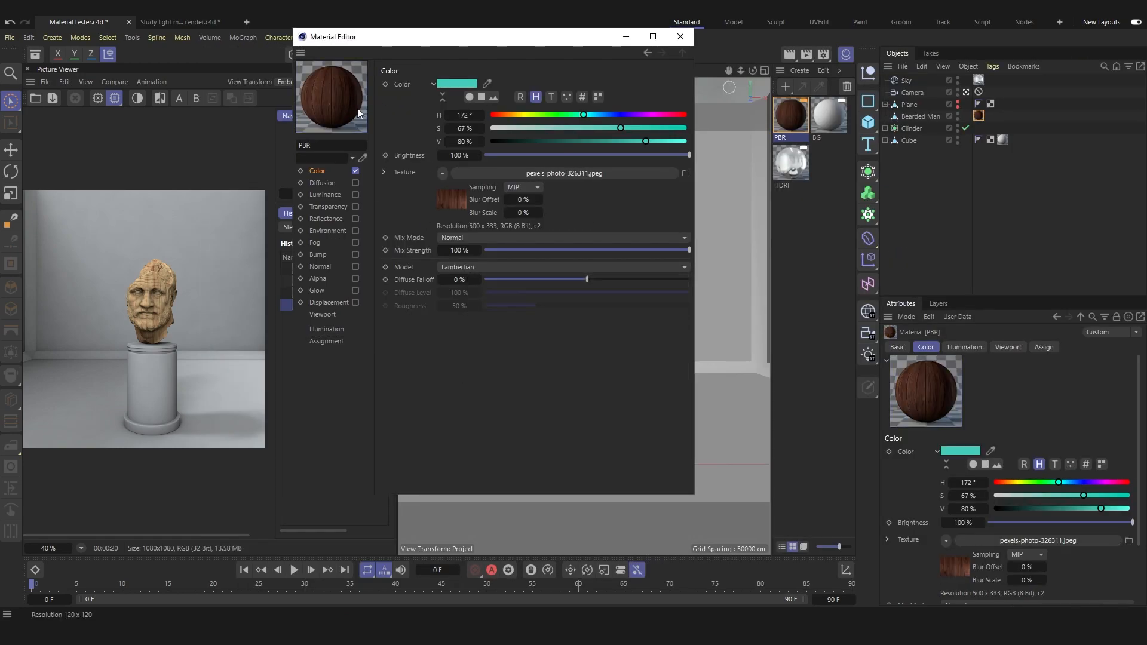
Close the Material Editor, narrow the Picture Viewer, and render the bust with the dark wood texture
{"action": "left_click", "coordinate": [679, 36]}
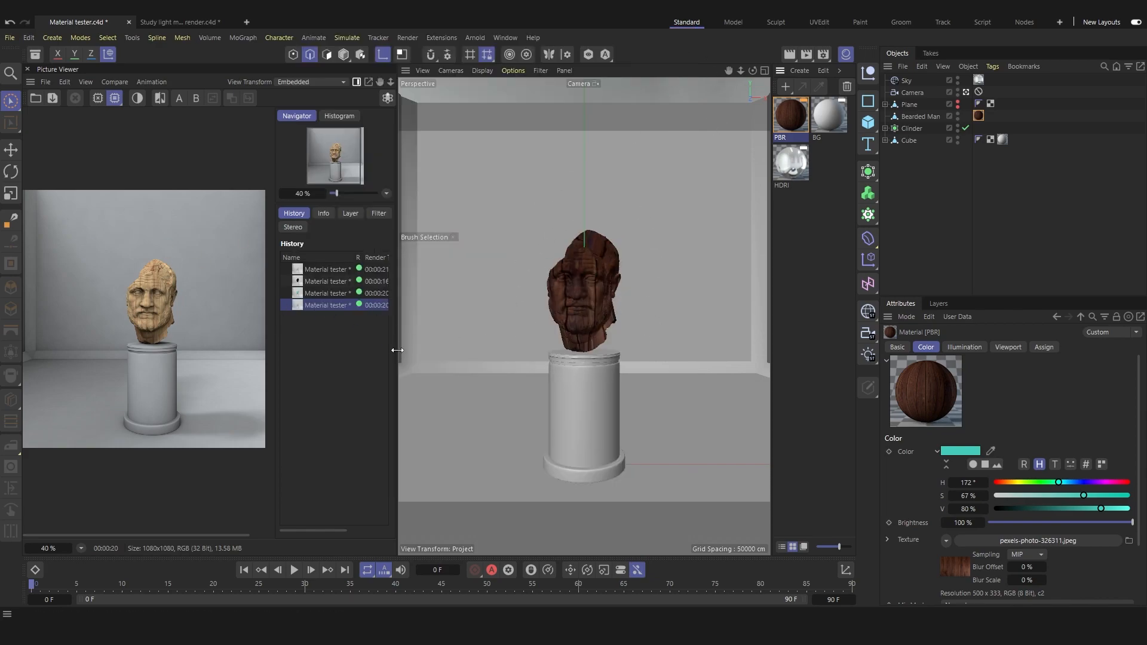
{"action": "left_click_drag", "start_coordinate": [396, 350], "coordinate": [358, 354]}
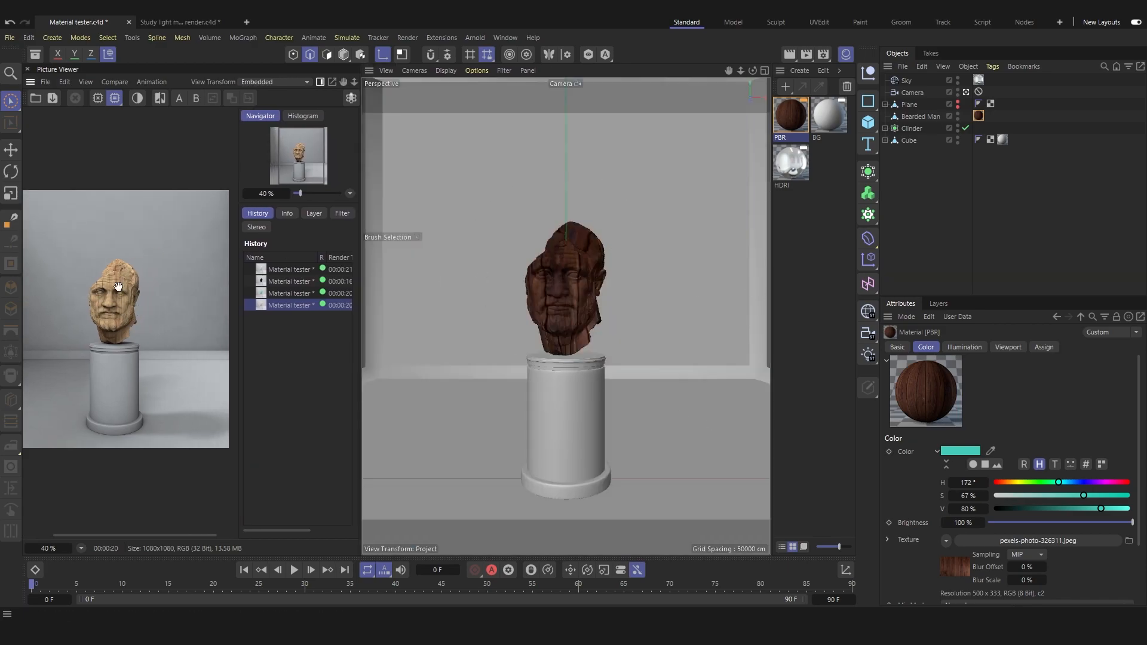
{"action": "left_click", "coordinate": [806, 55]}
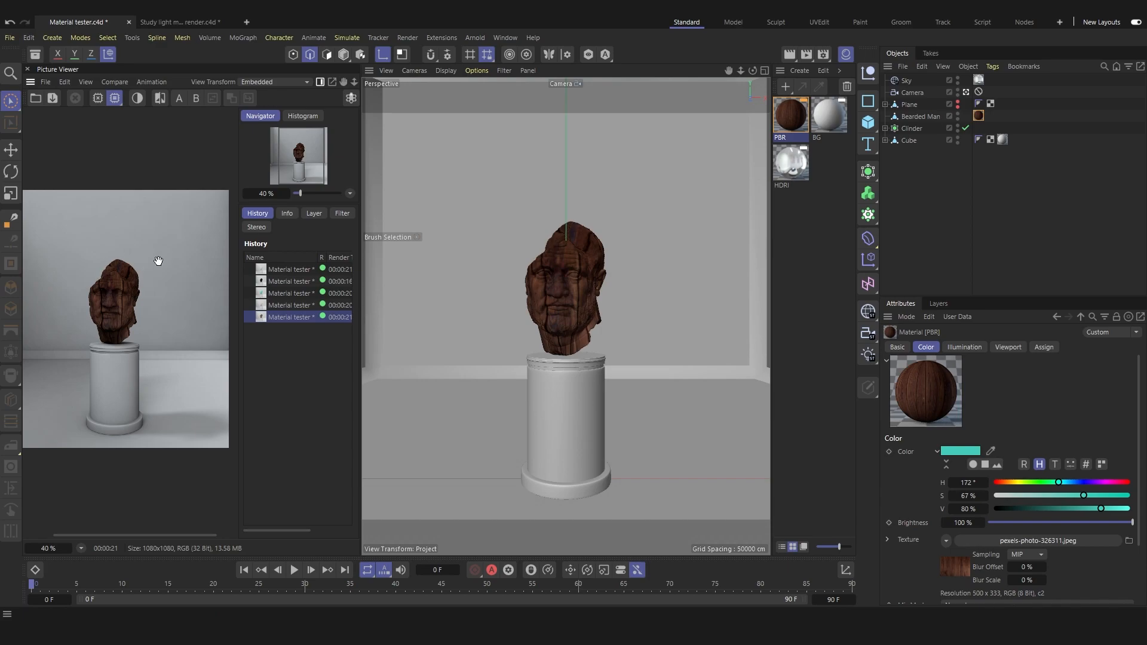
Open the PBR material in the Material Editor and clear the image texture from its Color channel
{"action": "double_click", "coordinate": [790, 115]}
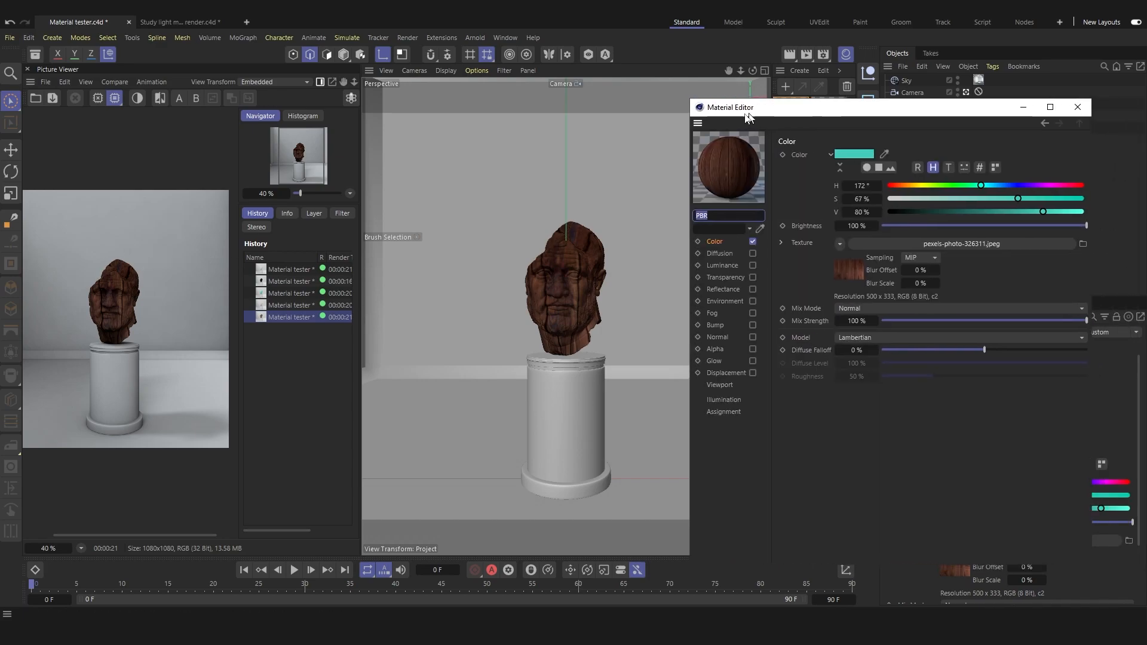
{"action": "left_click_drag", "start_coordinate": [776, 106], "coordinate": [448, 86]}
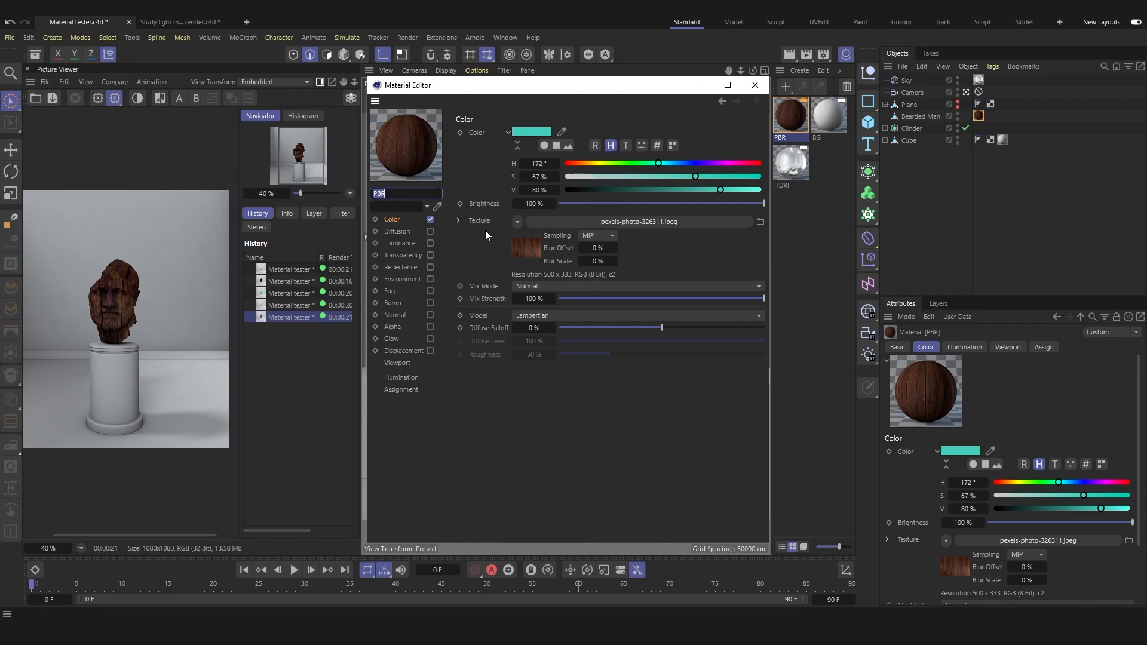
{"action": "left_click", "coordinate": [459, 220]}
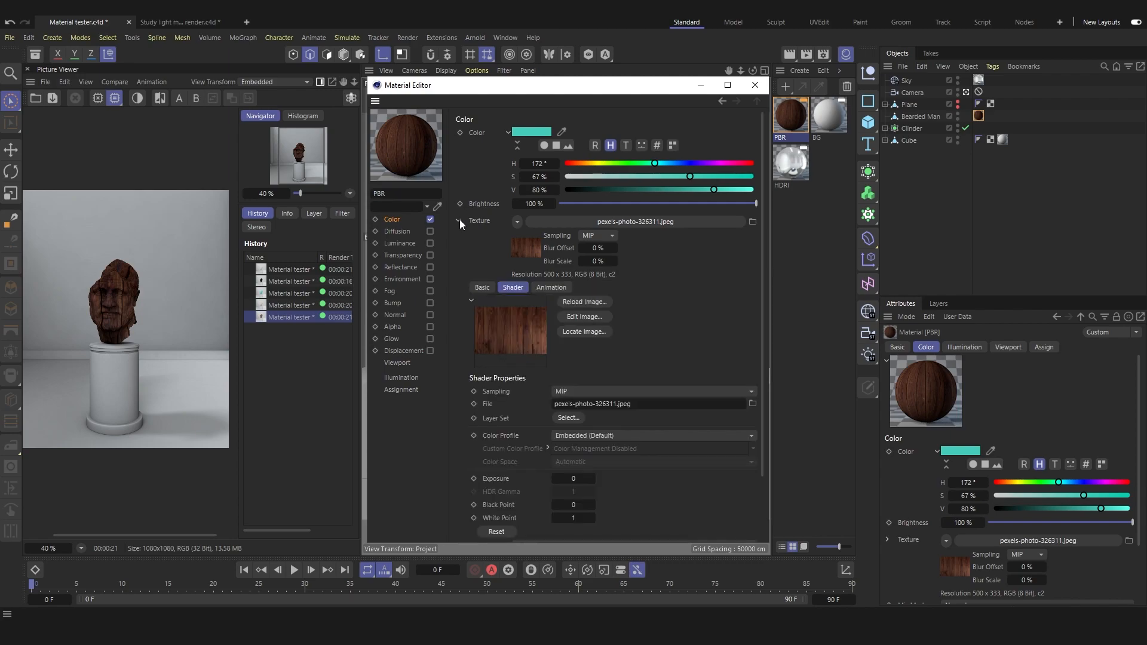
{"action": "right_click", "coordinate": [478, 222]}
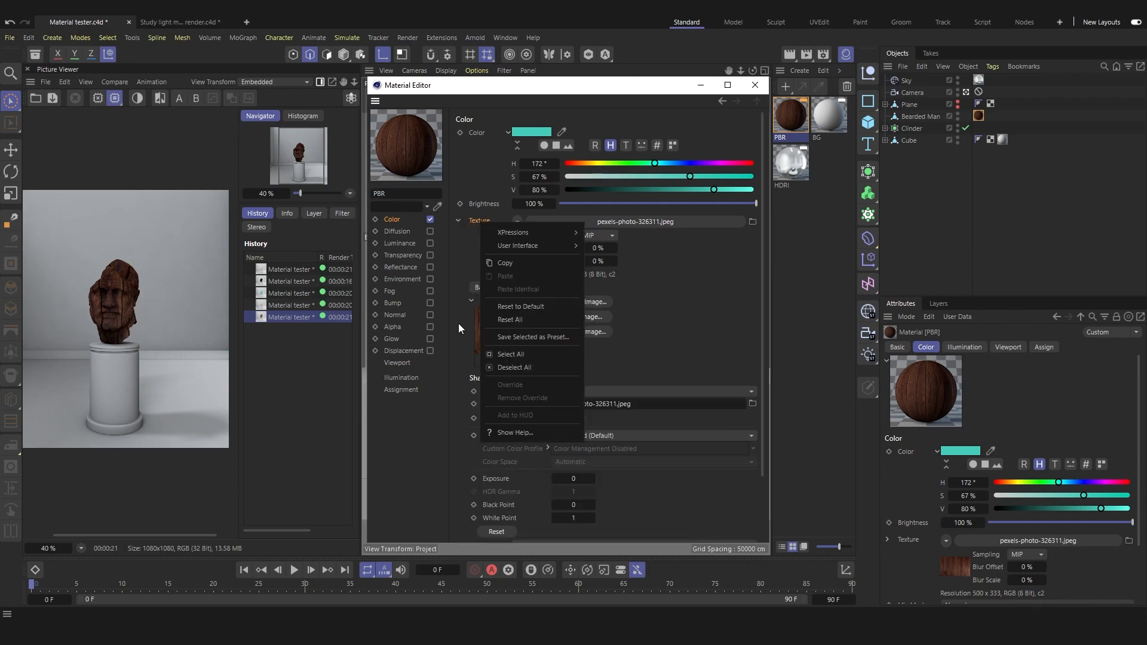
{"action": "left_click", "coordinate": [453, 278]}
{"action": "left_click", "coordinate": [518, 223]}
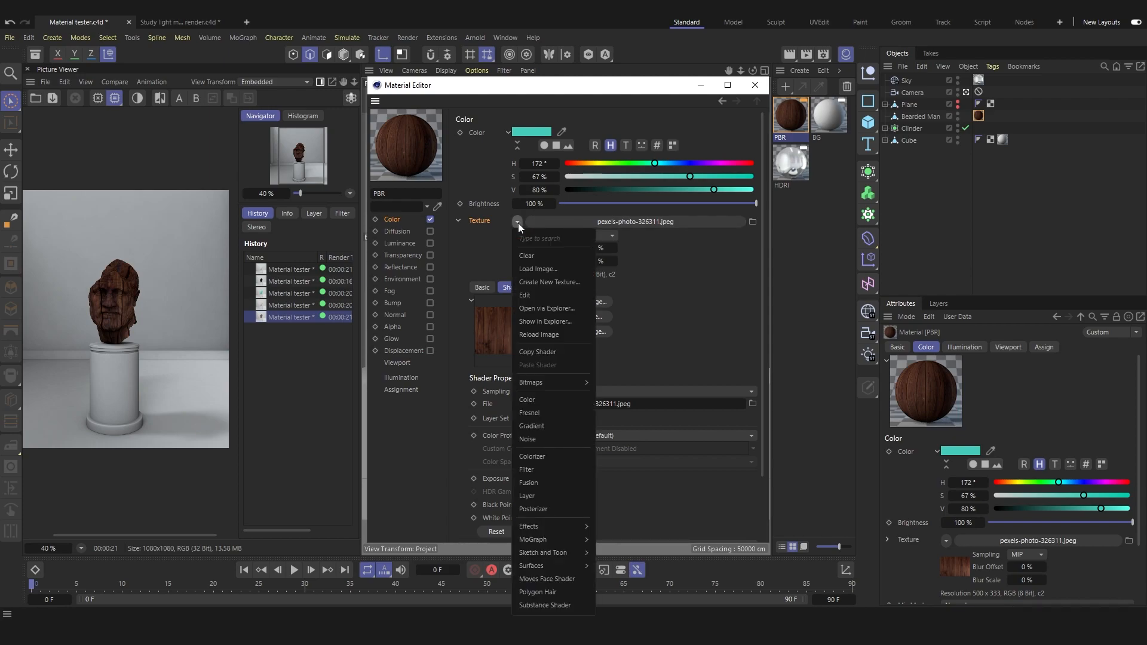
{"action": "left_click", "coordinate": [542, 256]}
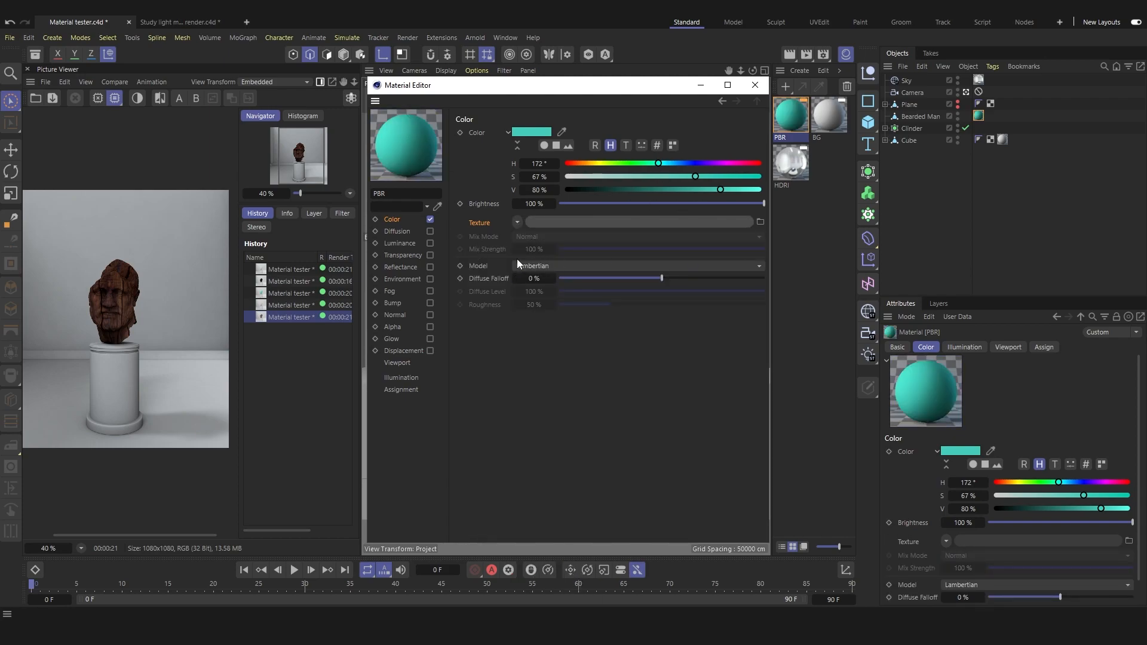
Enable the PBR material's Transparency channel alongside Color and render the bust to the Picture Viewer
{"action": "left_click_drag", "start_coordinate": [504, 89], "coordinate": [580, 100]}
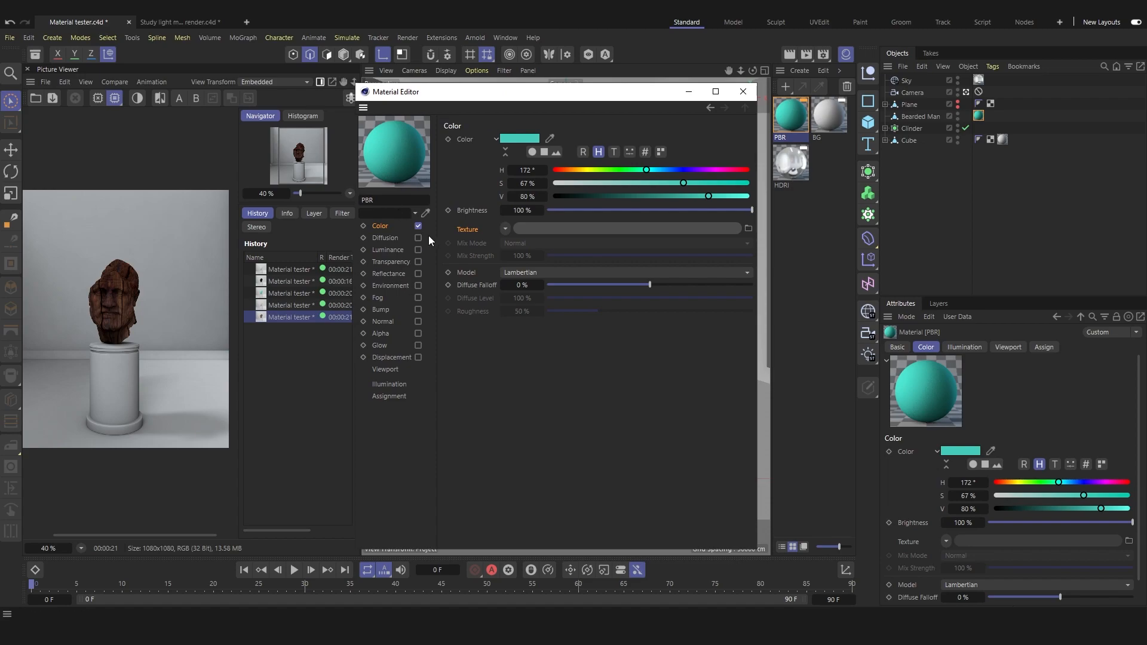
{"action": "left_click", "coordinate": [418, 262]}
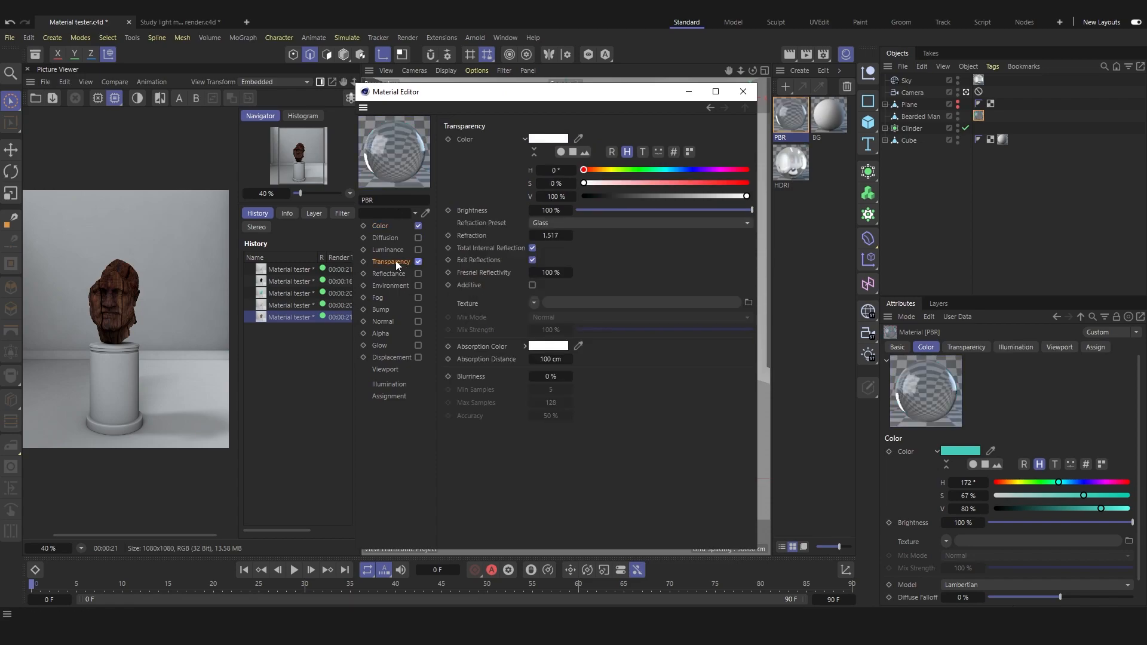
{"action": "left_click_drag", "start_coordinate": [565, 95], "coordinate": [887, 138]}
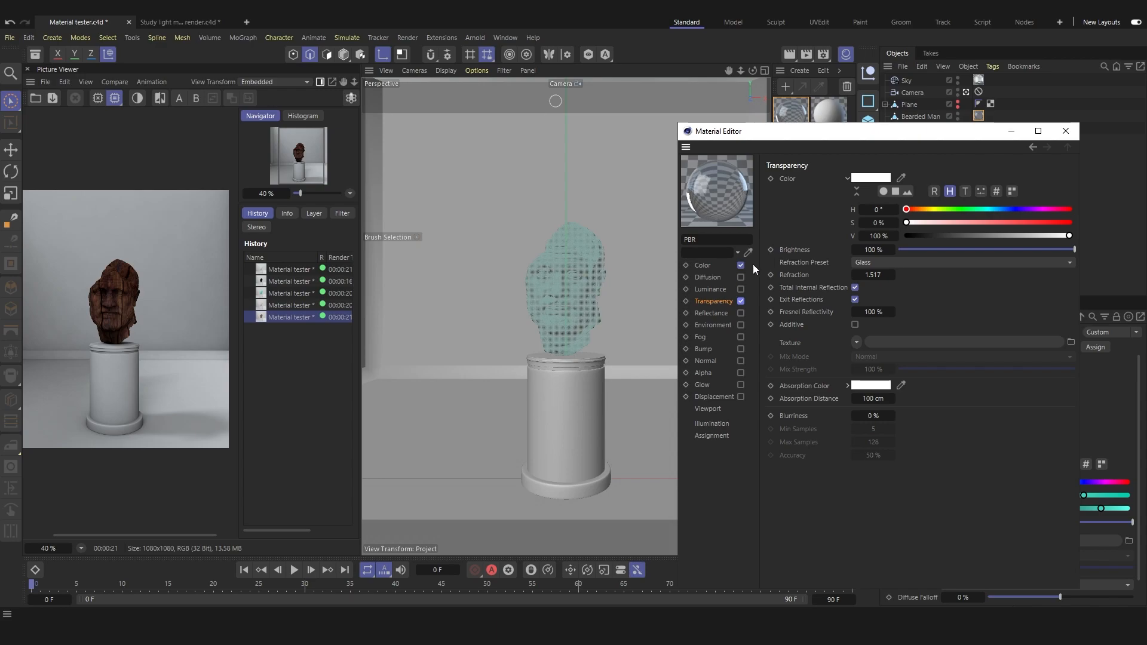
{"action": "left_click_drag", "start_coordinate": [754, 132], "coordinate": [753, 70]}
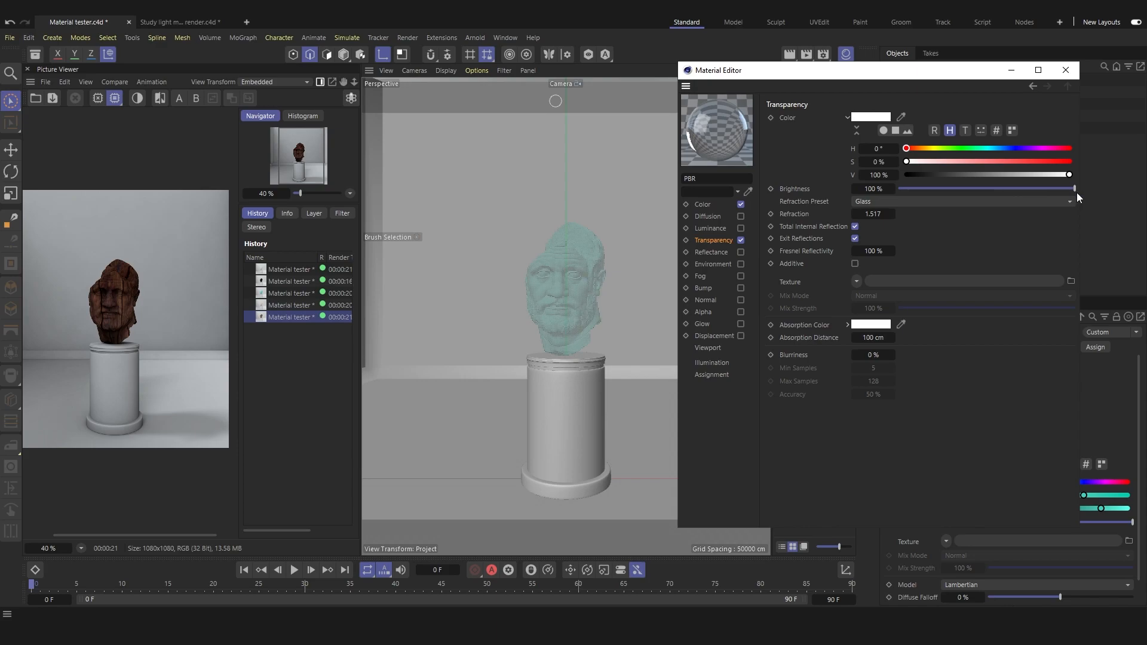
{"action": "left_click_drag", "start_coordinate": [778, 70], "coordinate": [809, 100]}
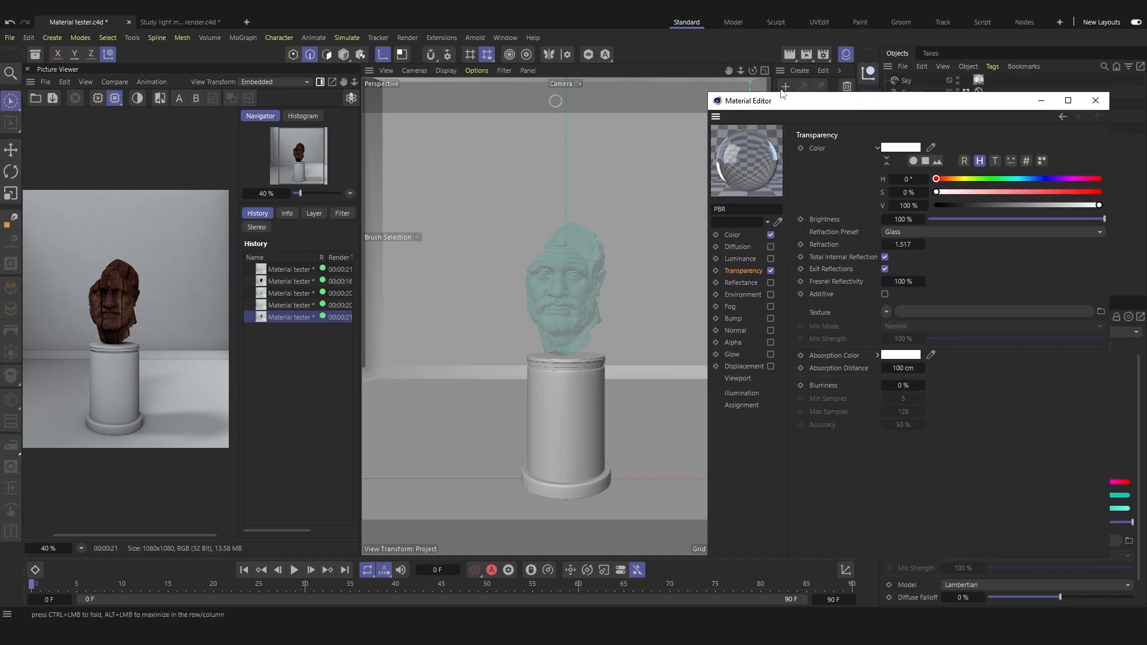
{"action": "left_click", "coordinate": [809, 58]}
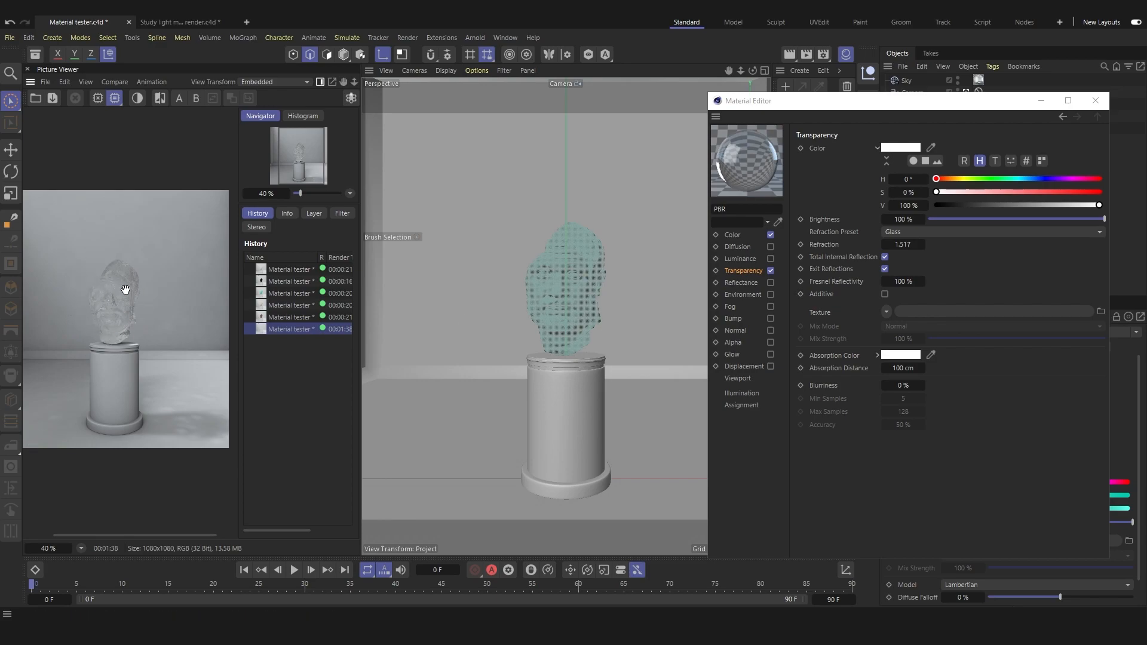
Set the Transparency channel's brightness to 78 % and render the bust to the Picture Viewer
{"action": "left_click_drag", "start_coordinate": [837, 102], "coordinate": [675, 102]}
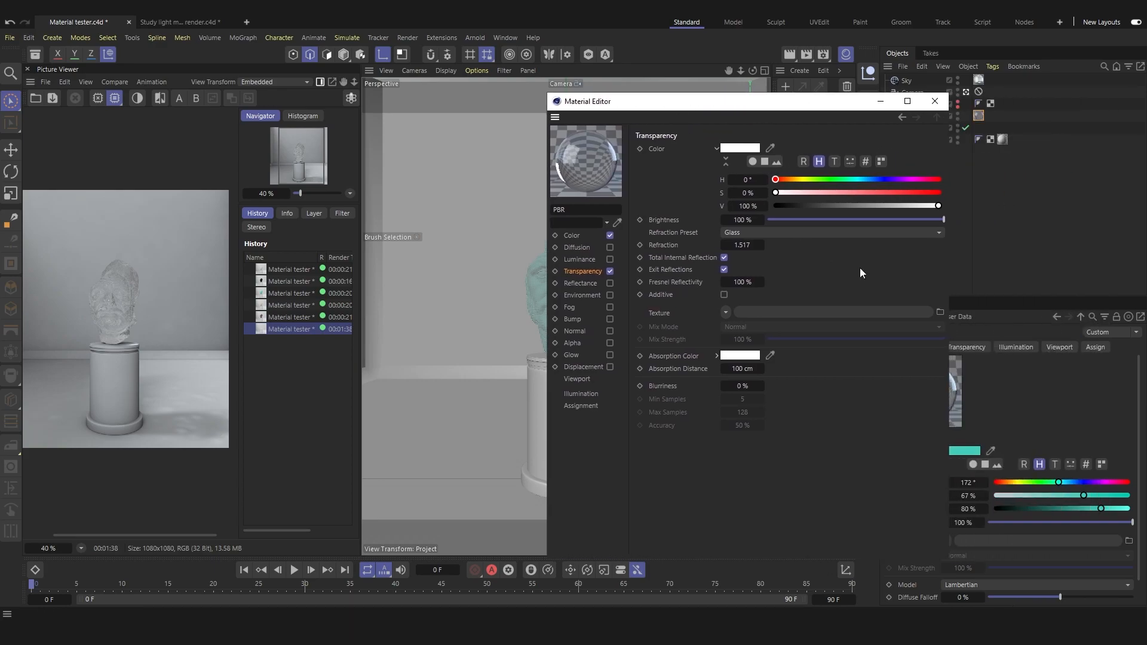
{"action": "left_click_drag", "start_coordinate": [749, 103], "coordinate": [712, 95]}
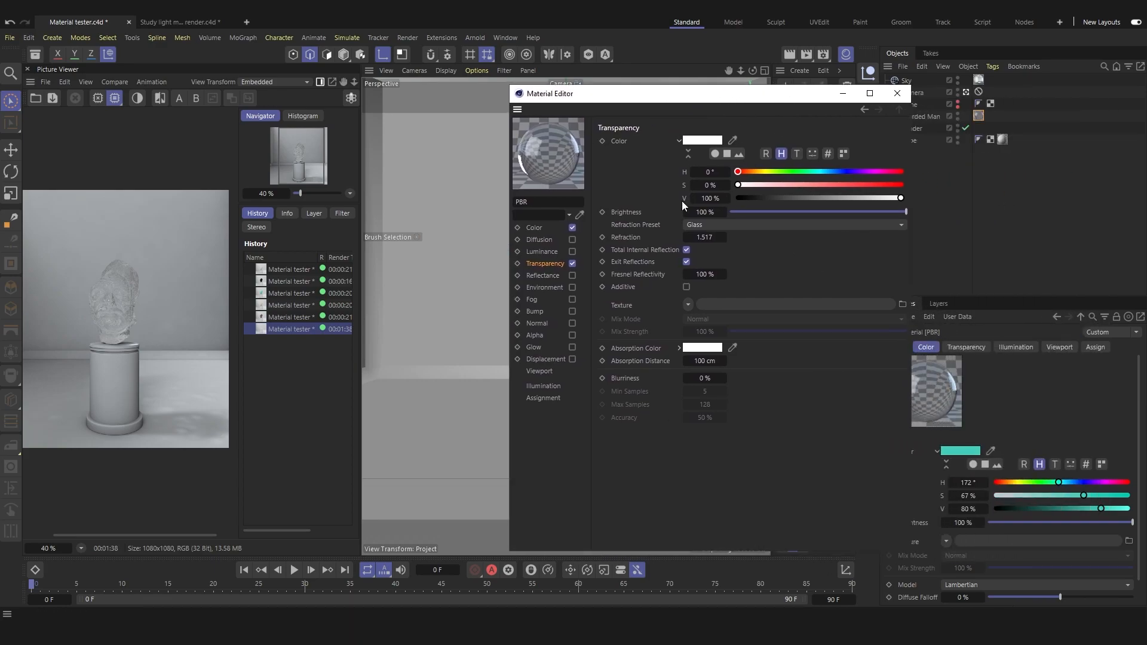
{"action": "left_click_drag", "start_coordinate": [891, 212], "coordinate": [867, 212]}
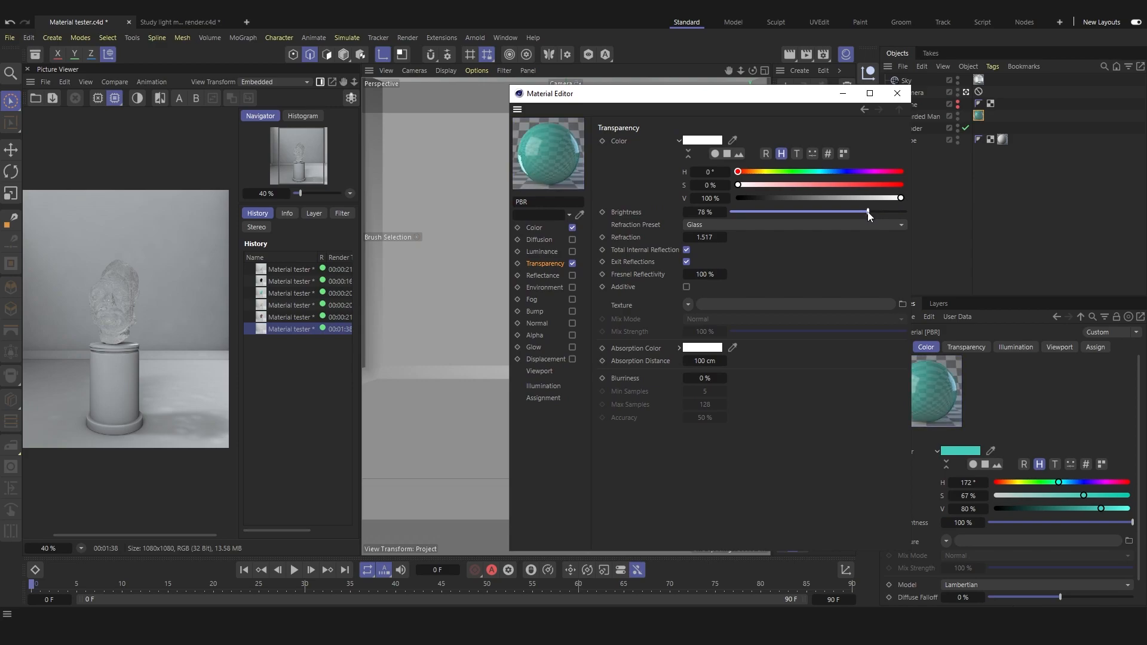
{"action": "left_click_drag", "start_coordinate": [790, 94], "coordinate": [856, 111]}
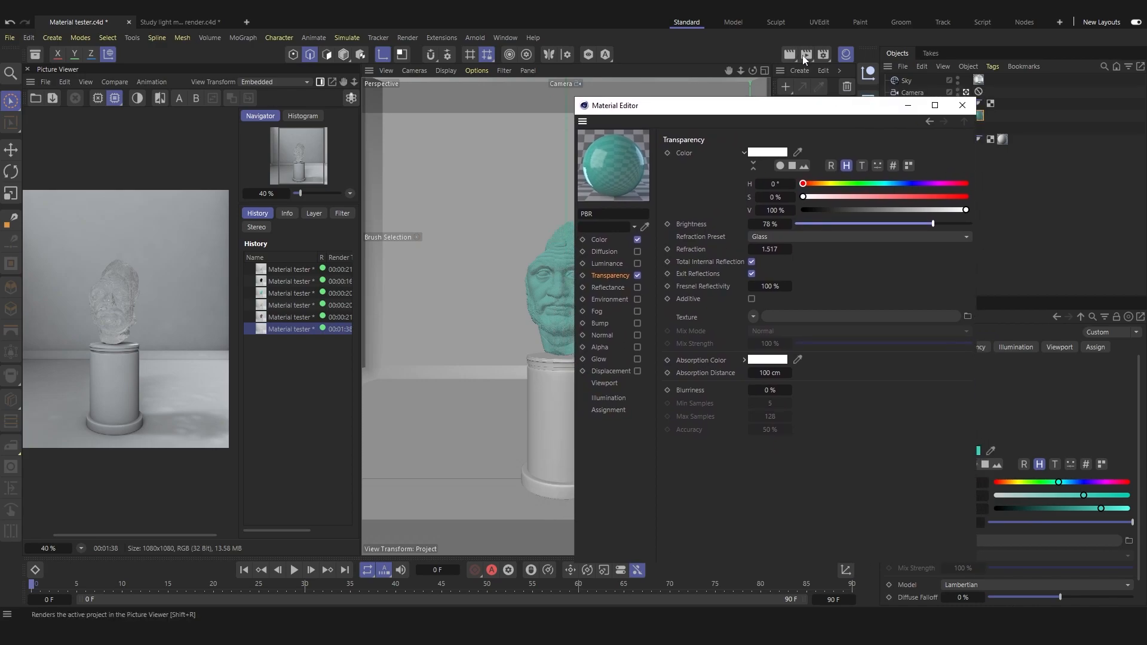
{"action": "left_click", "coordinate": [805, 55]}
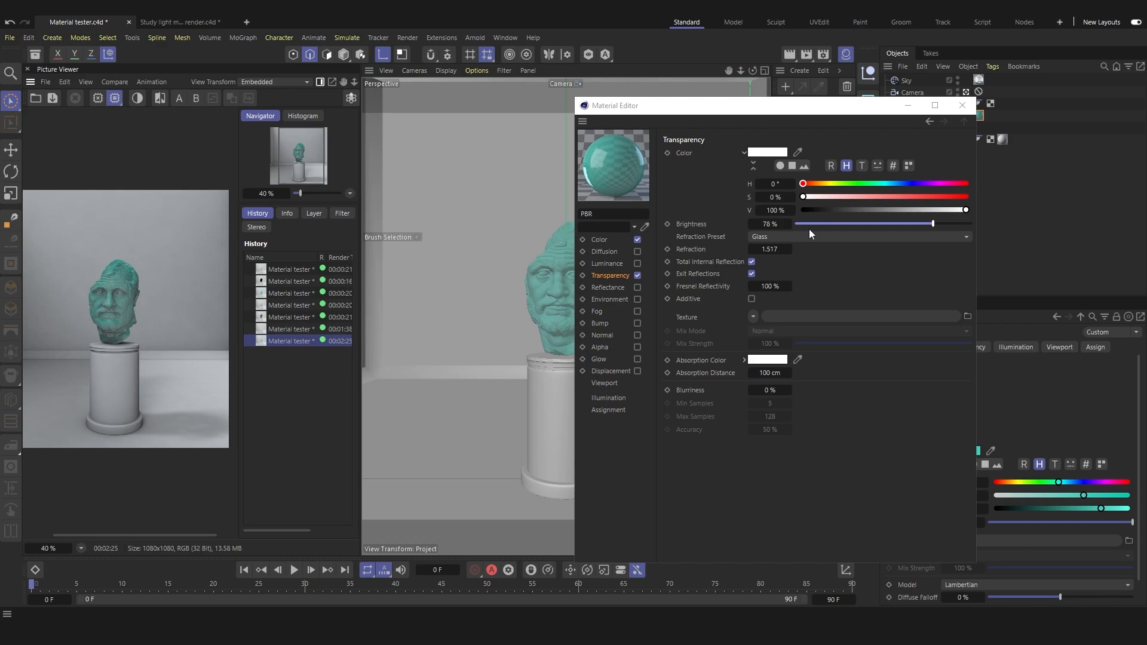
Try the Diamond refraction preset in the PBR material's Transparency channel and return it to Glass
{"action": "mouse_move", "coordinate": [732, 111]}
{"action": "left_mouse_down"}
{"action": "mouse_move", "coordinate": [715, 95]}
{"action": "mouse_move", "coordinate": [929, 99]}
{"action": "mouse_move", "coordinate": [740, 96]}
{"action": "left_mouse_up"}
{"action": "left_click_drag", "start_coordinate": [650, 84], "coordinate": [781, 123]}
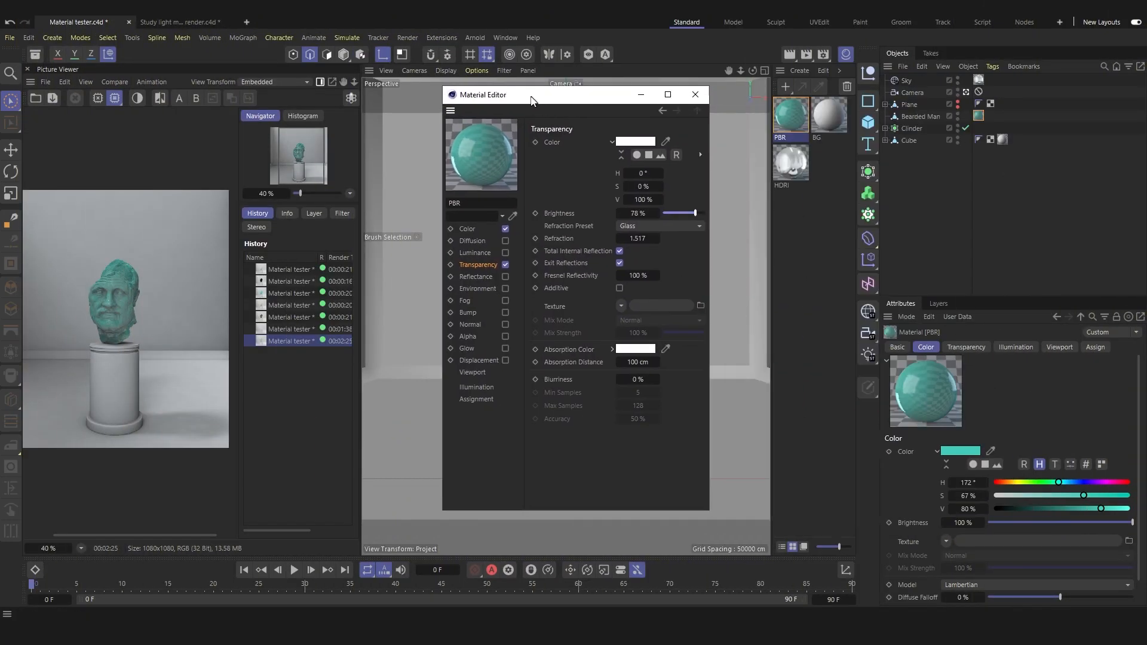
{"action": "left_click_drag", "start_coordinate": [533, 100], "coordinate": [453, 100]}
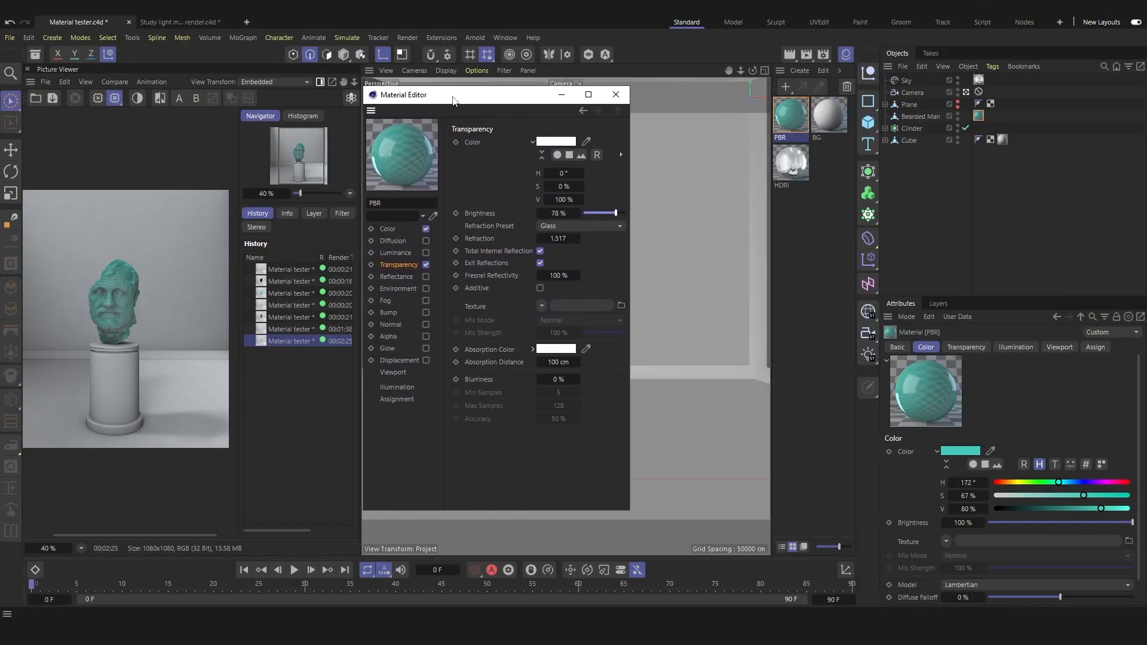
{"action": "left_click_drag", "start_coordinate": [629, 289], "coordinate": [708, 285]}
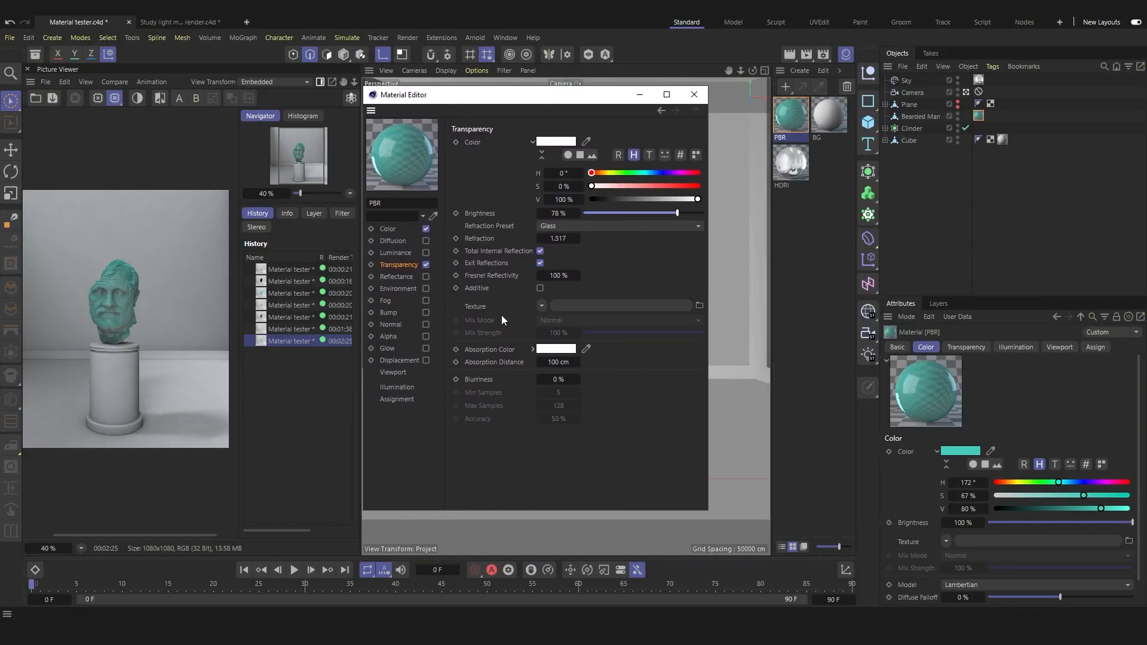
{"action": "left_click", "coordinate": [624, 226]}
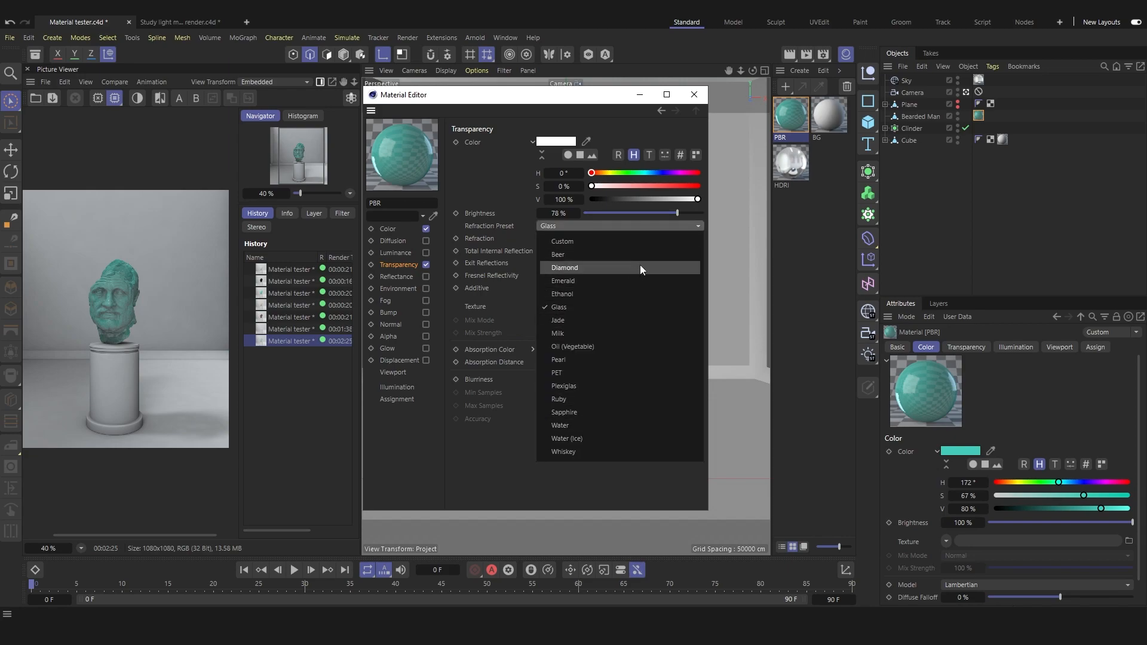
{"action": "left_click", "coordinate": [618, 267]}
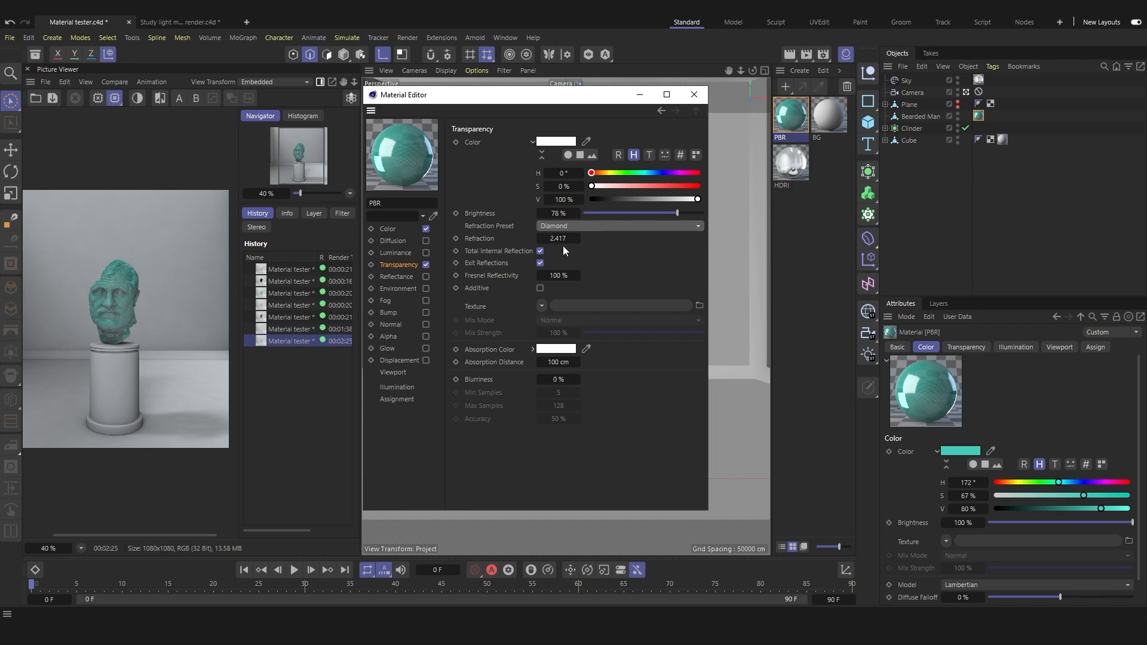
{"action": "left_click", "coordinate": [580, 224]}
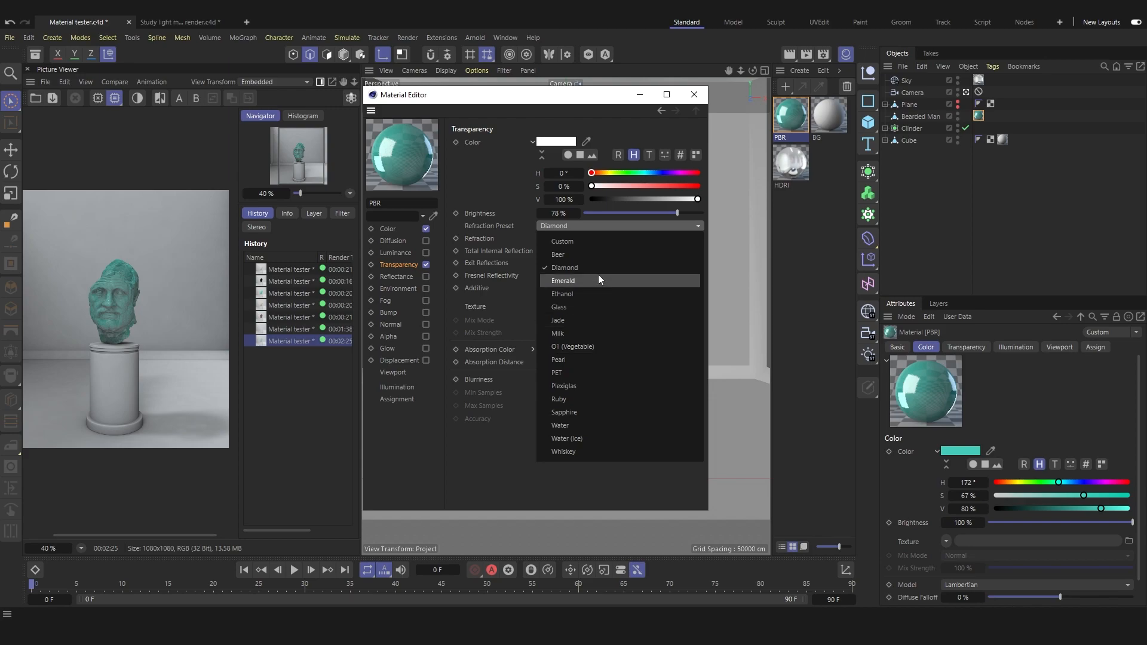
{"action": "left_click", "coordinate": [600, 307]}
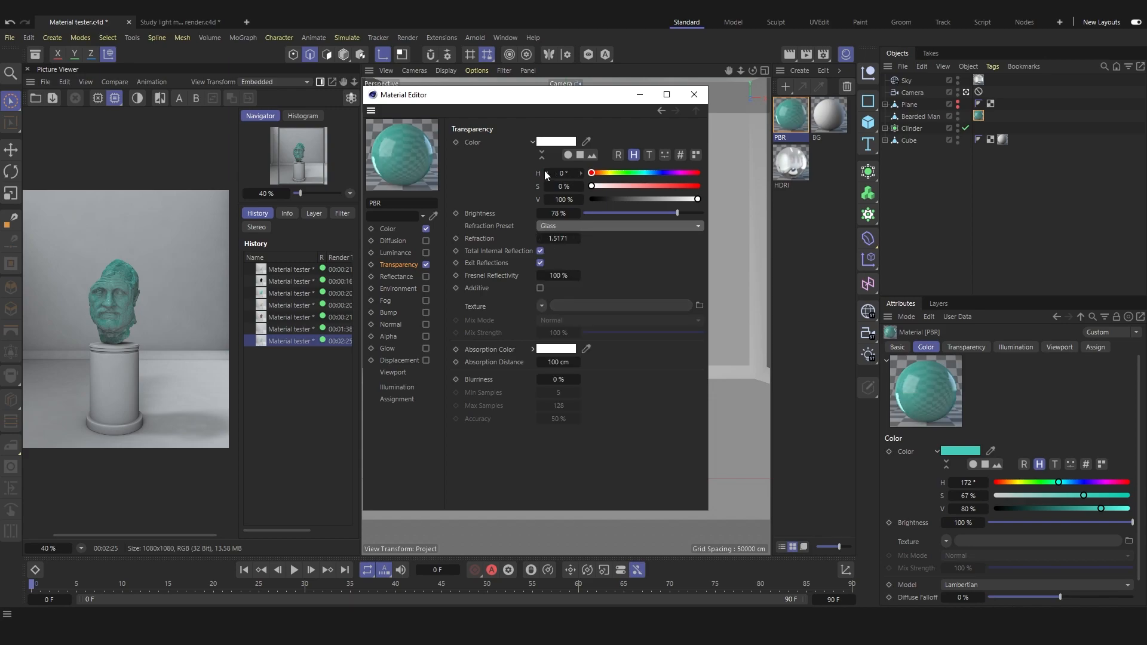
{"action": "left_click_drag", "start_coordinate": [524, 99], "coordinate": [574, 122]}
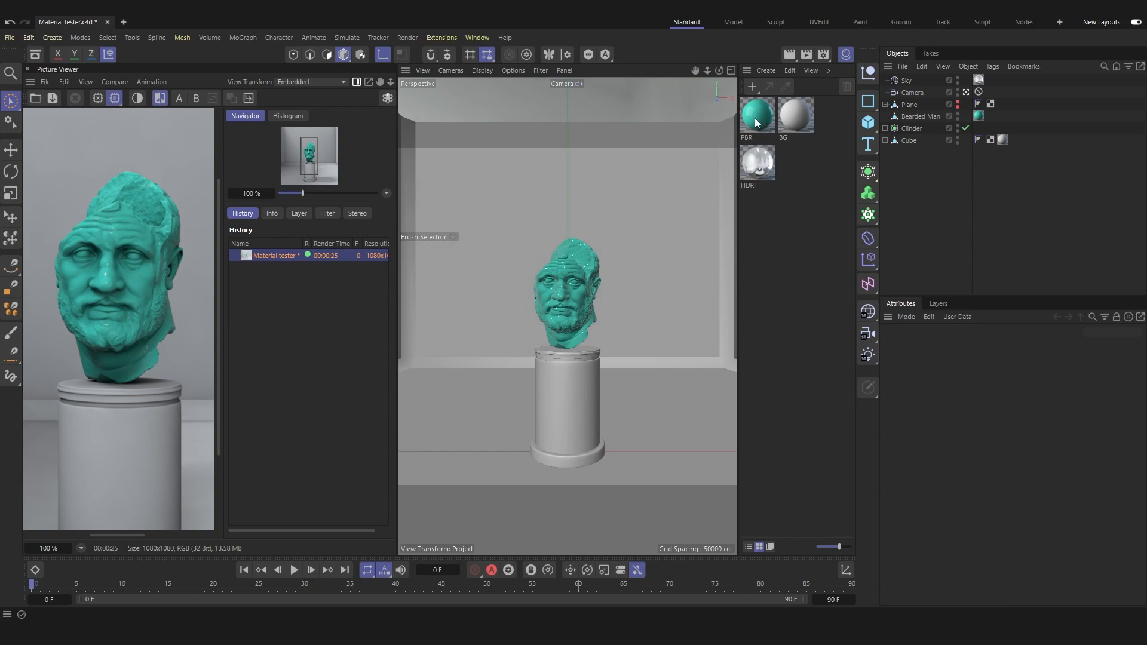
Create a new PBR material in the Material Manager
{"action": "double_click", "coordinate": [791, 212]}
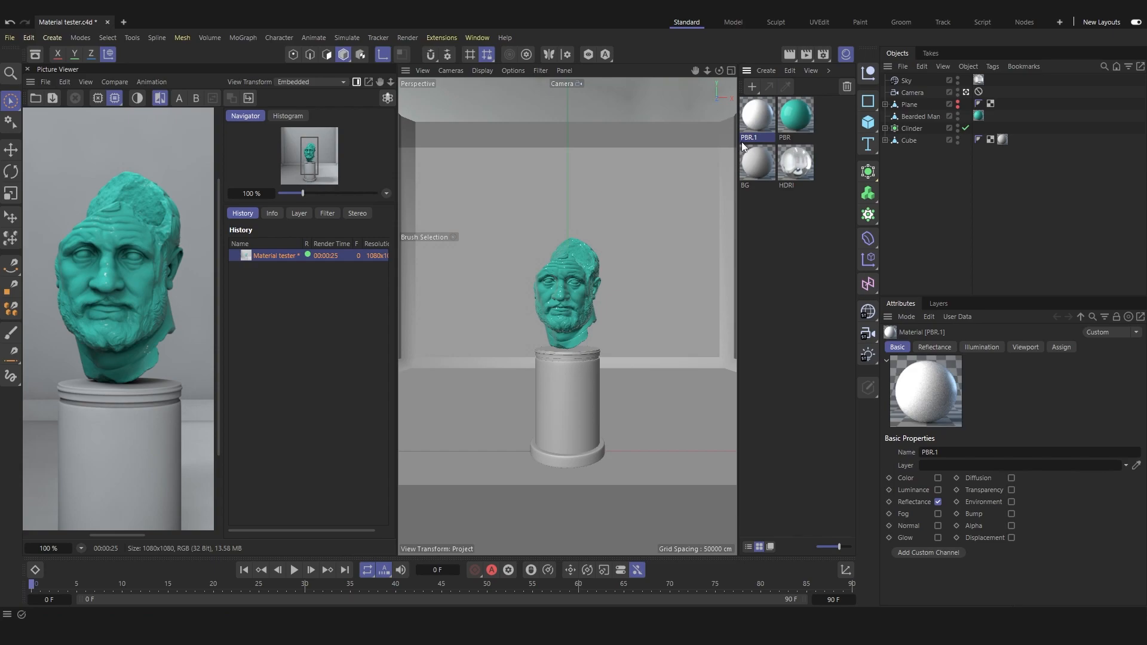
Review the available renderers in the Render Settings, keeping the Physical renderer
{"action": "left_click", "coordinate": [823, 55]}
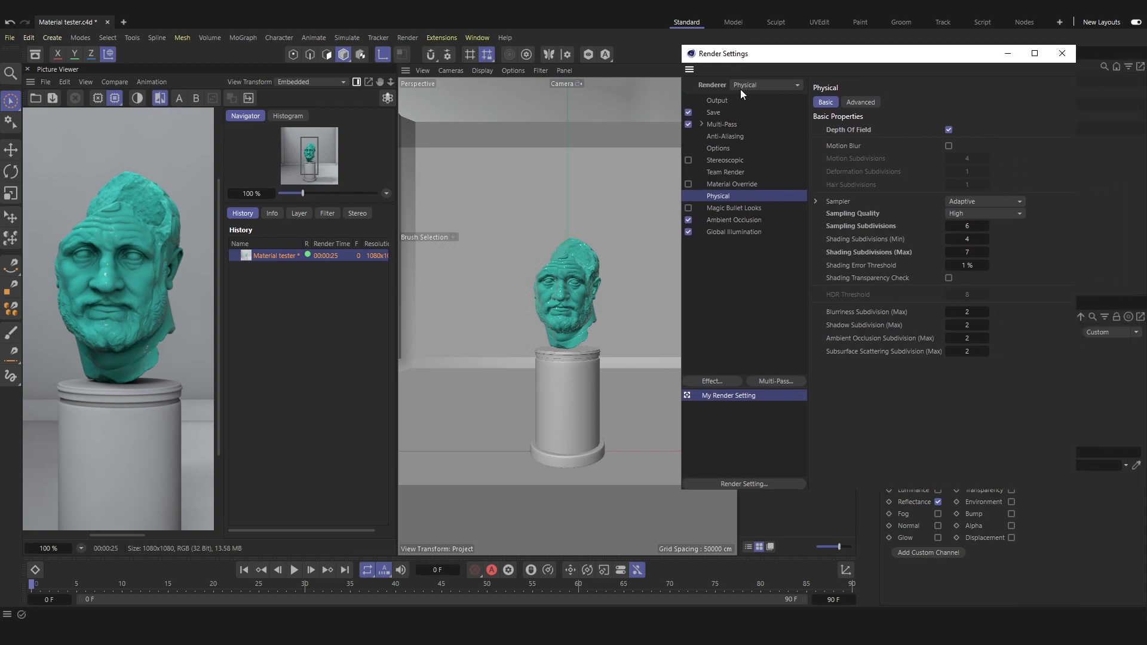
{"action": "left_click", "coordinate": [737, 87]}
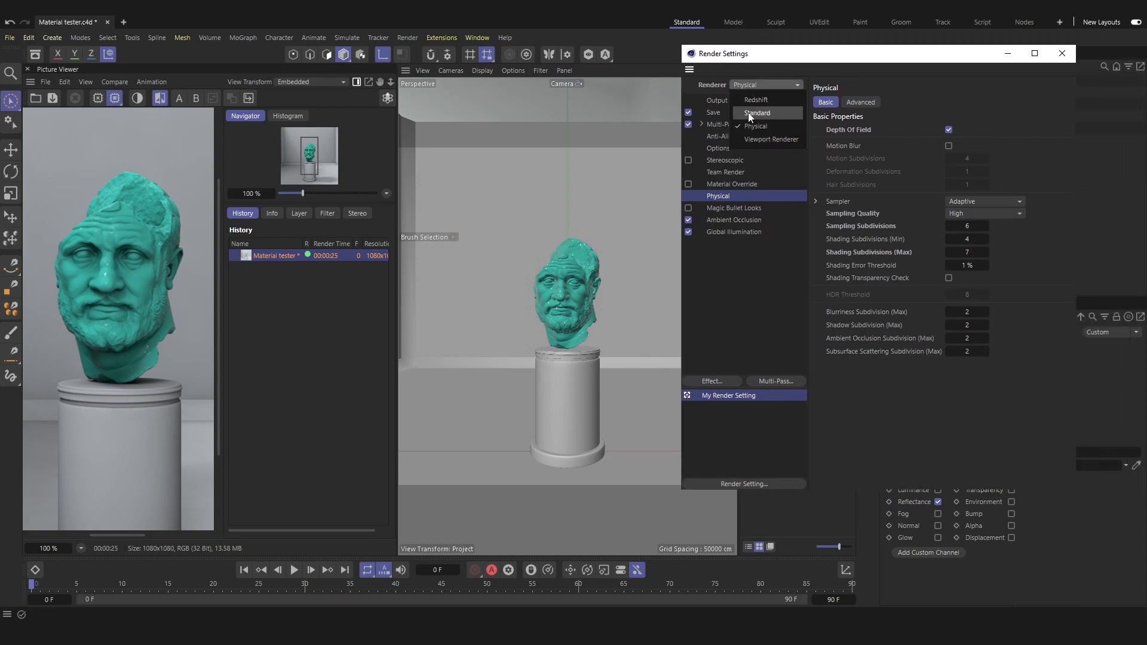
{"action": "left_click", "coordinate": [757, 81]}
{"action": "left_click_drag", "start_coordinate": [797, 55], "coordinate": [737, 86]}
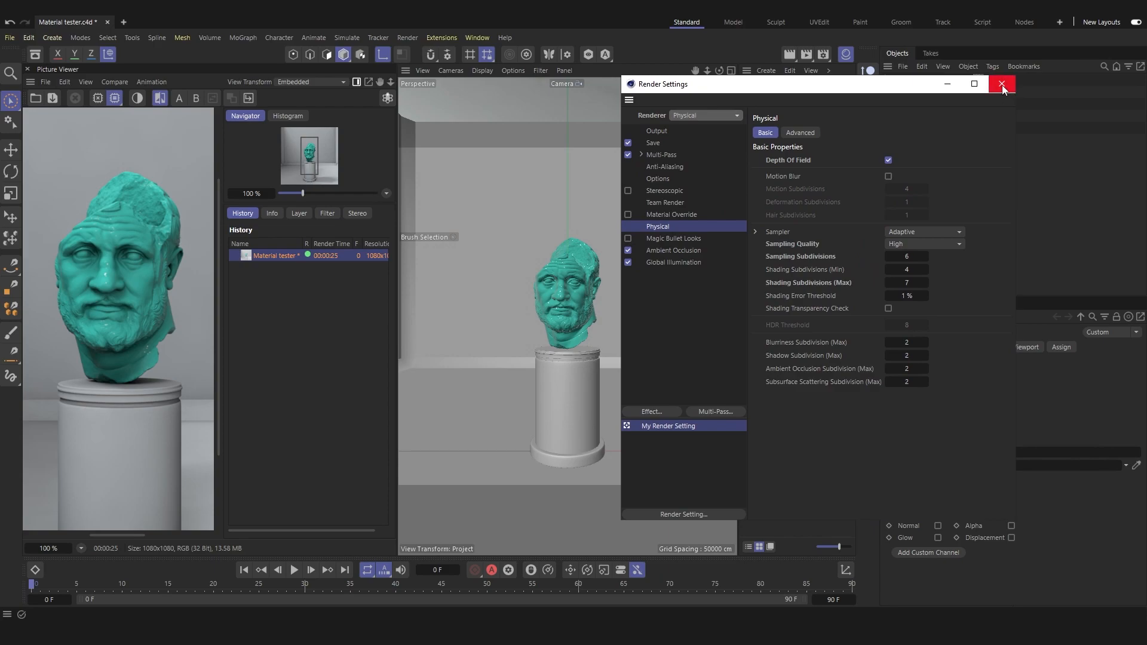
{"action": "left_click", "coordinate": [1002, 85]}
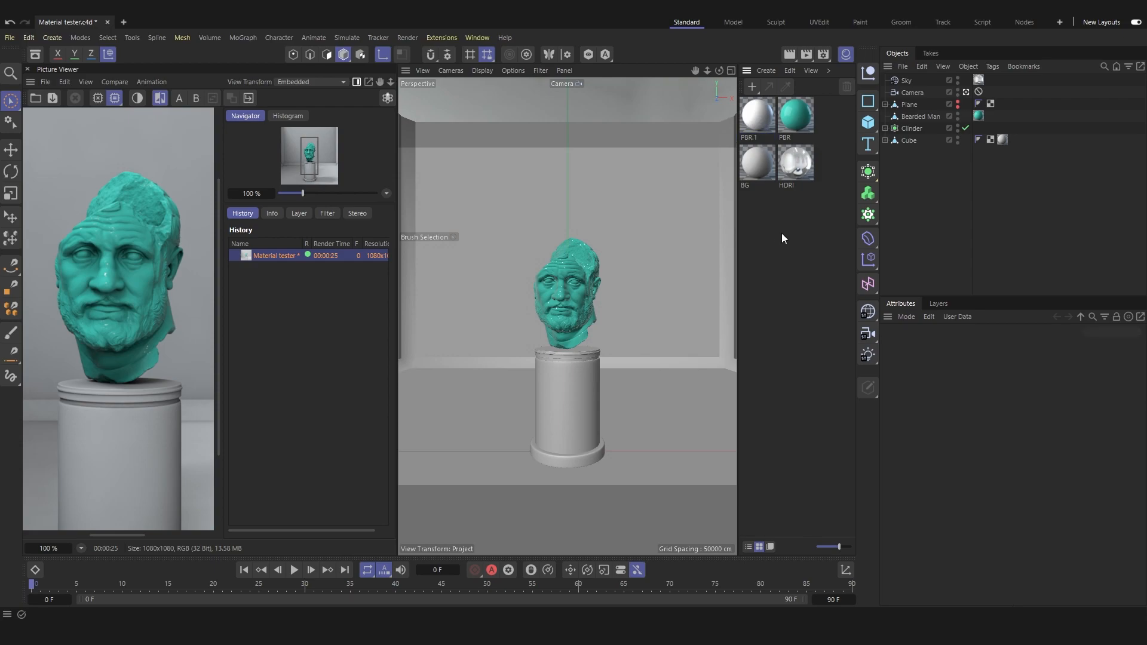
Open PBR.1 in the Material Editor and set its Default Diffuse layer color to light yellow, about RGB 229, 229, 116
{"action": "double_click", "coordinate": [757, 114]}
{"action": "left_click_drag", "start_coordinate": [752, 97], "coordinate": [493, 53]}
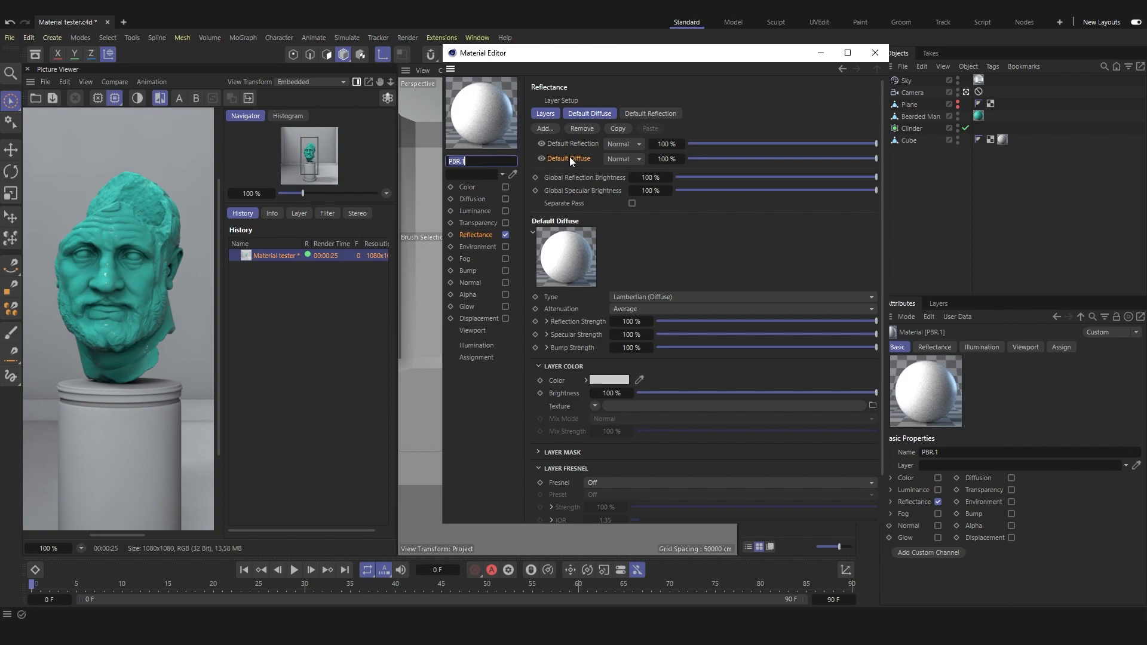
{"action": "left_click_drag", "start_coordinate": [581, 67], "coordinate": [536, 55]}
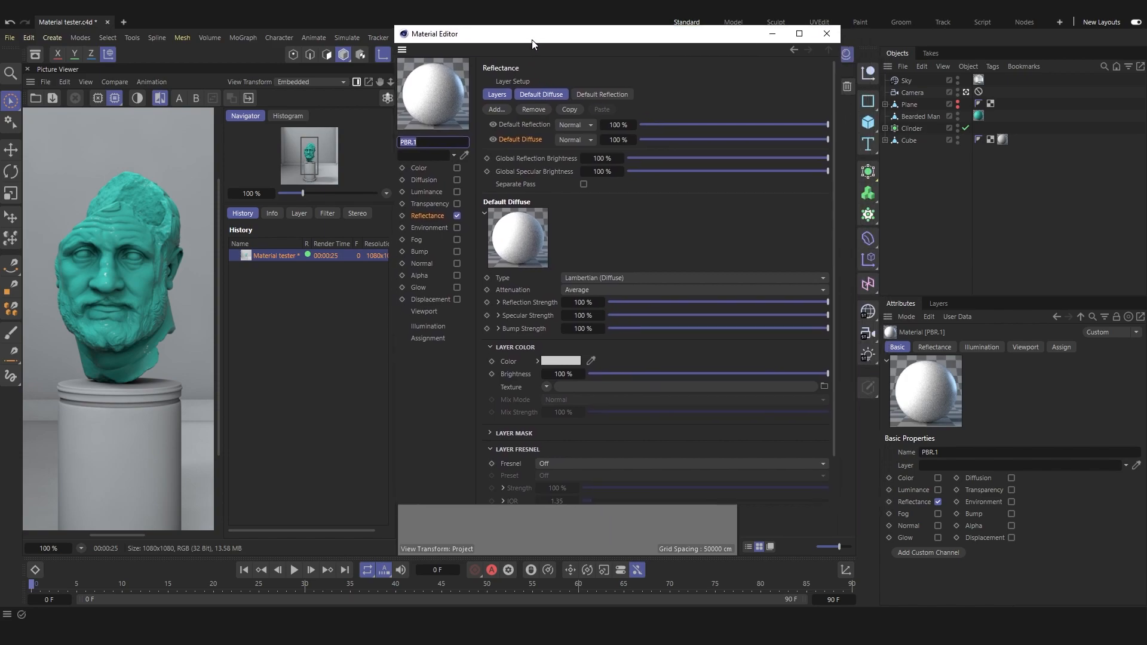
{"action": "left_click", "coordinate": [519, 139]}
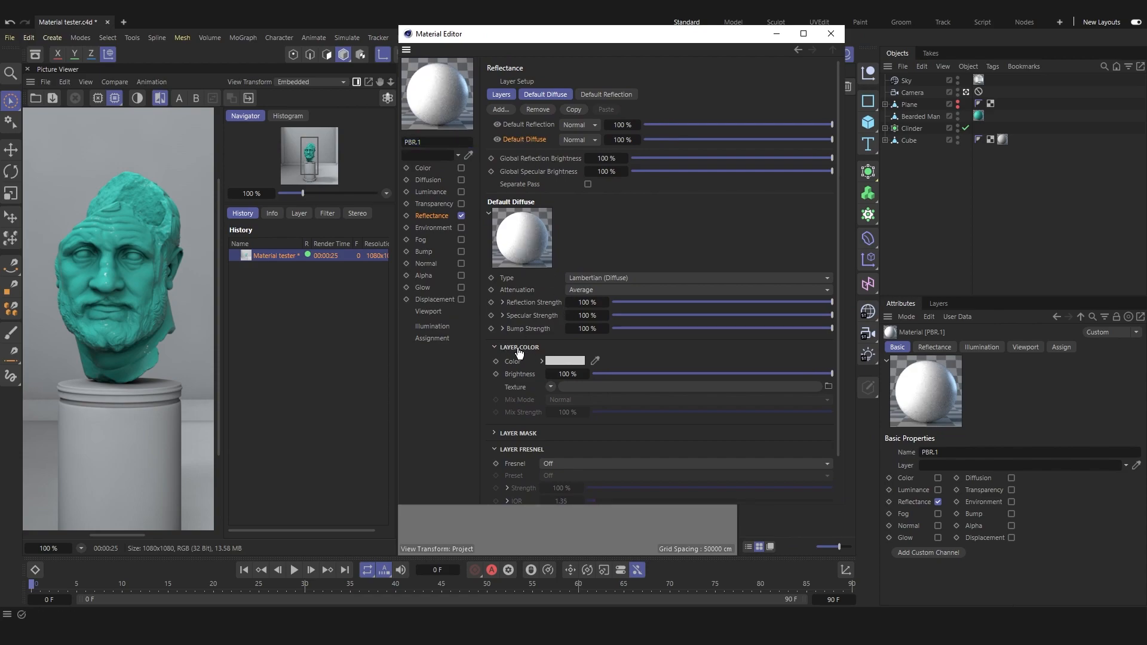
{"action": "left_click", "coordinate": [558, 362]}
{"action": "left_click_drag", "start_coordinate": [617, 455], "coordinate": [619, 457]}
{"action": "mouse_move", "coordinate": [496, 433]}
{"action": "left_mouse_down"}
{"action": "mouse_move", "coordinate": [534, 418]}
{"action": "mouse_move", "coordinate": [488, 423]}
{"action": "mouse_move", "coordinate": [497, 427]}
{"action": "left_mouse_up"}
{"action": "left_click_drag", "start_coordinate": [626, 455], "coordinate": [618, 456]}
{"action": "mouse_move", "coordinate": [508, 431]}
{"action": "left_mouse_down"}
{"action": "mouse_move", "coordinate": [490, 429]}
{"action": "mouse_move", "coordinate": [533, 419]}
{"action": "left_mouse_up"}
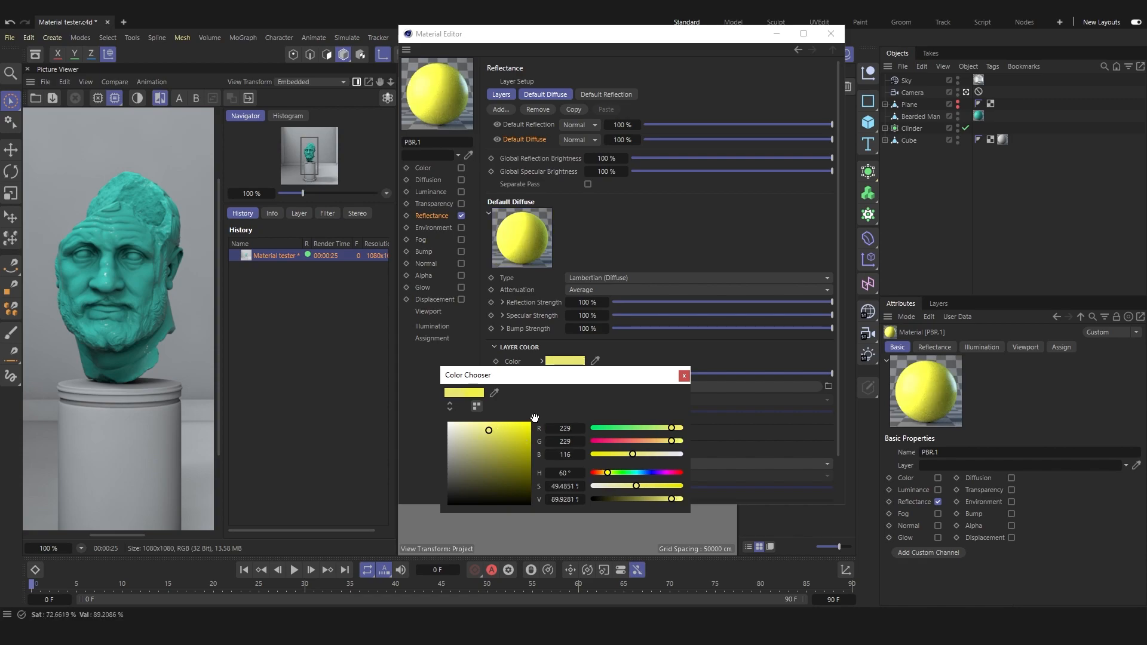
{"action": "left_click", "coordinate": [683, 376]}
{"action": "left_click_drag", "start_coordinate": [544, 45], "coordinate": [615, 60]}
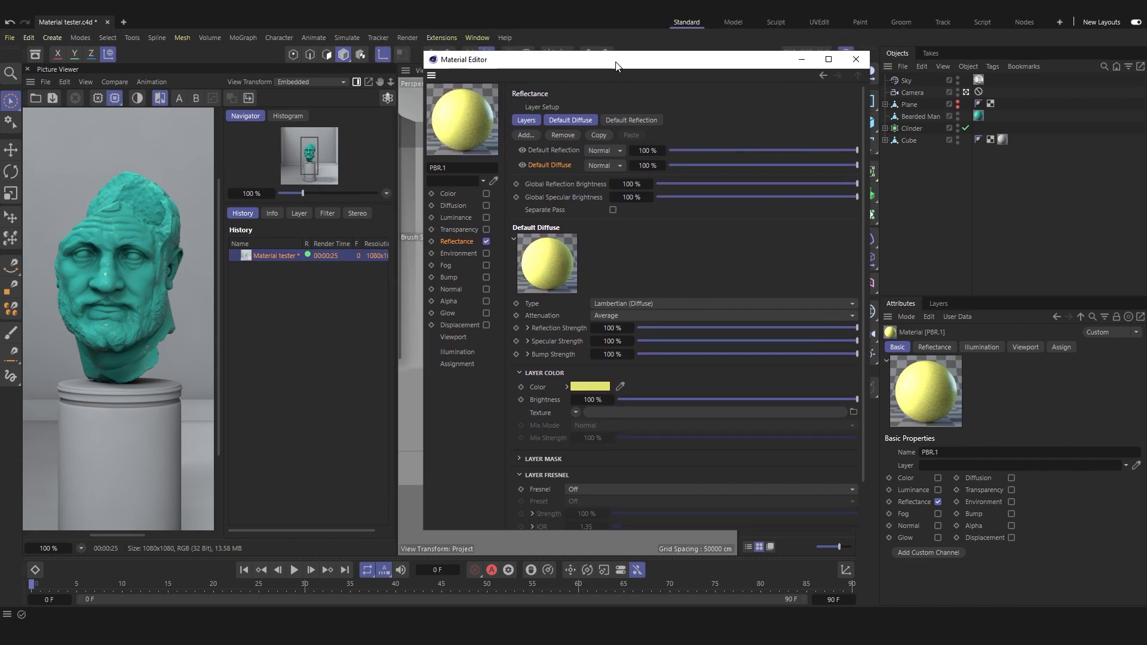
Set the Default Reflection layer's type to GGX and its roughness to 10 %
{"action": "left_click", "coordinate": [561, 150]}
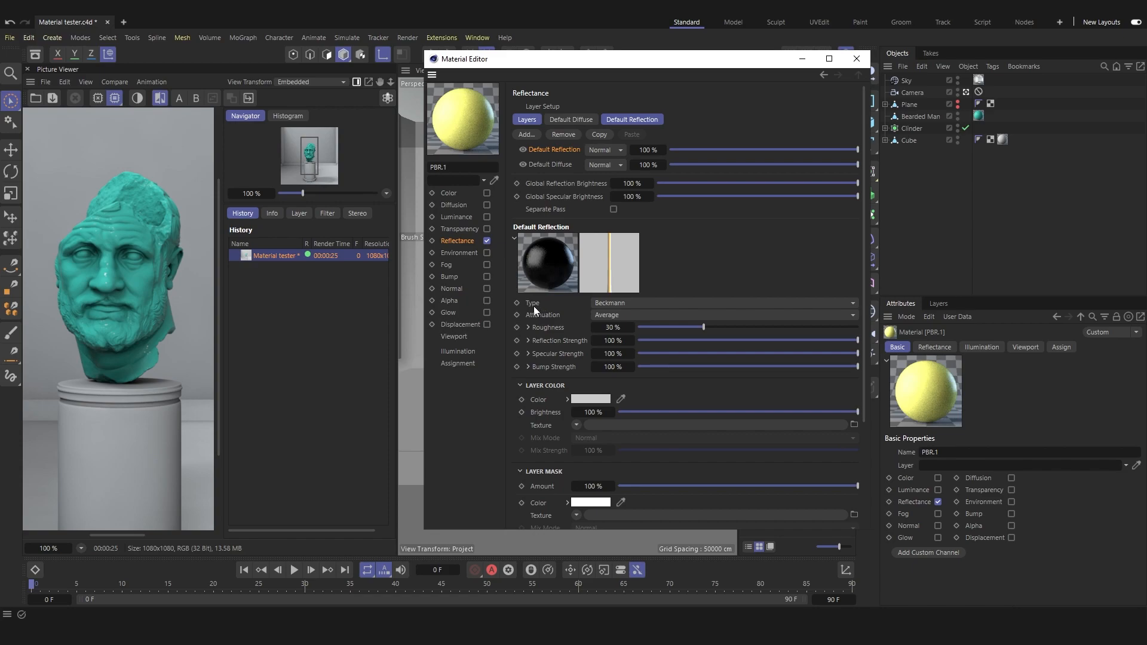
{"action": "left_click", "coordinate": [624, 305]}
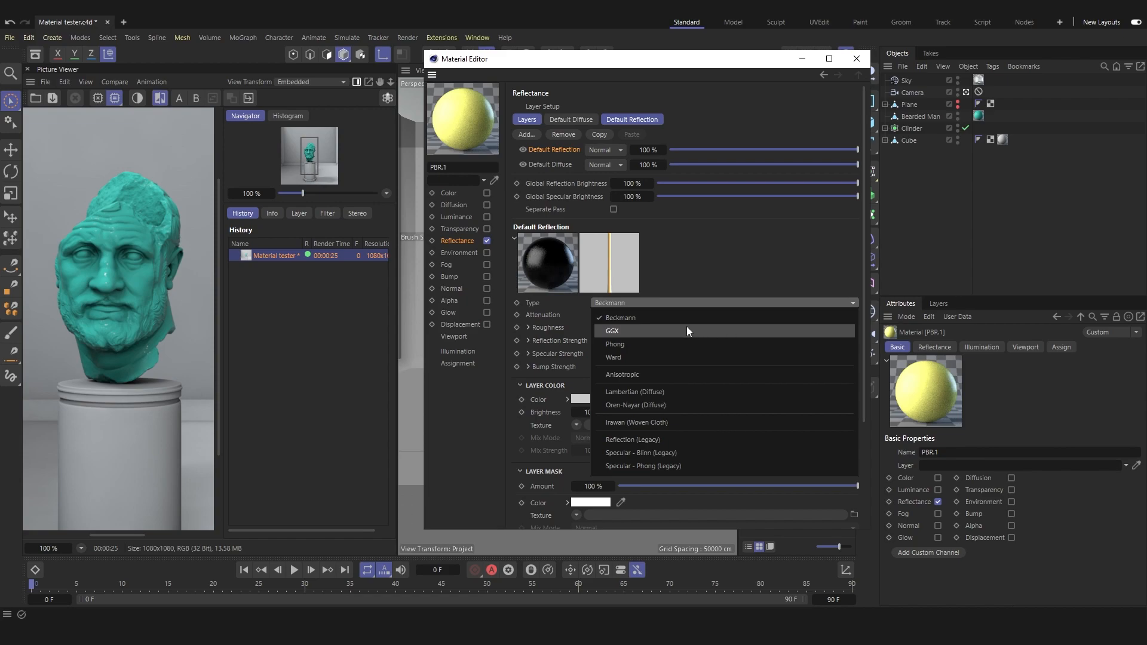
{"action": "left_click", "coordinate": [669, 330]}
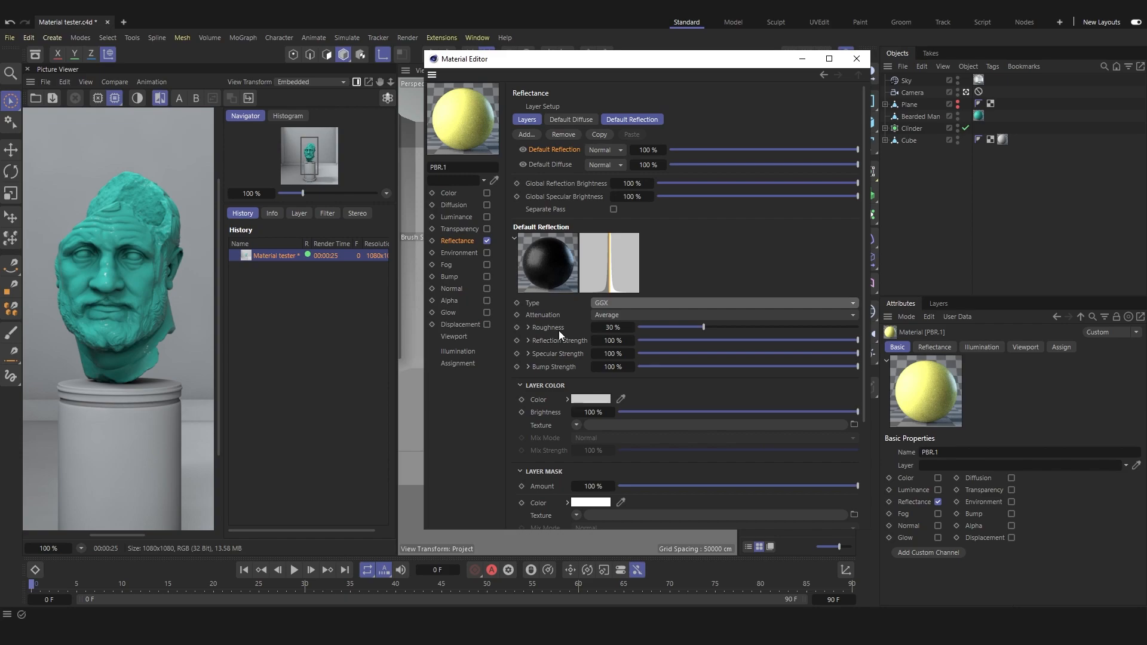
{"action": "left_click_drag", "start_coordinate": [701, 327], "coordinate": [603, 327]}
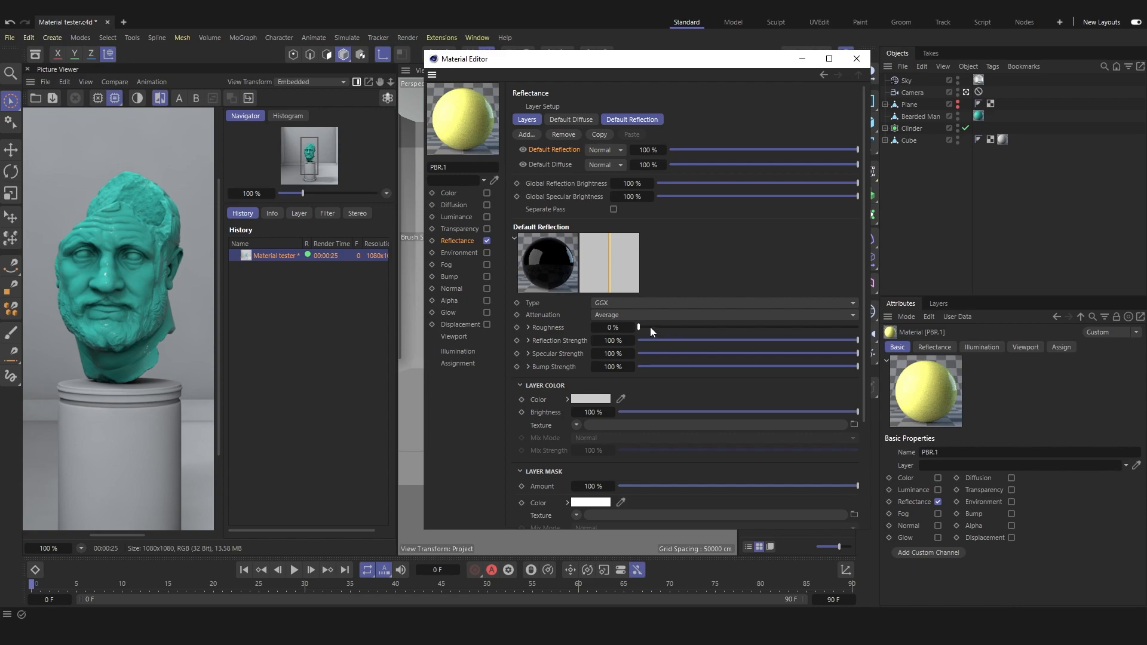
{"action": "left_click_drag", "start_coordinate": [649, 327], "coordinate": [767, 327]}
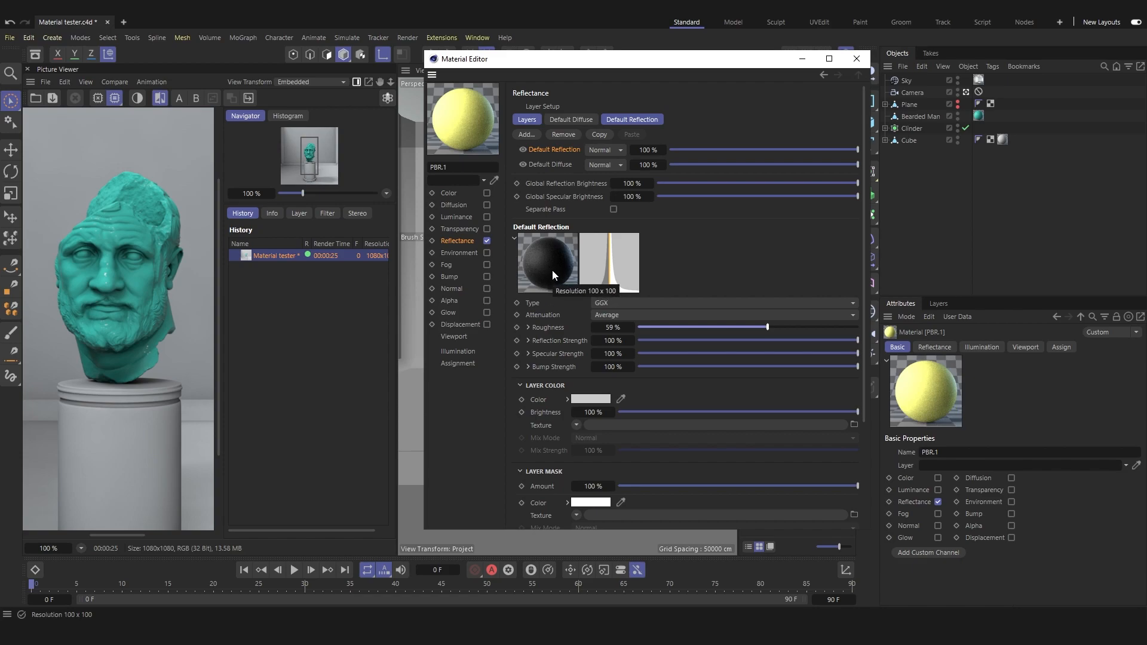
{"action": "left_click_drag", "start_coordinate": [767, 326], "coordinate": [659, 327]}
Set the Default Reflection layer's Fresnel type to Conductor
{"action": "left_click_drag", "start_coordinate": [529, 60], "coordinate": [508, 40]}
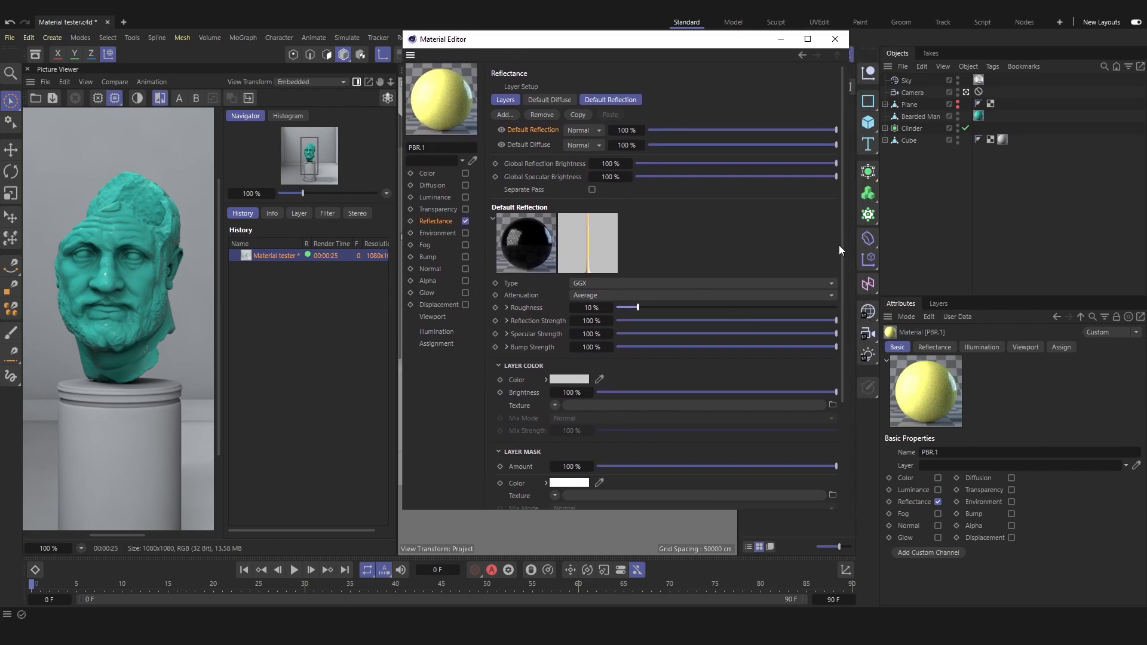
{"action": "left_click_drag", "start_coordinate": [841, 231], "coordinate": [848, 336]}
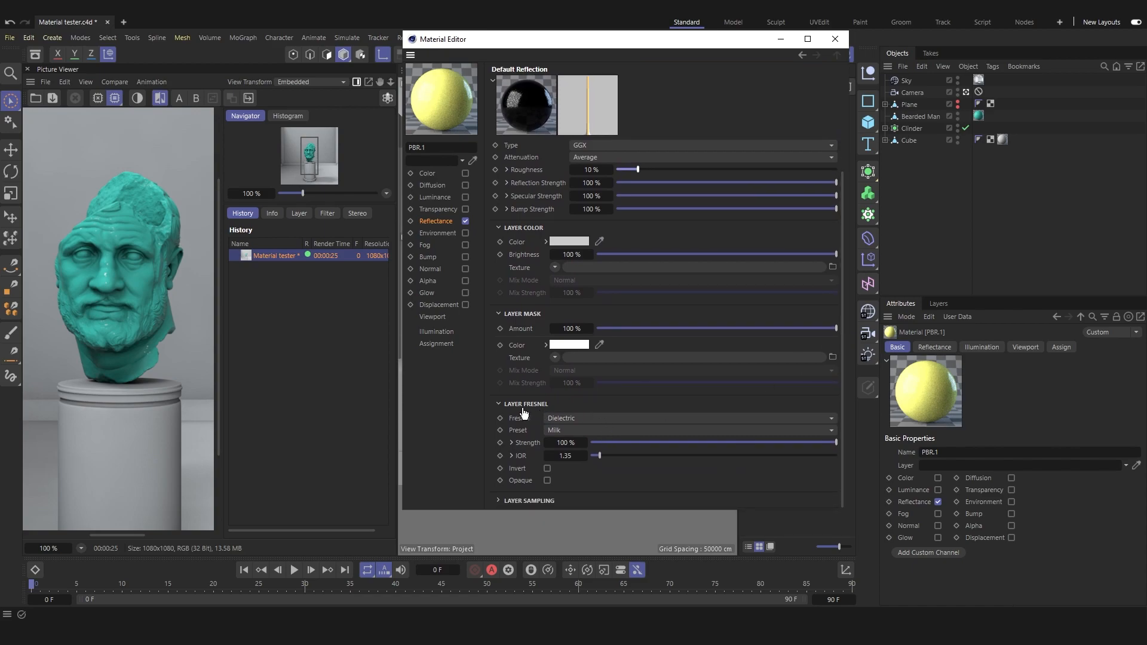
{"action": "left_click", "coordinate": [578, 418]}
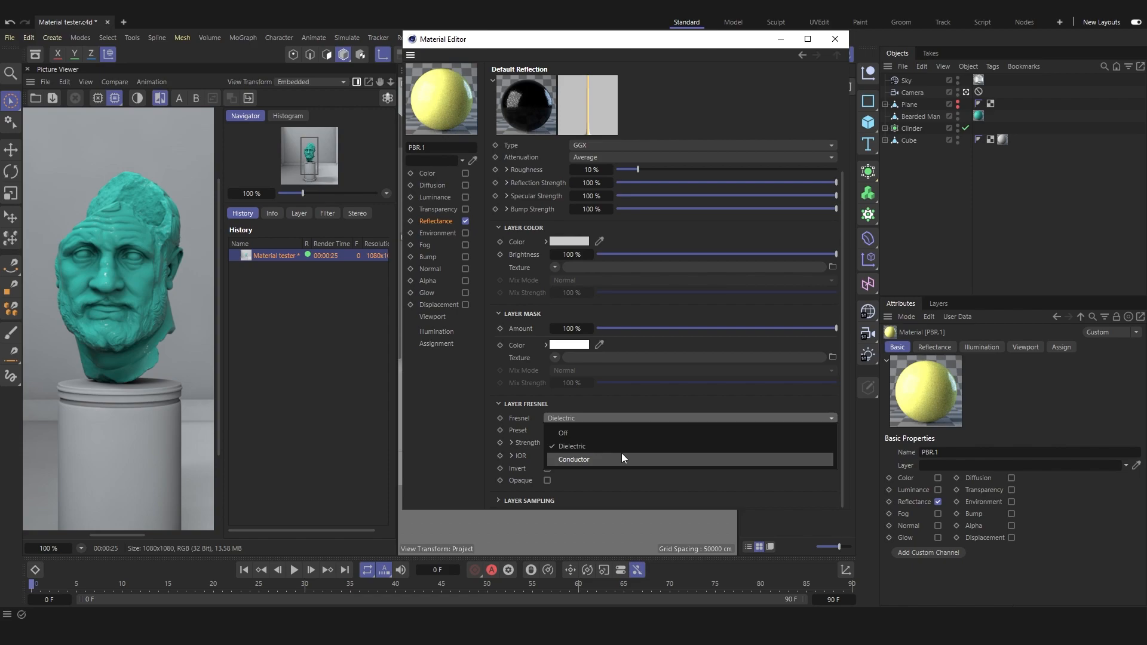
{"action": "left_click", "coordinate": [589, 458]}
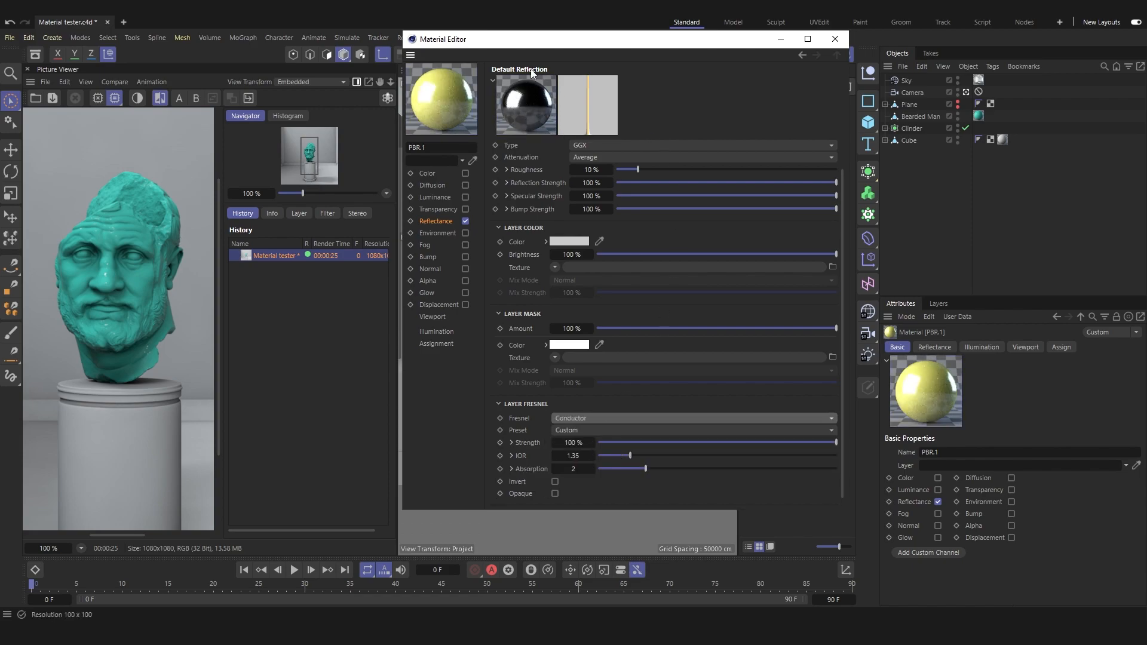
Set the Default Reflection layer's color to a light orange, about RGB 233, 184, 109
{"action": "left_click_drag", "start_coordinate": [469, 39], "coordinate": [545, 119]}
{"action": "left_click_drag", "start_coordinate": [919, 361], "coordinate": [919, 259]}
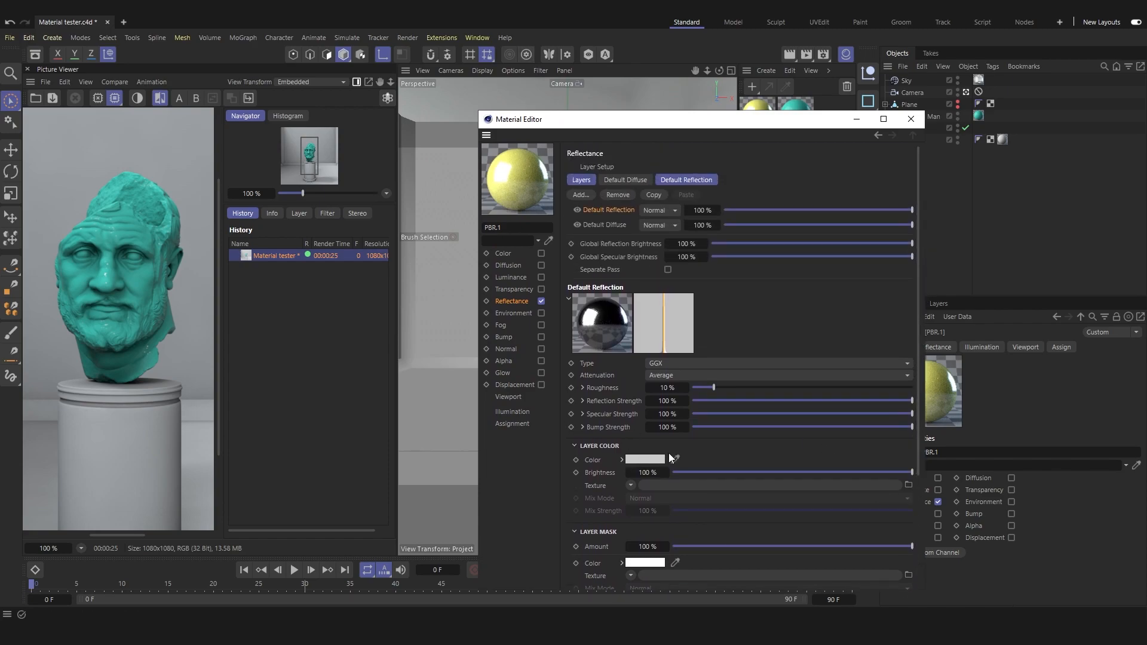
{"action": "left_click_drag", "start_coordinate": [611, 120], "coordinate": [581, 78]}
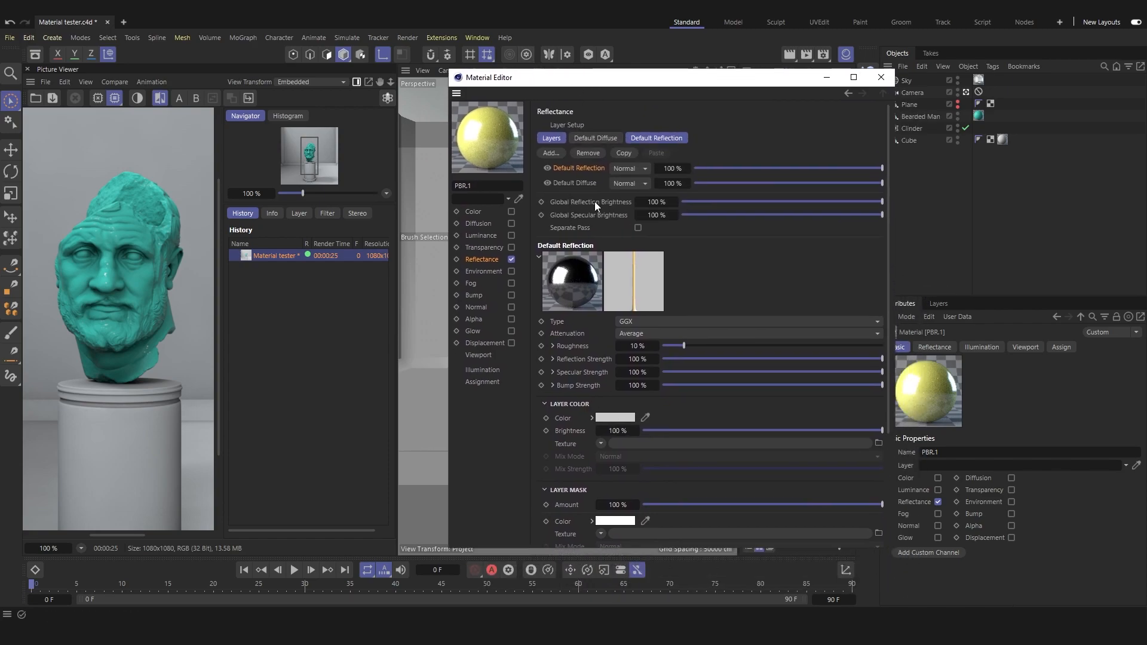
{"action": "left_click", "coordinate": [613, 418]}
{"action": "mouse_move", "coordinate": [656, 511]}
{"action": "left_mouse_down"}
{"action": "mouse_move", "coordinate": [686, 513]}
{"action": "mouse_move", "coordinate": [651, 529]}
{"action": "left_mouse_up"}
{"action": "left_click_drag", "start_coordinate": [537, 493], "coordinate": [542, 485]}
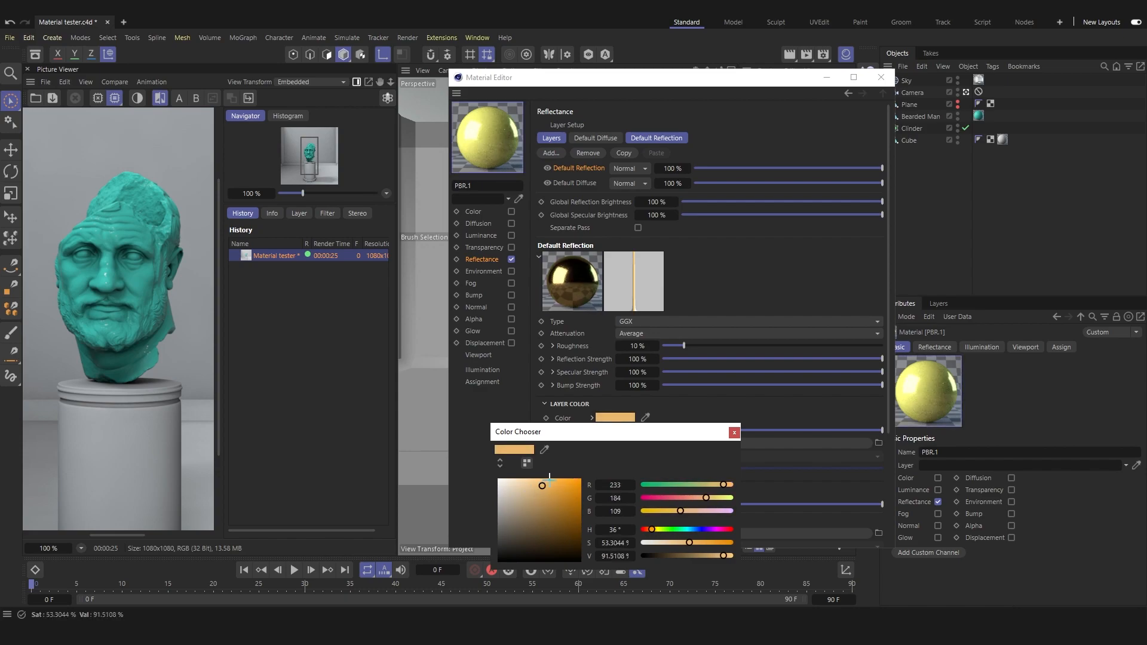
{"action": "left_click", "coordinate": [734, 432]}
Close the Material Editor and replace the Bearded Man object's material with PBR.1
{"action": "left_click_drag", "start_coordinate": [725, 77], "coordinate": [690, 72]}
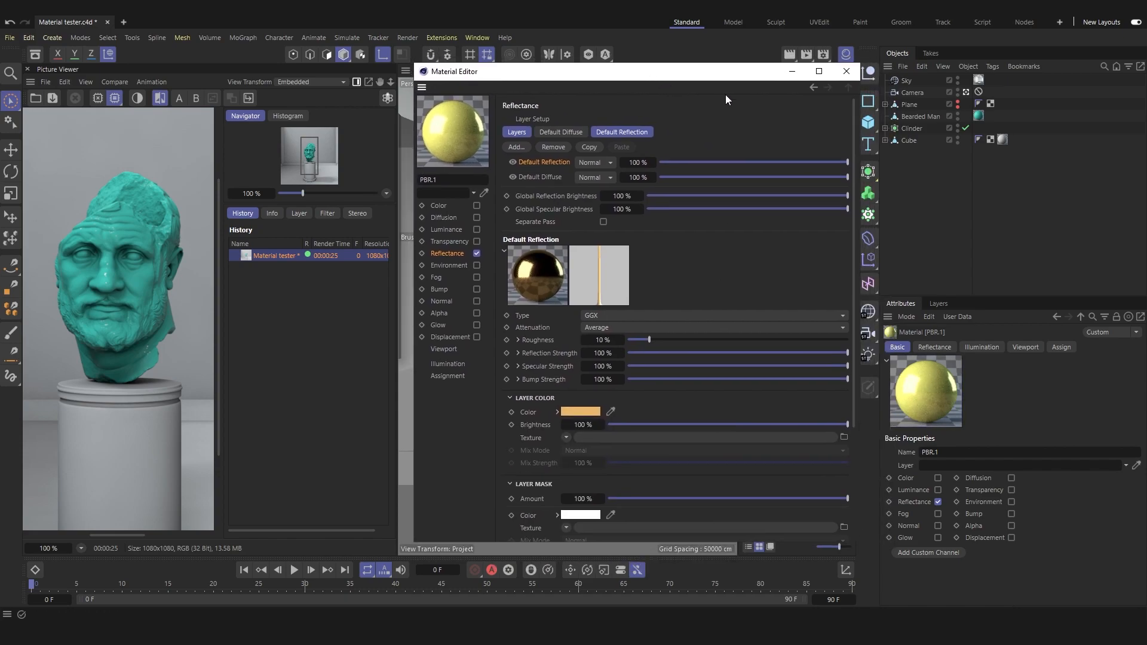
{"action": "left_click", "coordinate": [847, 75]}
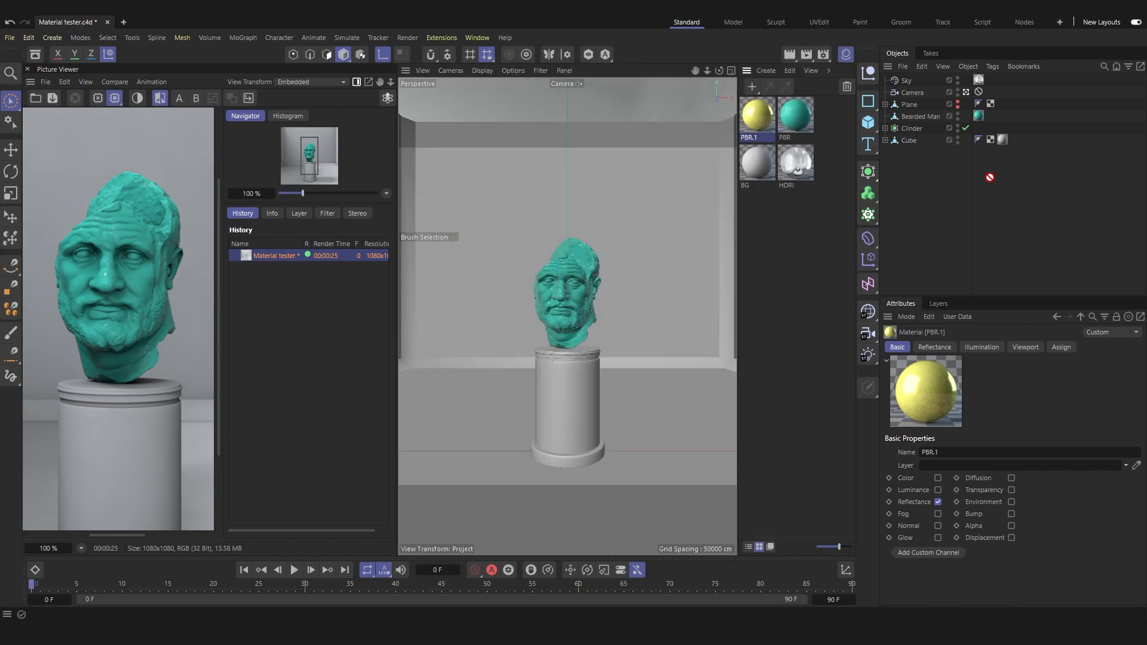
{"action": "left_click_drag", "start_coordinate": [974, 141], "coordinate": [978, 116]}
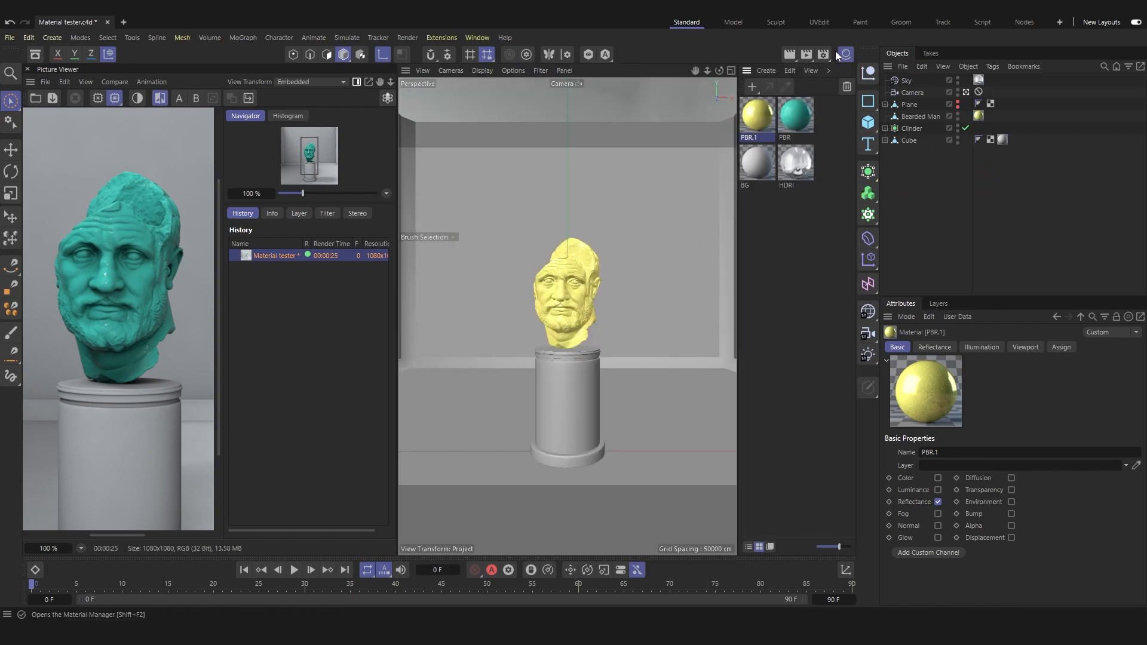
Render the yellow bust to the Picture Viewer and bring up the earlier teal render for comparison
{"action": "left_click", "coordinate": [804, 53]}
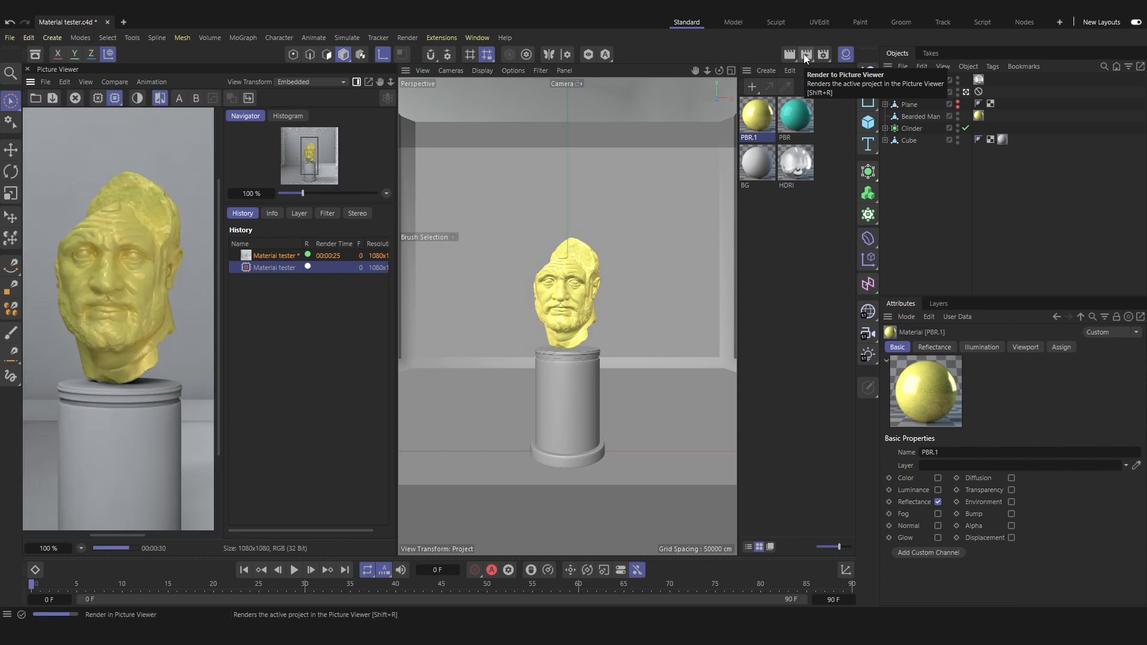
{"action": "left_click", "coordinate": [269, 255]}
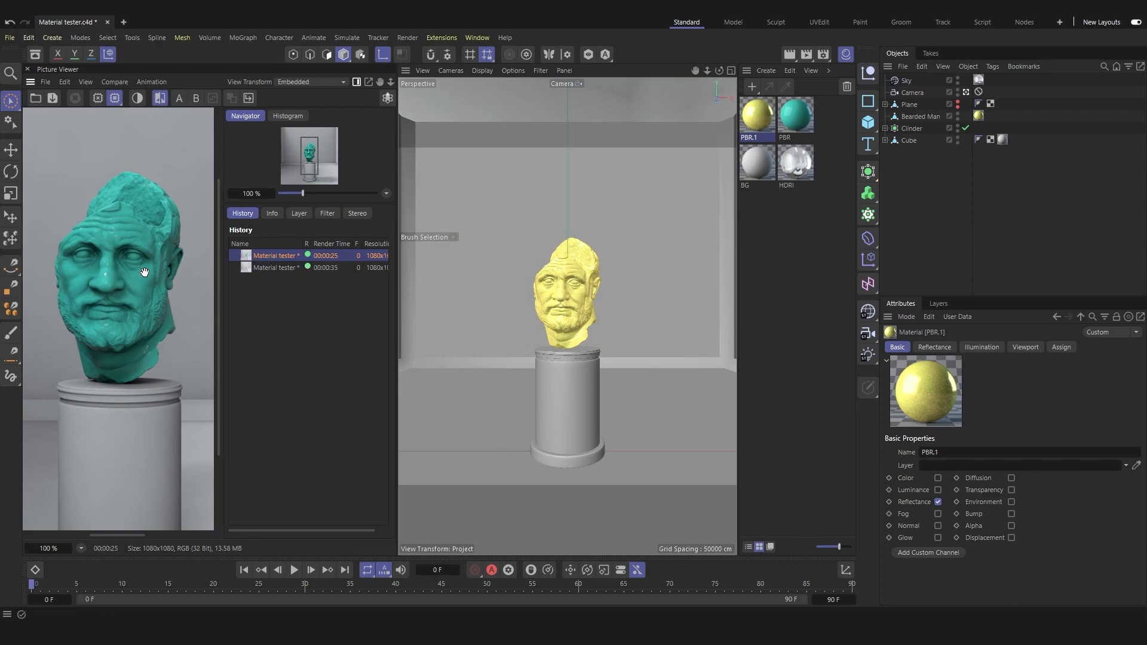
Compare the yellow bust render with the earlier teal render in the render history
{"action": "left_click", "coordinate": [273, 267]}
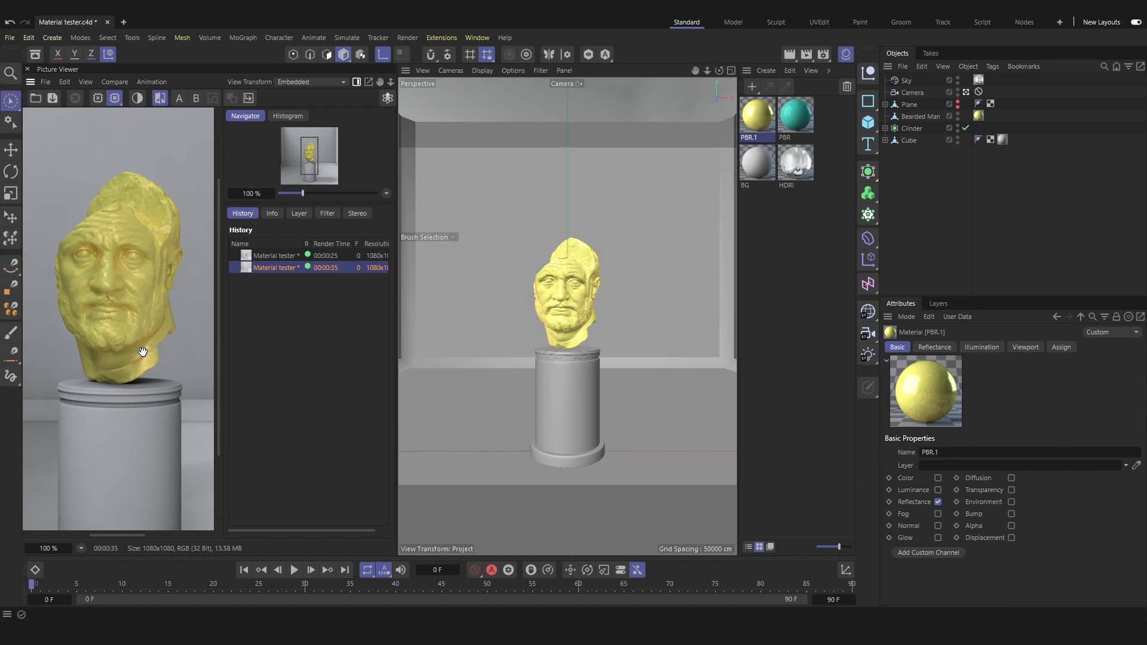
{"action": "left_click", "coordinate": [275, 256]}
{"action": "left_click", "coordinate": [268, 268]}
Open the PBR.1 material for editing and set the Default Reflection layer's blend mode to Add
{"action": "double_click", "coordinate": [755, 120]}
{"action": "left_click_drag", "start_coordinate": [740, 118], "coordinate": [398, 73]}
{"action": "left_click_drag", "start_coordinate": [797, 202], "coordinate": [797, 209]}
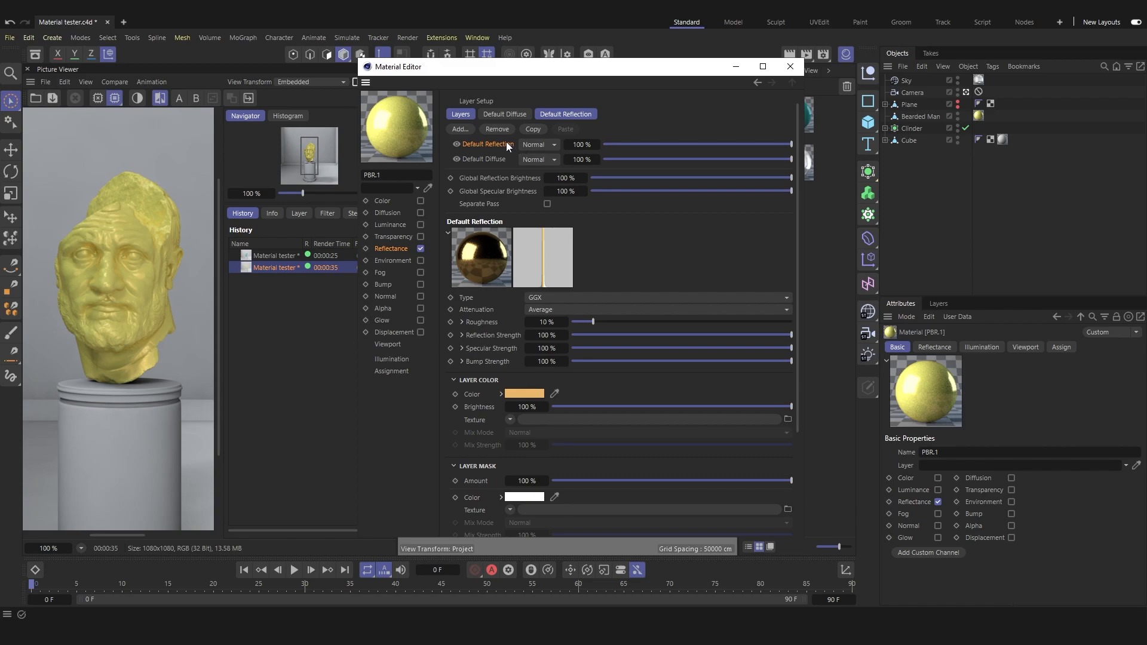
{"action": "left_click", "coordinate": [533, 145]}
{"action": "left_click", "coordinate": [539, 173]}
{"action": "left_click_drag", "start_coordinate": [545, 67], "coordinate": [554, 113]}
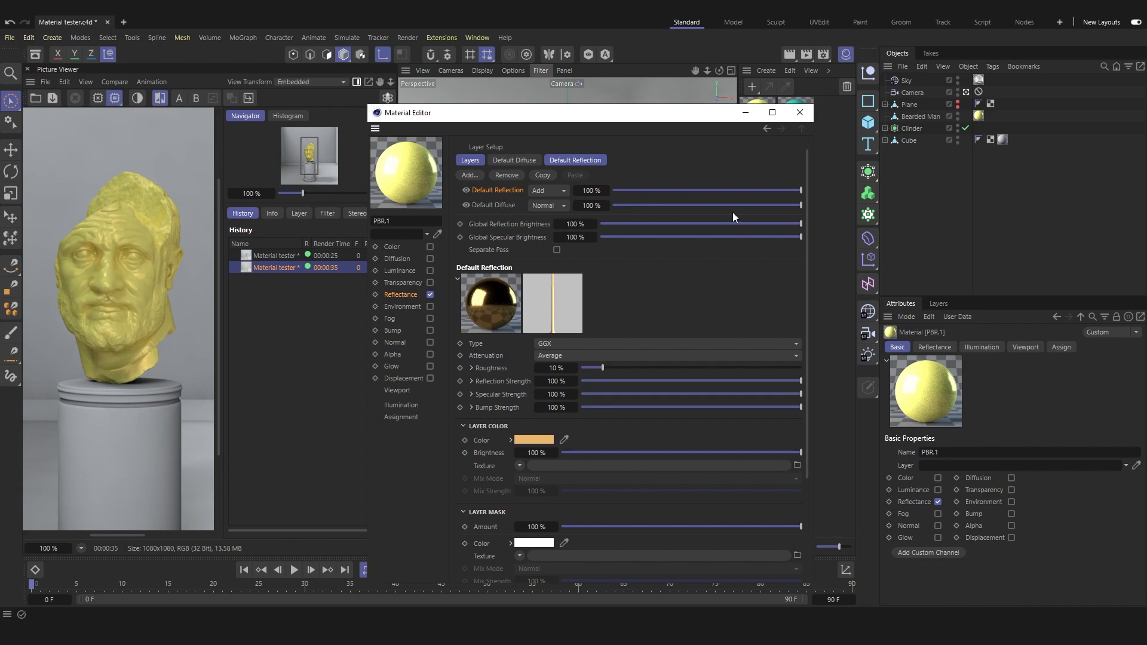
Set the Default Diffuse layer's opacity to 30%
{"action": "left_click_drag", "start_coordinate": [749, 204], "coordinate": [721, 204]}
{"action": "key", "text": "ctrl+z"}
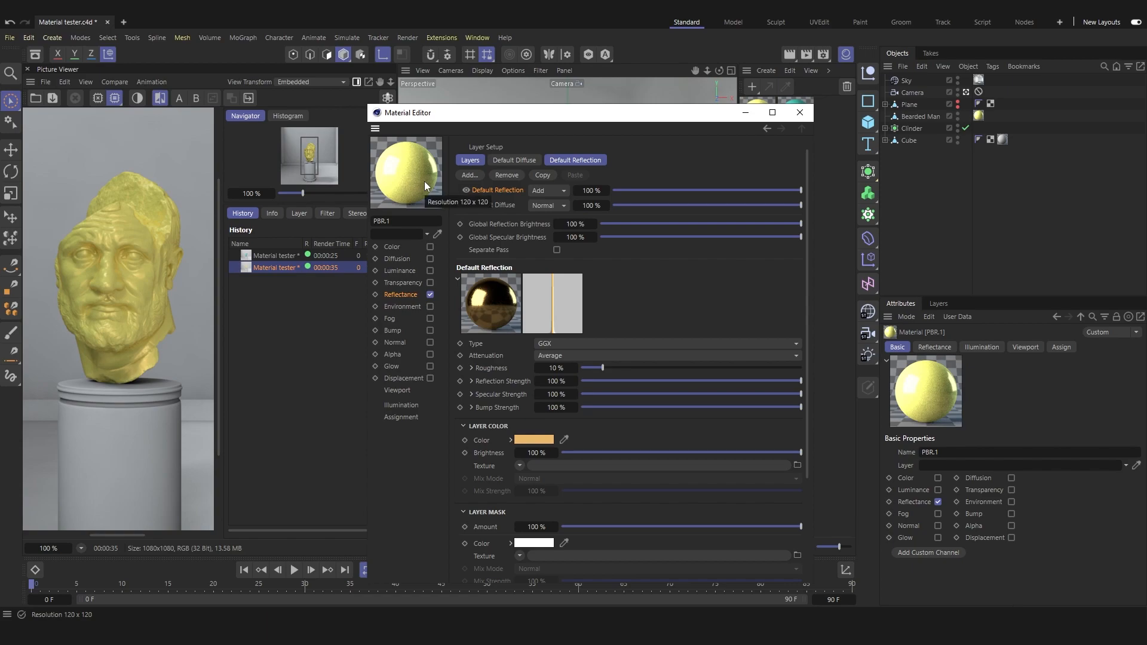
{"action": "left_click_drag", "start_coordinate": [750, 210], "coordinate": [680, 205]}
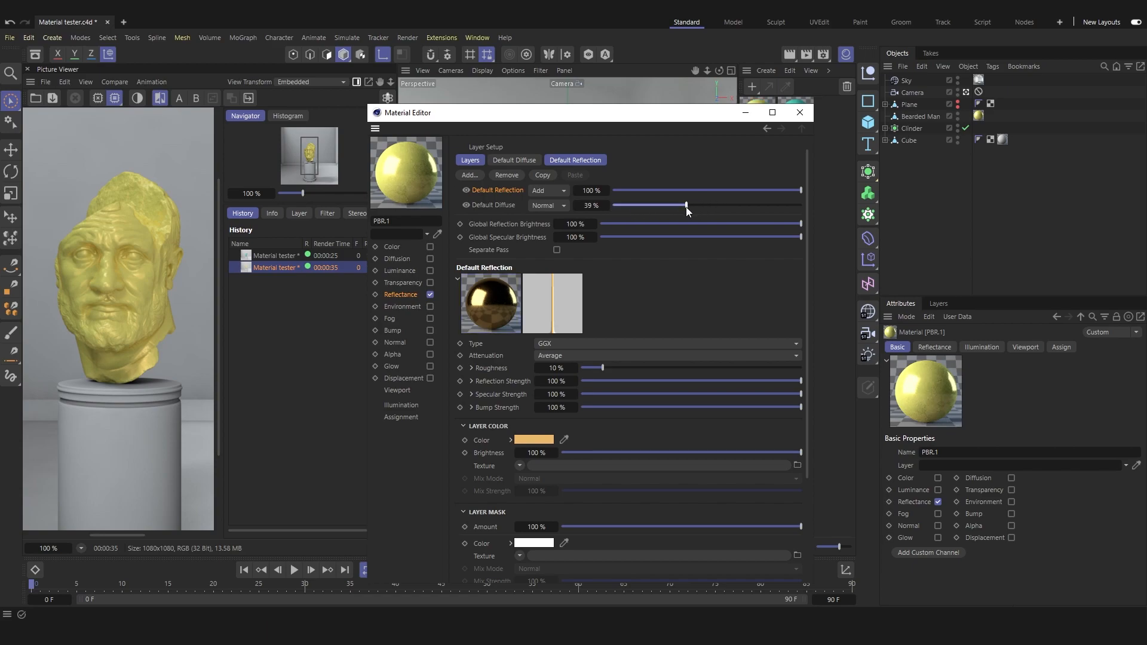
{"action": "left_click", "coordinate": [587, 205]}
{"action": "type", "text": "30"}
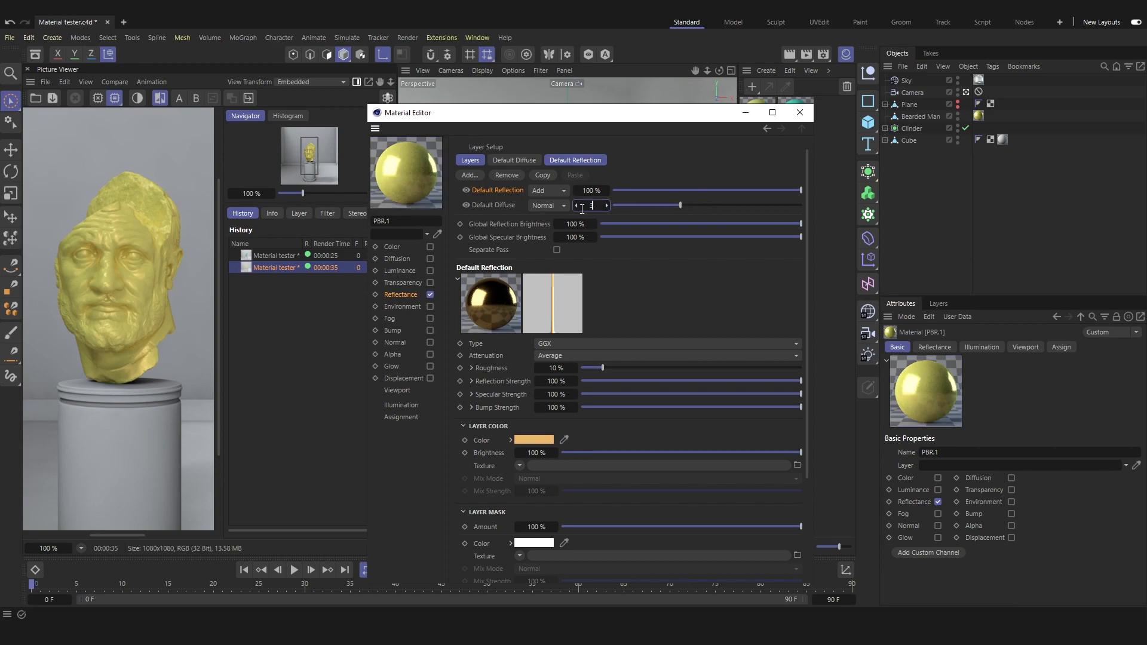
{"action": "key", "text": "Return"}
Render the bust to the Picture Viewer and compare it with the previous yellow render
{"action": "left_click_drag", "start_coordinate": [589, 113], "coordinate": [769, 104]}
{"action": "left_click", "coordinate": [805, 53]}
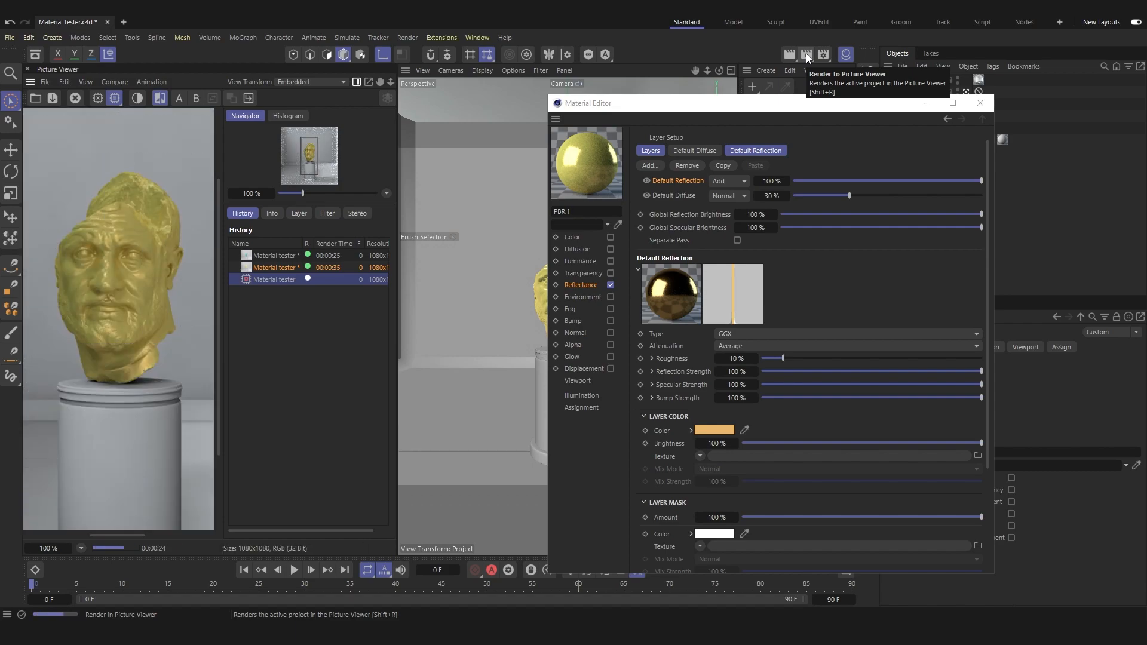
{"action": "left_click", "coordinate": [274, 267]}
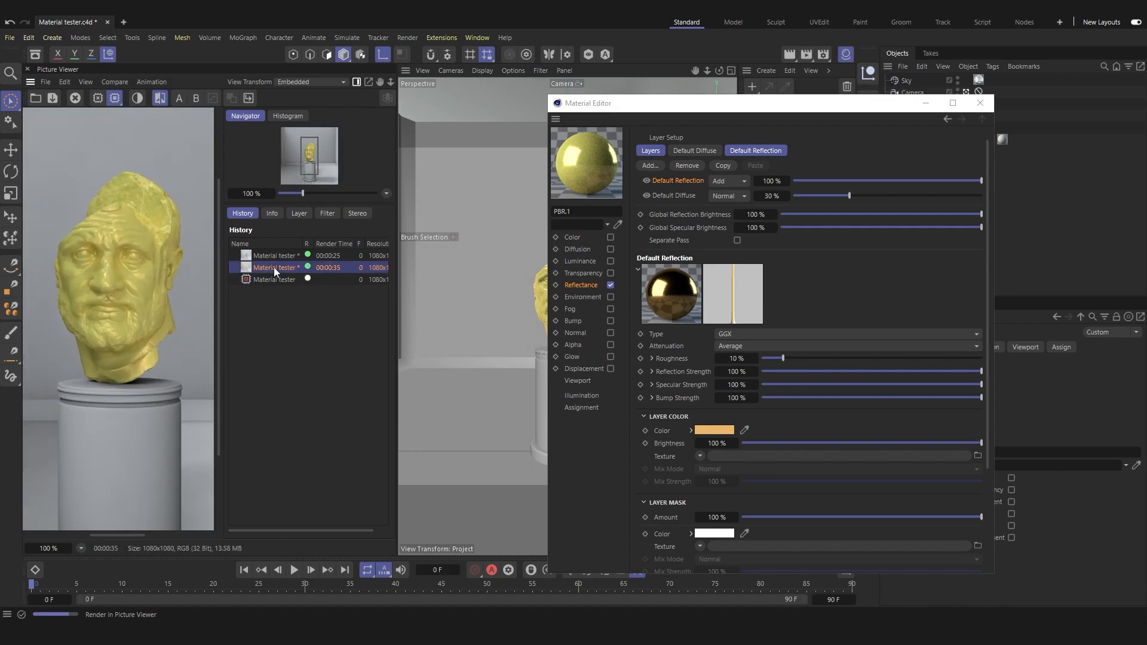
{"action": "left_click", "coordinate": [272, 278]}
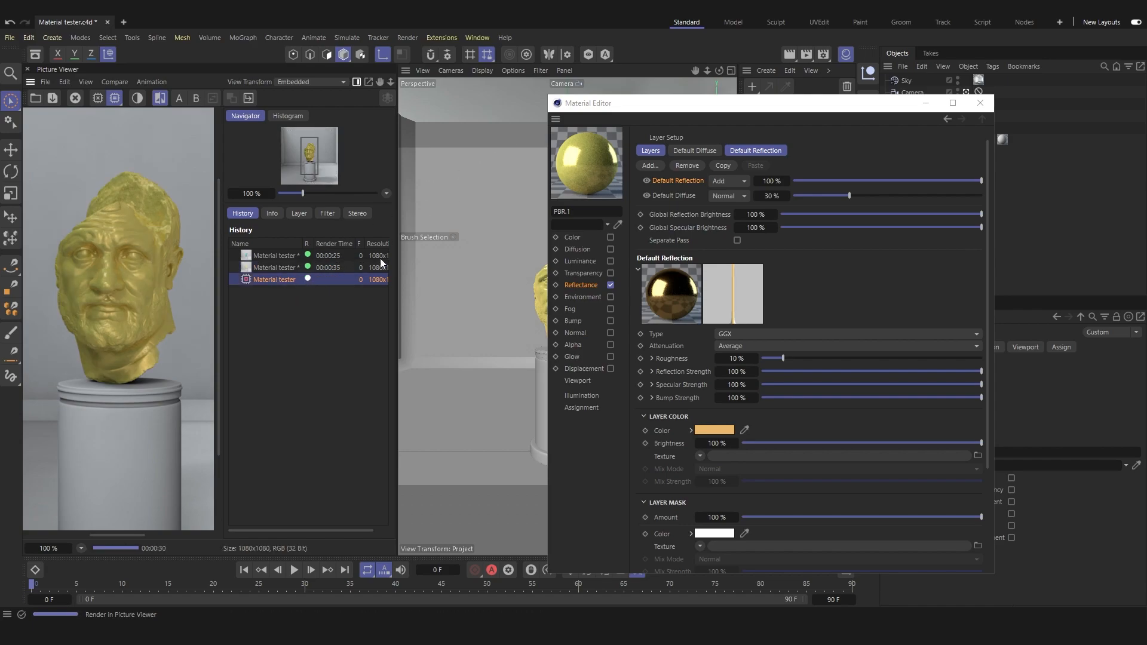
Set the Default Diffuse layer's opacity to 0% and render the bust to the Picture Viewer
{"action": "left_click_drag", "start_coordinate": [685, 103], "coordinate": [634, 77]}
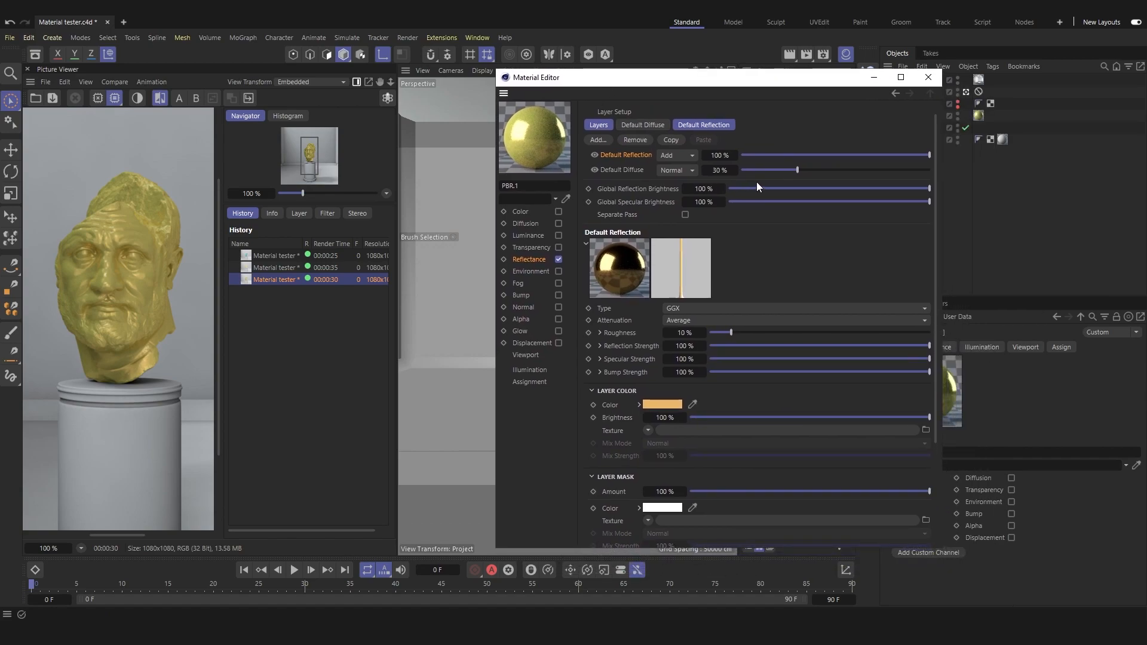
{"action": "left_click_drag", "start_coordinate": [786, 172], "coordinate": [739, 172]}
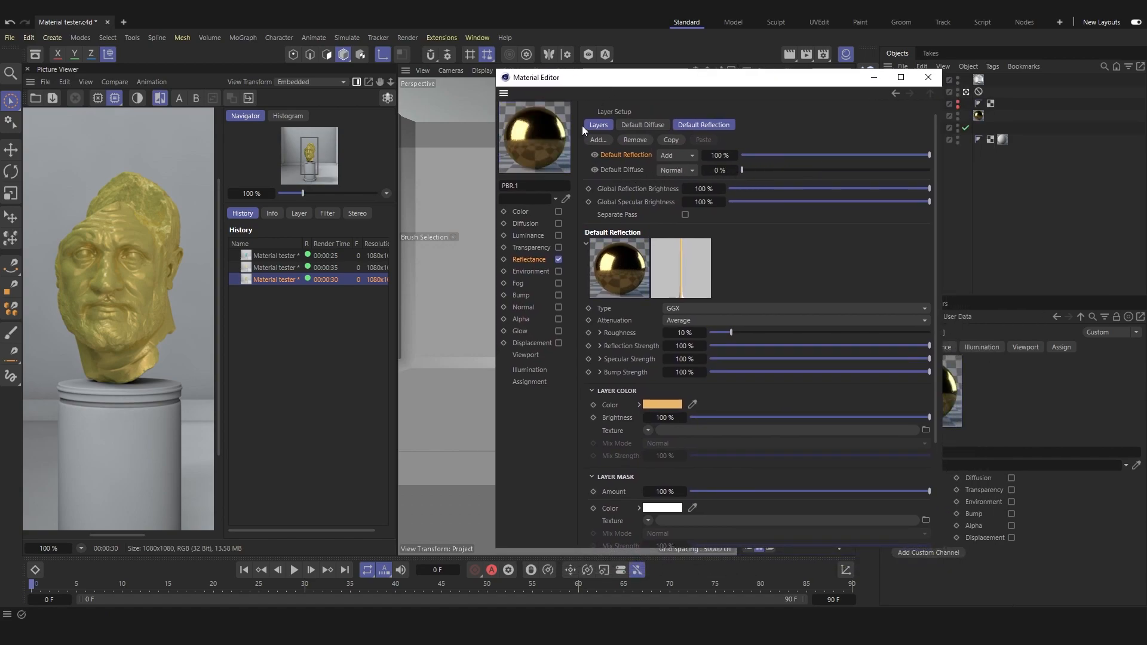
{"action": "left_click_drag", "start_coordinate": [621, 82], "coordinate": [600, 103]}
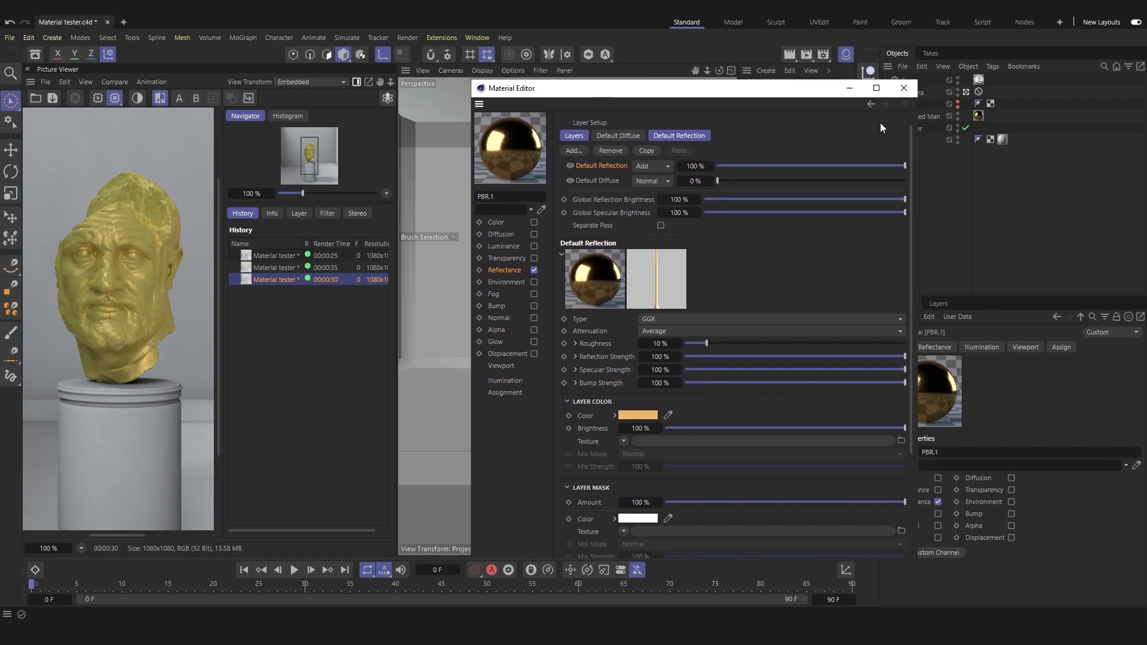
{"action": "left_click", "coordinate": [804, 56]}
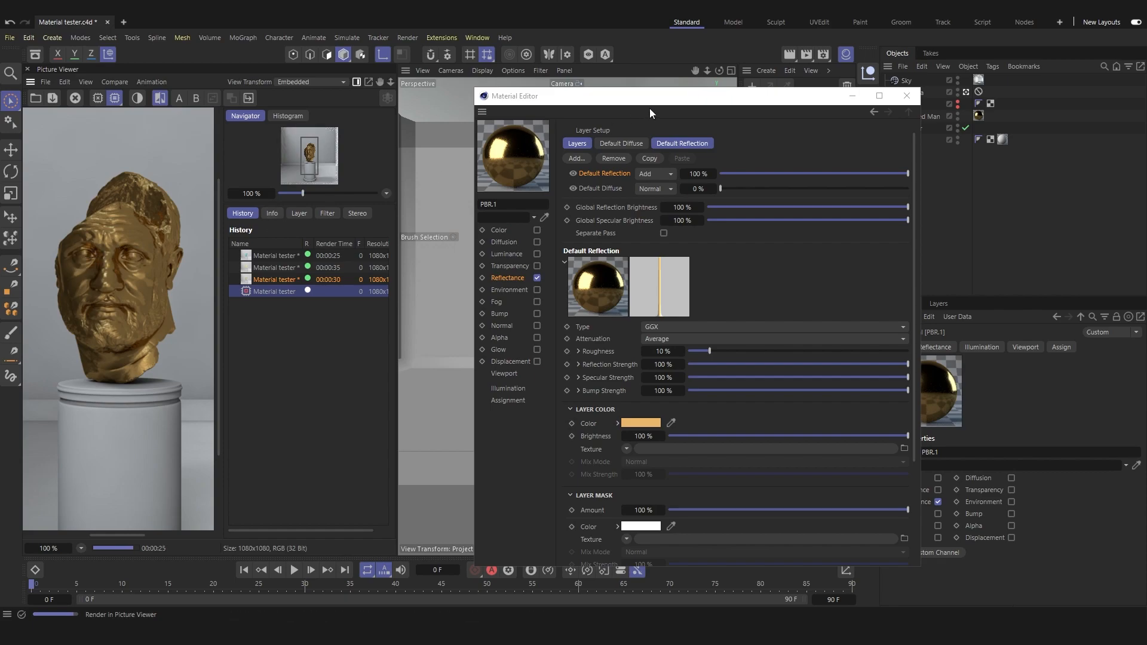
Raise the Default Diffuse layer's opacity to about 19% and change its type to GGX
{"action": "left_click", "coordinate": [597, 188]}
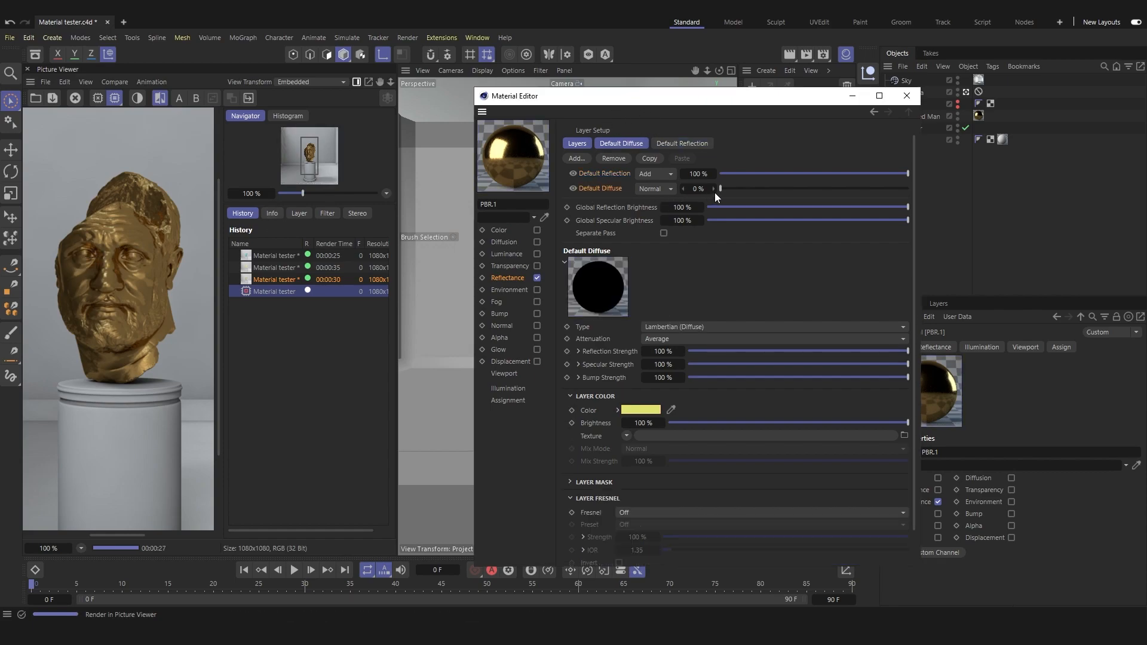
{"action": "left_click_drag", "start_coordinate": [720, 188], "coordinate": [755, 189]}
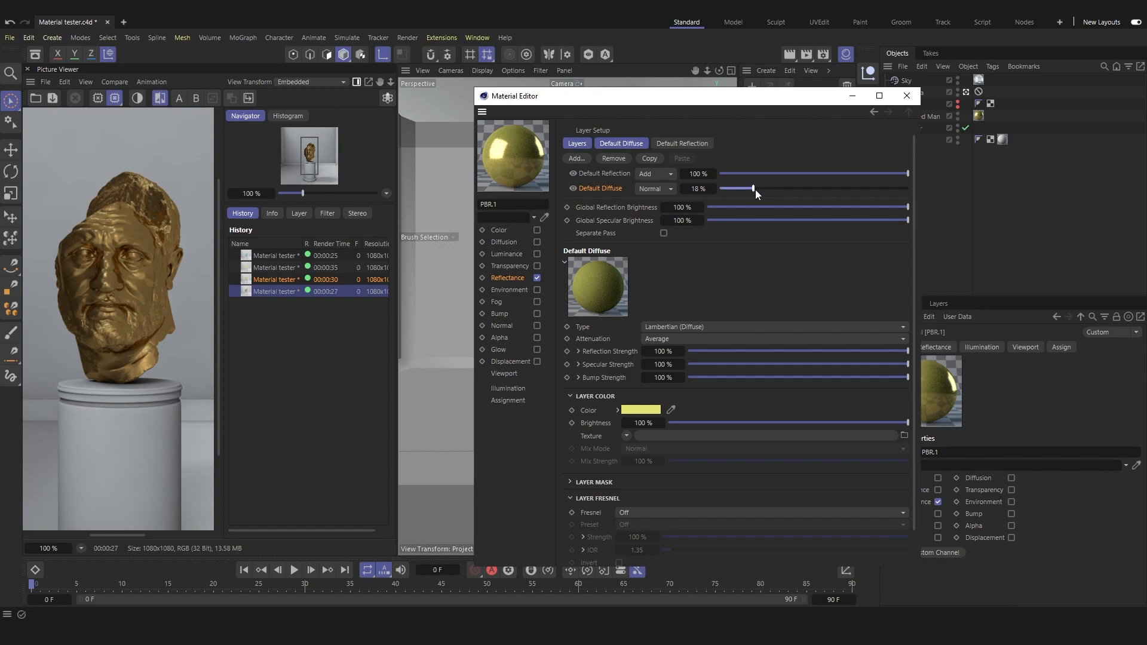
{"action": "left_click_drag", "start_coordinate": [642, 103], "coordinate": [617, 87]}
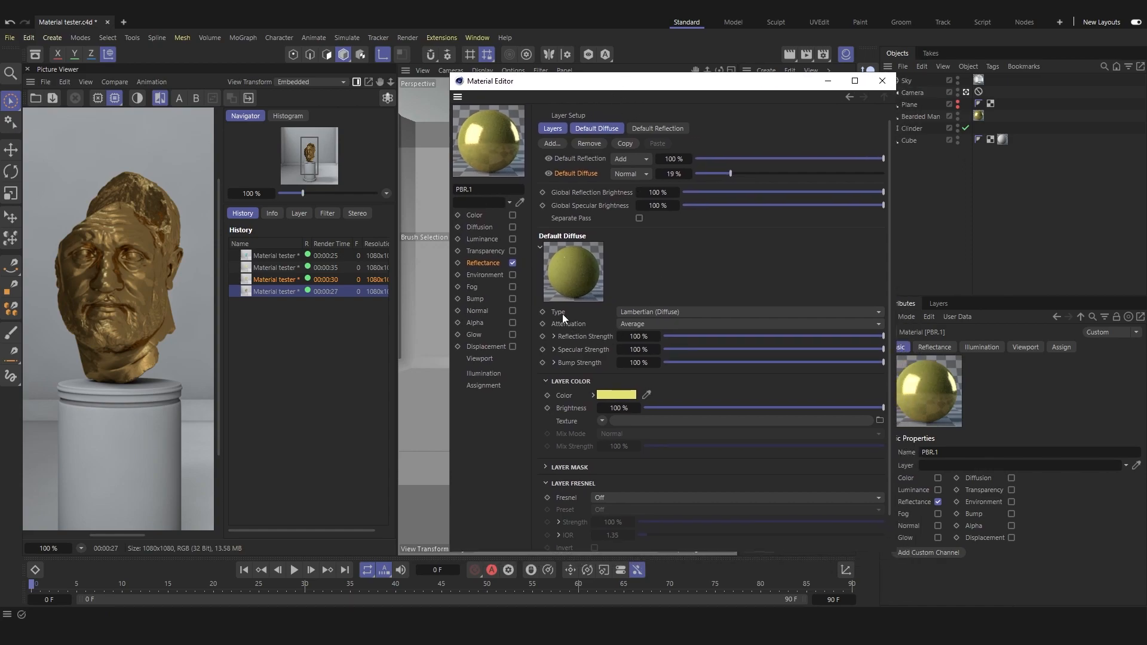
{"action": "left_click", "coordinate": [657, 313]}
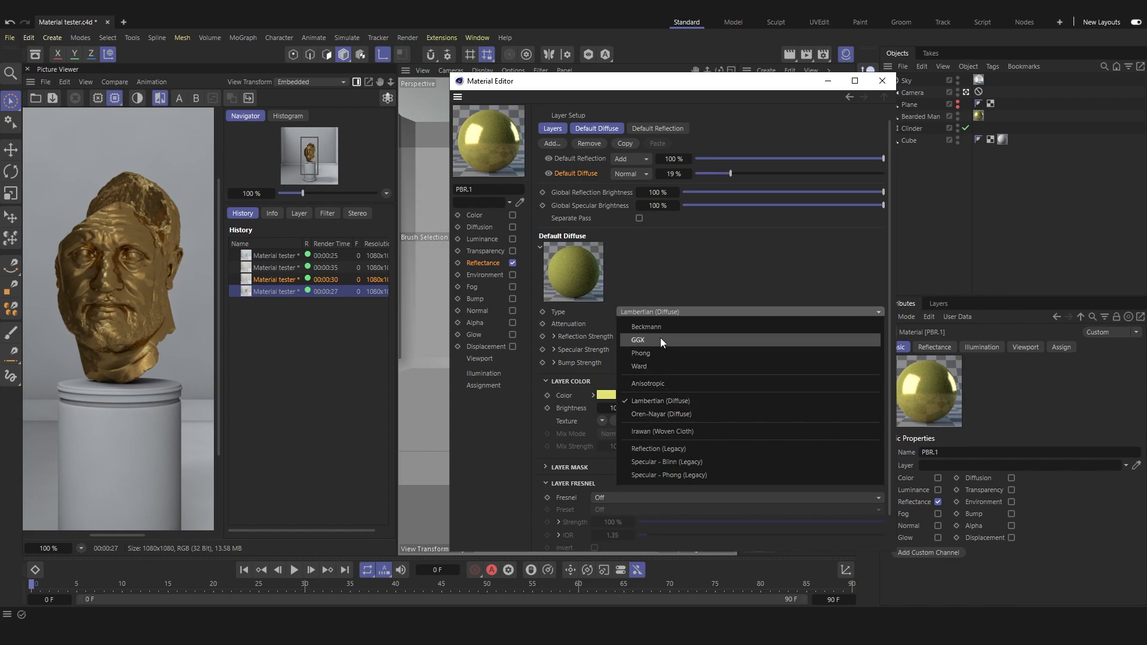
{"action": "left_click", "coordinate": [662, 338]}
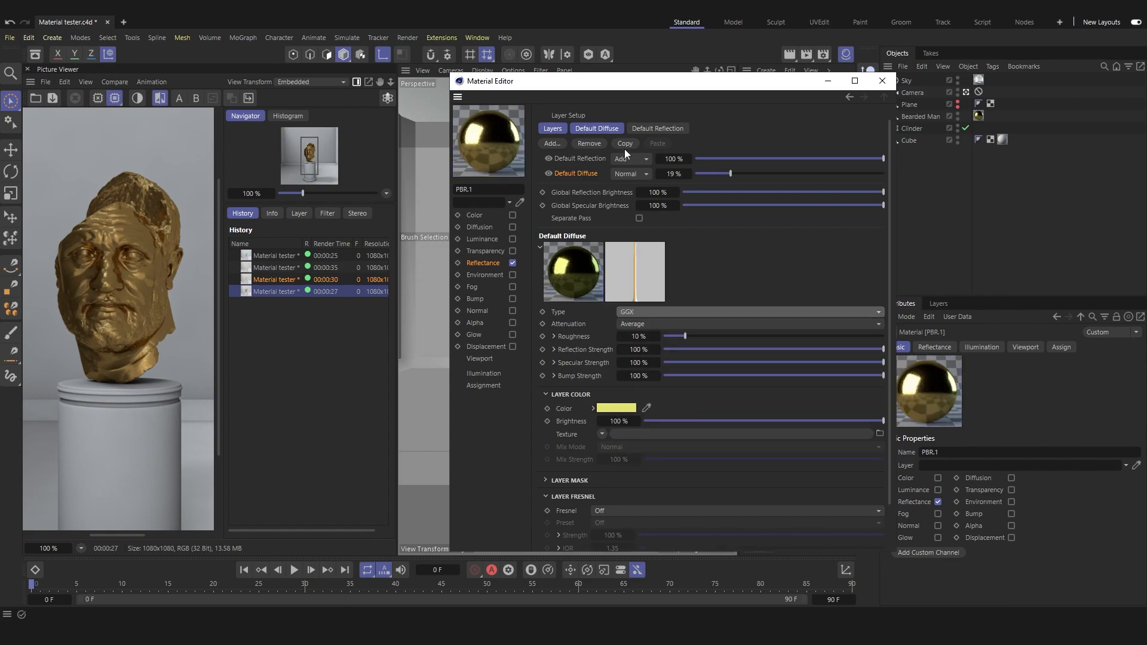
Adjust the Default Diffuse layer's opacity to about 38% and render the bust to the Picture Viewer
{"action": "mouse_move", "coordinate": [731, 174]}
{"action": "left_mouse_down"}
{"action": "mouse_move", "coordinate": [704, 175]}
{"action": "mouse_move", "coordinate": [714, 175]}
{"action": "left_mouse_up"}
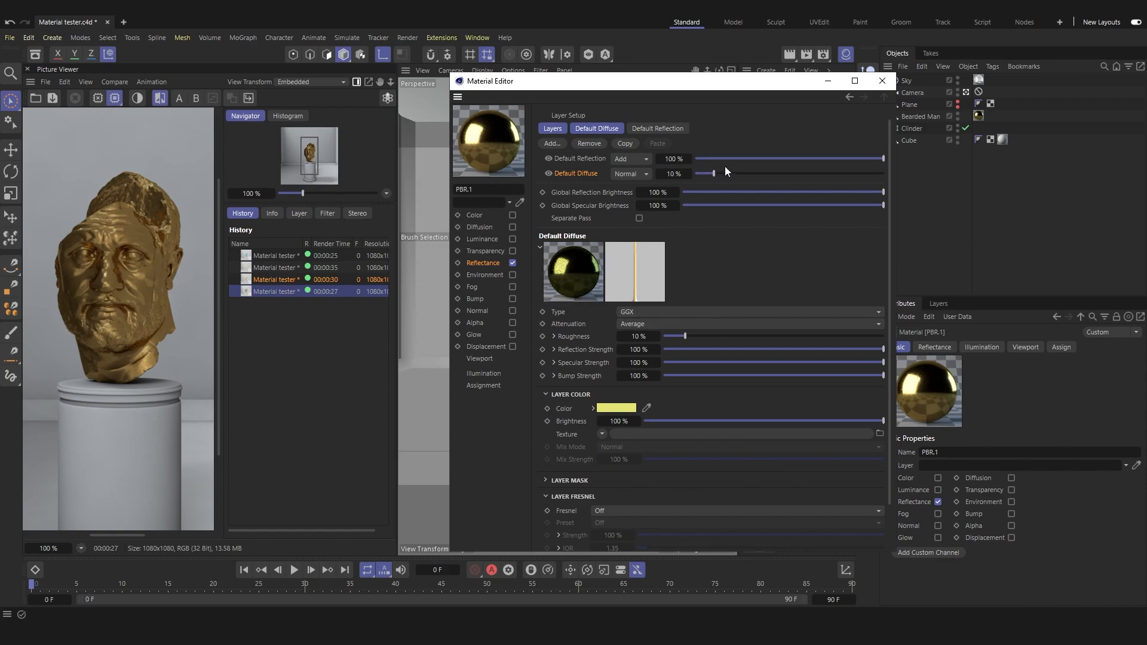
{"action": "left_click_drag", "start_coordinate": [718, 173], "coordinate": [730, 173]}
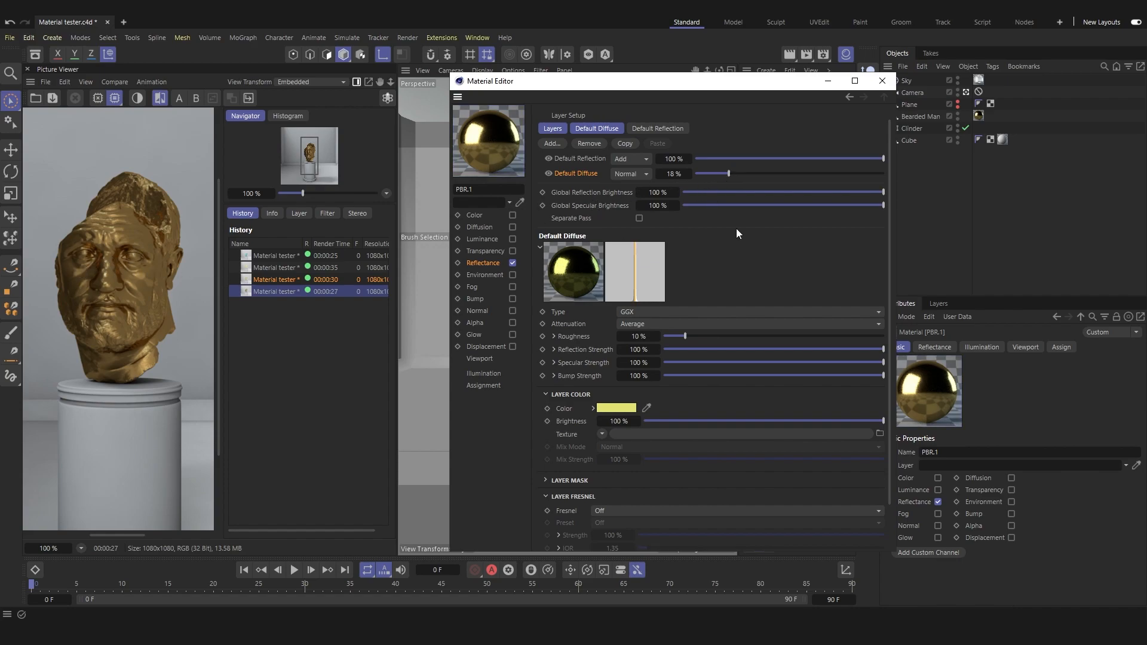
{"action": "left_click_drag", "start_coordinate": [725, 174], "coordinate": [766, 174]}
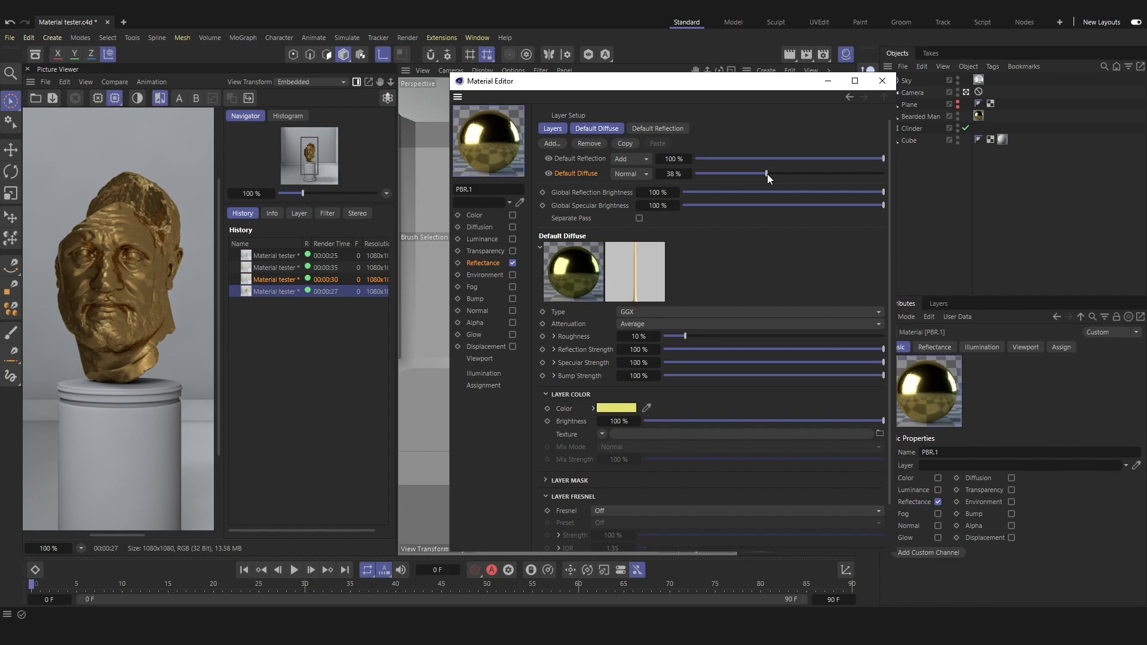
{"action": "left_click_drag", "start_coordinate": [754, 83], "coordinate": [746, 72]}
{"action": "left_click", "coordinate": [808, 56]}
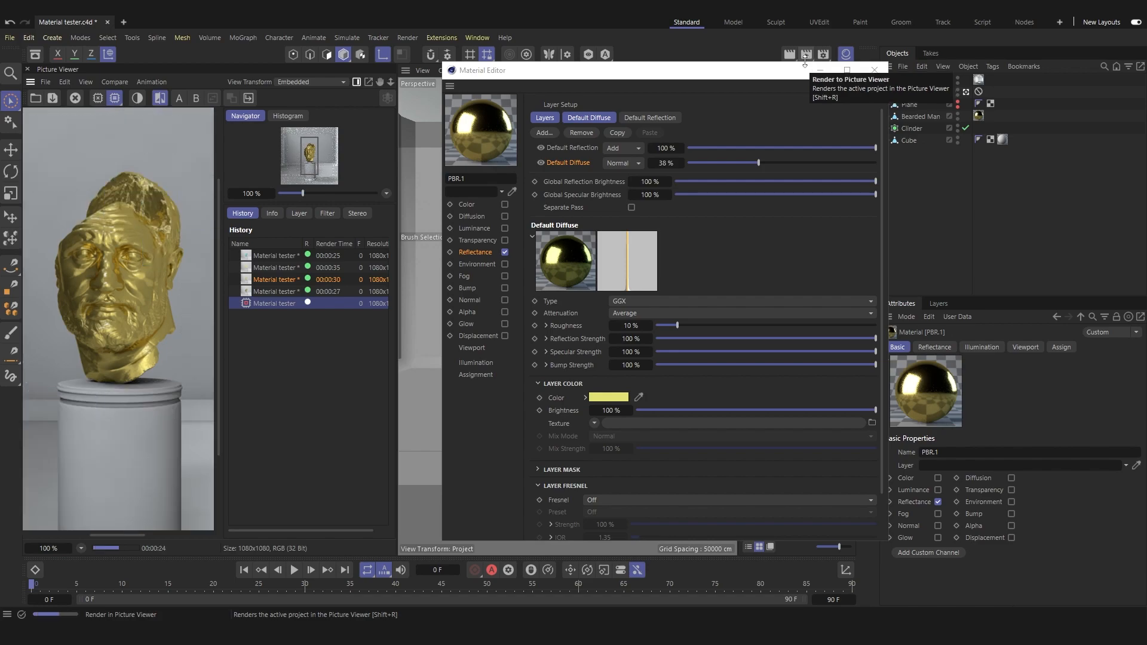
Compare the newest GGX render with the three previous PBR.1 renders in the history
{"action": "left_click", "coordinate": [272, 266]}
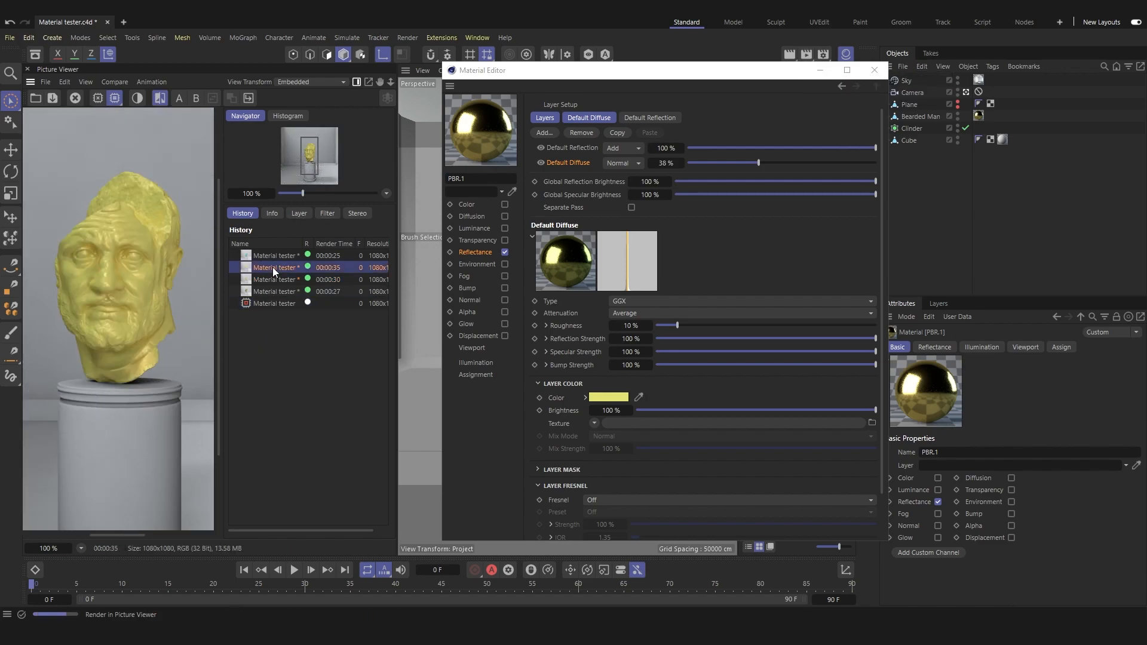
{"action": "left_click", "coordinate": [276, 280]}
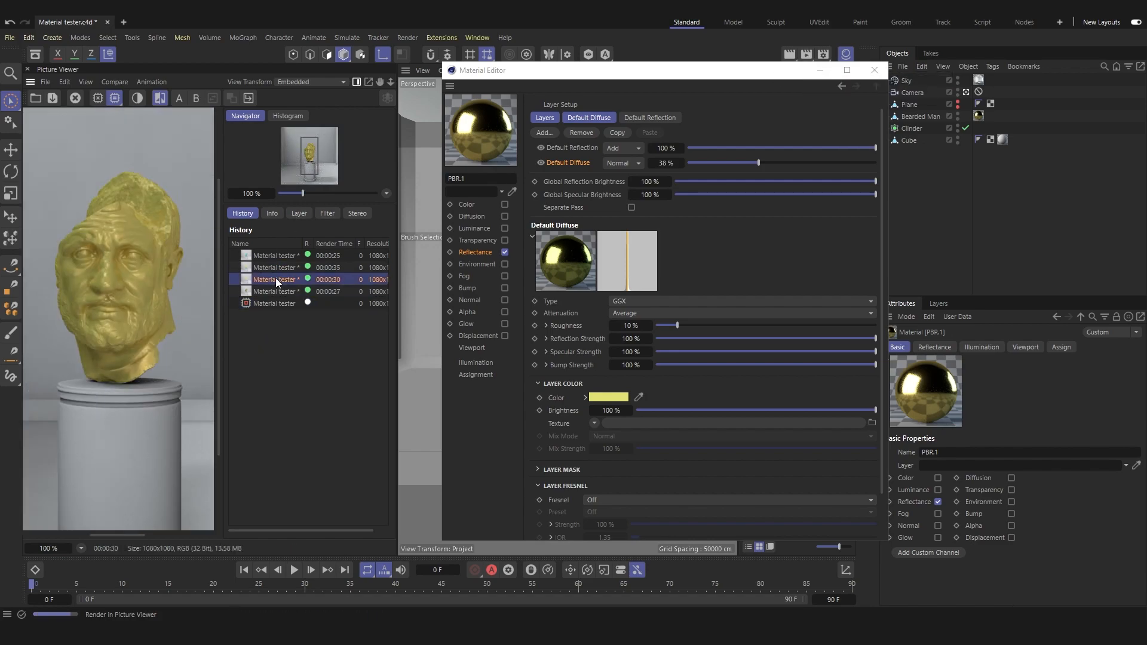
{"action": "left_click", "coordinate": [271, 291]}
{"action": "left_click", "coordinate": [266, 302]}
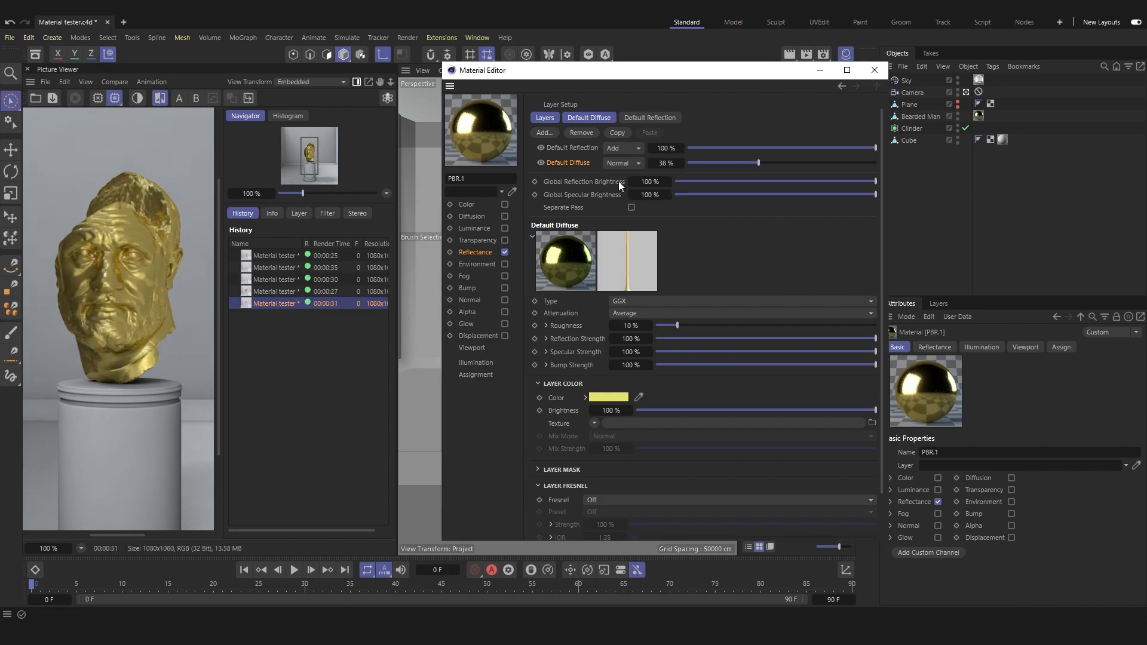
Set the Default Reflection layer's Fresnel preset to Copper and render the bust to the Picture Viewer
{"action": "left_click", "coordinate": [575, 148]}
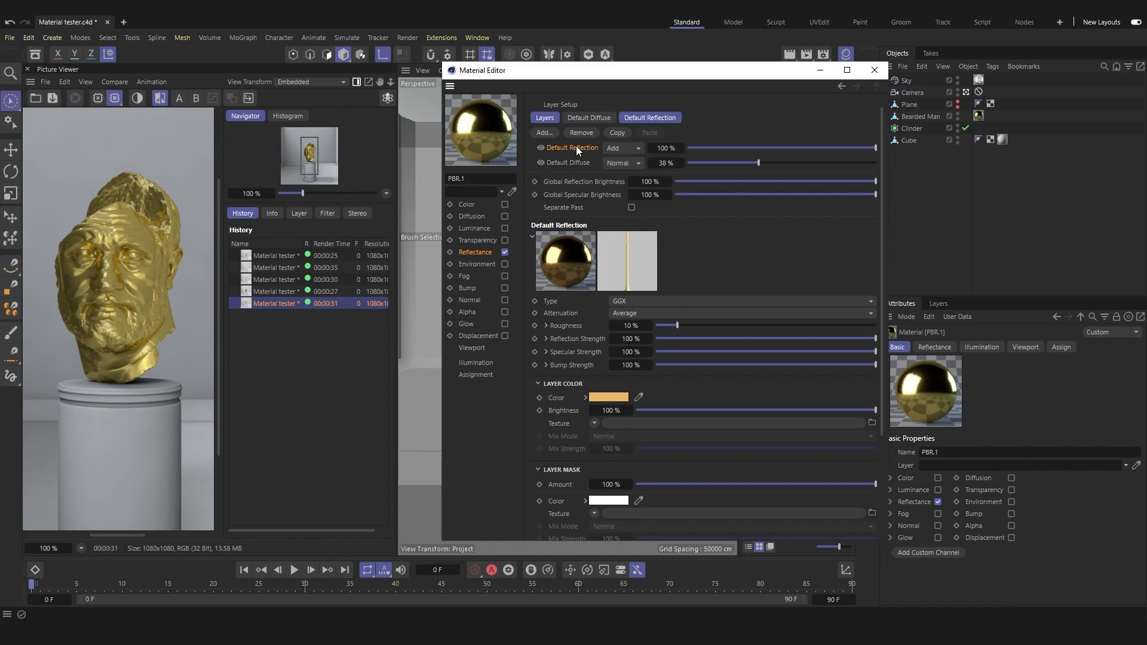
{"action": "scroll", "coordinate": [679, 253], "scroll_direction": "down", "scroll_amount": 3}
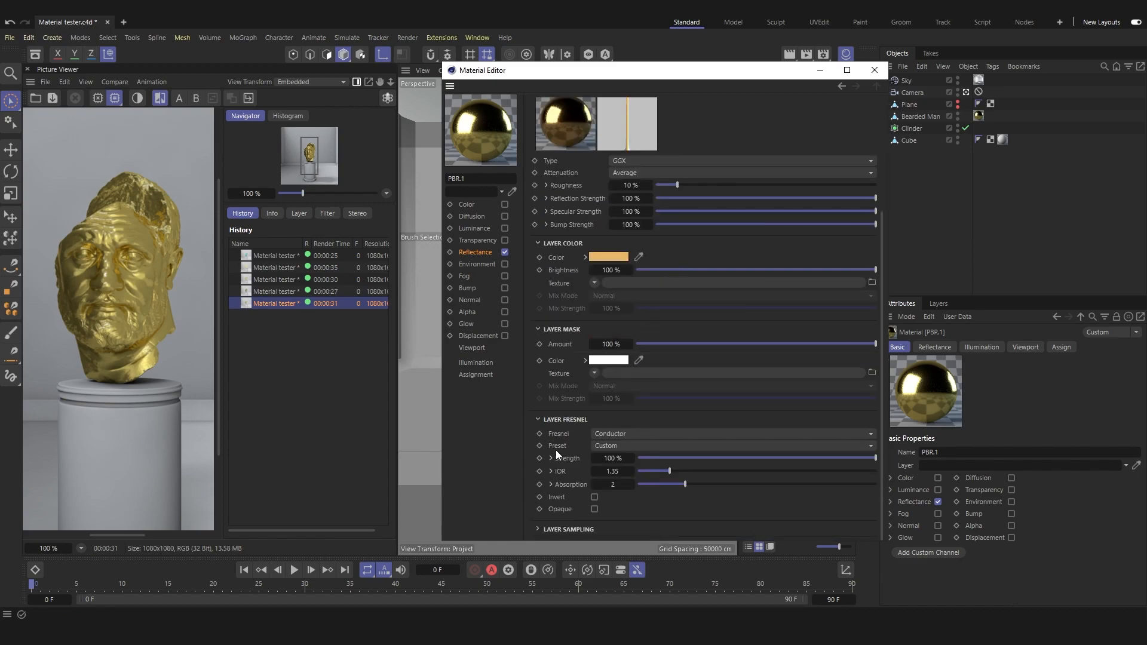
{"action": "left_click", "coordinate": [616, 445]}
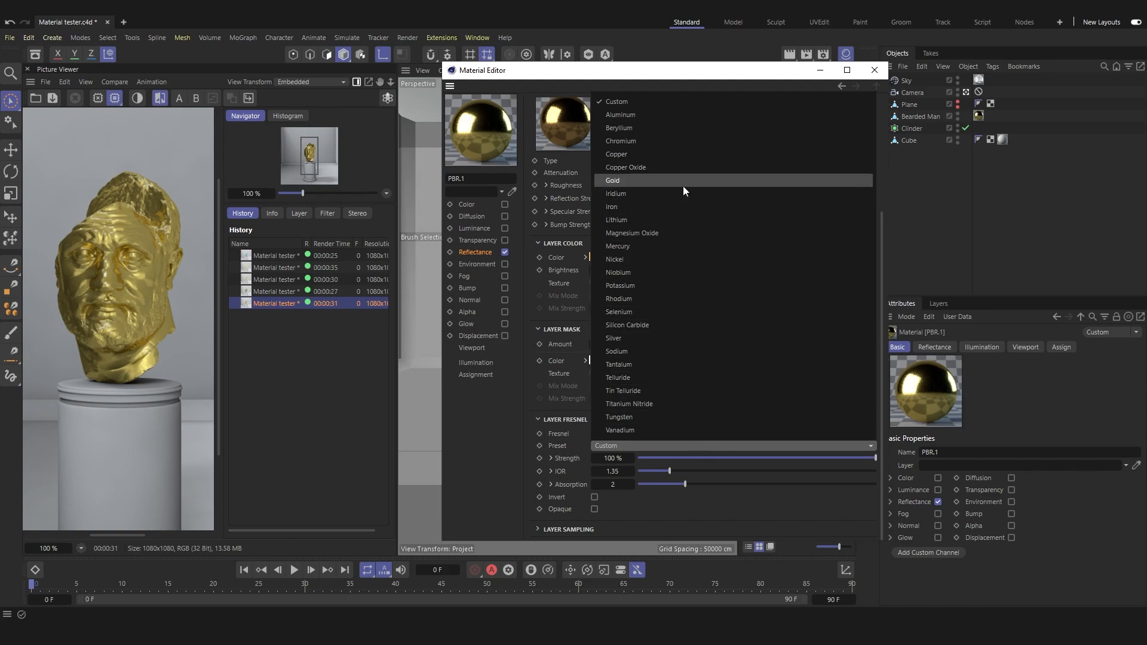
{"action": "left_click", "coordinate": [640, 153]}
{"action": "left_click_drag", "start_coordinate": [643, 81], "coordinate": [644, 116]}
{"action": "left_click", "coordinate": [806, 54]}
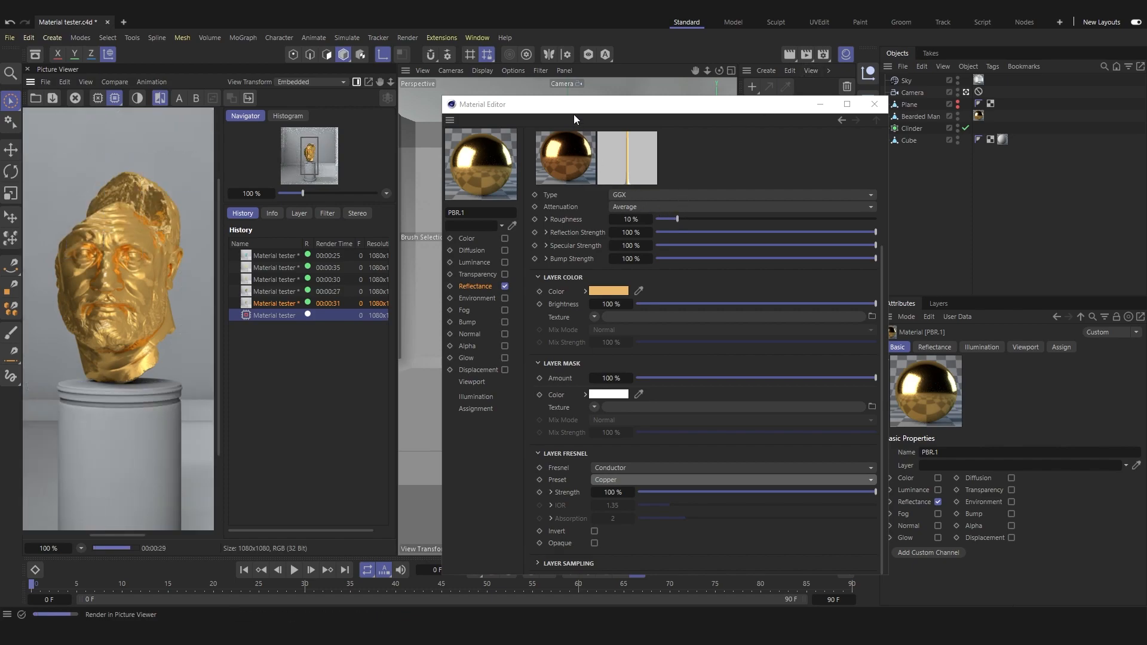
{"action": "left_click_drag", "start_coordinate": [573, 112], "coordinate": [529, 101]}
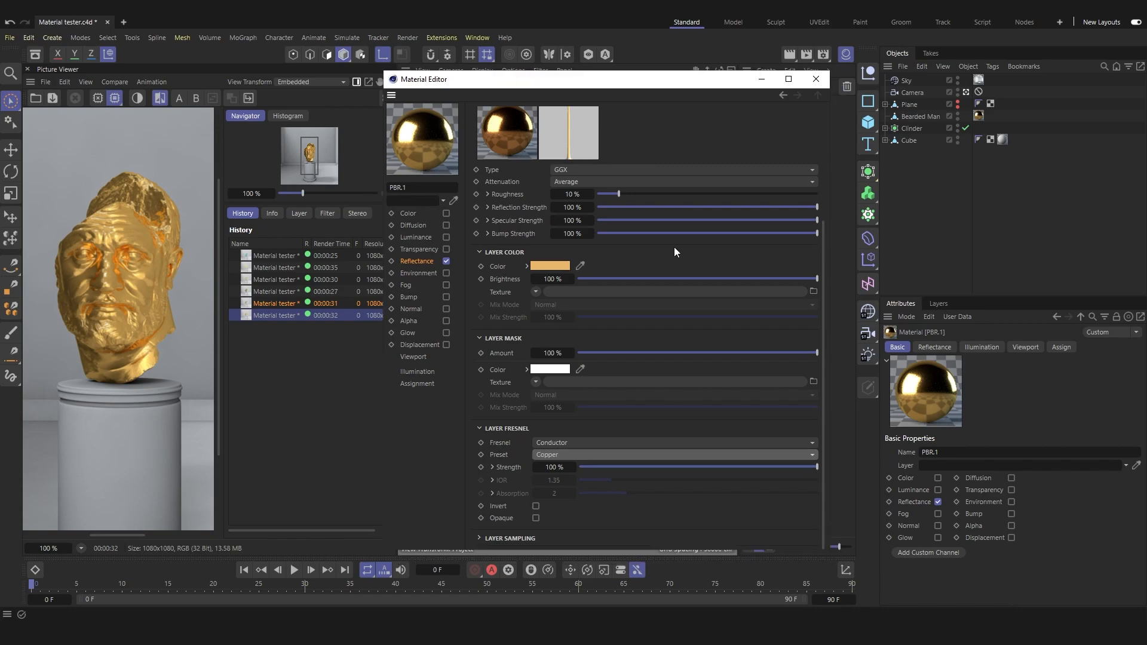
{"action": "mouse_move", "coordinate": [541, 90]}
{"action": "left_mouse_down"}
{"action": "mouse_move", "coordinate": [503, 81]}
{"action": "mouse_move", "coordinate": [540, 98]}
{"action": "left_mouse_up"}
{"action": "left_click_drag", "start_coordinate": [517, 95], "coordinate": [575, 94]}
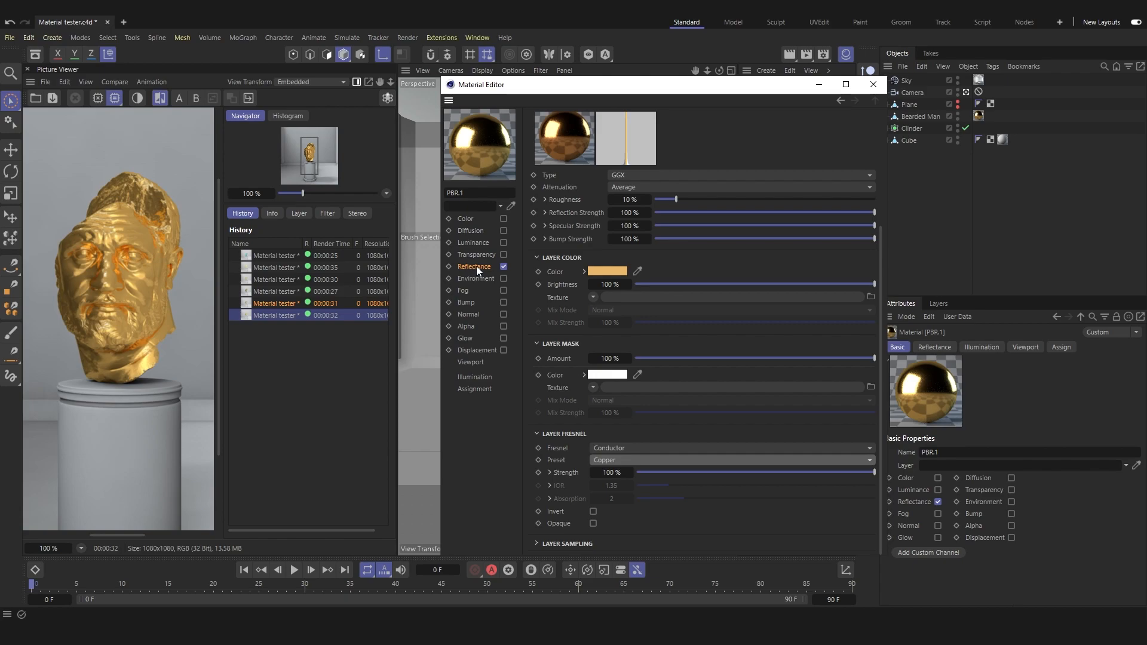
{"action": "left_click_drag", "start_coordinate": [502, 85], "coordinate": [477, 76]}
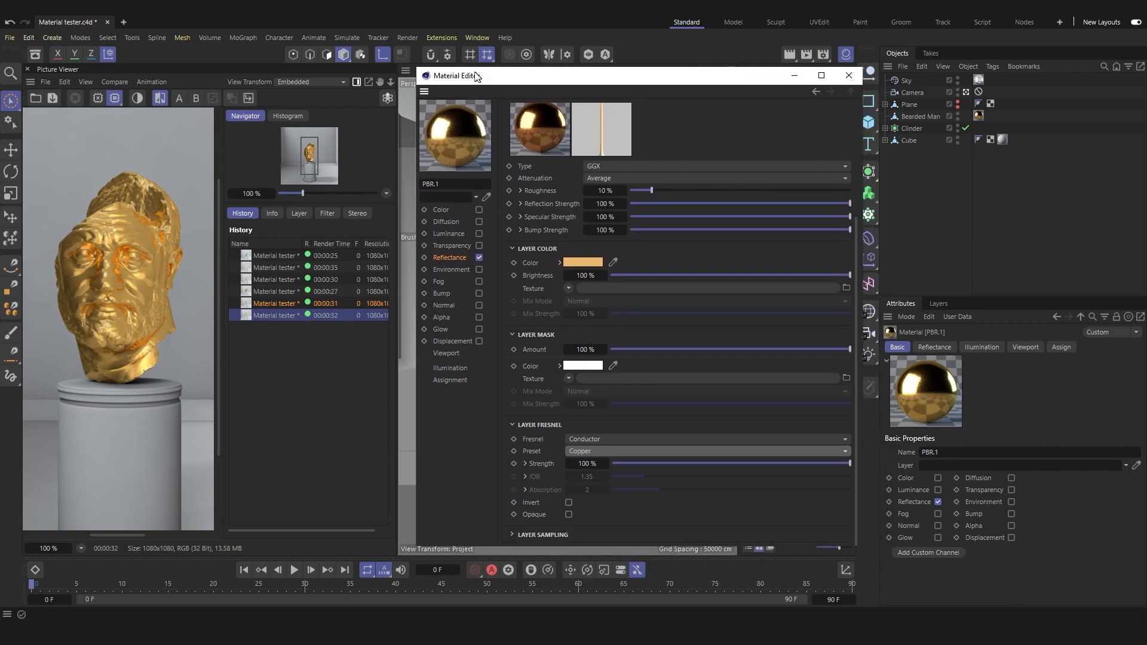
Enable the Alpha channel of the gold PBR.1 material and load a Gradient shader as its texture
{"action": "left_click", "coordinate": [478, 317]}
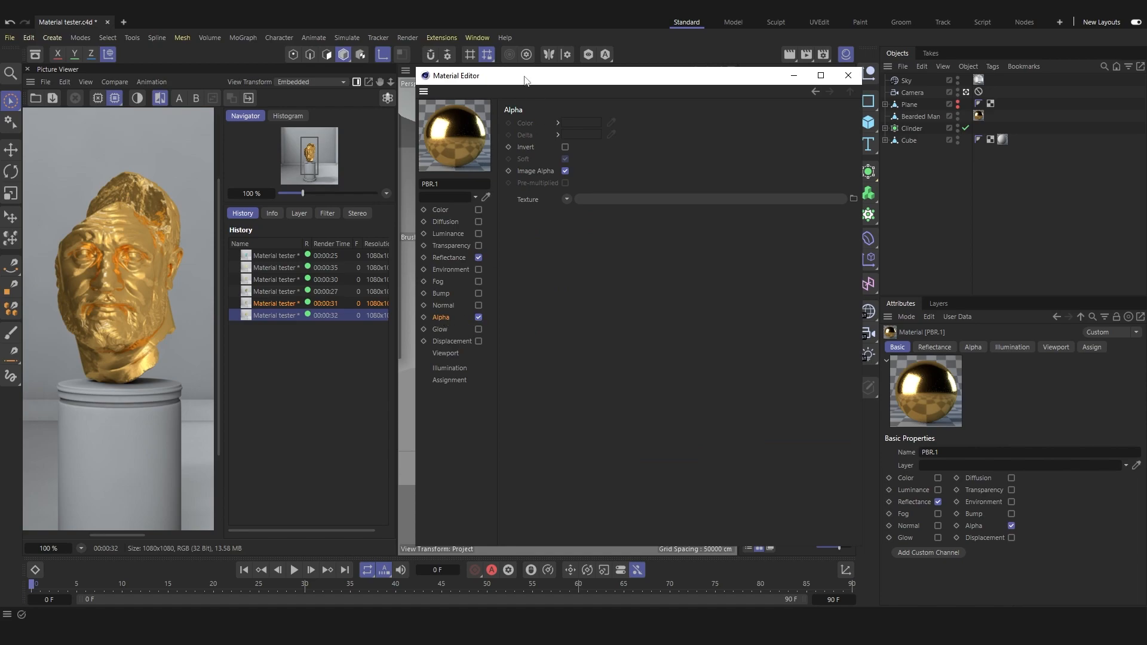
{"action": "left_click_drag", "start_coordinate": [526, 78], "coordinate": [499, 93]}
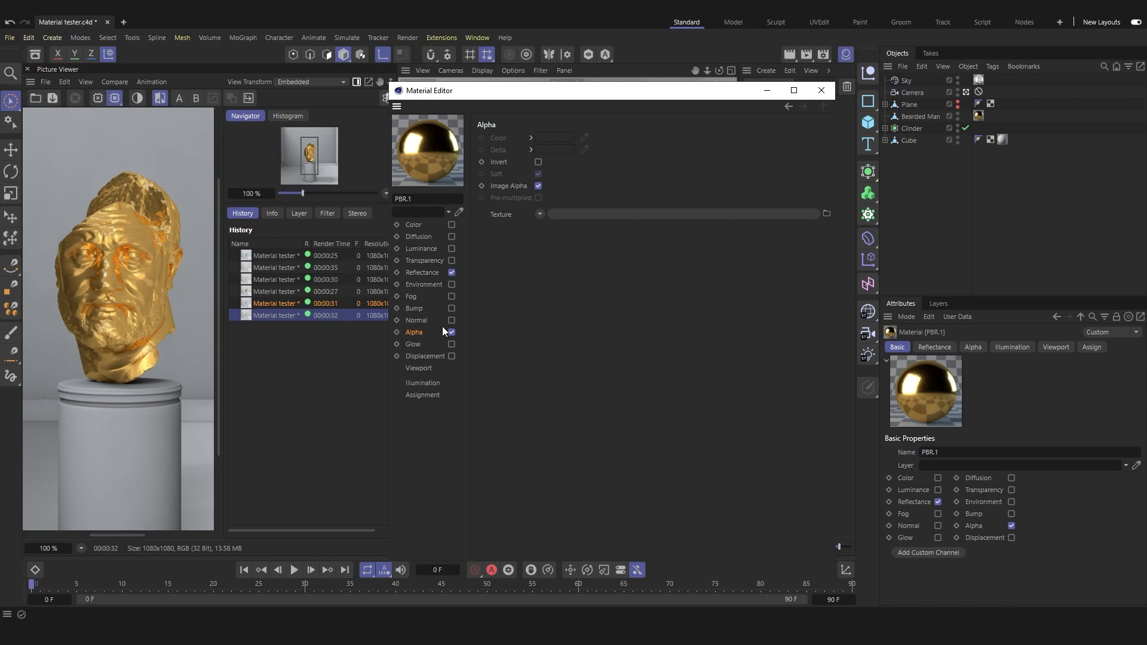
{"action": "left_click", "coordinate": [540, 213]}
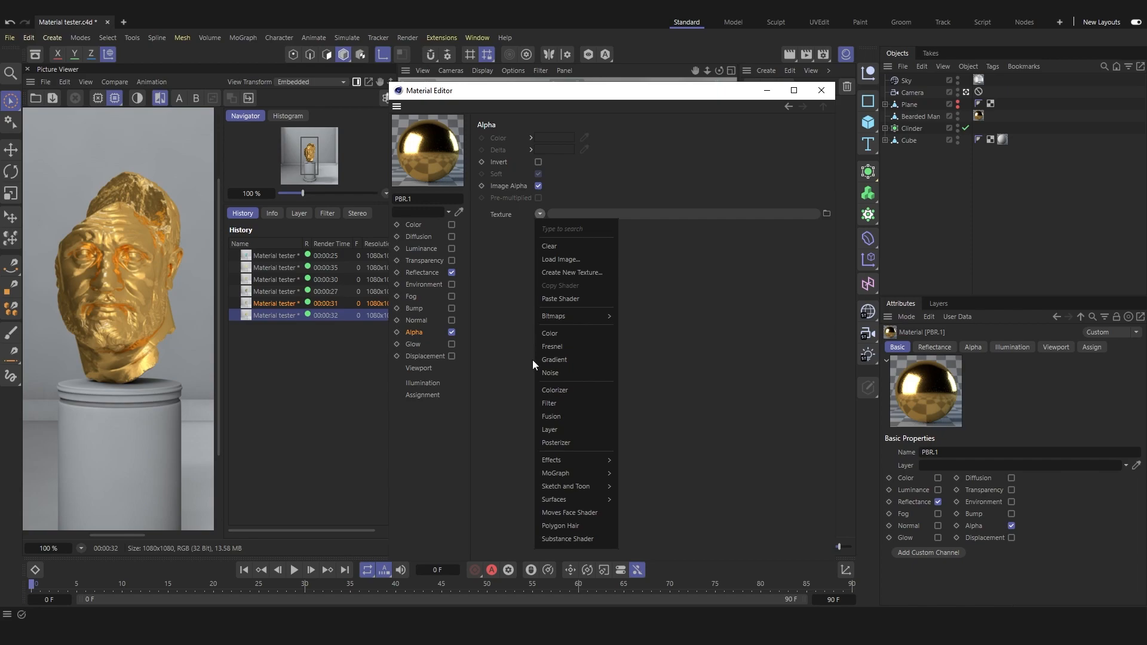
{"action": "left_click", "coordinate": [556, 359]}
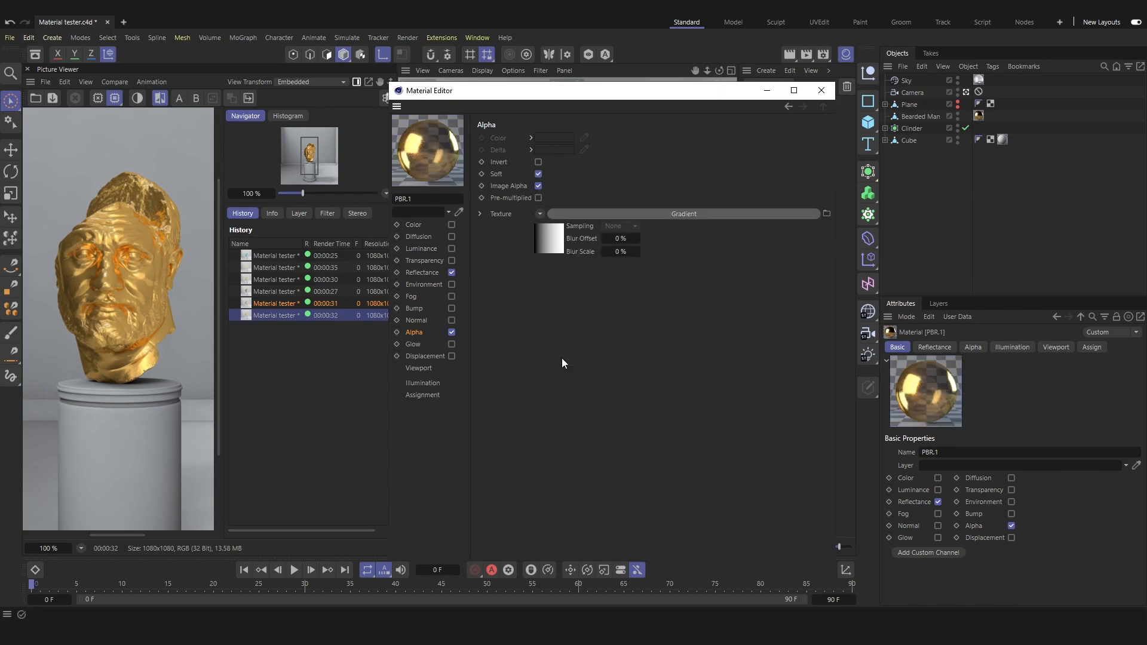
Set the alpha gradient's type to 2D - V and move its black knot about a quarter of the way toward white
{"action": "left_click", "coordinate": [552, 237]}
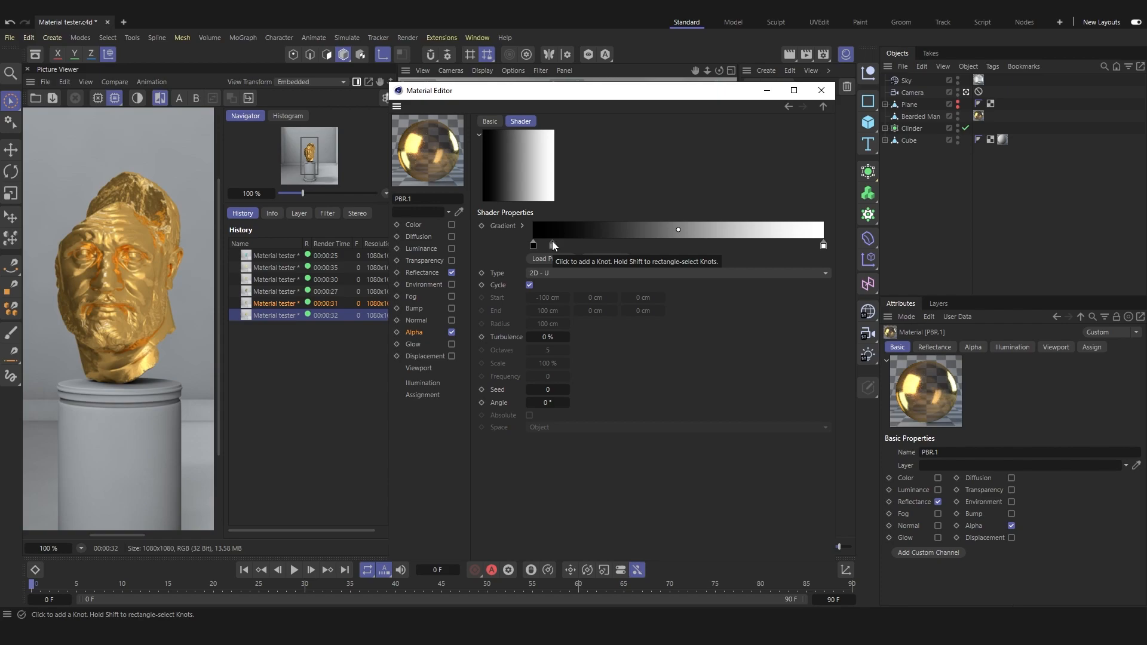
{"action": "left_click", "coordinate": [547, 272]}
{"action": "left_click", "coordinate": [575, 295]}
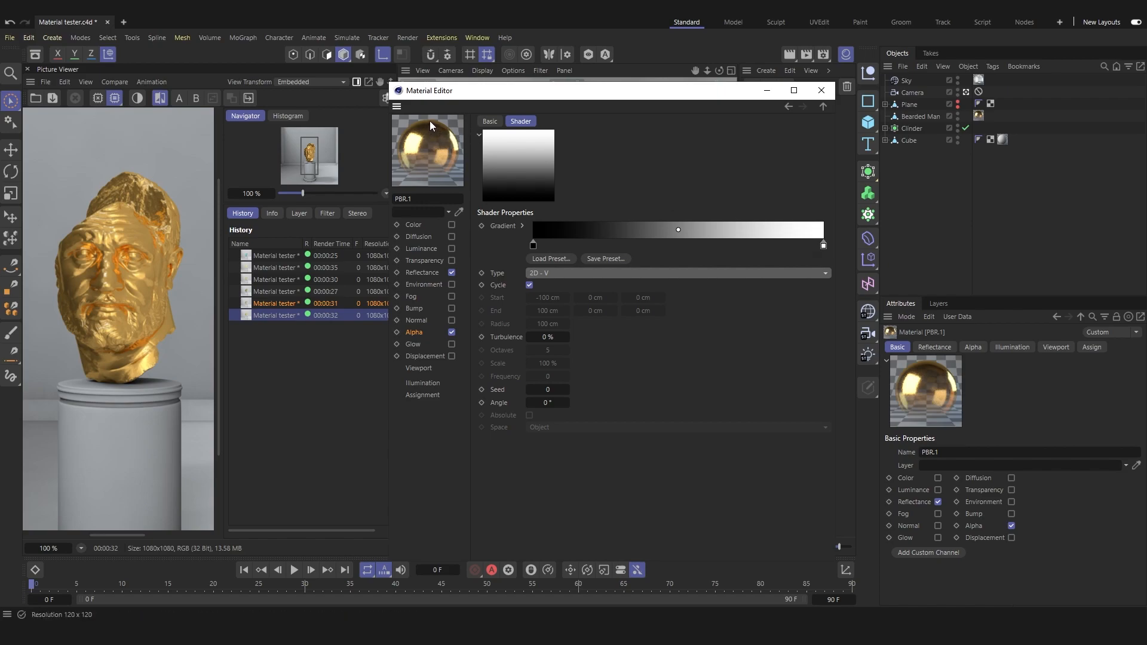
{"action": "left_click_drag", "start_coordinate": [533, 245], "coordinate": [616, 246]}
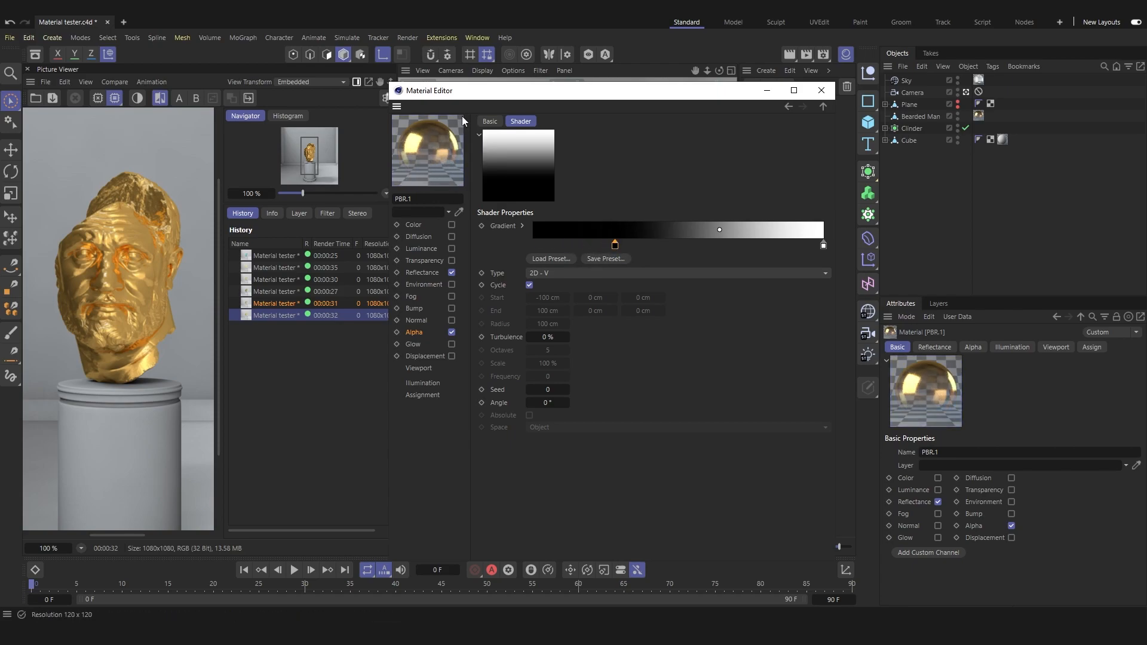
Render the gold bust with the alpha gradient to the Picture Viewer
{"action": "left_click_drag", "start_coordinate": [463, 91], "coordinate": [443, 110]}
{"action": "left_click", "coordinate": [551, 264]}
{"action": "left_click_drag", "start_coordinate": [551, 264], "coordinate": [590, 242]}
{"action": "left_click_drag", "start_coordinate": [582, 116], "coordinate": [610, 124]}
{"action": "left_click_drag", "start_coordinate": [689, 119], "coordinate": [723, 94]}
{"action": "left_click", "coordinate": [801, 53]}
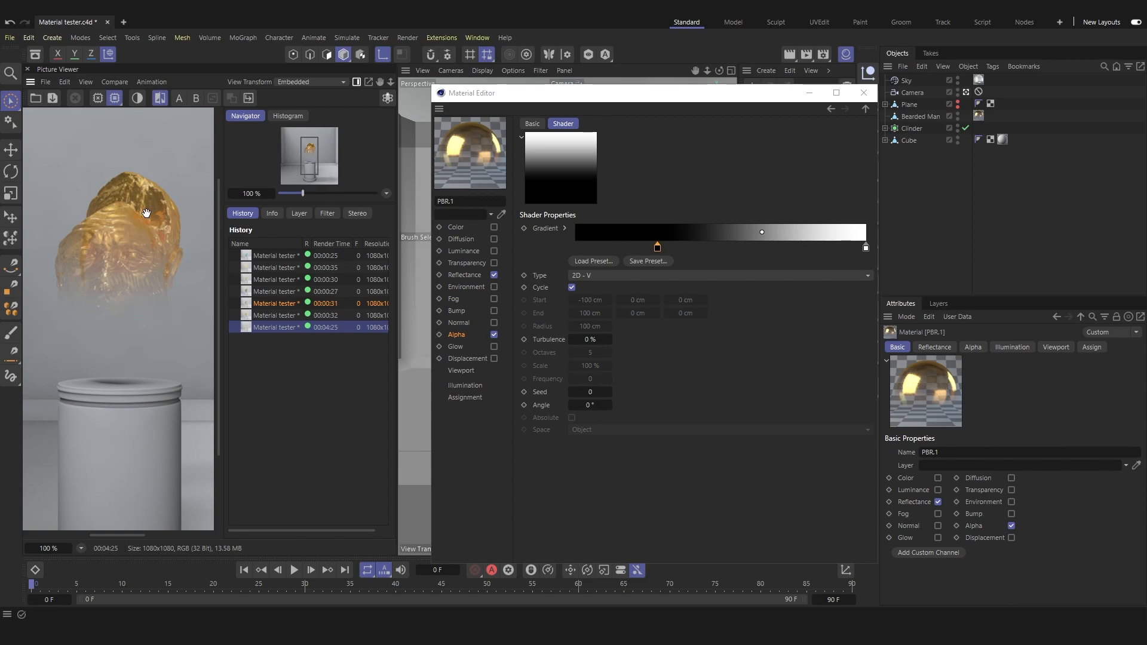
Switch off the Alpha channel of PBR.1 and create a new PBR material
{"action": "left_click_drag", "start_coordinate": [771, 236], "coordinate": [622, 235]}
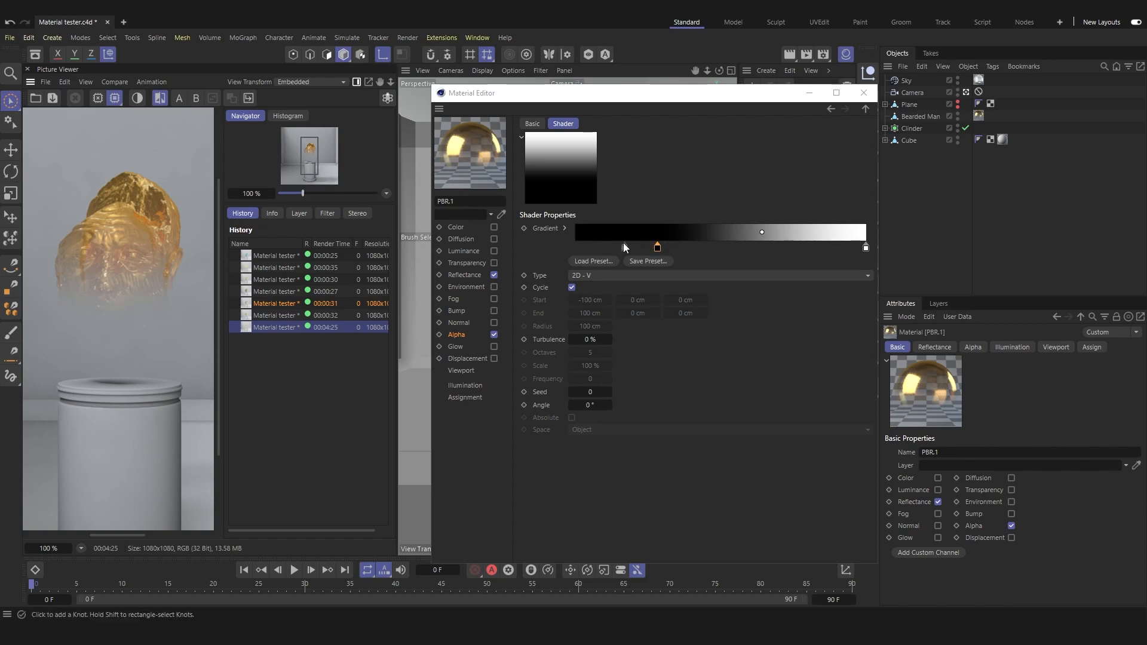
{"action": "left_click", "coordinate": [489, 334]}
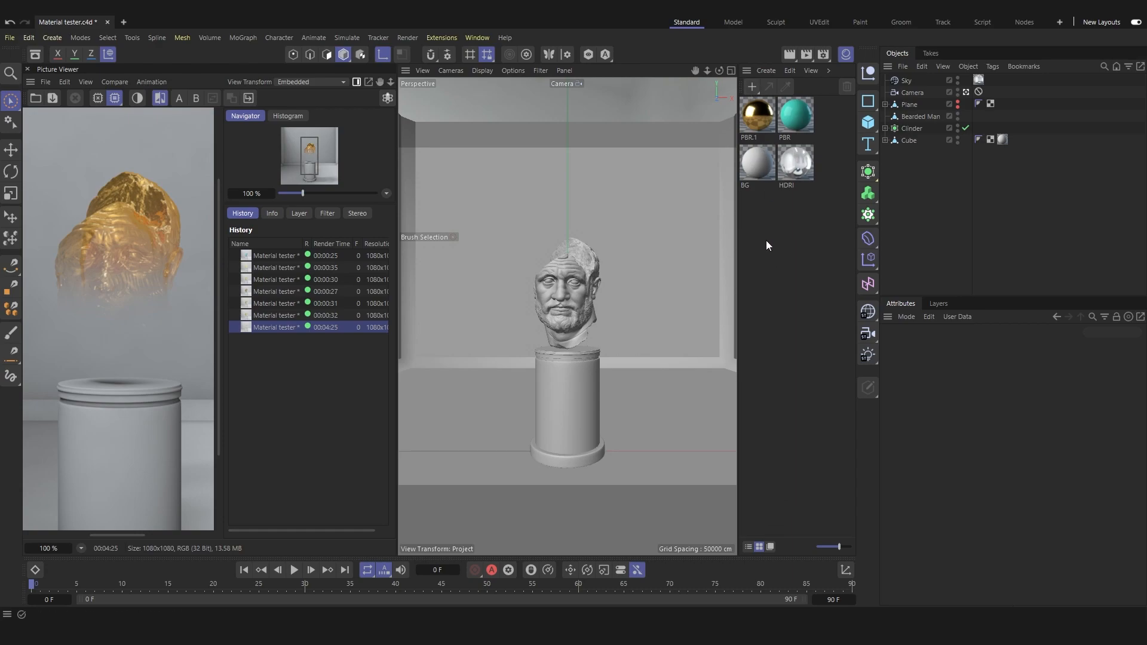
{"action": "double_click", "coordinate": [778, 250]}
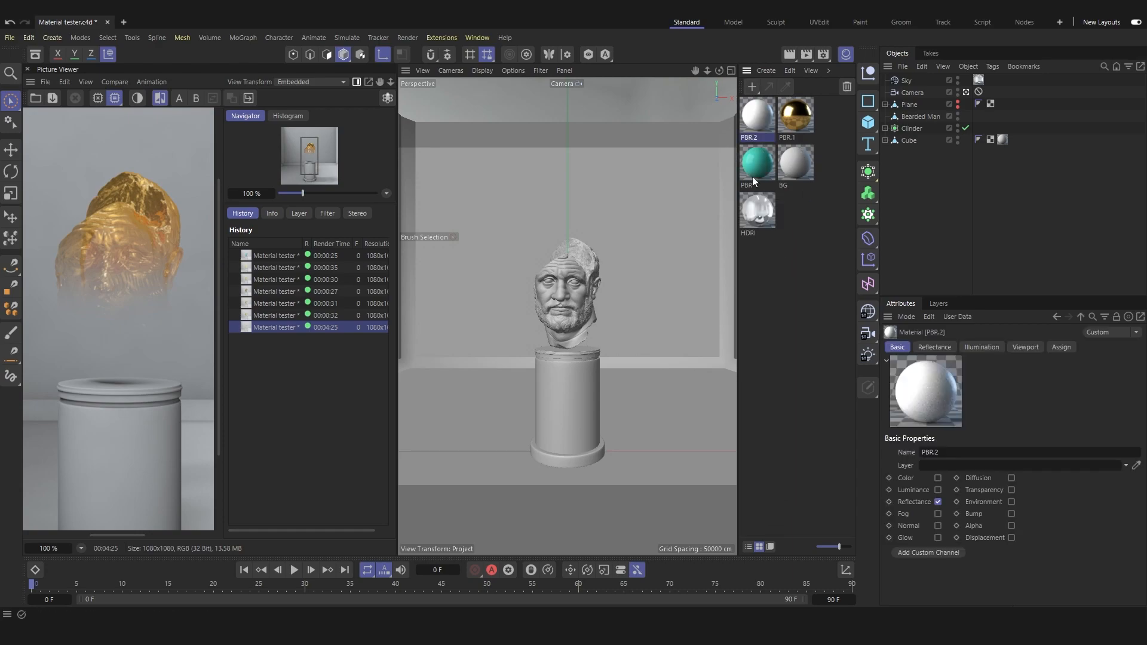
Disable the Reflectance channel and enable the Luminance channel in the new PBR.2 material
{"action": "double_click", "coordinate": [756, 119]}
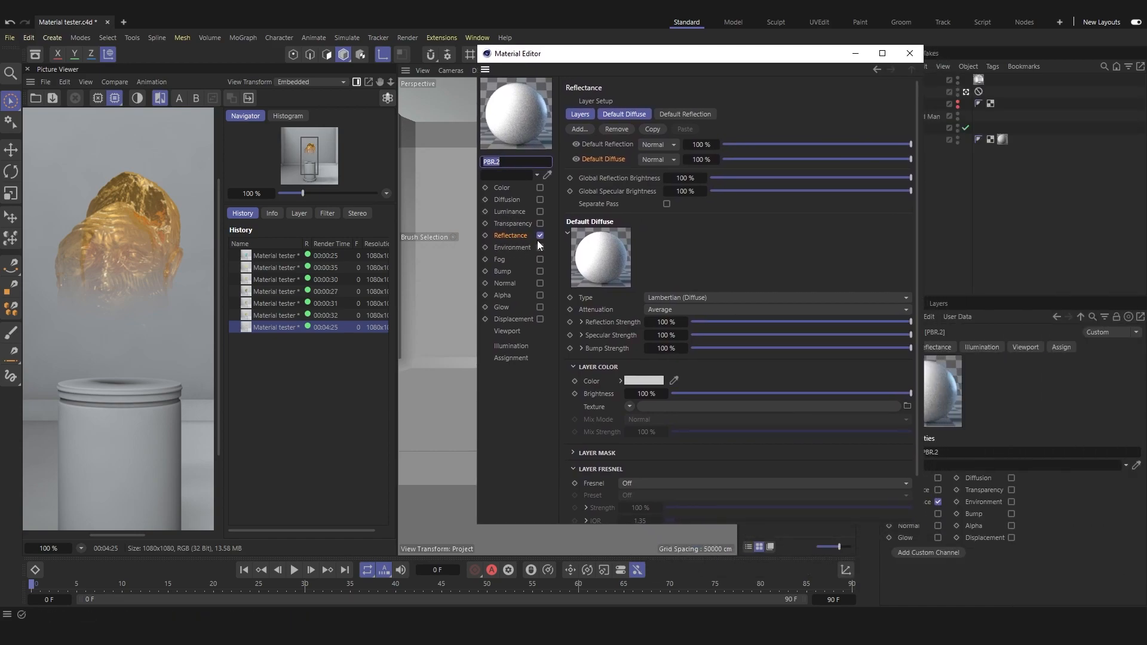
{"action": "left_click", "coordinate": [539, 236]}
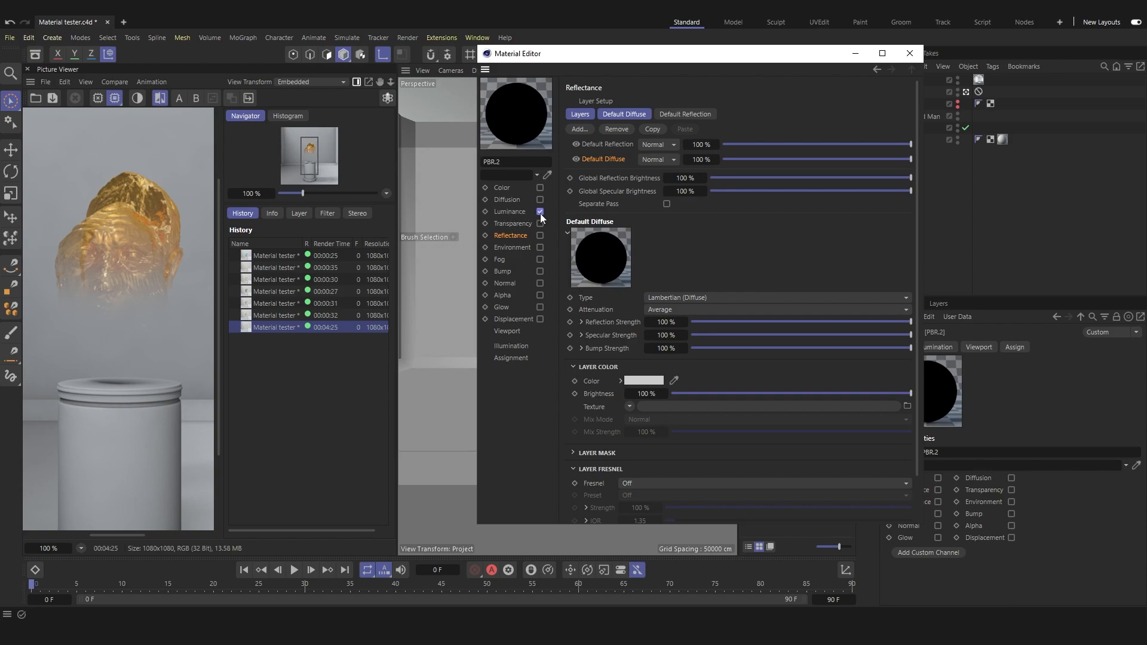
{"action": "left_click", "coordinate": [540, 212]}
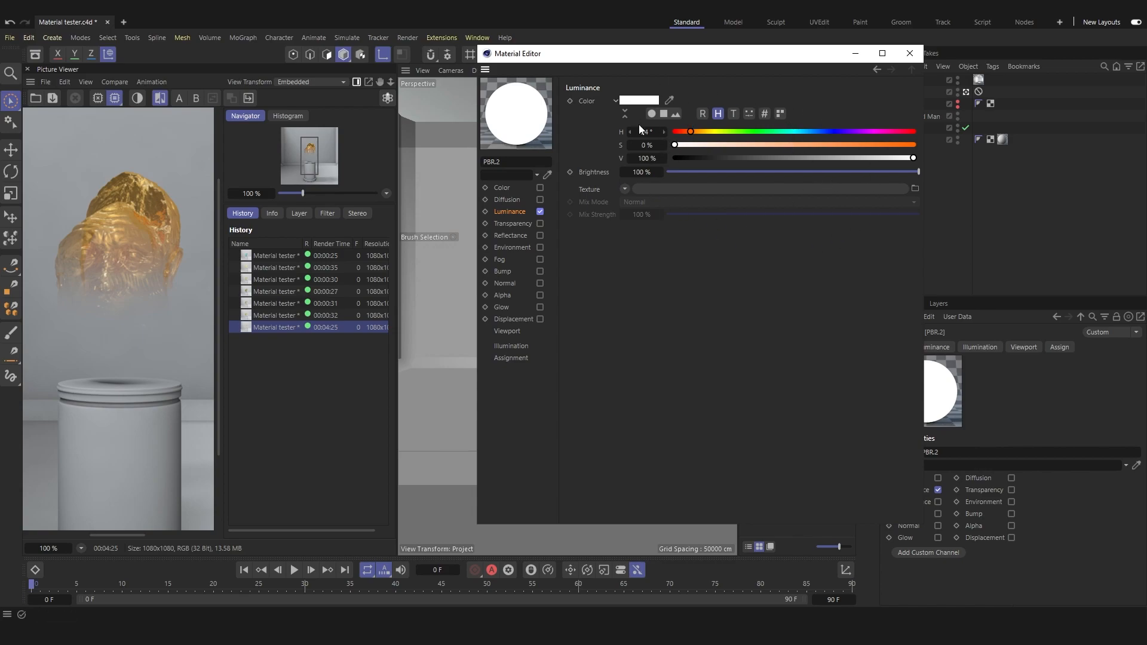
Set the Luminance color of PBR.2 to orange, RGB 255, 141, 24
{"action": "left_click", "coordinate": [627, 102]}
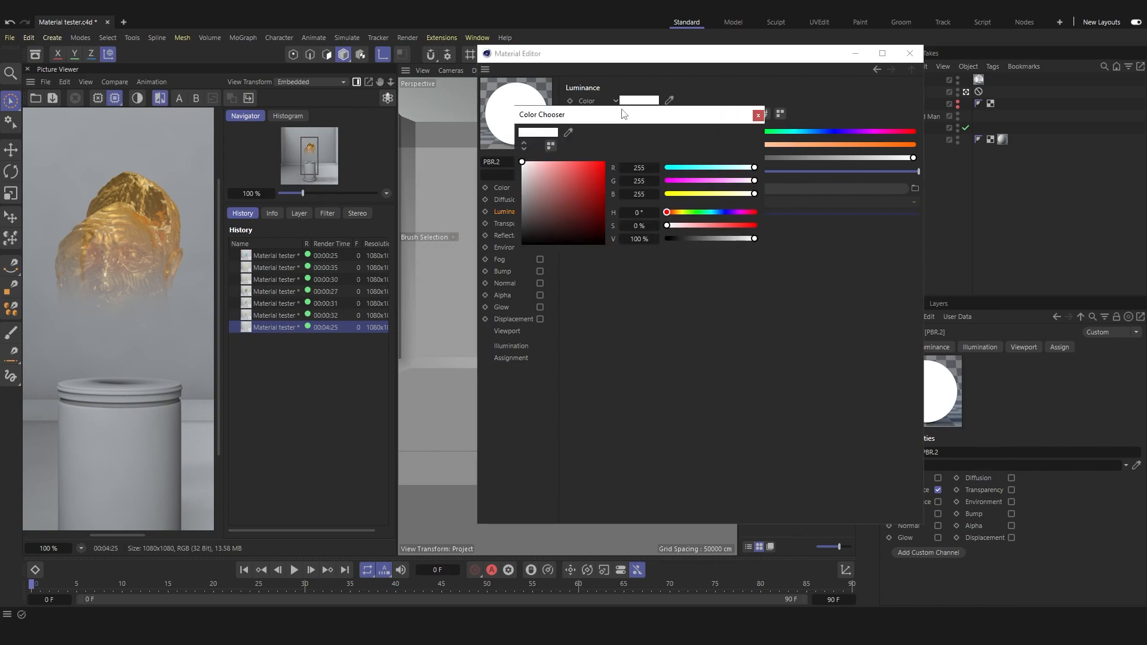
{"action": "left_click_drag", "start_coordinate": [710, 243], "coordinate": [707, 211]}
{"action": "left_click", "coordinate": [703, 211]}
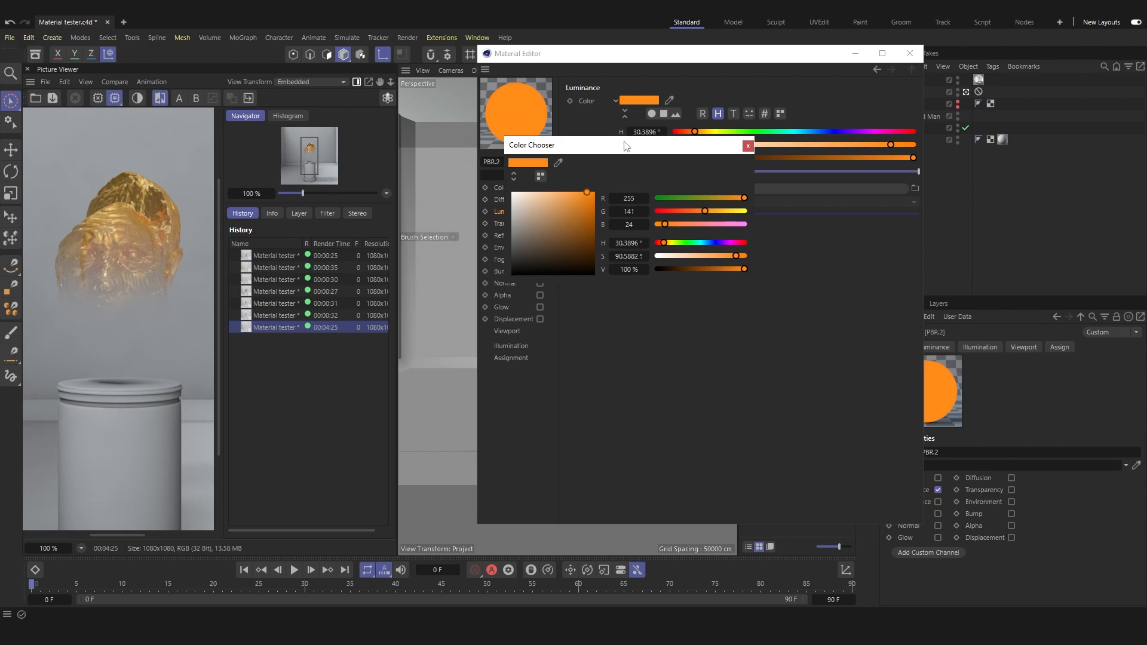
{"action": "left_click_drag", "start_coordinate": [627, 145], "coordinate": [643, 187]}
{"action": "left_click", "coordinate": [763, 187]}
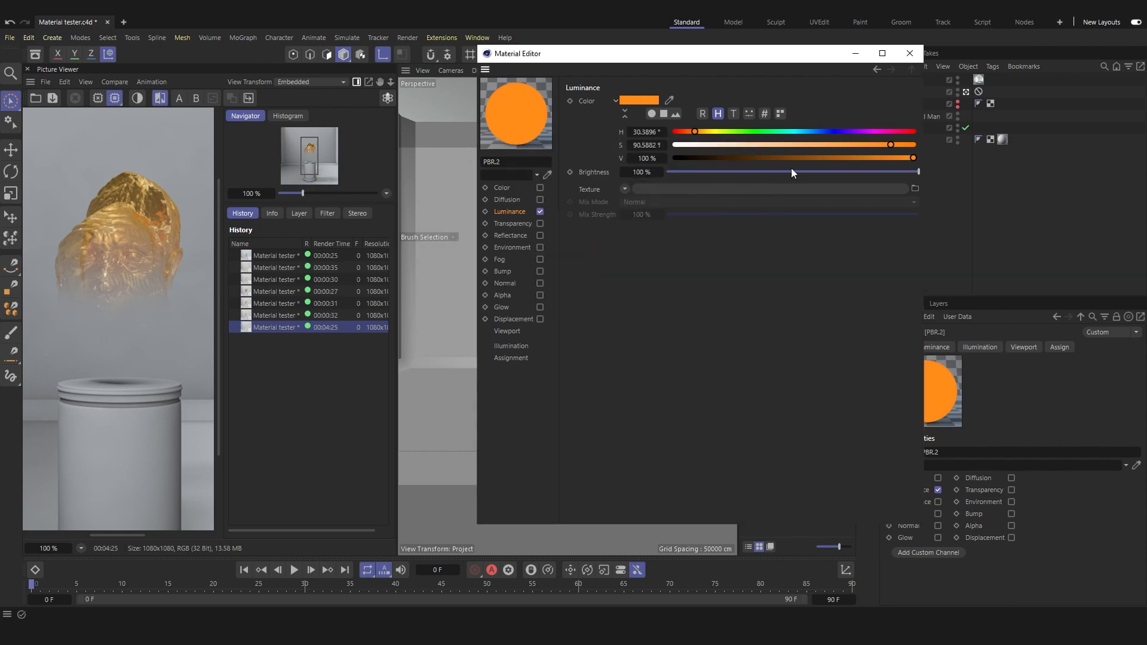
Apply the orange luminance material to the bust and render it to the Picture Viewer
{"action": "left_click", "coordinate": [909, 53]}
{"action": "left_click", "coordinate": [801, 213]}
{"action": "left_click_drag", "start_coordinate": [752, 112], "coordinate": [602, 302]}
{"action": "left_click", "coordinate": [800, 258]}
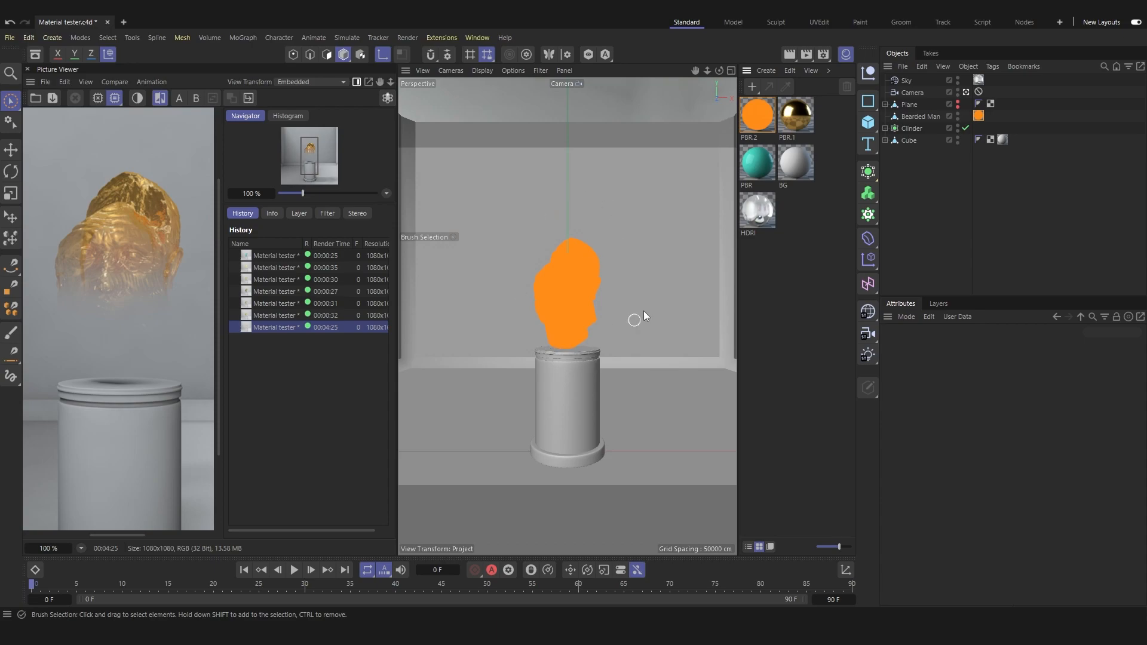
{"action": "left_click", "coordinate": [808, 56]}
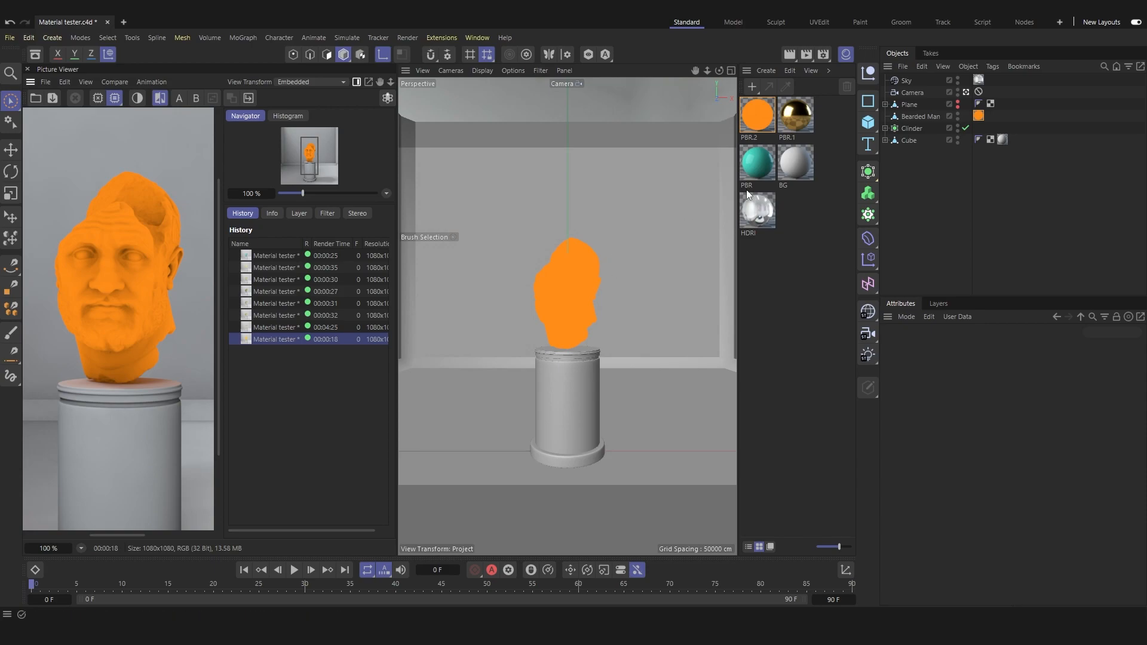
Open the orange PBR.2 material for editing beside the render
{"action": "double_click", "coordinate": [758, 120]}
{"action": "left_click_drag", "start_coordinate": [776, 122], "coordinate": [607, 120]}
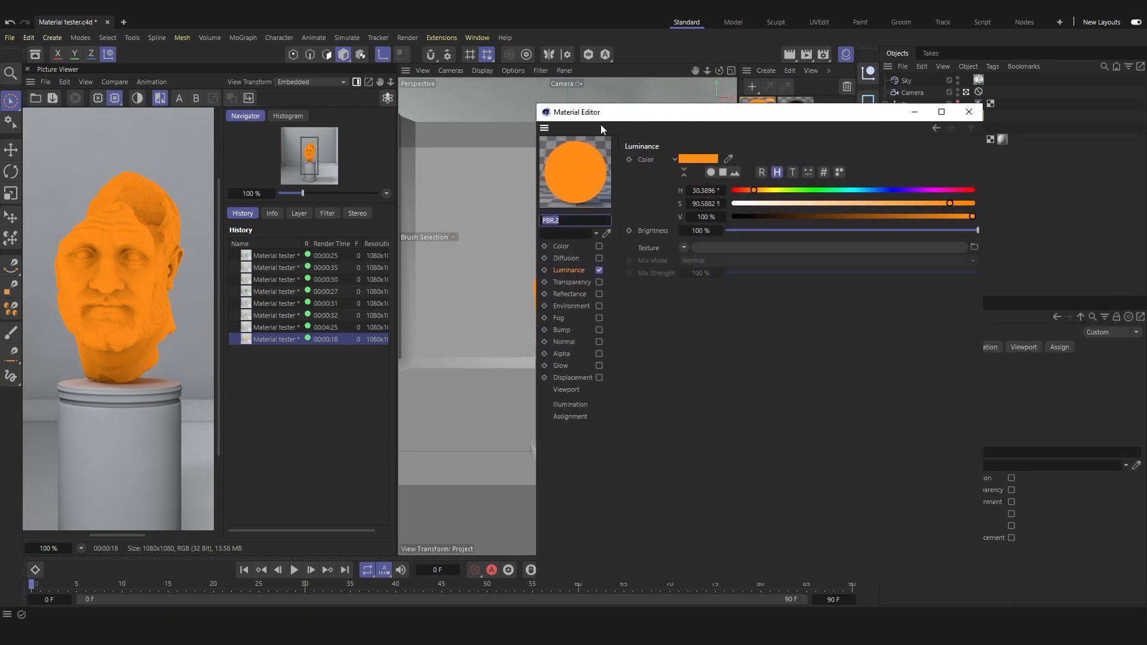
{"action": "right_click", "coordinate": [688, 160]}
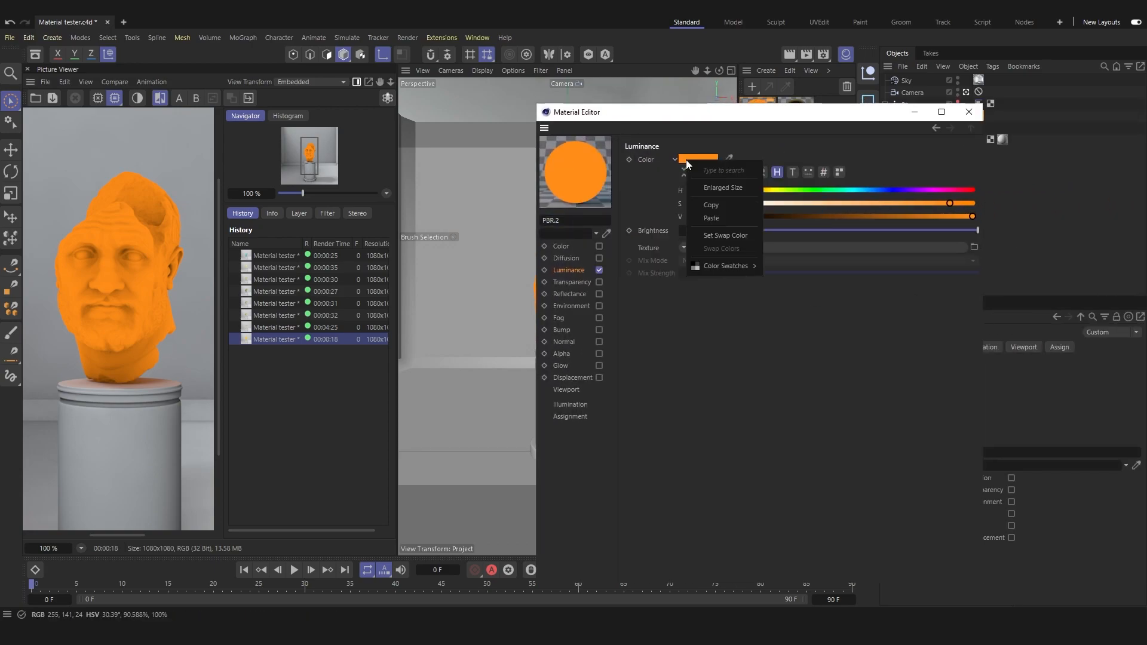
{"action": "left_click", "coordinate": [698, 219]}
{"action": "key", "text": "ctrl+z"}
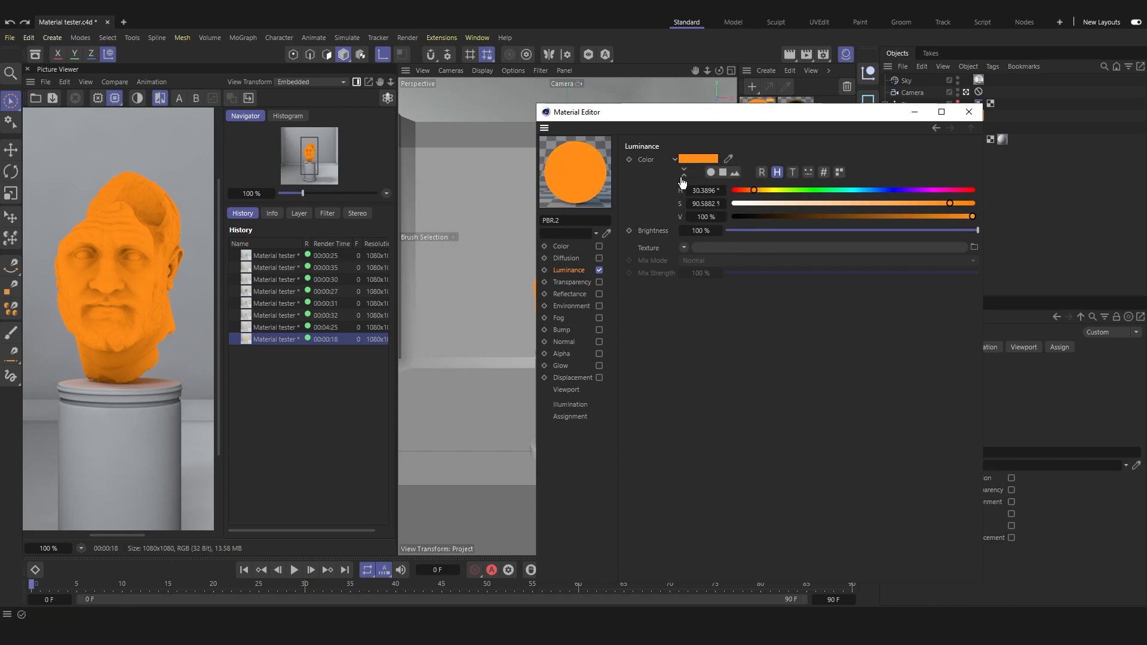
Switch PBR.2 from the Luminance channel to the Color channel, copying the orange color across
{"action": "right_click", "coordinate": [697, 159]}
{"action": "left_click", "coordinate": [722, 202]}
{"action": "left_click", "coordinate": [599, 270]}
{"action": "left_click", "coordinate": [599, 246]}
{"action": "right_click", "coordinate": [708, 164]}
{"action": "left_click", "coordinate": [728, 204]}
Close the material's settings and render the bust with the orange Color channel to the Picture Viewer
{"action": "left_click", "coordinate": [968, 112]}
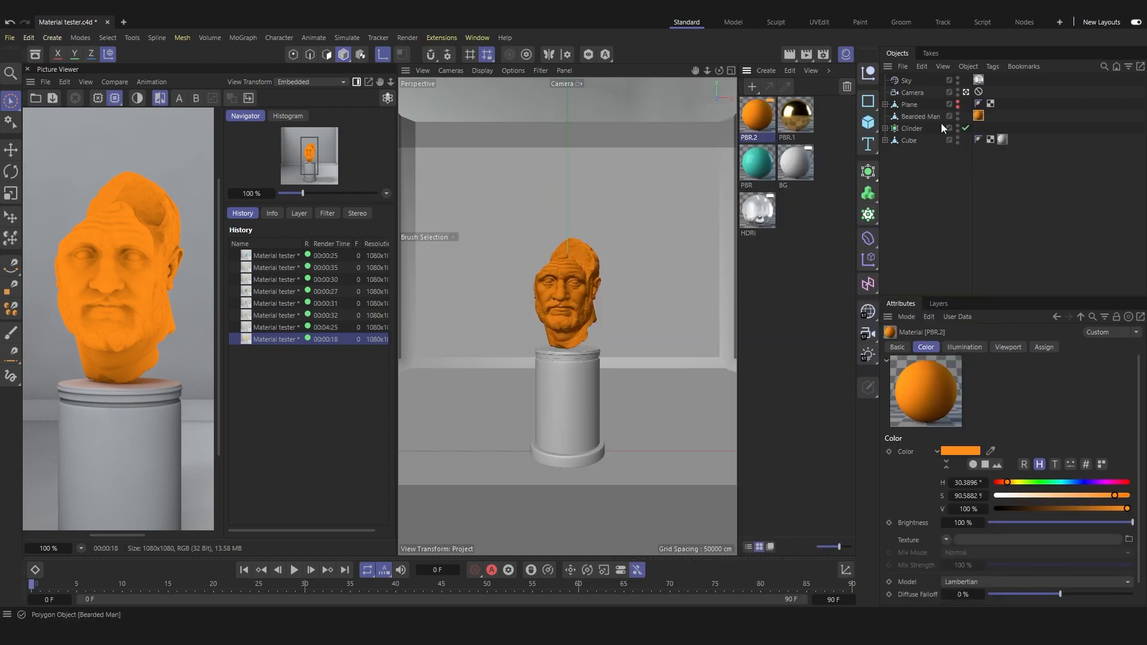
{"action": "left_click", "coordinate": [805, 56]}
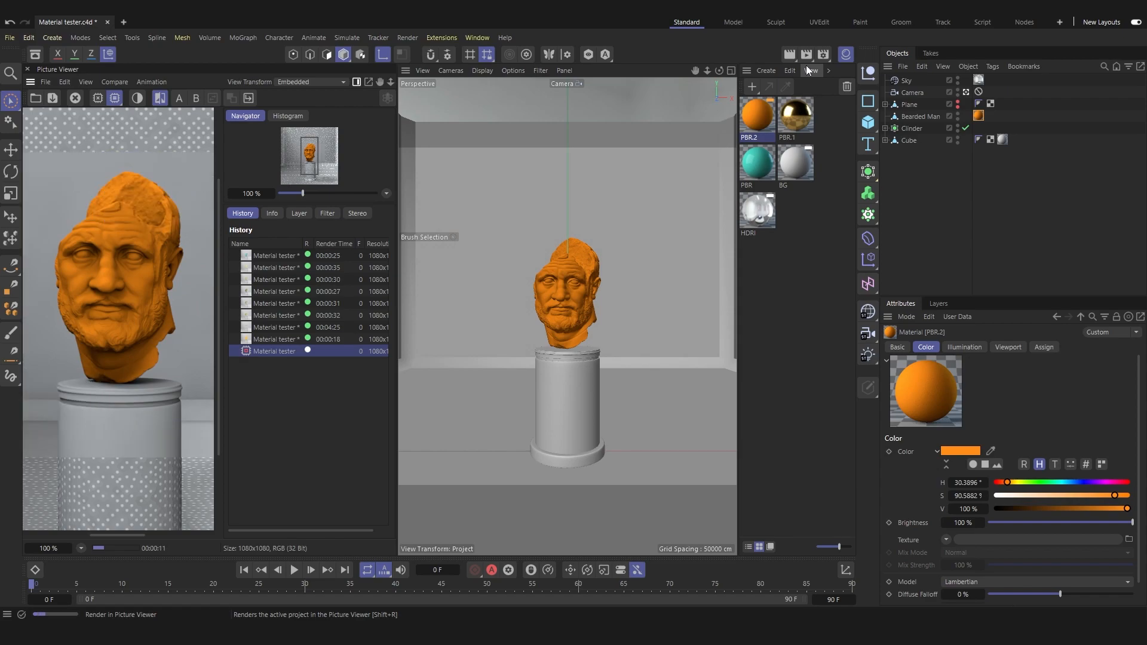
Compare the orange Luminance render with the Color channel render in the Picture Viewer history
{"action": "left_click", "coordinate": [268, 339]}
{"action": "left_click", "coordinate": [267, 352]}
{"action": "left_click", "coordinate": [272, 340]}
{"action": "left_click", "coordinate": [267, 351]}
{"action": "left_click", "coordinate": [274, 339]}
{"action": "left_click", "coordinate": [271, 350]}
{"action": "left_click", "coordinate": [278, 338]}
{"action": "left_click", "coordinate": [270, 351]}
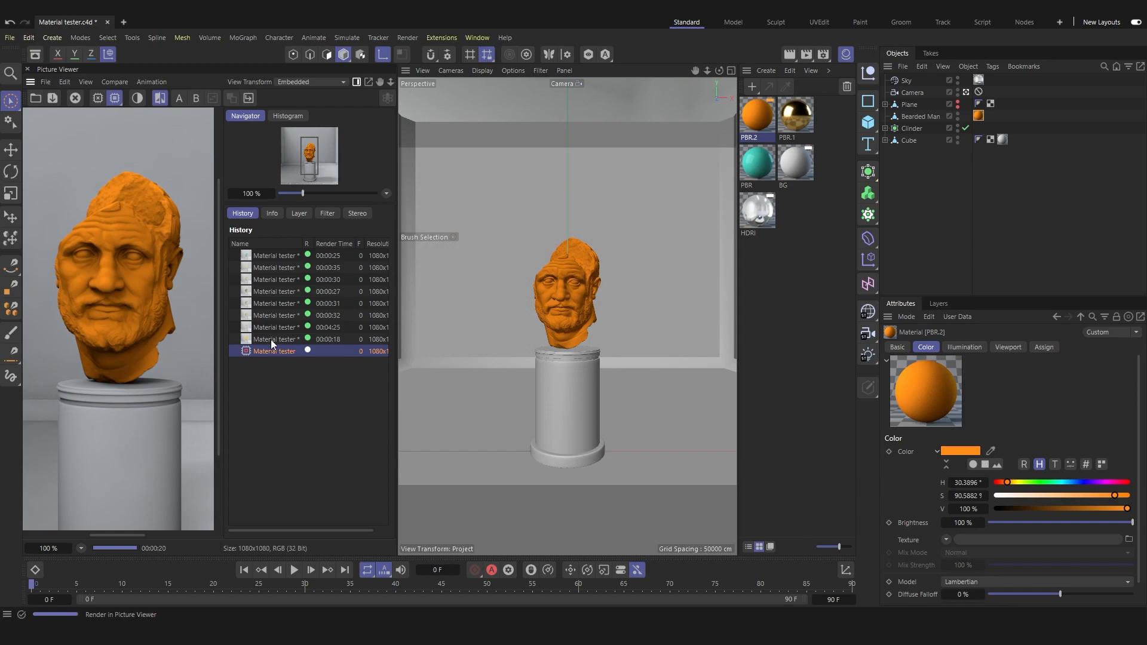
{"action": "left_click", "coordinate": [269, 339]}
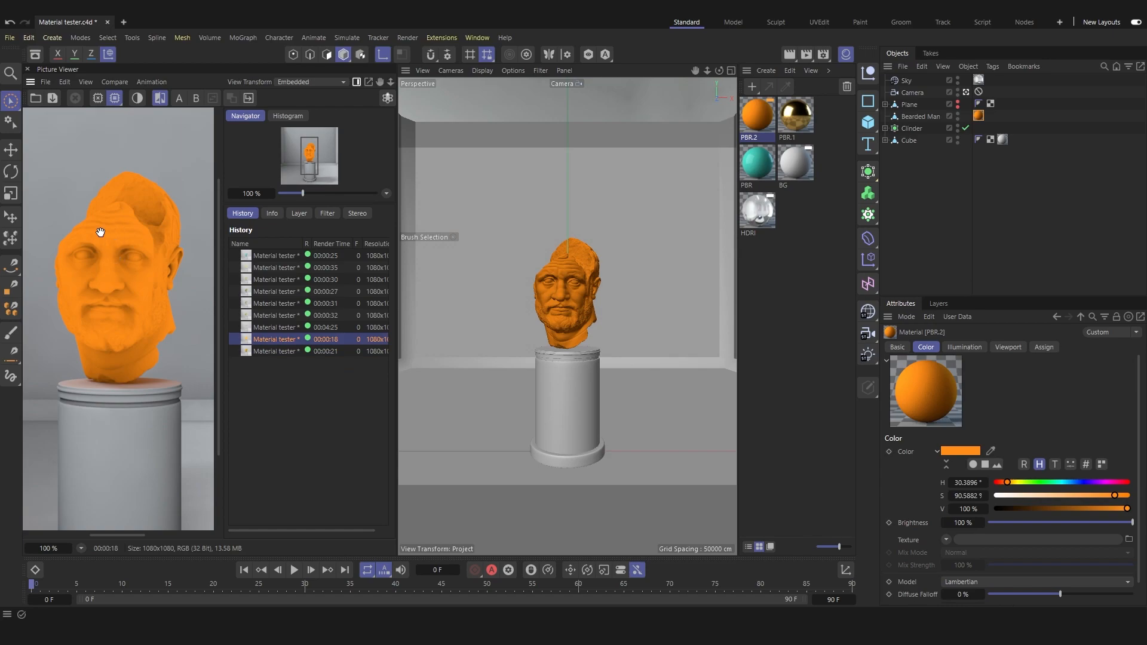
{"action": "left_click", "coordinate": [264, 351]}
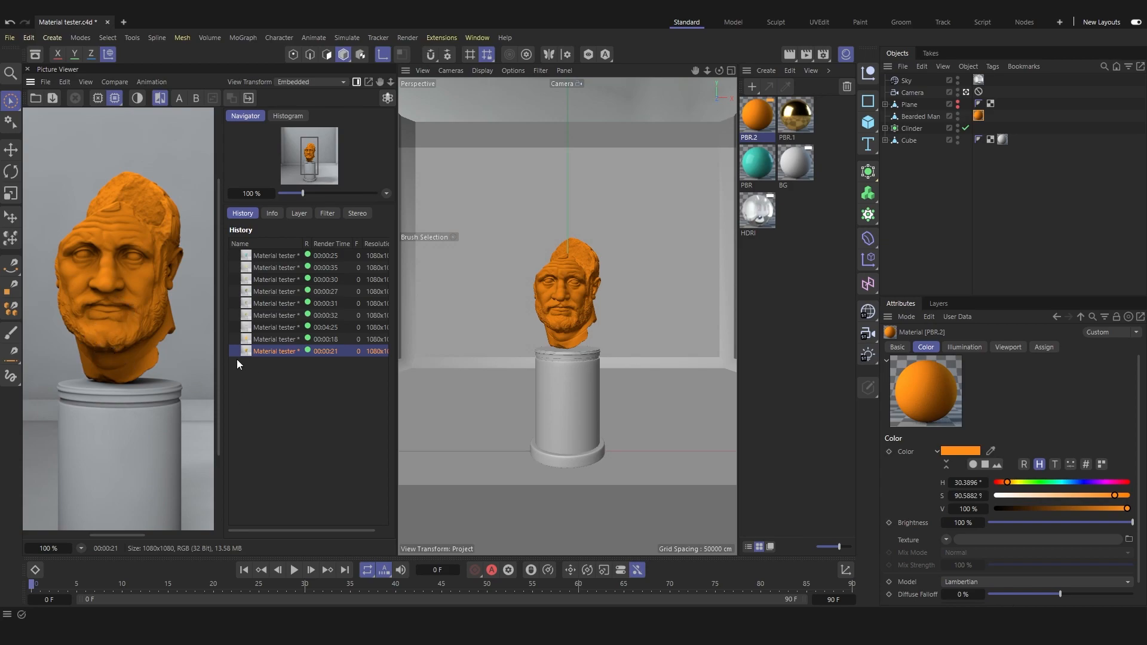
{"action": "left_click", "coordinate": [263, 339]}
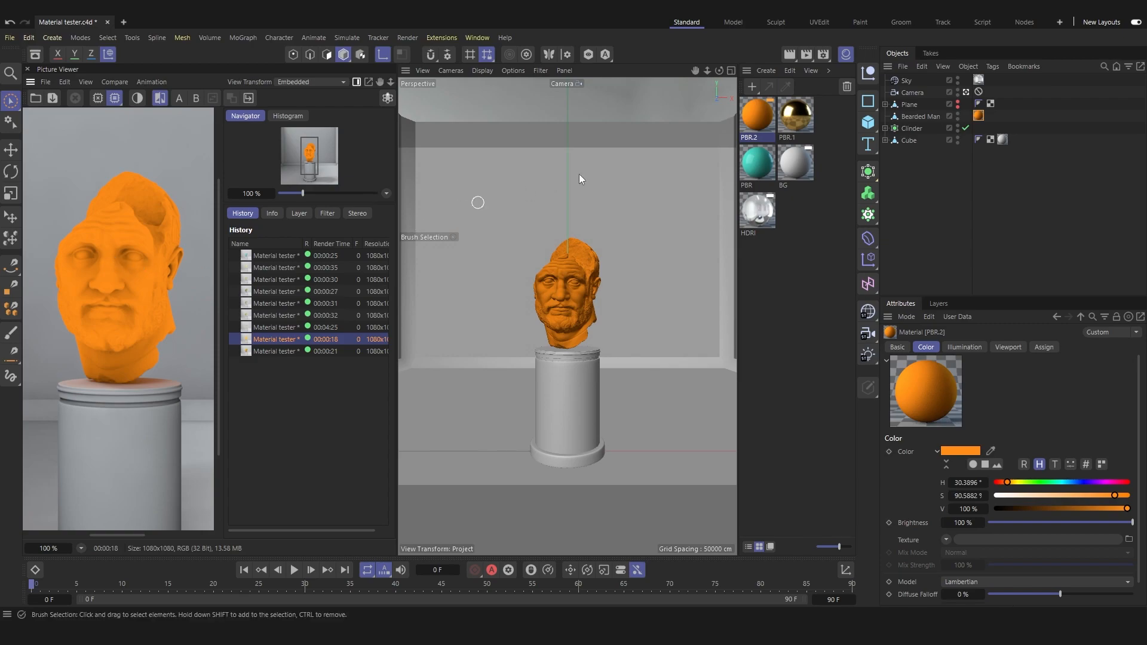
Turn off Ambient Occlusion in the render settings and render the orange bust again to the Picture Viewer
{"action": "left_click", "coordinate": [823, 56]}
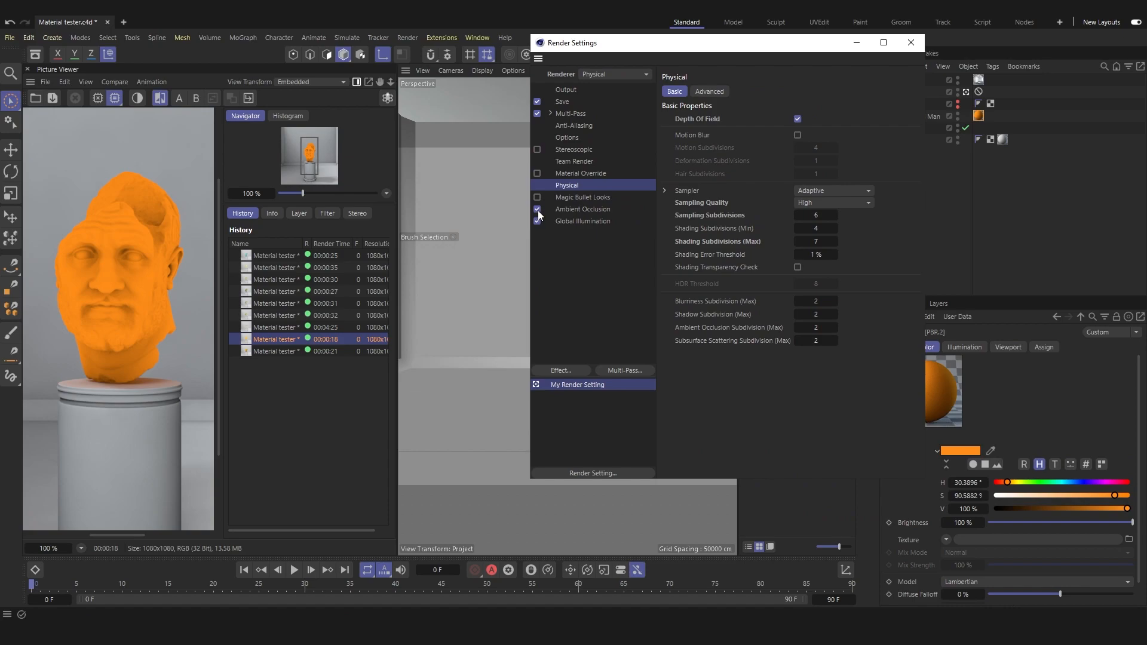
{"action": "left_click_drag", "start_coordinate": [813, 52], "coordinate": [743, 61]}
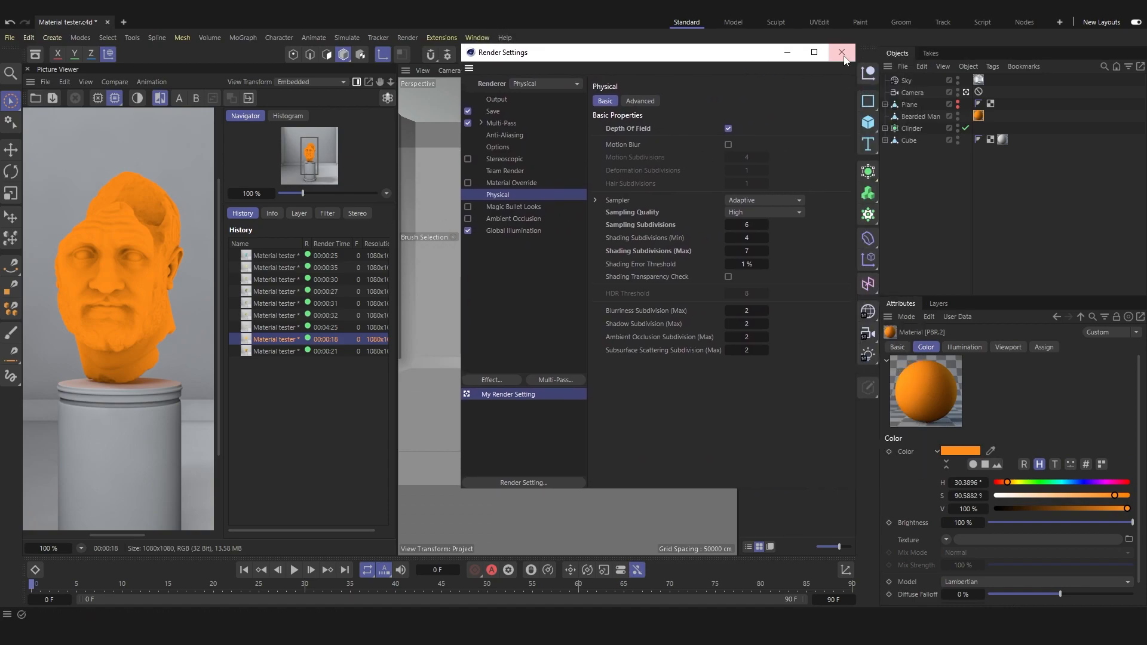
{"action": "left_click", "coordinate": [843, 54]}
{"action": "left_click", "coordinate": [806, 55]}
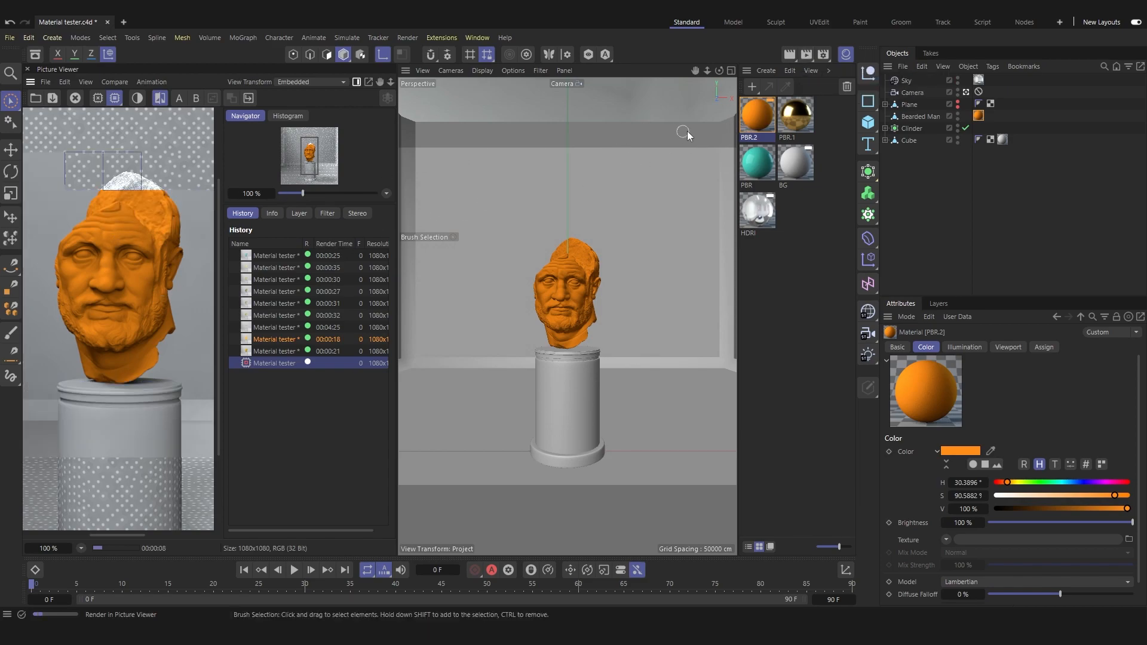
Switch the PBR.2 material from the Color channel back to the Luminance channel and render the bust to the Picture Viewer
{"action": "double_click", "coordinate": [756, 117]}
{"action": "left_click_drag", "start_coordinate": [759, 114], "coordinate": [484, 94]}
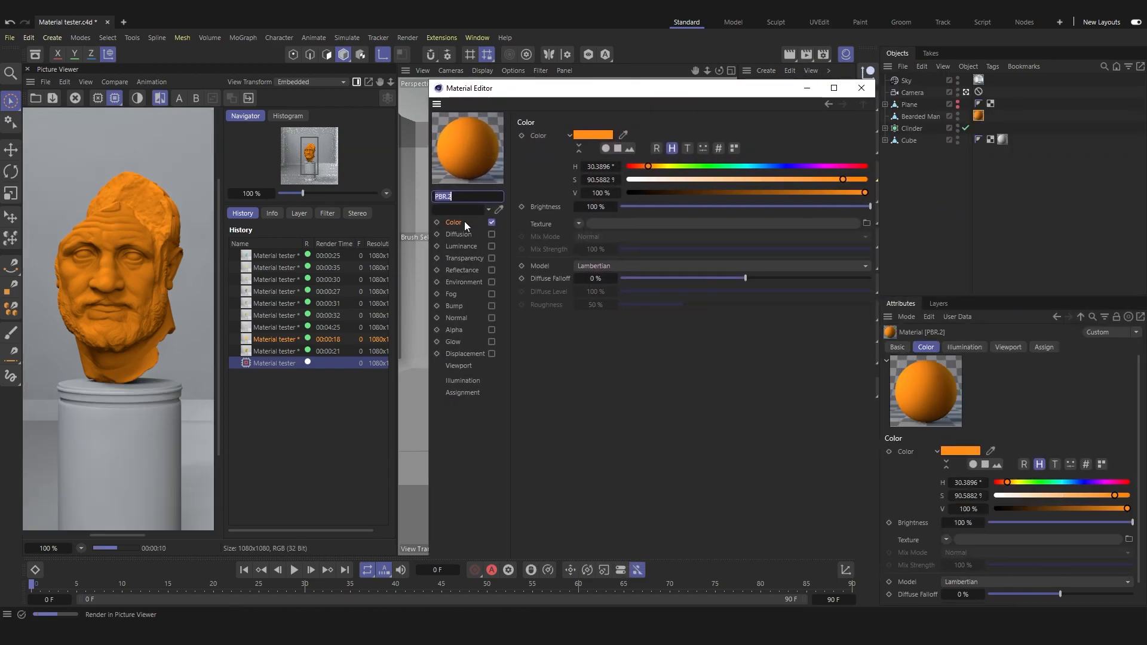
{"action": "left_click", "coordinate": [490, 222]}
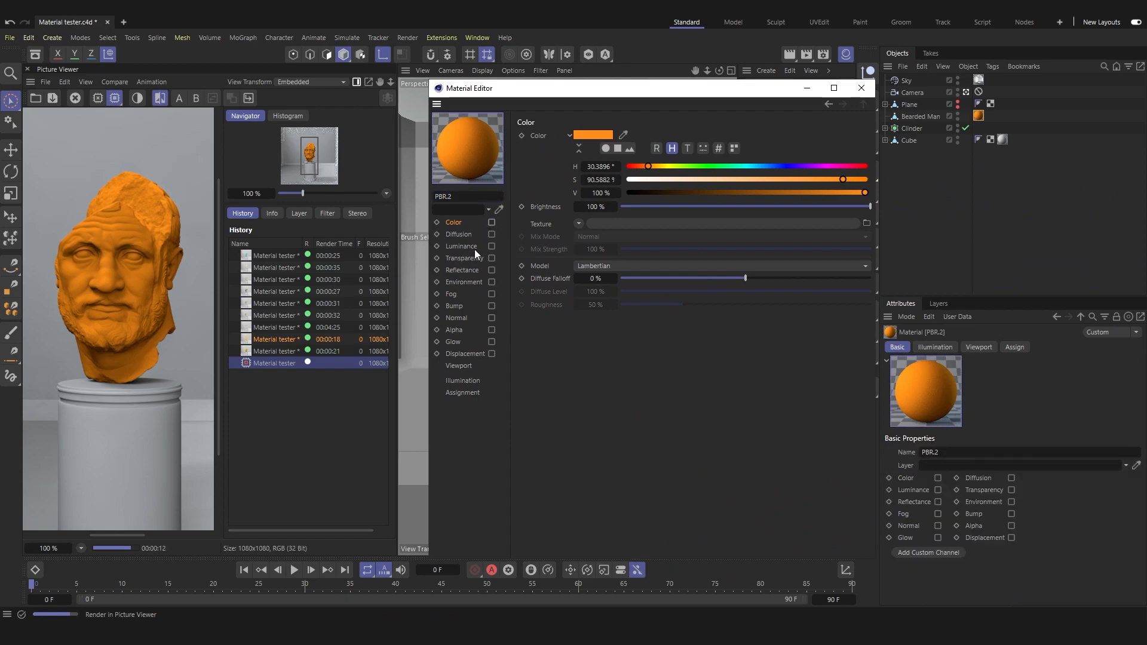
{"action": "left_click", "coordinate": [491, 246]}
{"action": "left_click", "coordinate": [861, 88]}
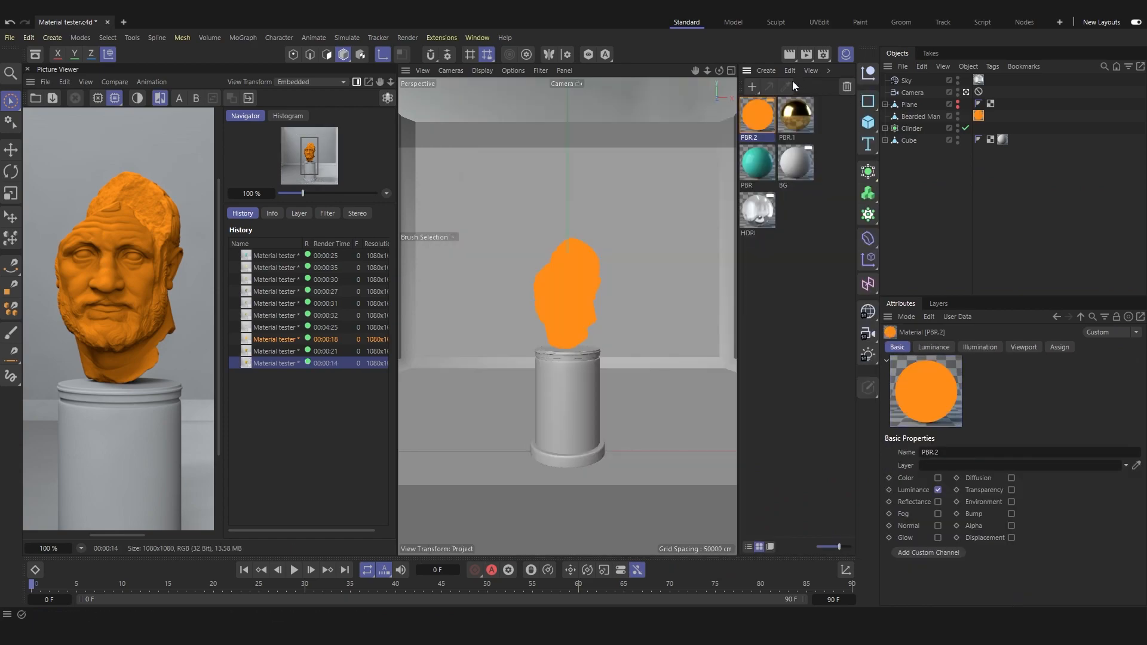
{"action": "left_click", "coordinate": [804, 55]}
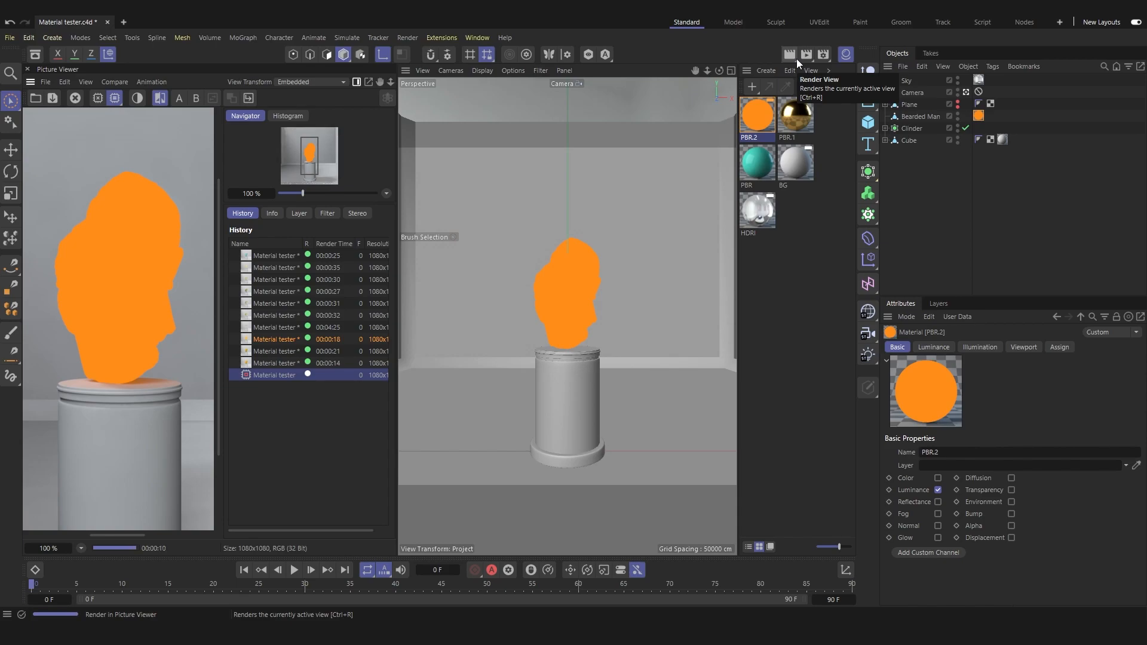
Leave the scene camera and examine the orange Luminance bust from other angles in the viewport
{"action": "left_click", "coordinate": [965, 91]}
{"action": "left_click_drag", "start_coordinate": [531, 268], "coordinate": [628, 266], "text": "alt"}
{"action": "scroll", "coordinate": [524, 273], "scroll_direction": "up", "scroll_amount": 5}
{"action": "scroll", "coordinate": [521, 273], "scroll_direction": "down", "scroll_amount": 6}
{"action": "scroll", "coordinate": [491, 276], "scroll_direction": "up", "scroll_amount": 4}
{"action": "left_click_drag", "start_coordinate": [510, 298], "coordinate": [486, 293], "text": "alt"}
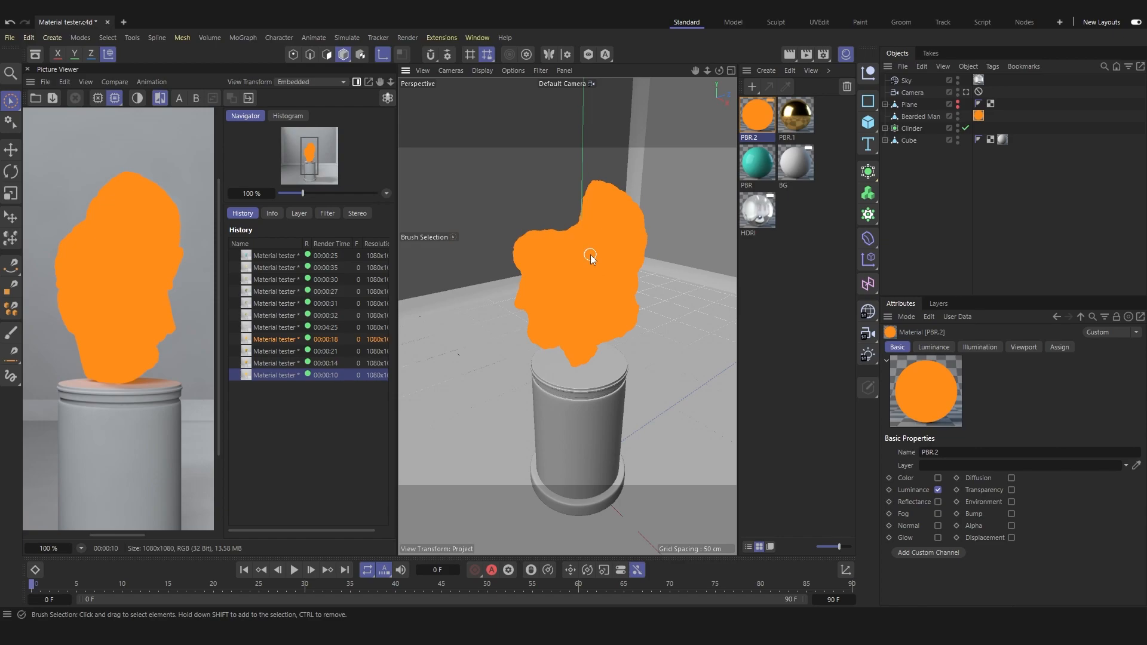
Turn Ambient Occlusion on in the render settings and render the Luminance bust through the scene camera to the Picture Viewer
{"action": "left_click", "coordinate": [823, 54]}
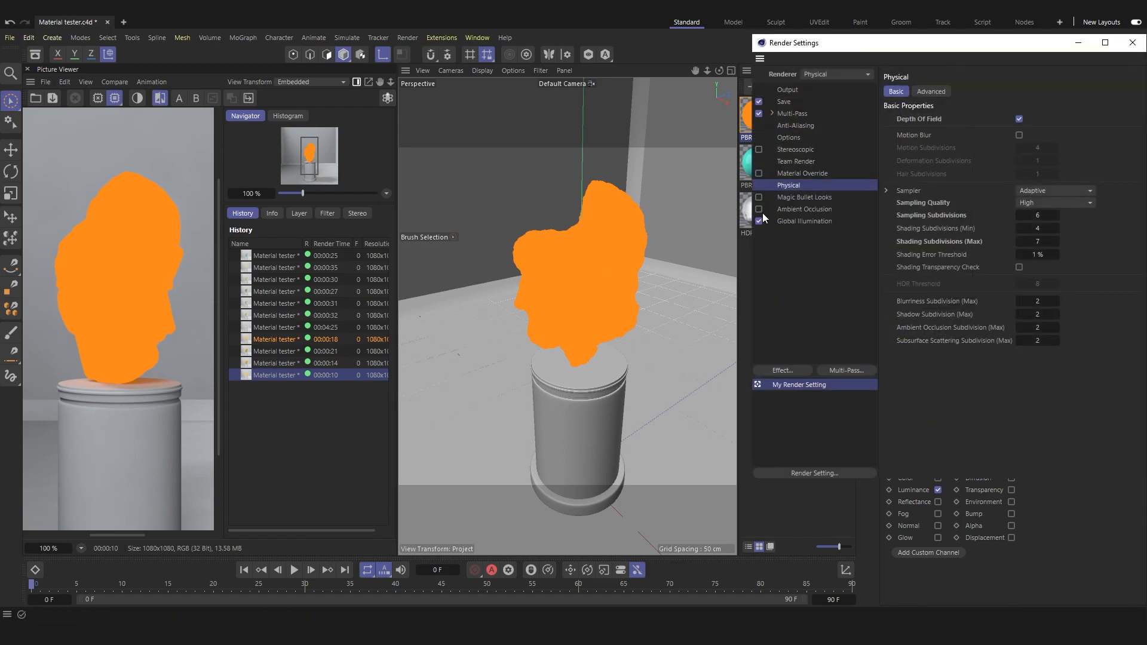
{"action": "left_click", "coordinate": [1131, 42]}
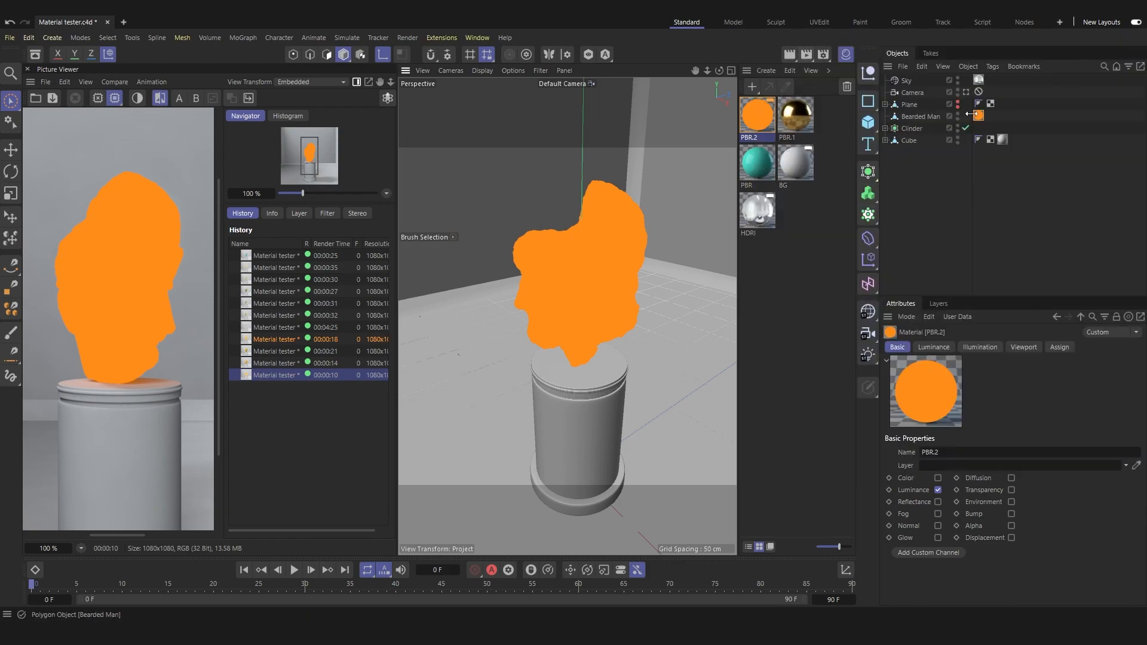
{"action": "left_click", "coordinate": [966, 93]}
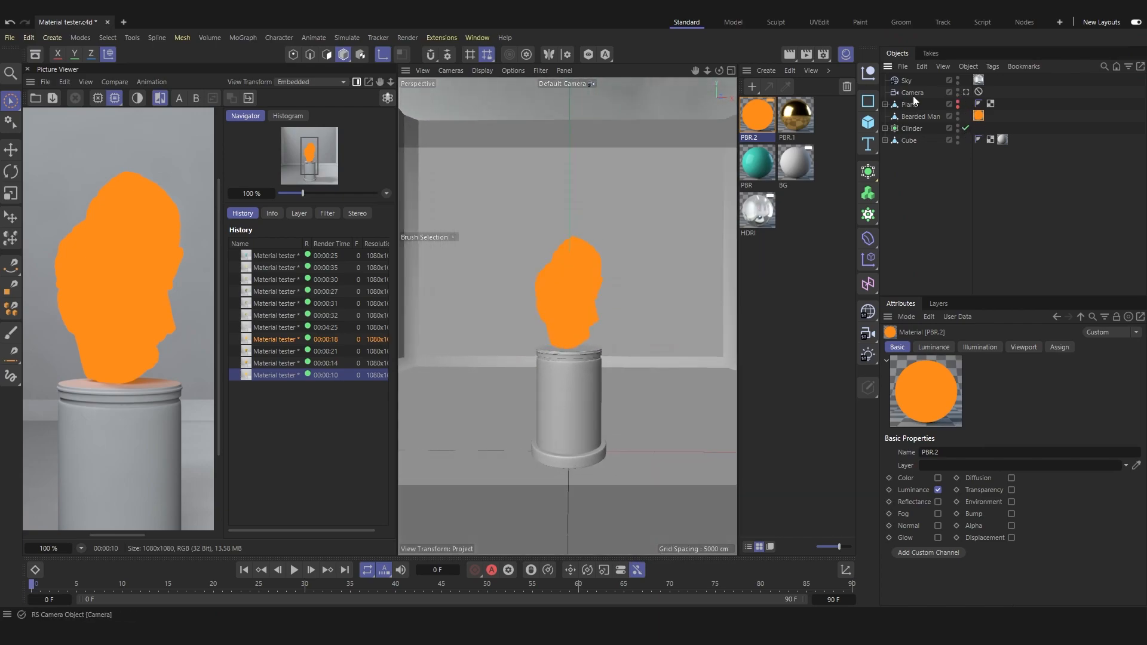
{"action": "left_click", "coordinate": [808, 59]}
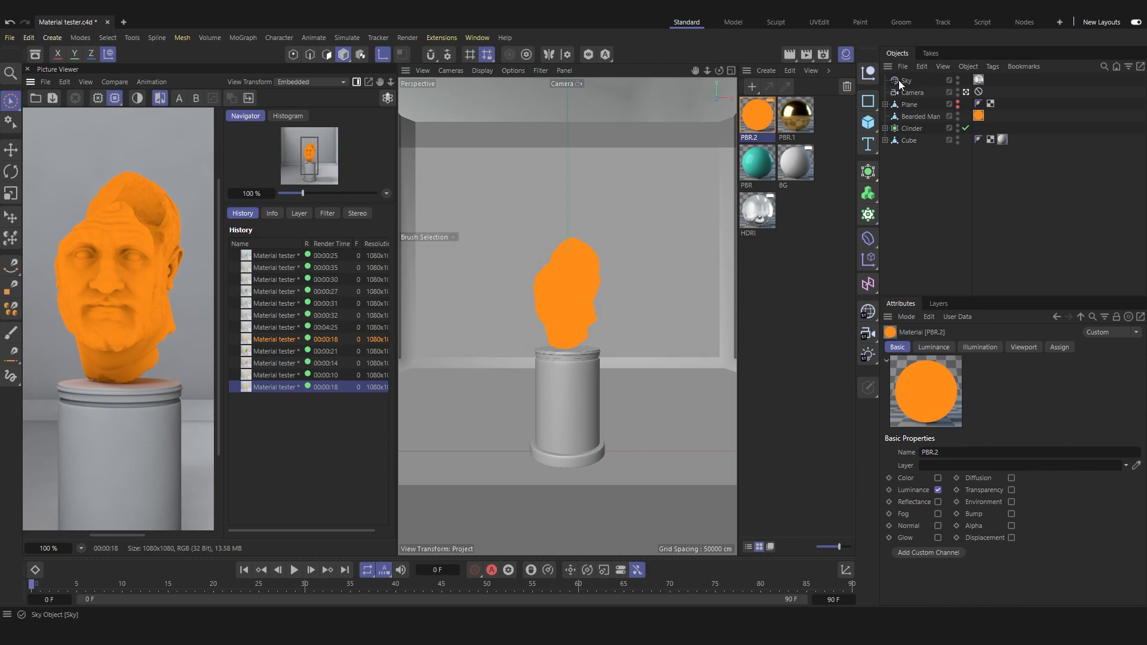
Disable the Sky object and render the glowing bust to the Picture Viewer
{"action": "left_click", "coordinate": [958, 79]}
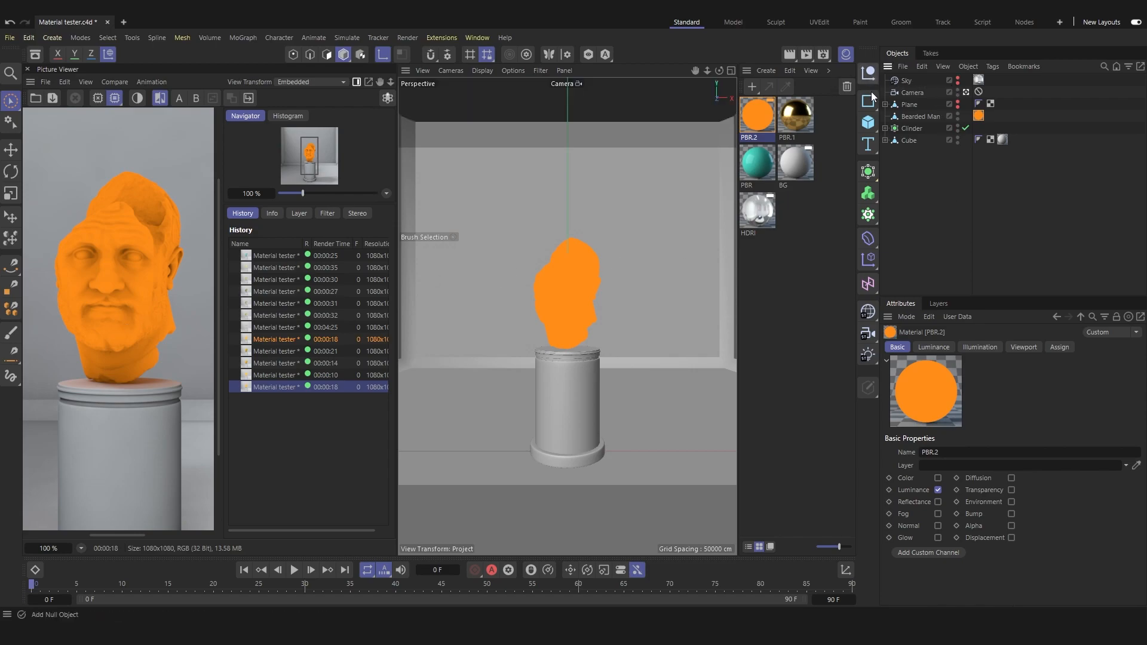
{"action": "left_click", "coordinate": [806, 55]}
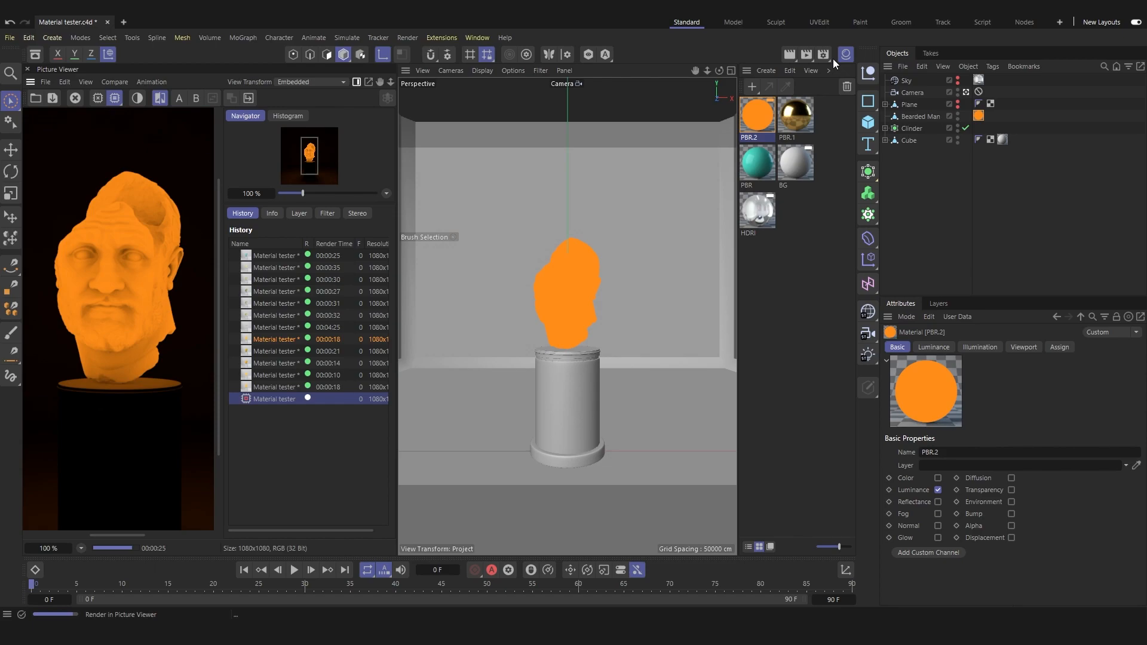
Turn off the Luminance channel of the PBR.2 material and close its settings
{"action": "double_click", "coordinate": [754, 118]}
{"action": "left_click_drag", "start_coordinate": [786, 114], "coordinate": [519, 61]}
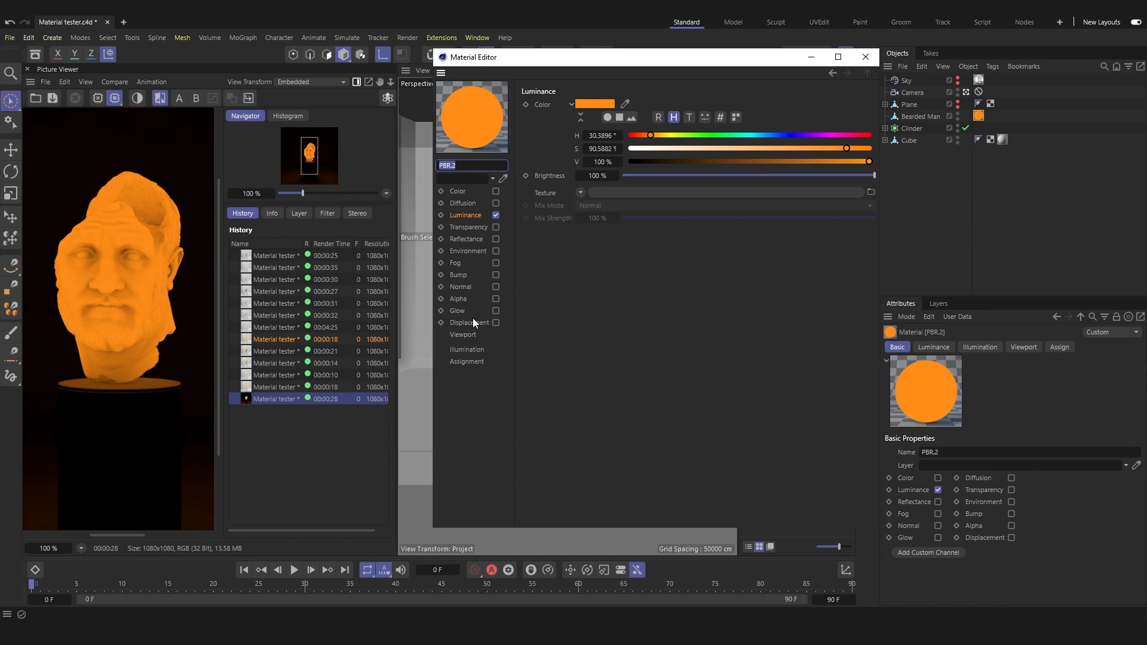
{"action": "left_click", "coordinate": [496, 215]}
{"action": "left_click_drag", "start_coordinate": [541, 49], "coordinate": [444, 65]}
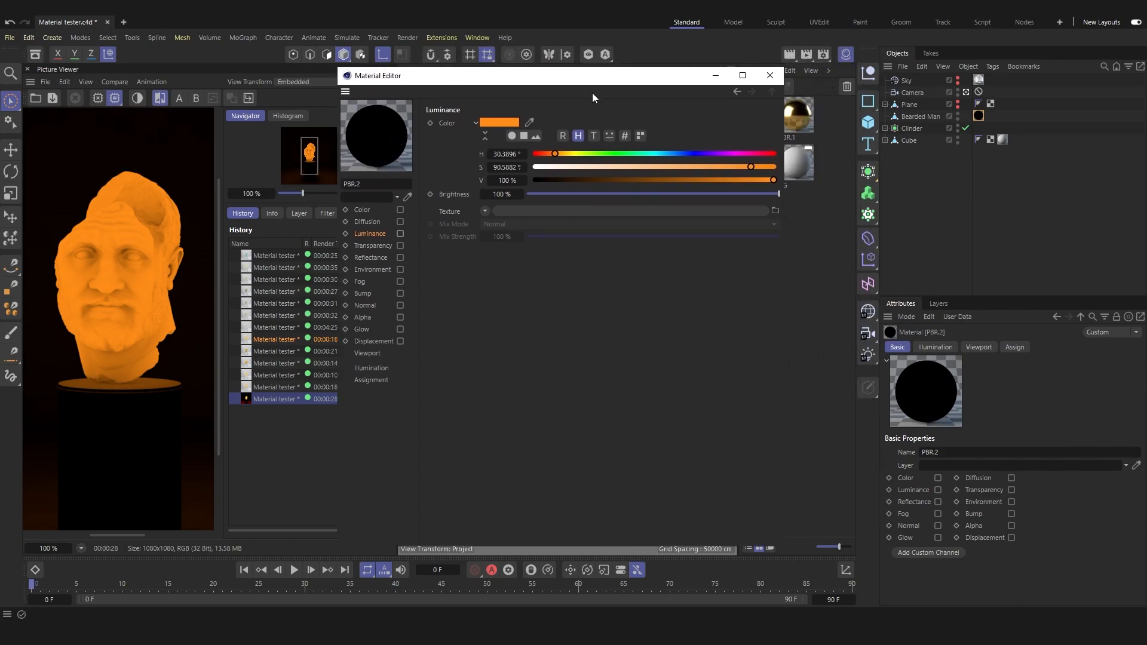
{"action": "left_click", "coordinate": [768, 71]}
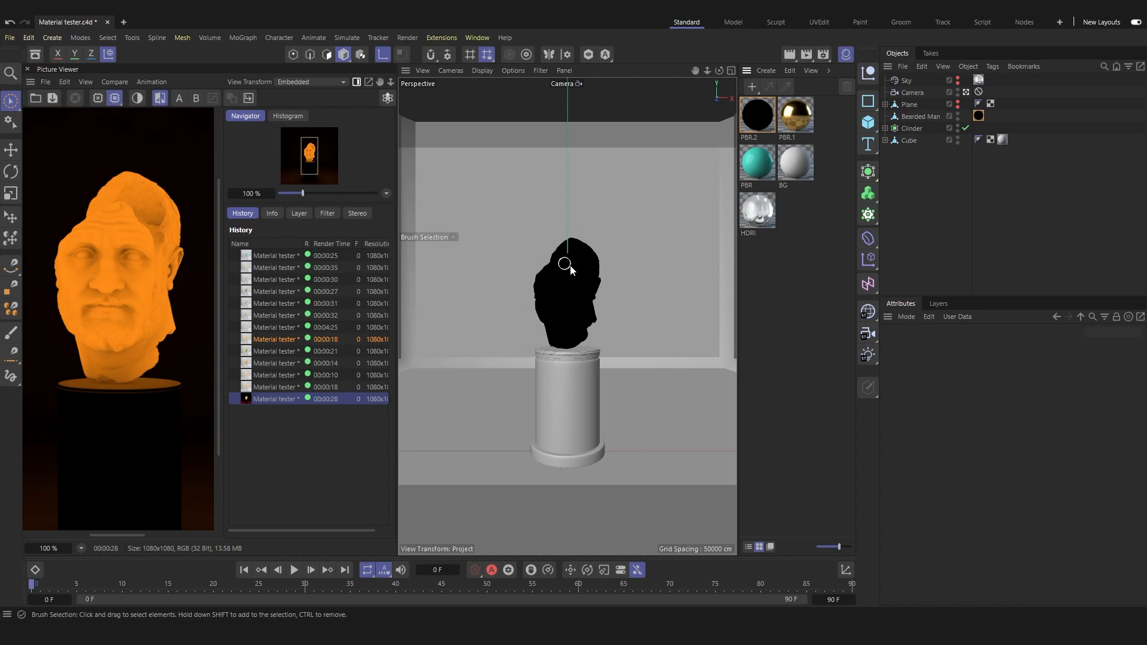
Hide the Bearded Man bust and make the Plane object visible above the pedestal
{"action": "double_click", "coordinate": [956, 118], "text": "alt"}
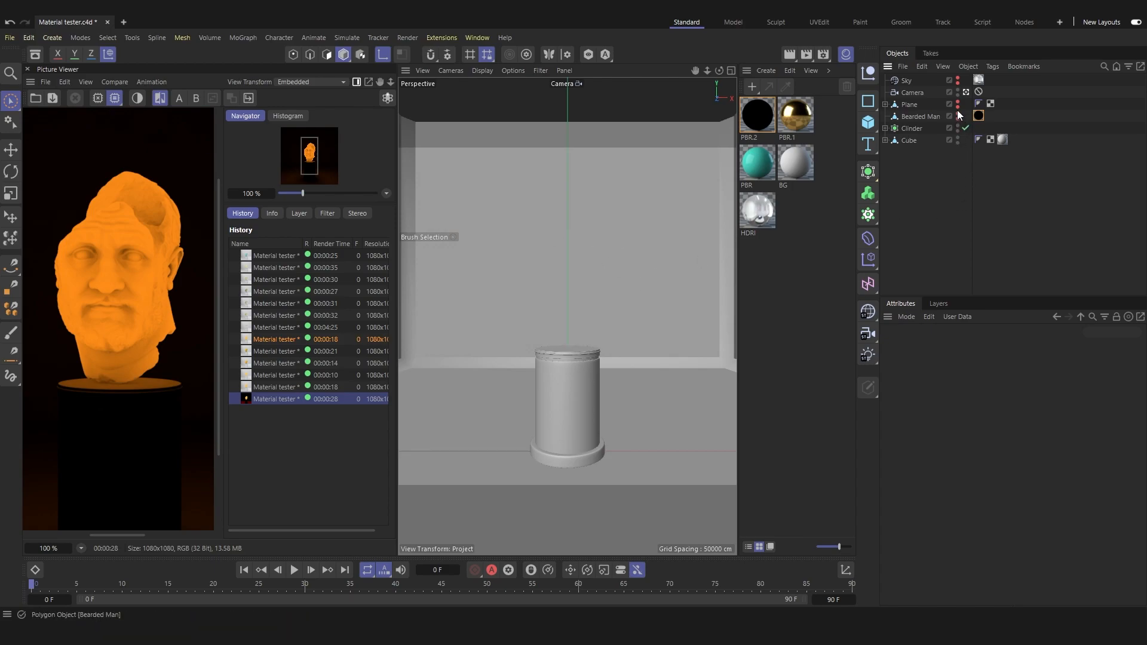
{"action": "left_click", "coordinate": [958, 106], "text": "alt"}
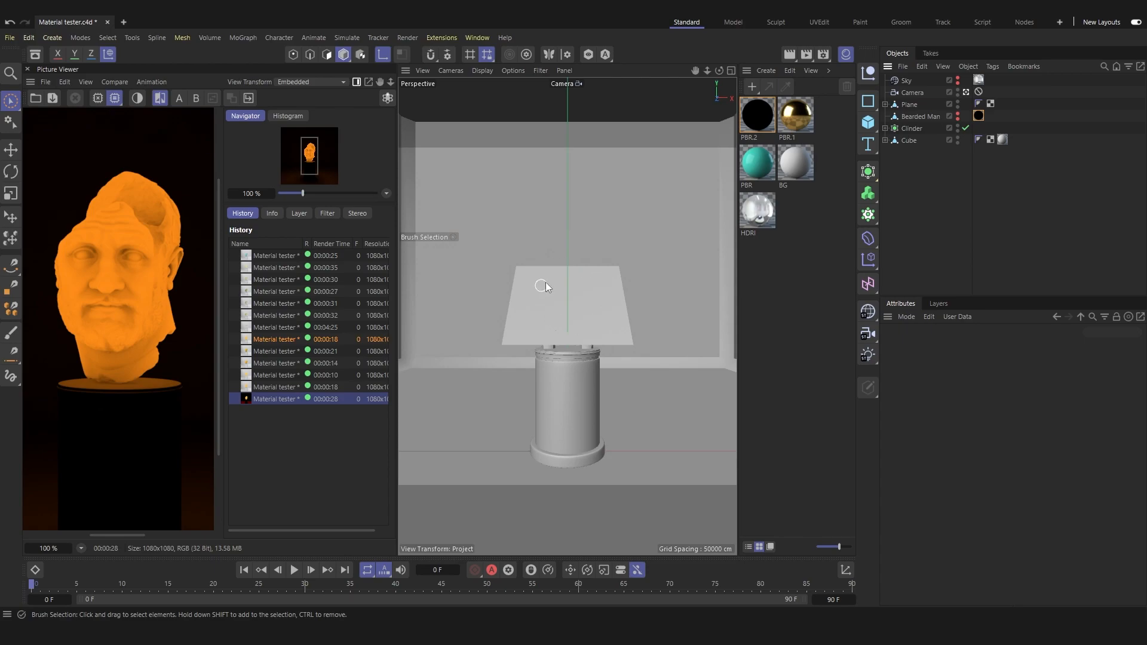
Create a new PBR material and rename it BUMP
{"action": "double_click", "coordinate": [766, 125]}
{"action": "left_click", "coordinate": [763, 271]}
{"action": "left_click_drag", "start_coordinate": [784, 120], "coordinate": [599, 113]}
{"action": "left_click", "coordinate": [947, 109]}
{"action": "double_click", "coordinate": [756, 138]}
{"action": "type", "text": "BUM"}
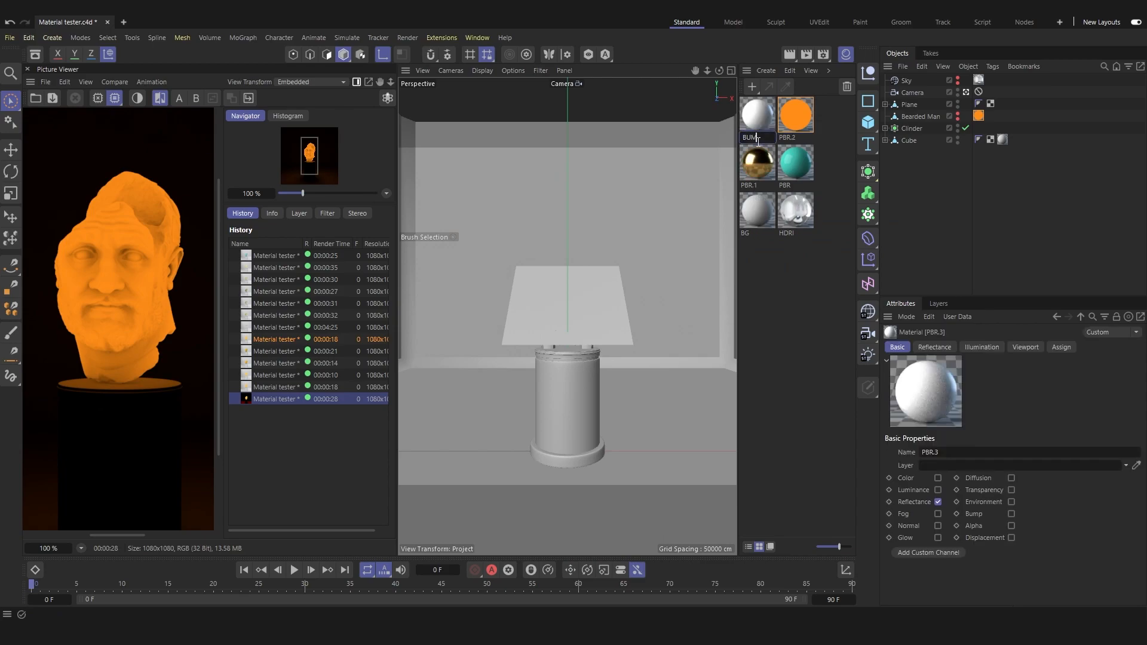
{"action": "type", "text": "P"}
{"action": "key", "text": "Return"}
Switch the BUMP material from Reflectance to the Color channel and paste the copied orange as its color
{"action": "left_click_drag", "start_coordinate": [751, 115], "coordinate": [485, 94]}
{"action": "left_click", "coordinate": [503, 270]}
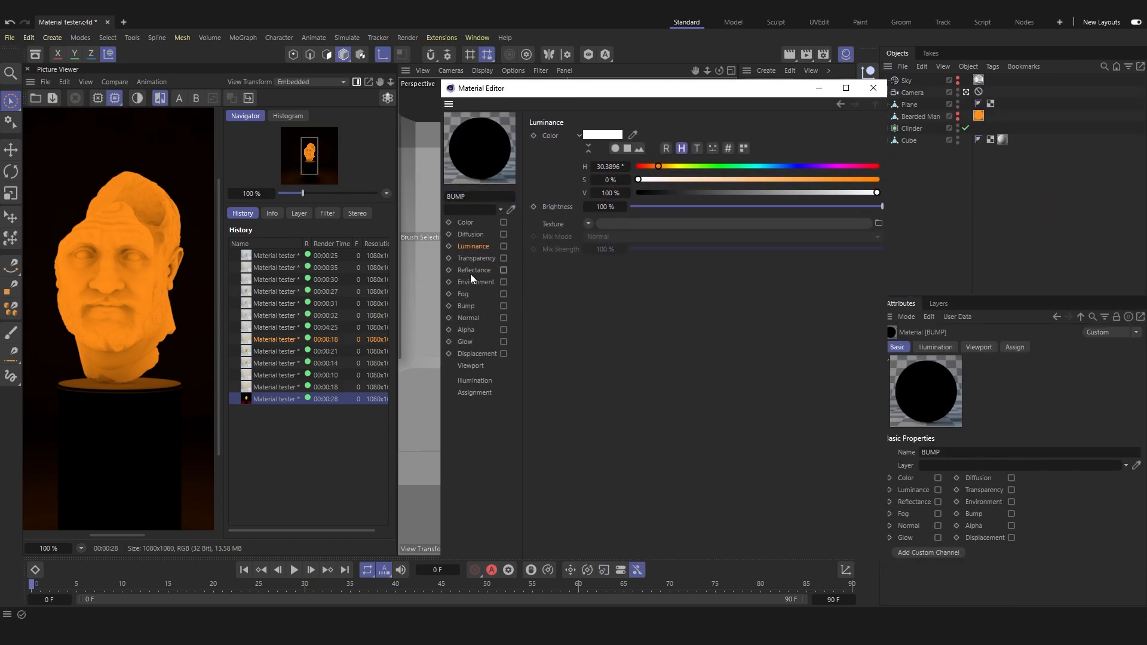
{"action": "left_click", "coordinate": [503, 222]}
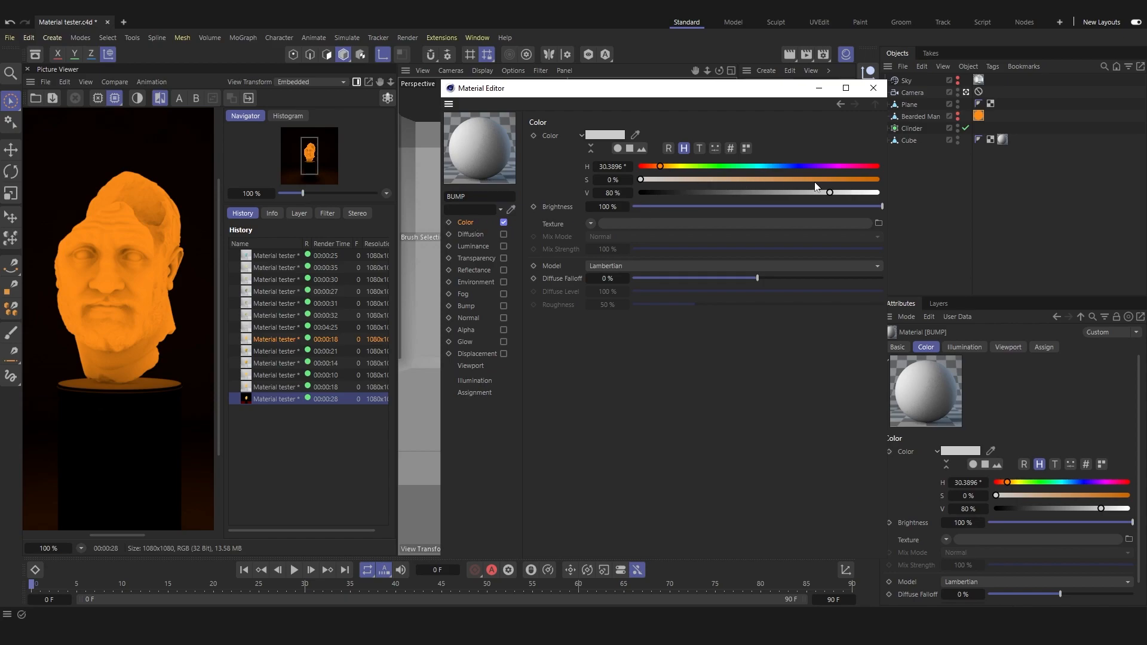
{"action": "right_click", "coordinate": [603, 136]}
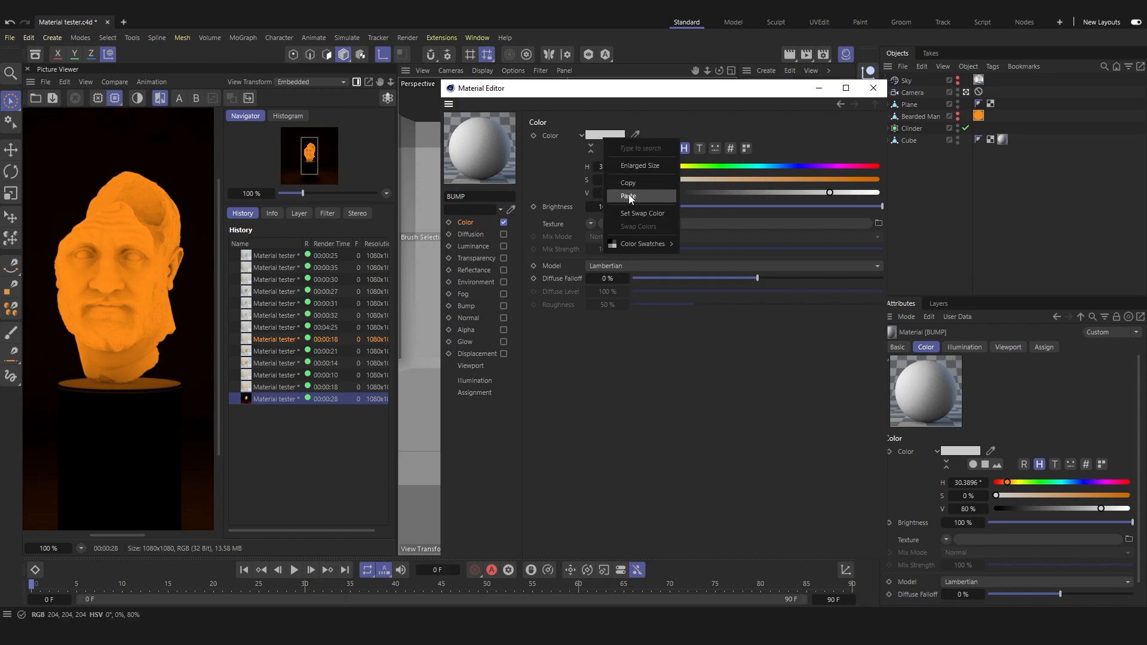
{"action": "left_click", "coordinate": [633, 195]}
{"action": "left_click_drag", "start_coordinate": [562, 94], "coordinate": [588, 96]}
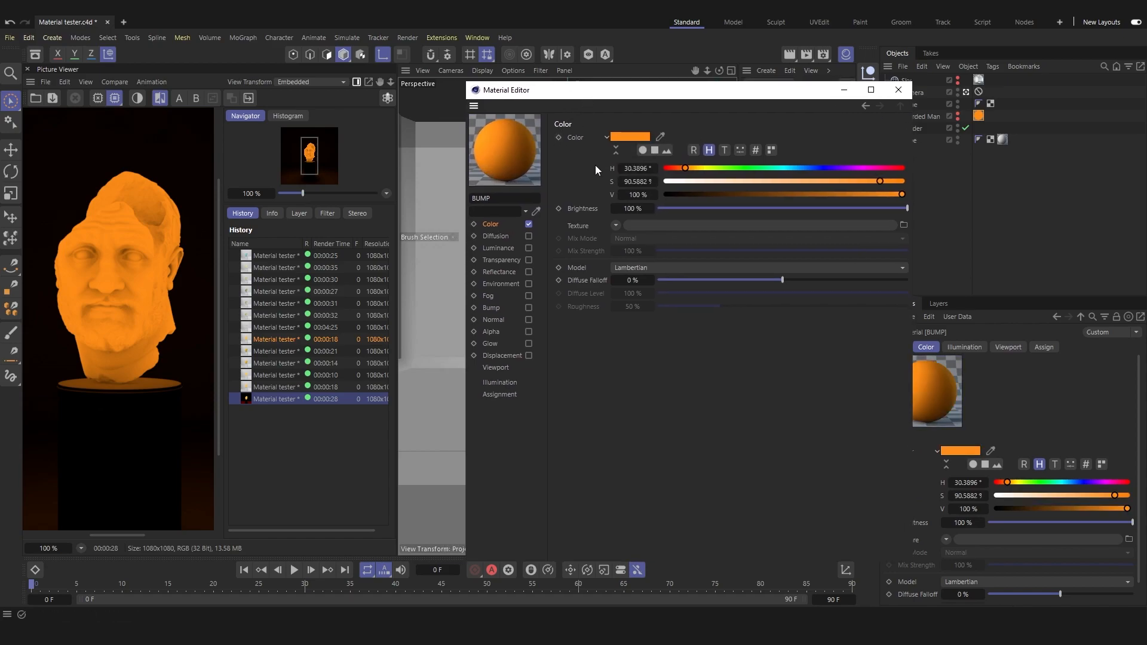
Enable the Bump channel of the BUMP material and load bump_Data.jpg as its texture without copying it to the project location
{"action": "left_click", "coordinate": [528, 307]}
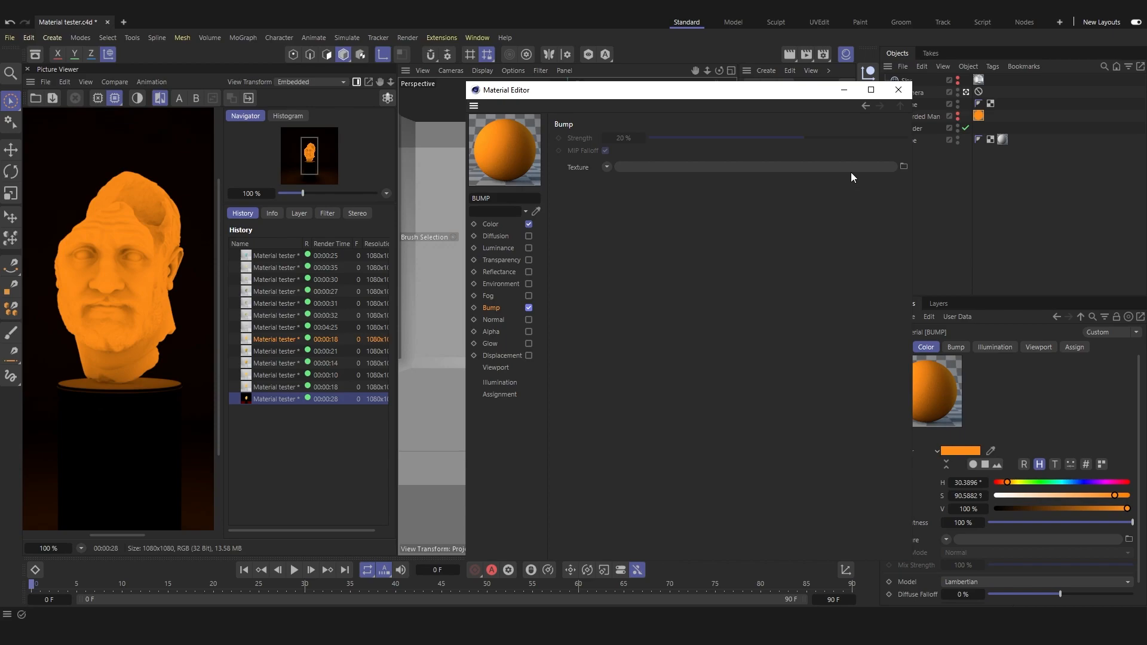
{"action": "left_click", "coordinate": [606, 166]}
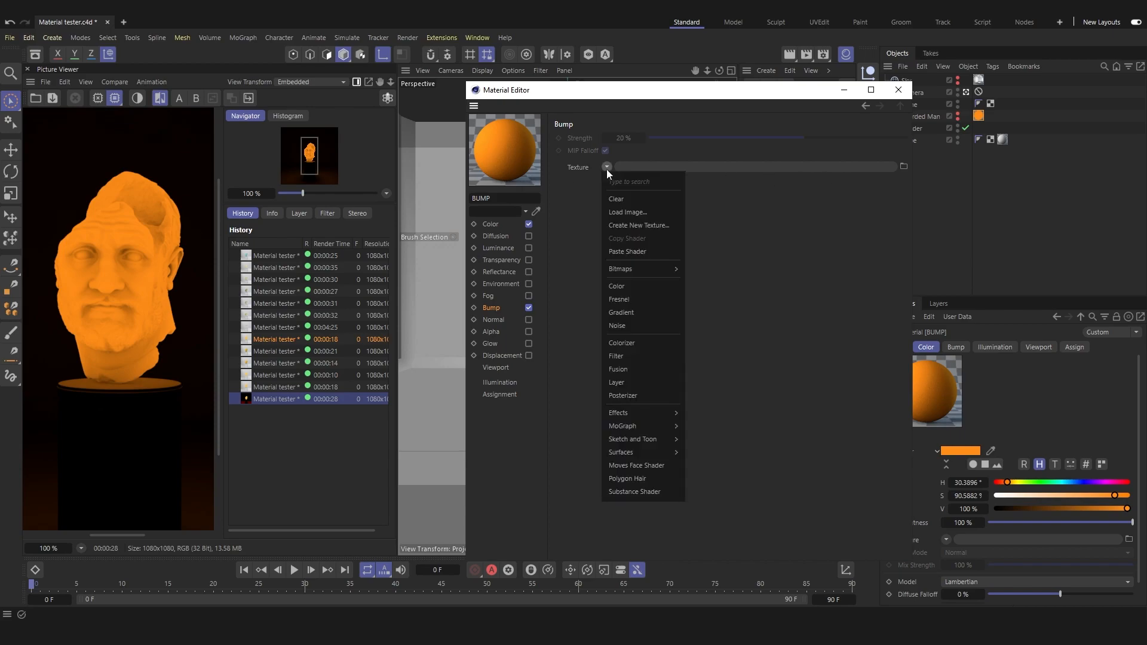
{"action": "left_click", "coordinate": [632, 199]}
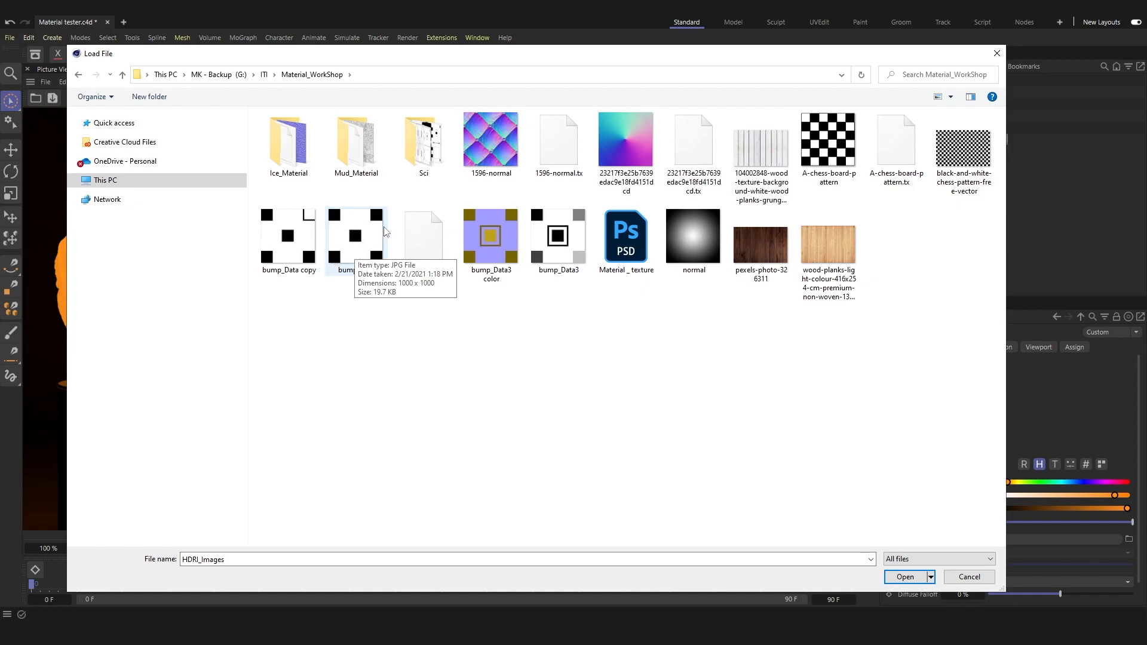
{"action": "double_click", "coordinate": [358, 236]}
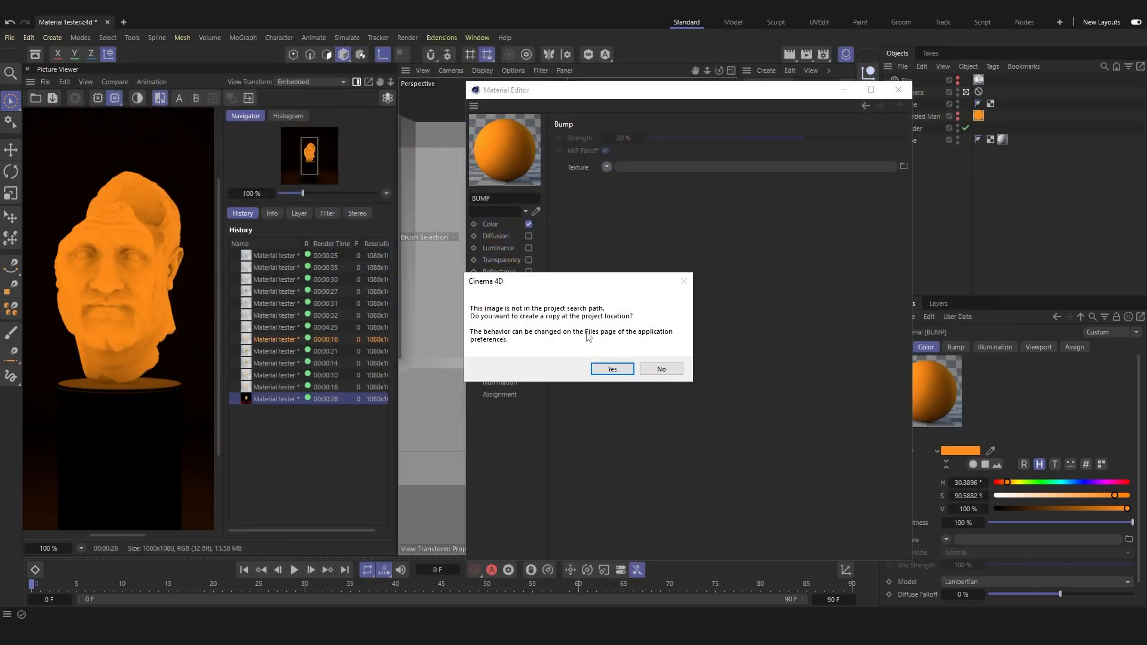
{"action": "left_click", "coordinate": [657, 368]}
{"action": "left_click_drag", "start_coordinate": [741, 97], "coordinate": [620, 117]}
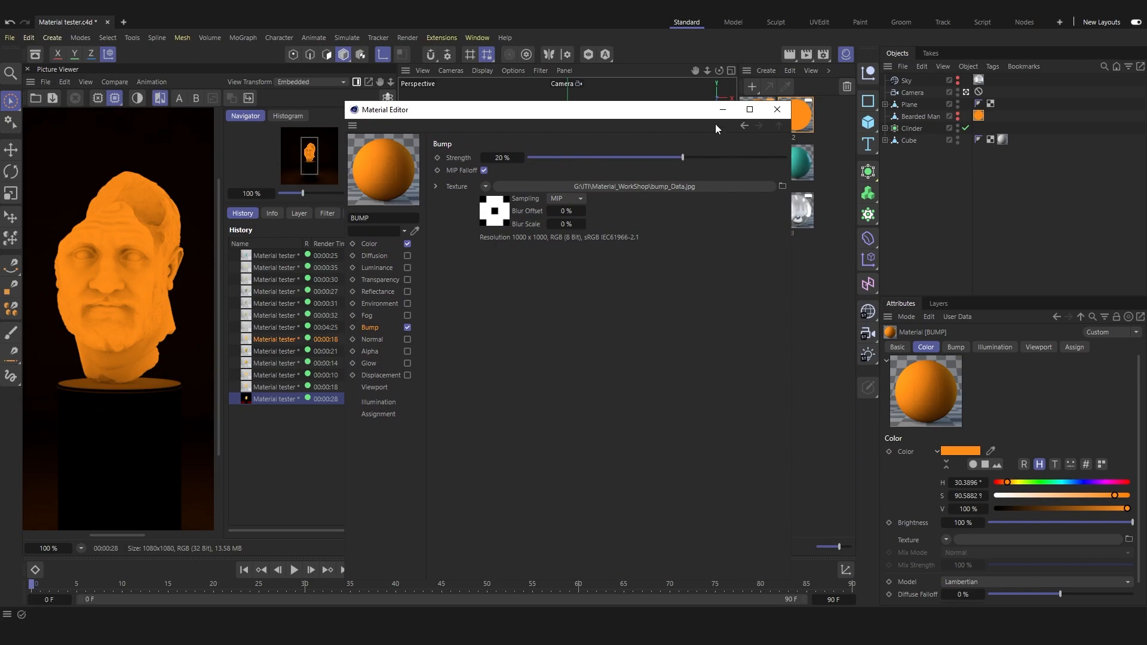
Close the material's settings and apply the BUMP material to Plane.1 inside the Plane object
{"action": "left_click", "coordinate": [776, 109]}
{"action": "left_click_drag", "start_coordinate": [757, 123], "coordinate": [977, 124]}
{"action": "mouse_move", "coordinate": [902, 106]}
{"action": "left_mouse_down"}
{"action": "mouse_move", "coordinate": [780, 111]}
{"action": "mouse_move", "coordinate": [915, 117]}
{"action": "left_mouse_up"}
{"action": "left_click", "coordinate": [885, 105]}
{"action": "left_click", "coordinate": [938, 261]}
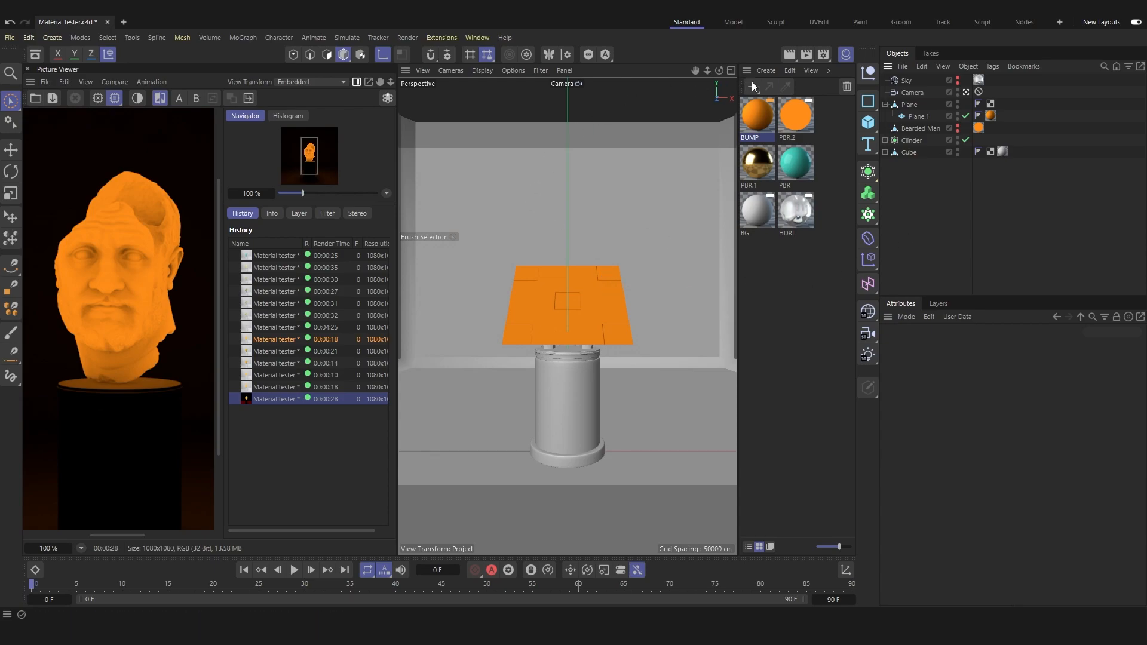
Turn the Sky object back on and render the plane with the BUMP material to the Picture Viewer
{"action": "left_click", "coordinate": [806, 54]}
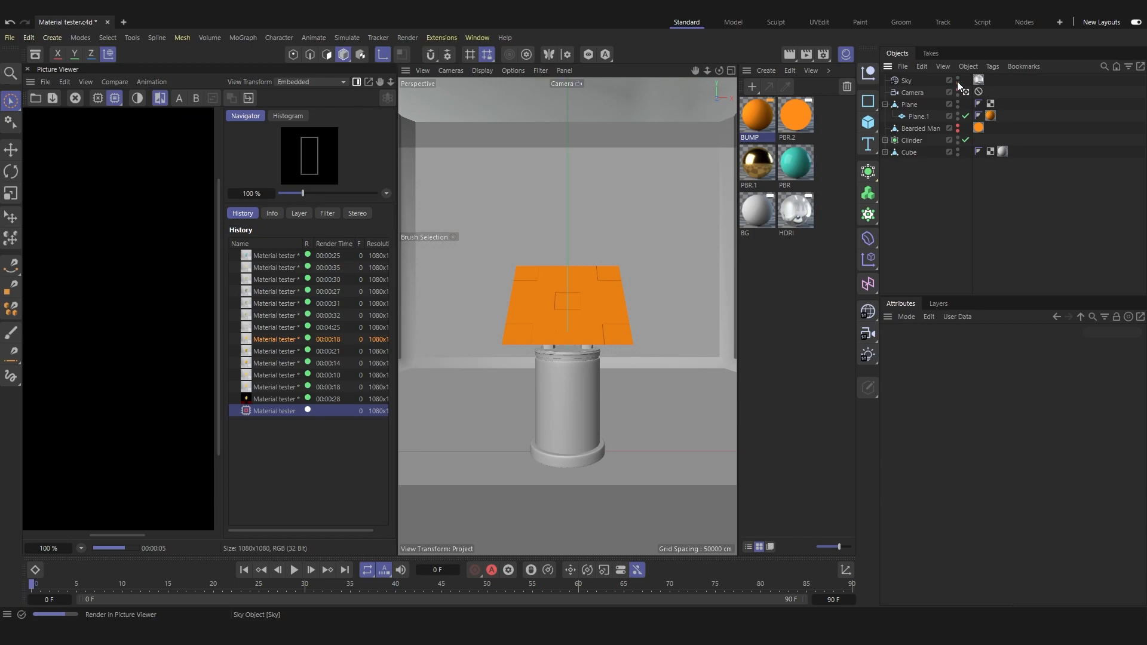
{"action": "left_click", "coordinate": [807, 55]}
{"action": "left_click", "coordinate": [597, 357]}
{"action": "scroll", "coordinate": [127, 311], "scroll_direction": "down", "scroll_amount": 1}
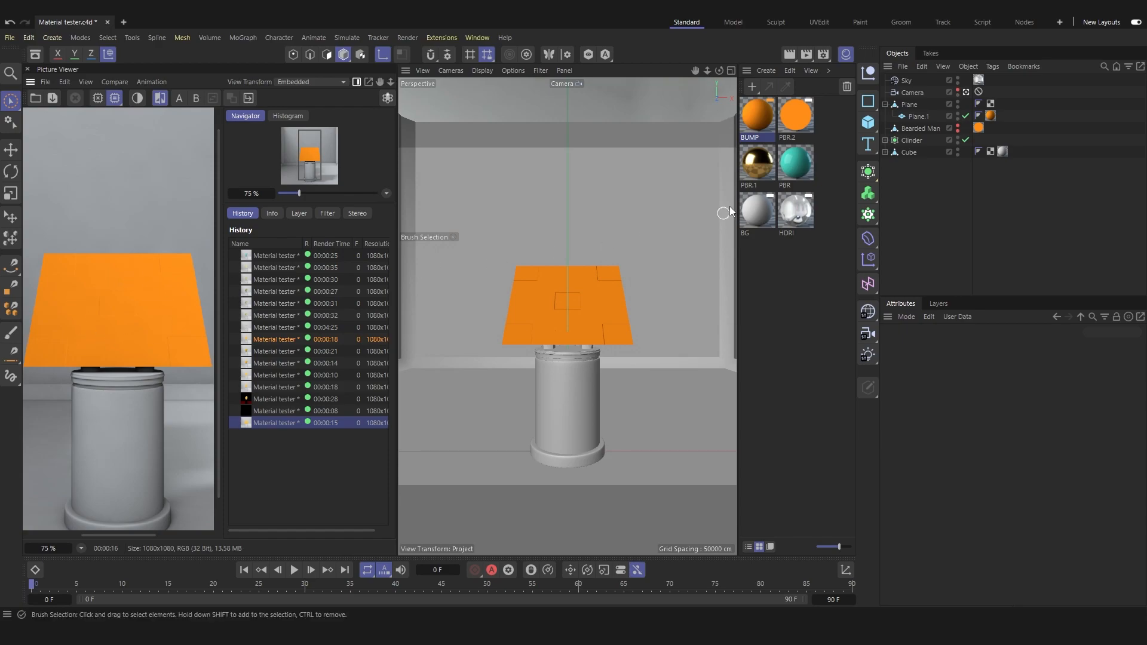
Set the BUMP material's Bump strength to 100% and render the plane to the Picture Viewer
{"action": "double_click", "coordinate": [759, 117]}
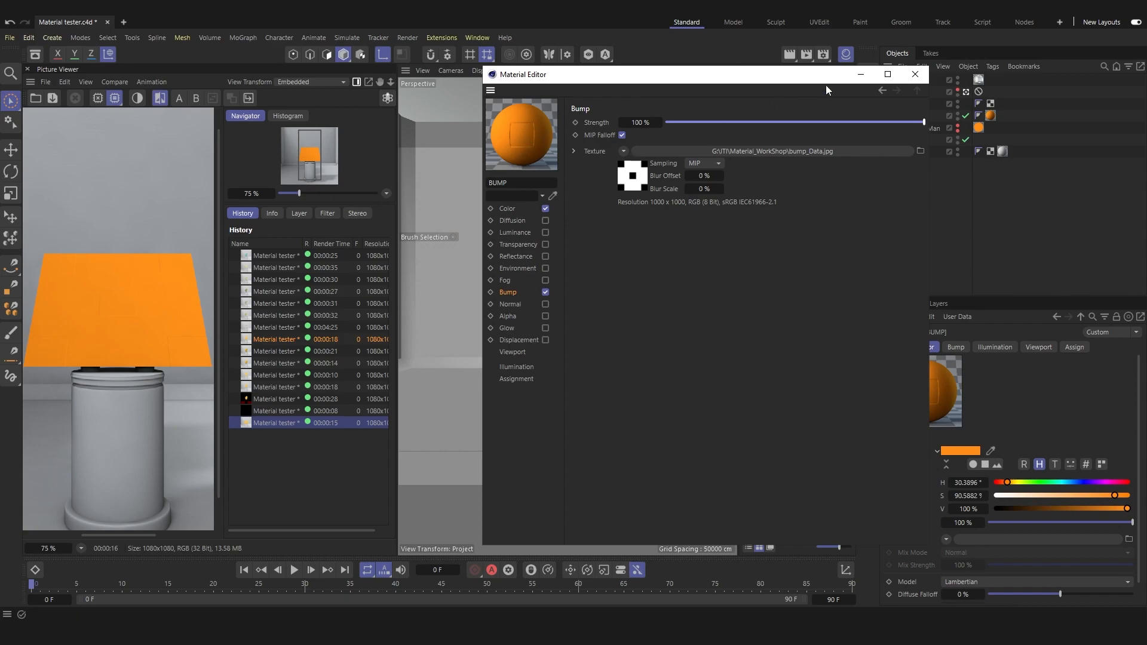
{"action": "left_click", "coordinate": [914, 74]}
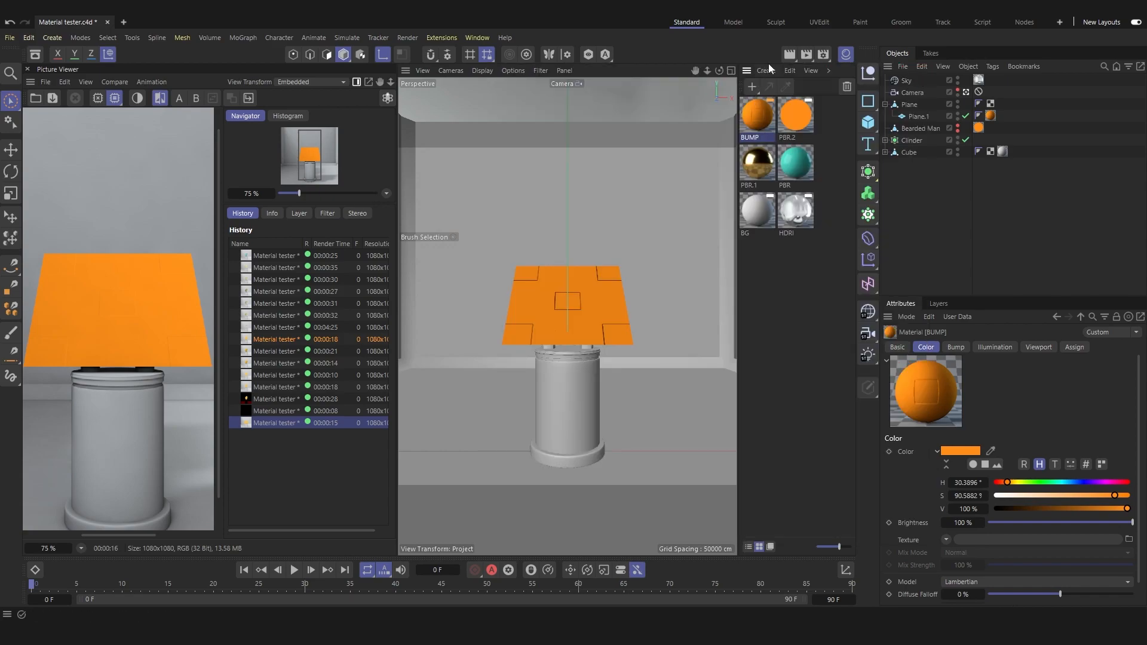
{"action": "left_click", "coordinate": [808, 55]}
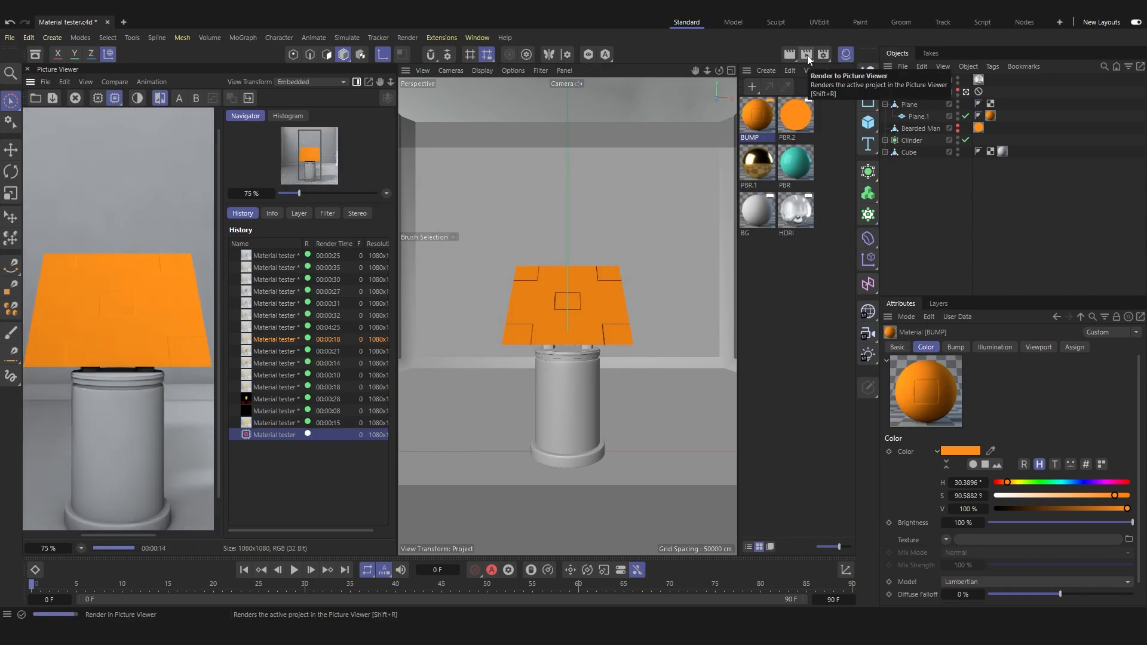
Compare the last two plane renders with different Bump strengths in the Picture Viewer history
{"action": "left_click", "coordinate": [272, 434]}
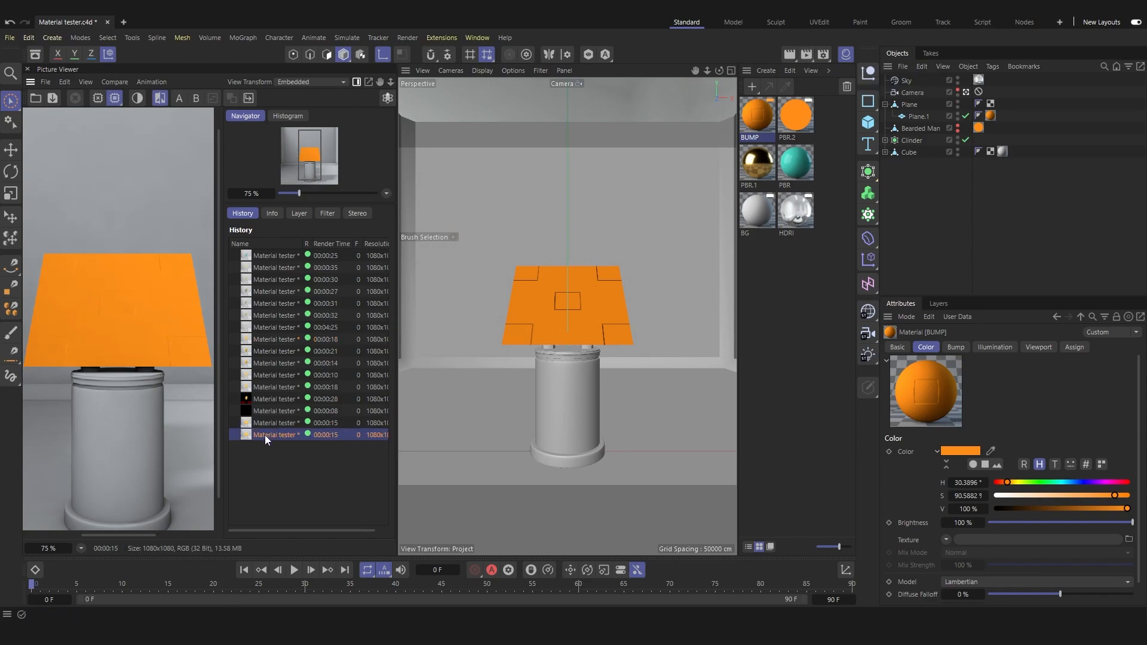
{"action": "left_click", "coordinate": [270, 421]}
{"action": "left_click", "coordinate": [264, 433]}
Raise the BUMP material's Bump strength well above 100% and render the plane again to the Picture Viewer
{"action": "left_click", "coordinate": [760, 117]}
{"action": "double_click", "coordinate": [760, 118]}
{"action": "left_click_drag", "start_coordinate": [845, 110], "coordinate": [671, 100]}
{"action": "left_click_drag", "start_coordinate": [686, 147], "coordinate": [691, 146]}
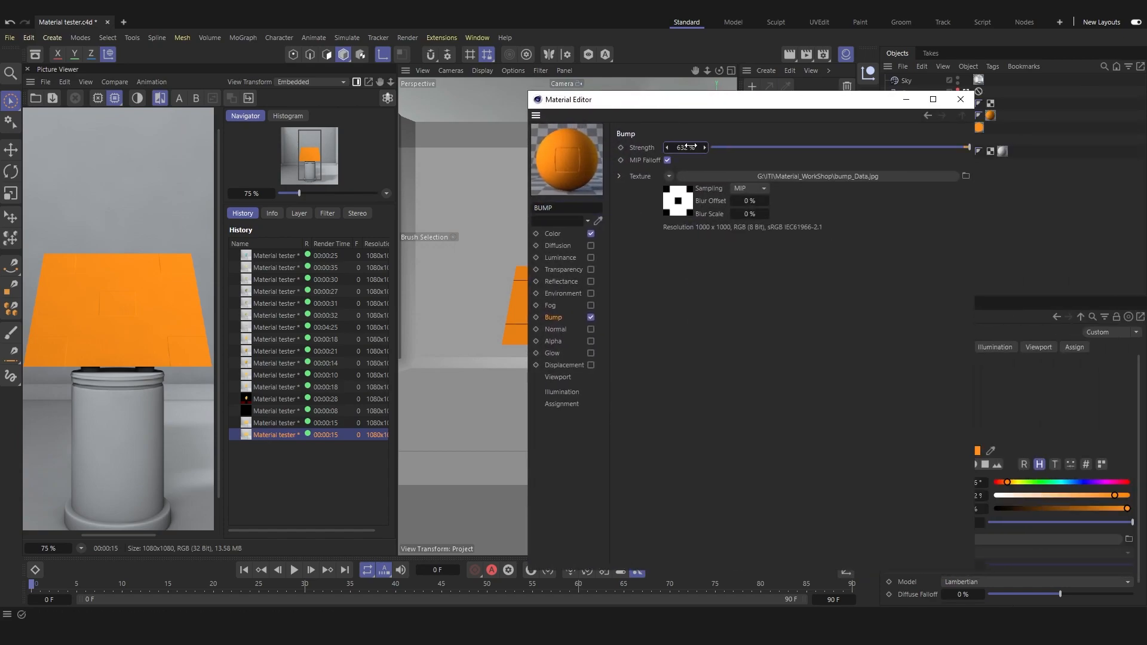
{"action": "left_click", "coordinate": [959, 99]}
{"action": "left_click", "coordinate": [805, 57]}
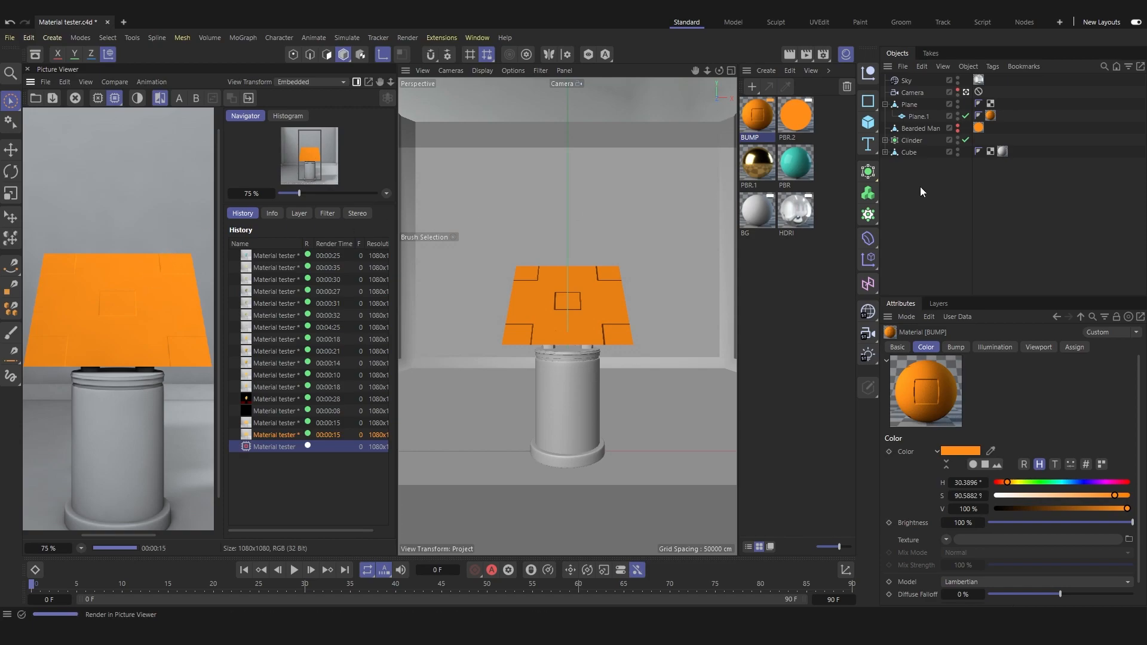
Leave the scene camera and examine the bumped plane in the viewport from several oblique angles
{"action": "left_click", "coordinate": [965, 93]}
{"action": "left_click_drag", "start_coordinate": [645, 359], "coordinate": [608, 330], "text": "alt"}
{"action": "scroll", "coordinate": [581, 305], "scroll_direction": "down", "scroll_amount": 10}
{"action": "scroll", "coordinate": [573, 361], "scroll_direction": "up", "scroll_amount": 8}
{"action": "scroll", "coordinate": [604, 339], "scroll_direction": "up", "scroll_amount": 7}
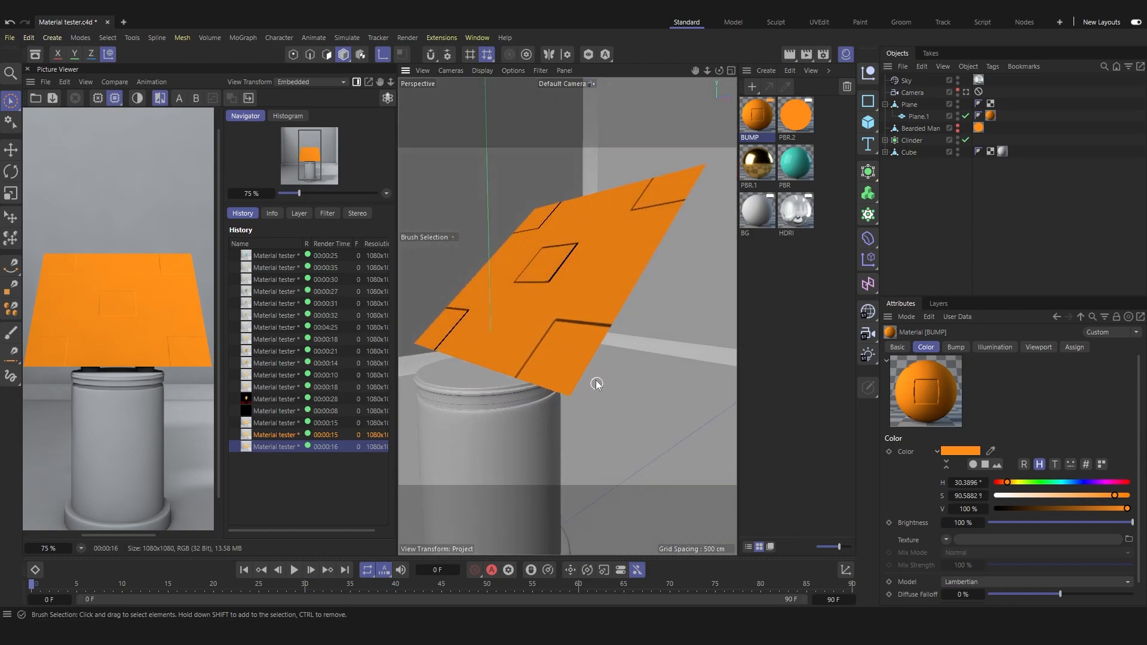
{"action": "mouse_move", "coordinate": [626, 252]}
{"action": "left_mouse_down", "text": "alt"}
{"action": "mouse_move", "coordinate": [651, 270]}
{"action": "mouse_move", "coordinate": [625, 274]}
{"action": "left_mouse_up", "text": "alt"}
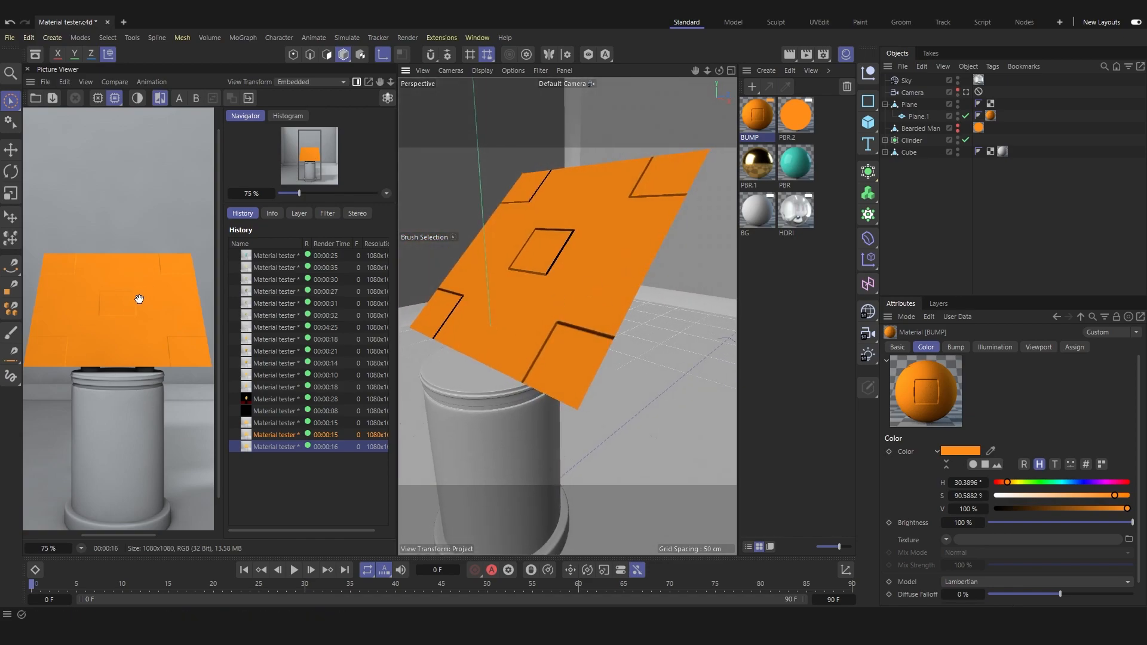
{"action": "mouse_move", "coordinate": [542, 331]}
{"action": "left_mouse_down", "text": "alt"}
{"action": "mouse_move", "coordinate": [601, 302]}
{"action": "mouse_move", "coordinate": [600, 256]}
{"action": "mouse_move", "coordinate": [624, 329]}
{"action": "mouse_move", "coordinate": [559, 330]}
{"action": "left_mouse_up", "text": "alt"}
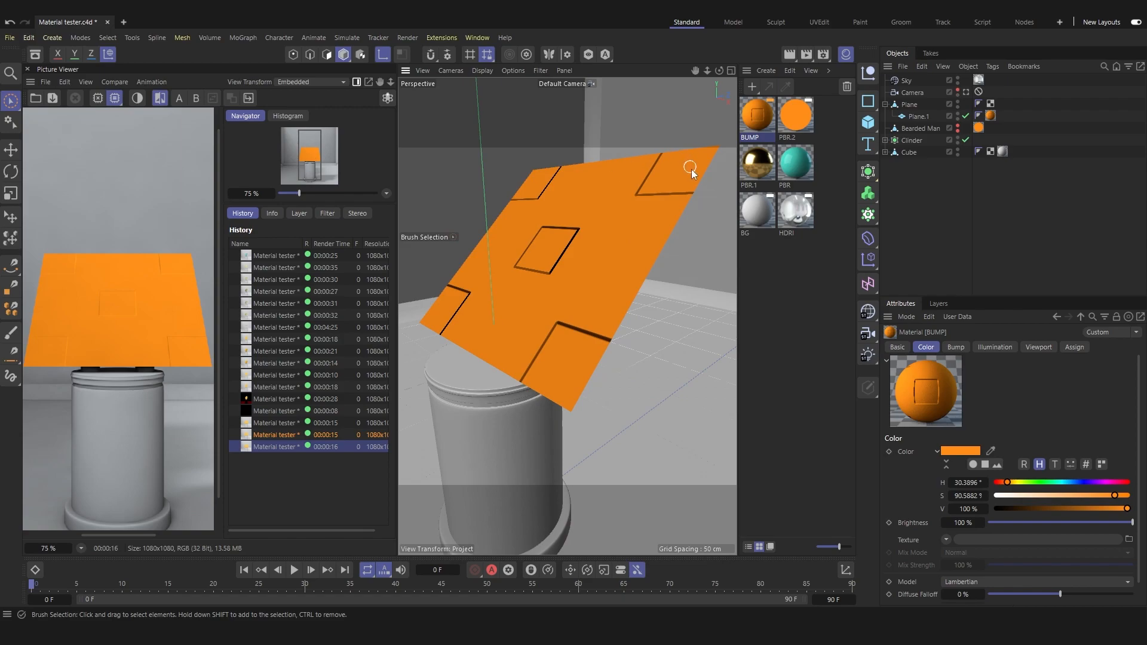
{"action": "mouse_move", "coordinate": [610, 311]}
{"action": "left_mouse_down", "text": "alt"}
{"action": "mouse_move", "coordinate": [621, 306]}
{"action": "mouse_move", "coordinate": [601, 312]}
{"action": "mouse_move", "coordinate": [614, 316]}
{"action": "left_mouse_up", "text": "alt"}
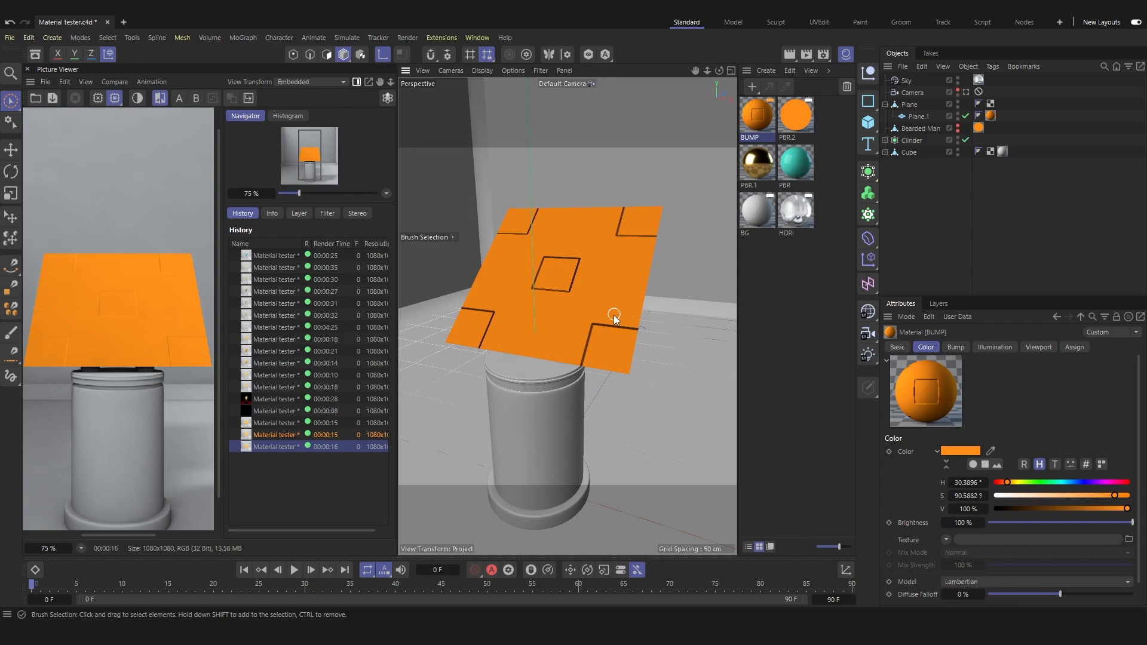
Load bump_Data3.jpg as the BUMP material's Bump texture without copying it to the project, and render through the scene camera
{"action": "double_click", "coordinate": [753, 121]}
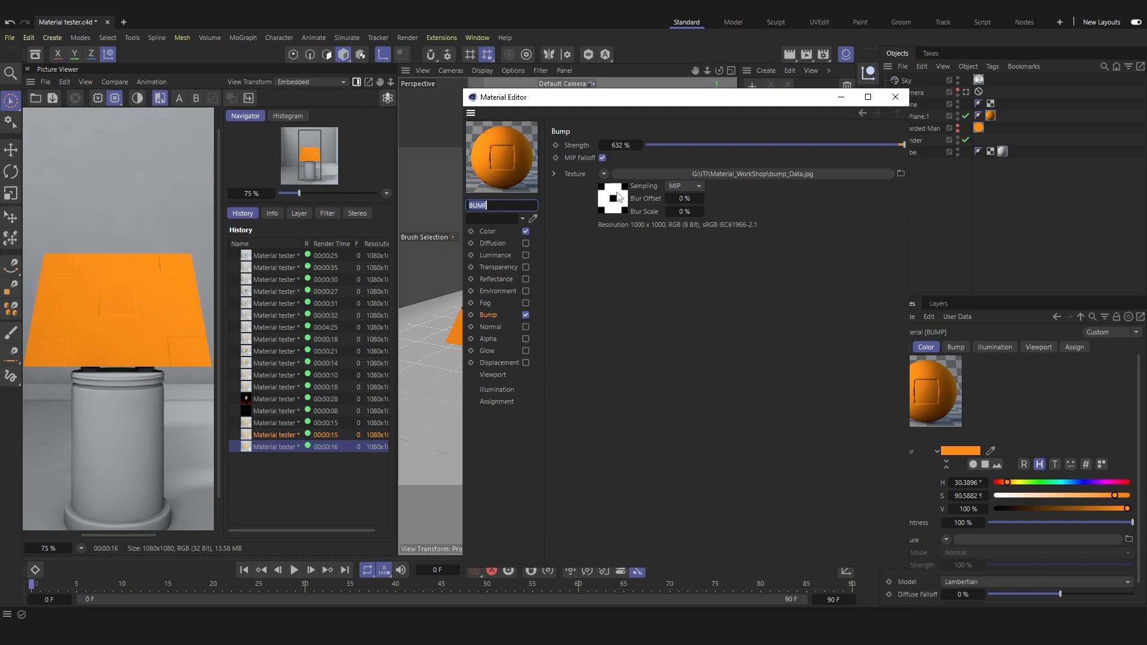
{"action": "left_click_drag", "start_coordinate": [629, 108], "coordinate": [593, 79]}
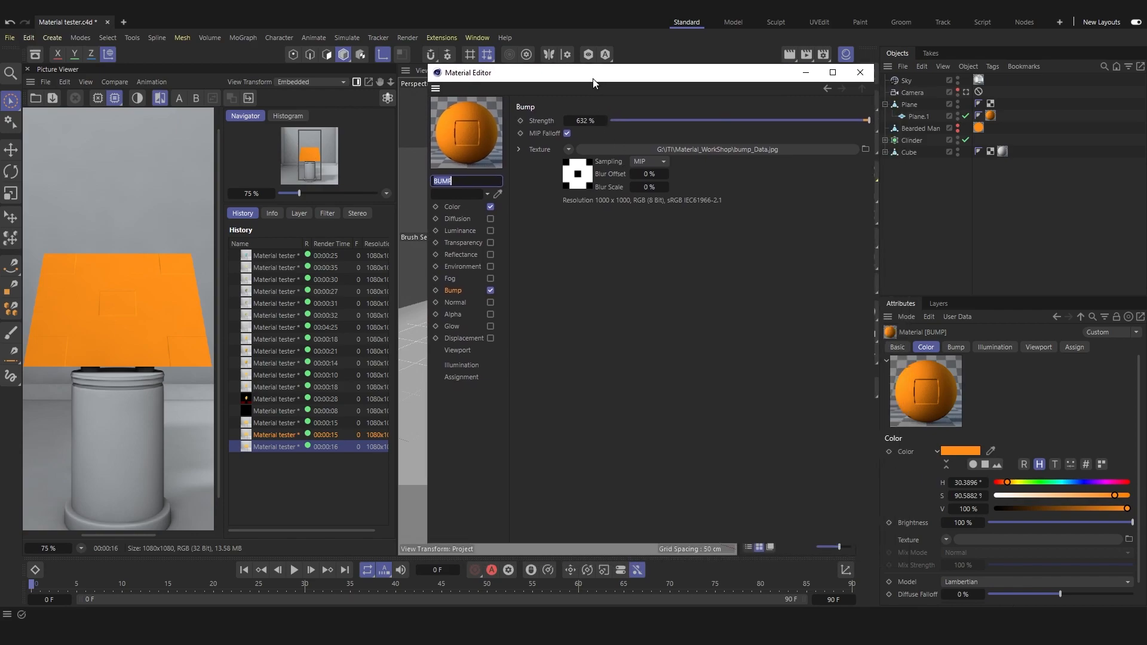
{"action": "left_click", "coordinate": [577, 173]}
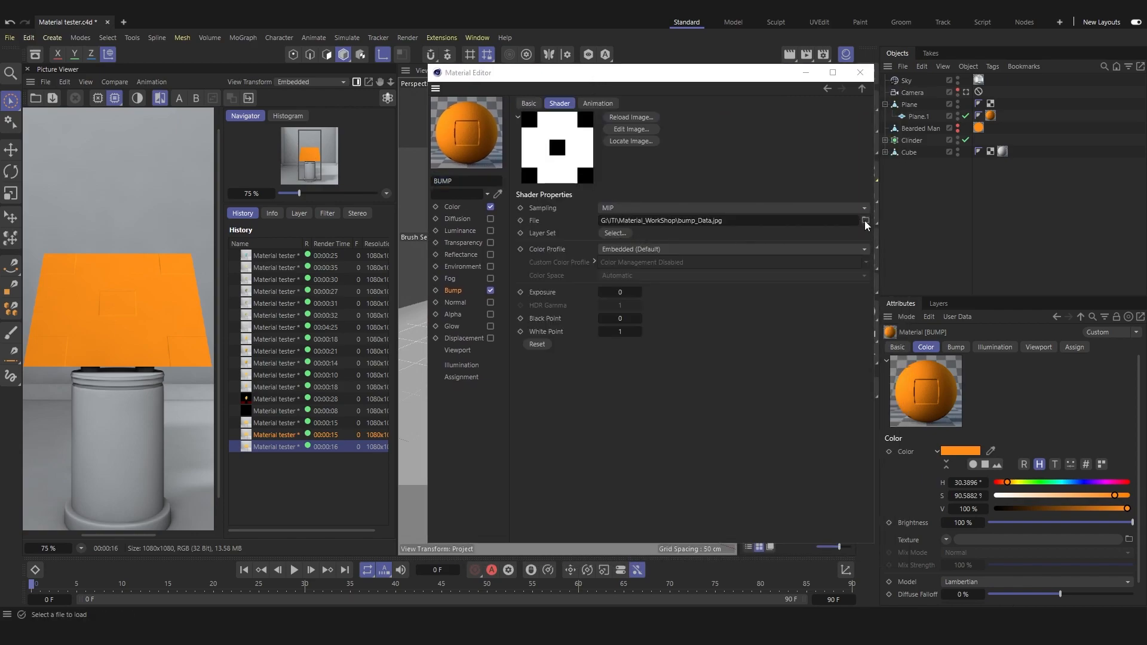
{"action": "left_click", "coordinate": [865, 221]}
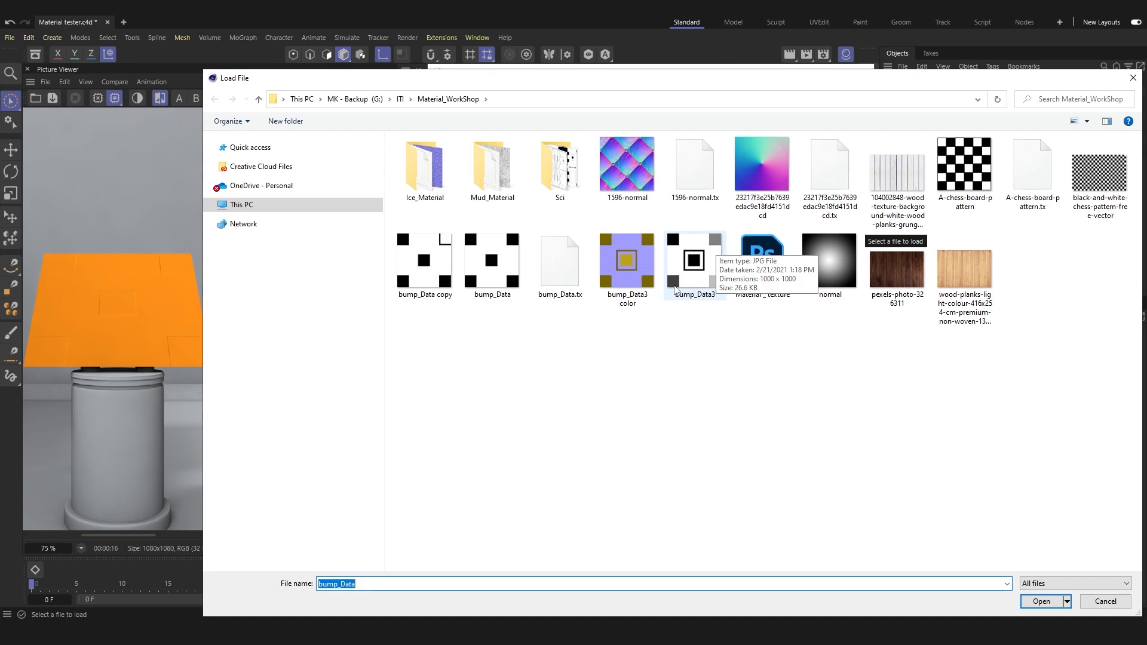
{"action": "left_click", "coordinate": [743, 377]}
{"action": "double_click", "coordinate": [706, 258]}
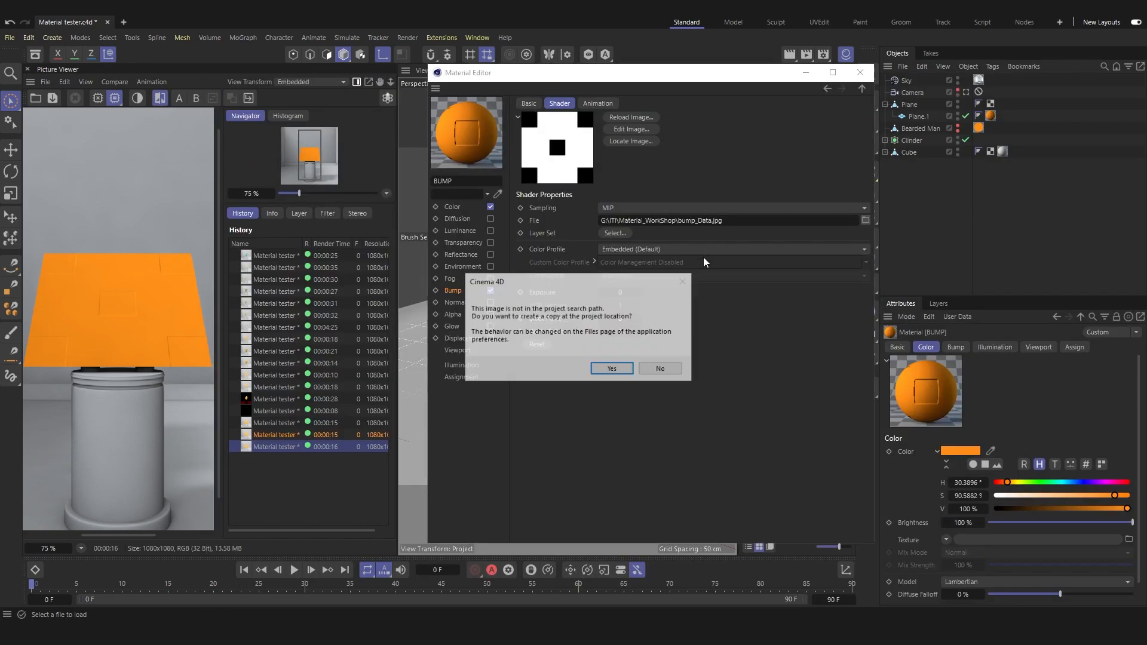
{"action": "left_click", "coordinate": [659, 368]}
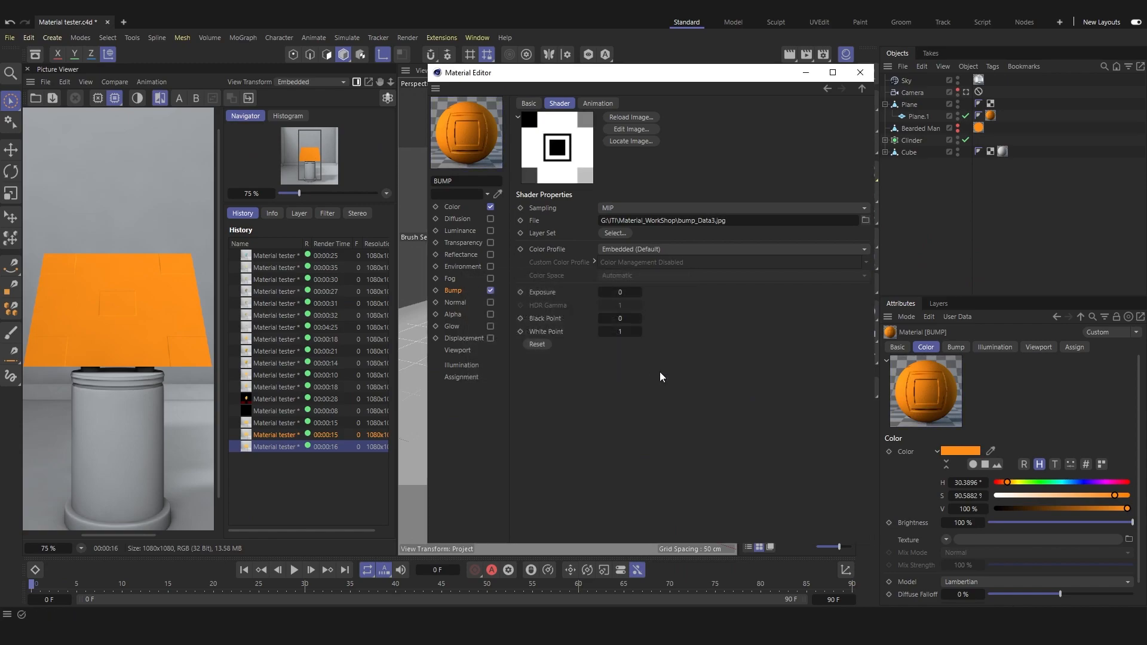
{"action": "left_click", "coordinate": [858, 77]}
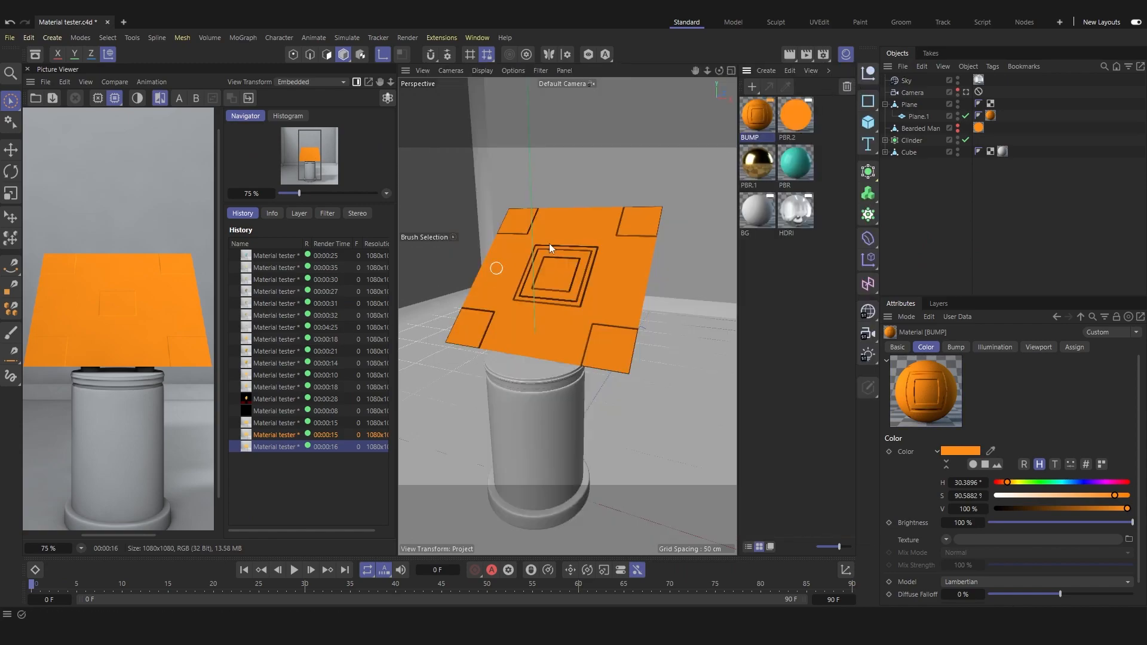
{"action": "left_click", "coordinate": [966, 92]}
{"action": "left_click", "coordinate": [805, 55]}
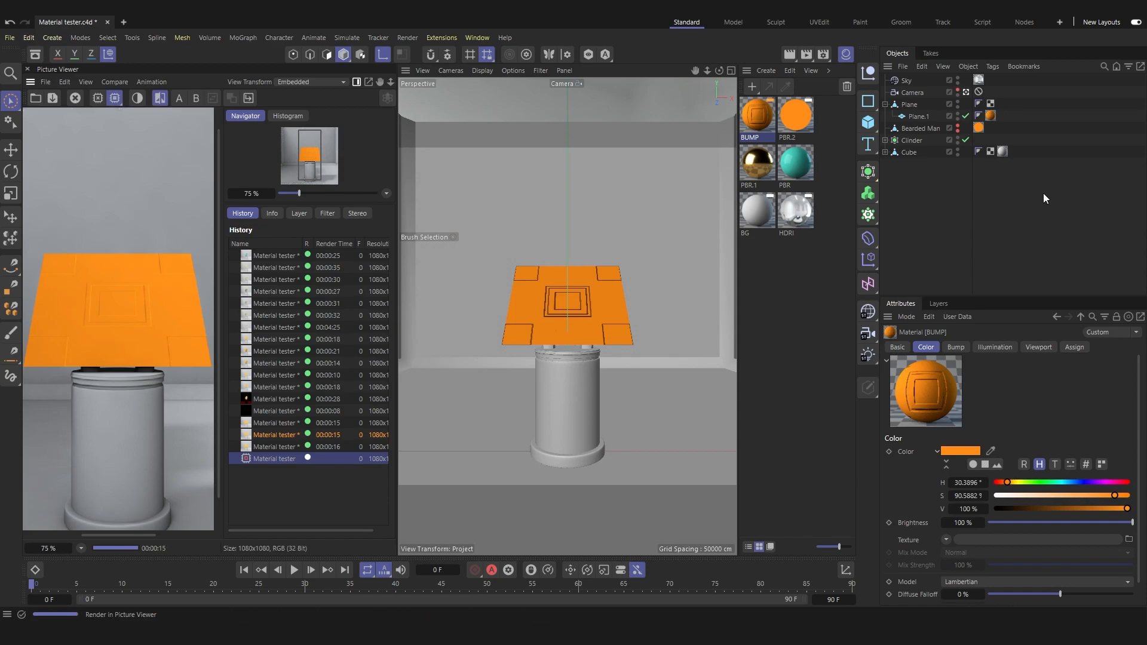
Examine the plane on its pedestal from outside the scene camera, clear any accidental object selection, and return to the camera view
{"action": "left_click", "coordinate": [966, 92]}
{"action": "left_click_drag", "start_coordinate": [597, 281], "coordinate": [615, 347], "text": "alt"}
{"action": "scroll", "coordinate": [618, 348], "scroll_direction": "down", "scroll_amount": 8}
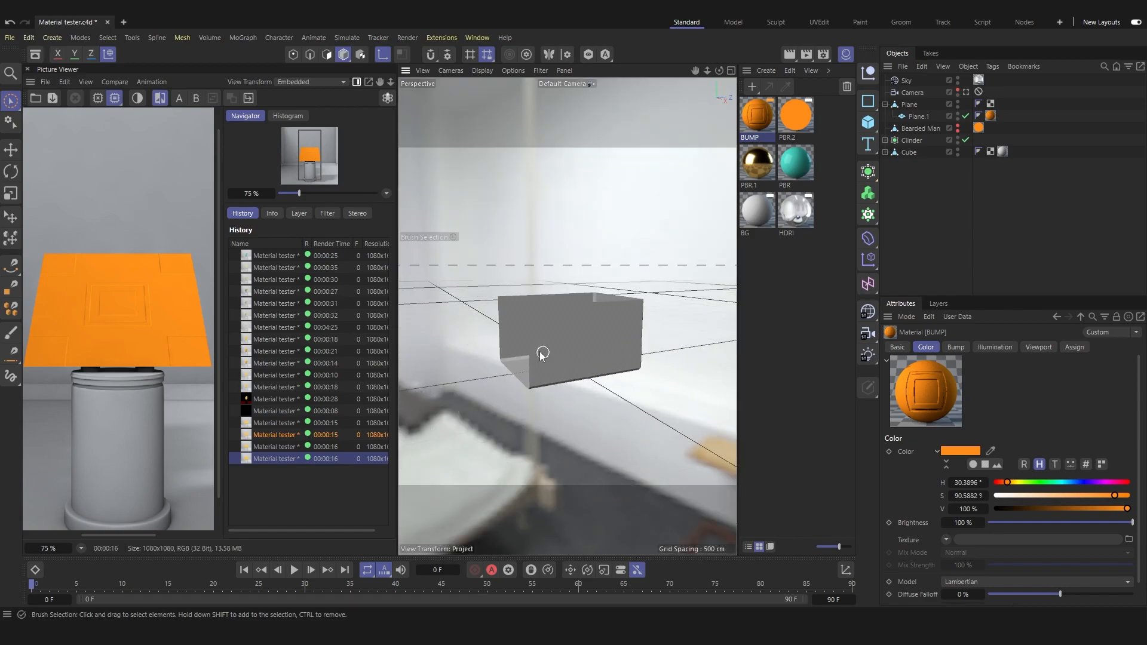
{"action": "left_click", "coordinate": [539, 351]}
{"action": "left_click_drag", "start_coordinate": [540, 351], "coordinate": [522, 338], "text": "alt"}
{"action": "left_click_drag", "start_coordinate": [614, 357], "coordinate": [669, 352], "text": "alt"}
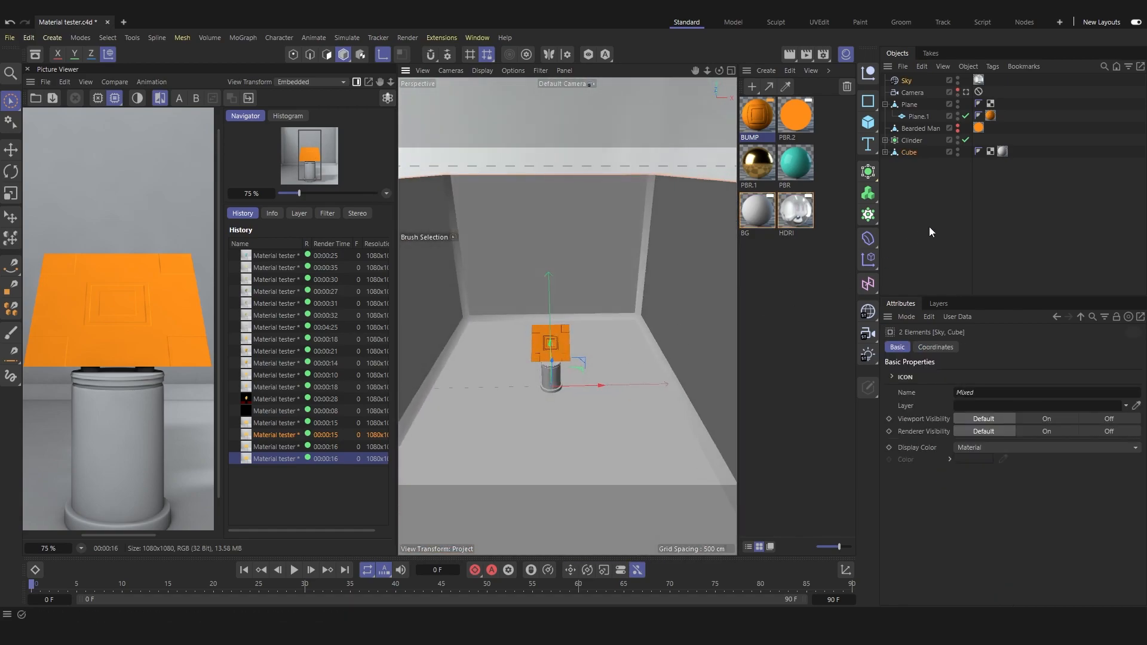
{"action": "left_click", "coordinate": [919, 231]}
{"action": "left_click_drag", "start_coordinate": [575, 371], "coordinate": [535, 341], "text": "alt"}
{"action": "scroll", "coordinate": [535, 342], "scroll_direction": "up", "scroll_amount": 3}
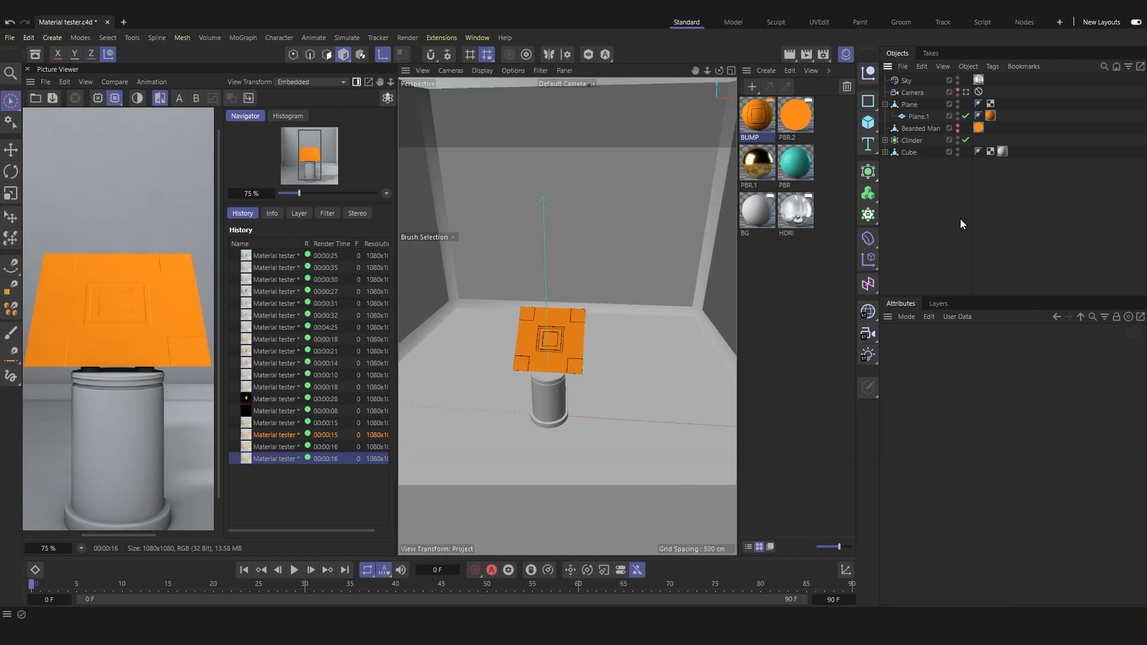
{"action": "left_click", "coordinate": [965, 92]}
Replace the BUMP material's Bump channel with Displacement, using bump_Data.jpg as the displacement texture
{"action": "double_click", "coordinate": [757, 114]}
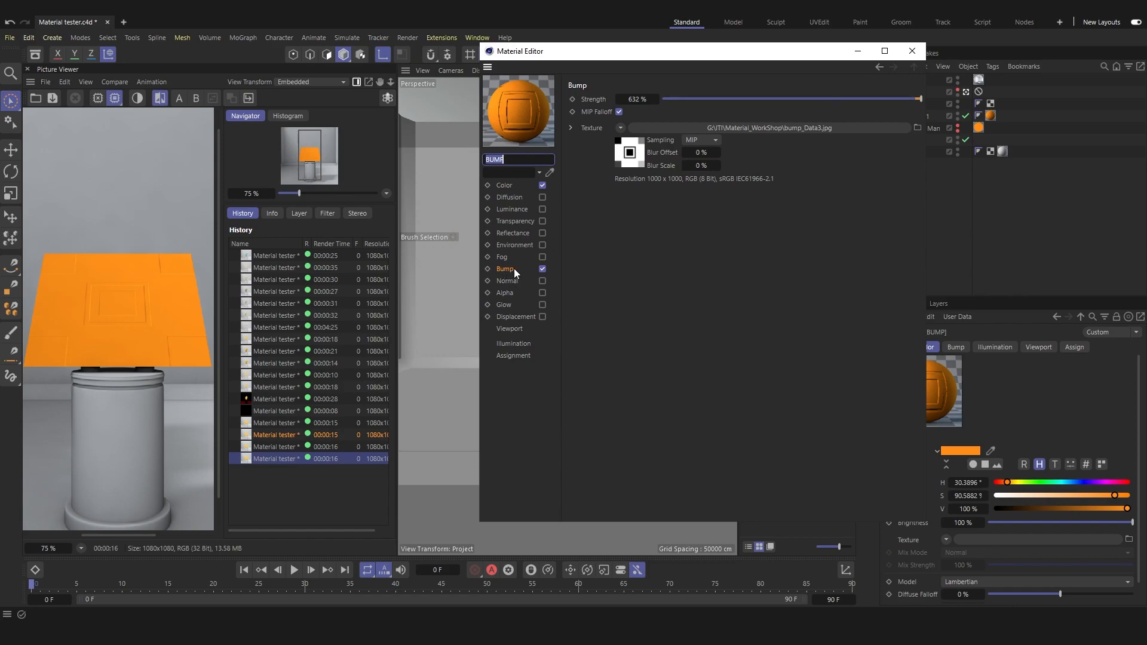
{"action": "left_click", "coordinate": [542, 269]}
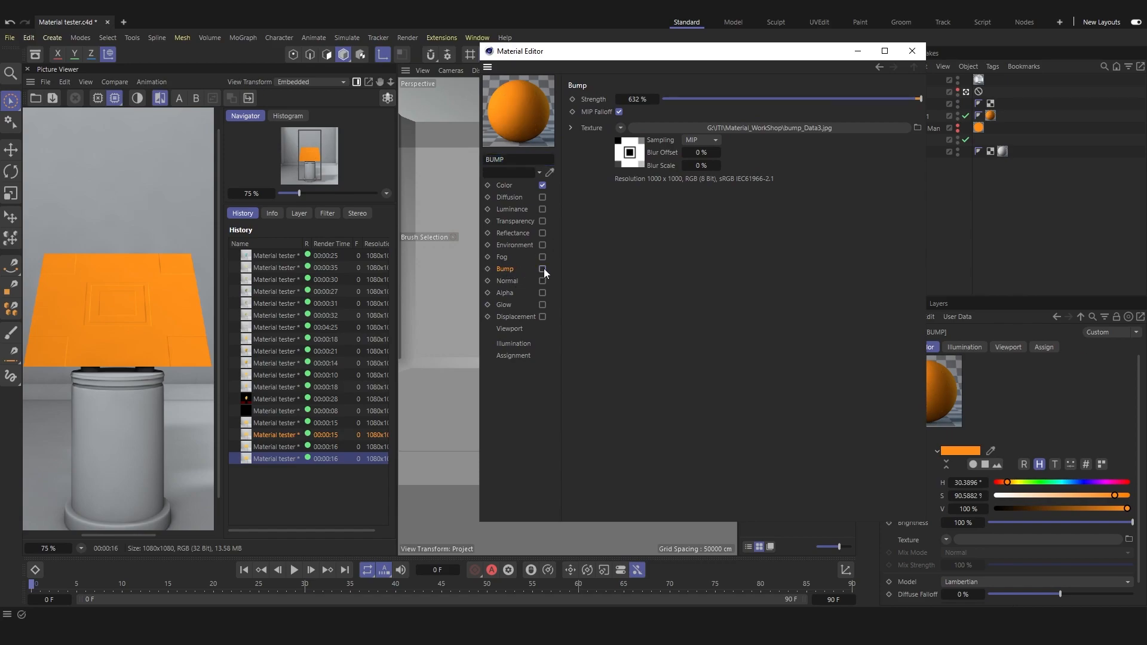
{"action": "left_click", "coordinate": [541, 317]}
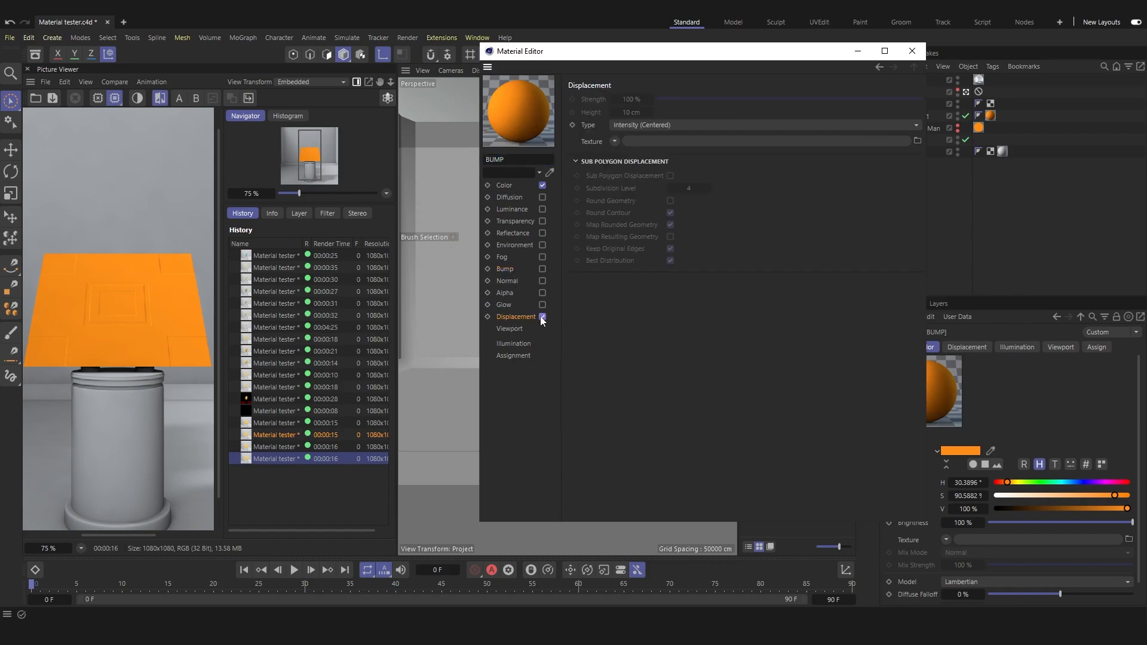
{"action": "left_click", "coordinate": [916, 141]}
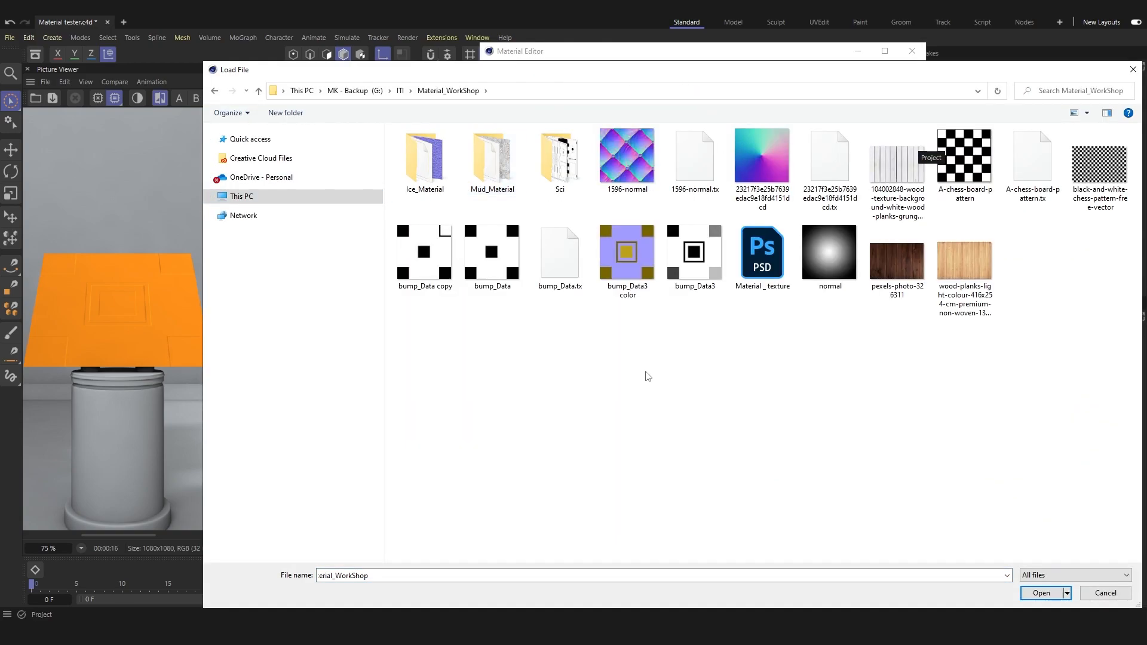
{"action": "double_click", "coordinate": [491, 252]}
{"action": "left_click_drag", "start_coordinate": [614, 55], "coordinate": [604, 56]}
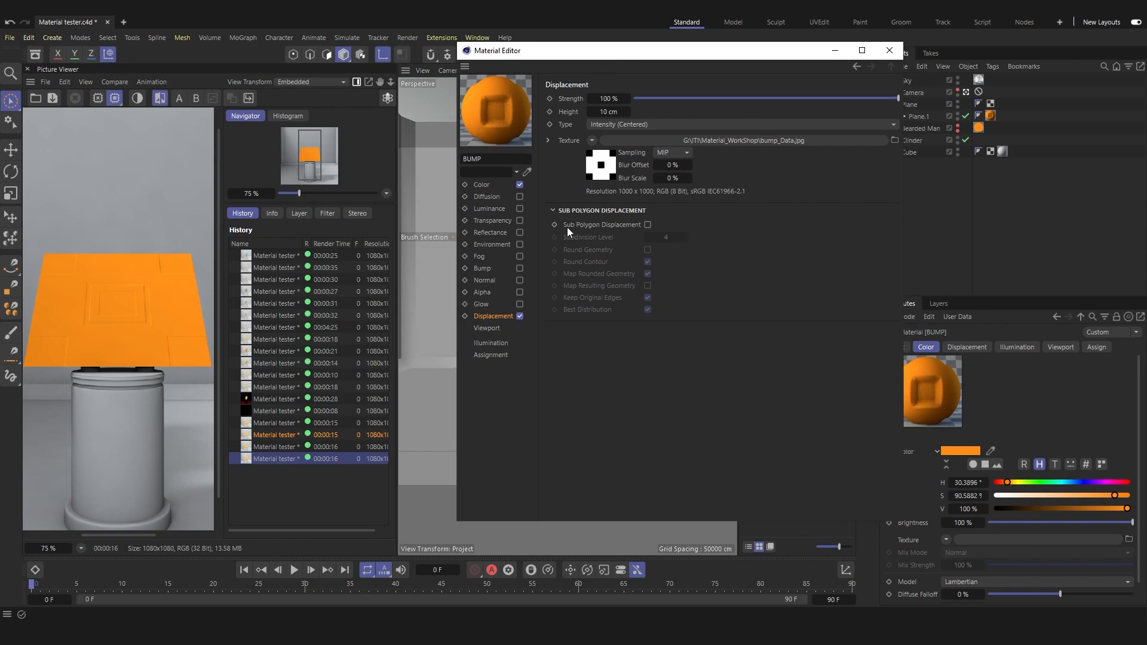
Enable Sub Polygon Displacement for the BUMP material and render the plane to the Picture Viewer
{"action": "left_click", "coordinate": [648, 224]}
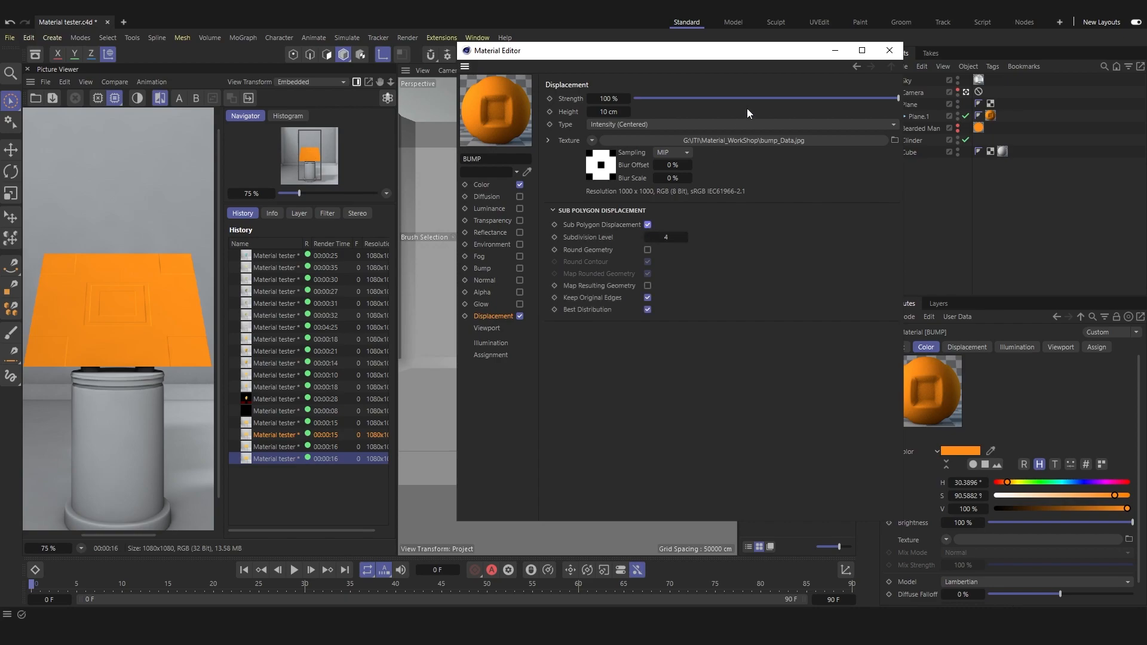
{"action": "left_click_drag", "start_coordinate": [738, 54], "coordinate": [709, 70]}
{"action": "left_click", "coordinate": [860, 67]}
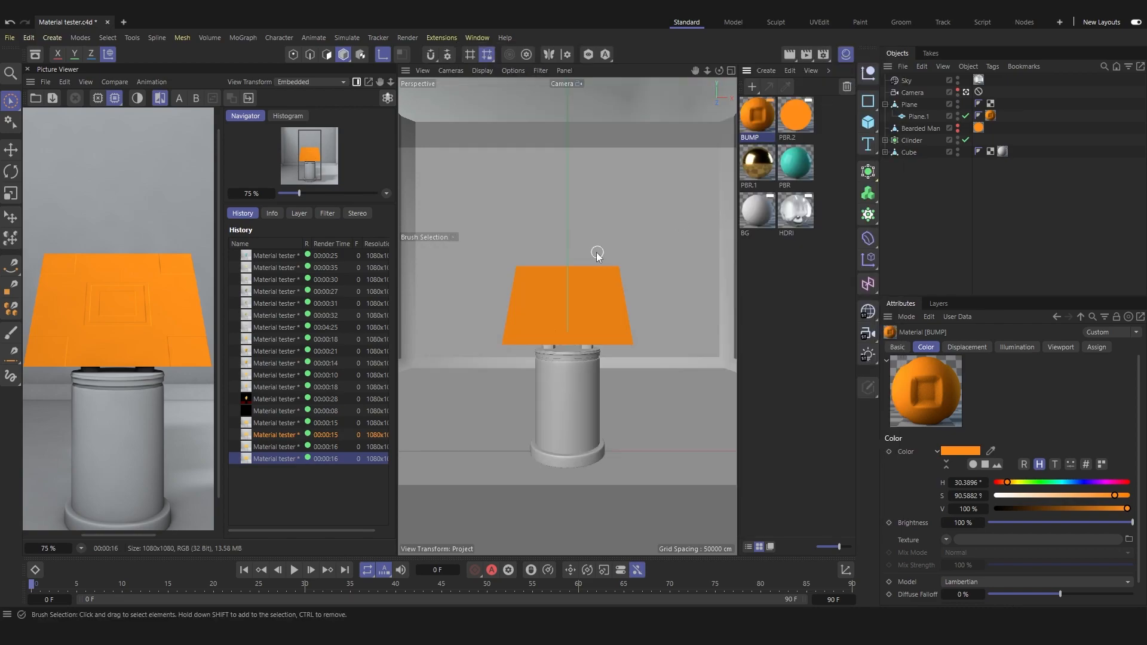
{"action": "left_click", "coordinate": [805, 55]}
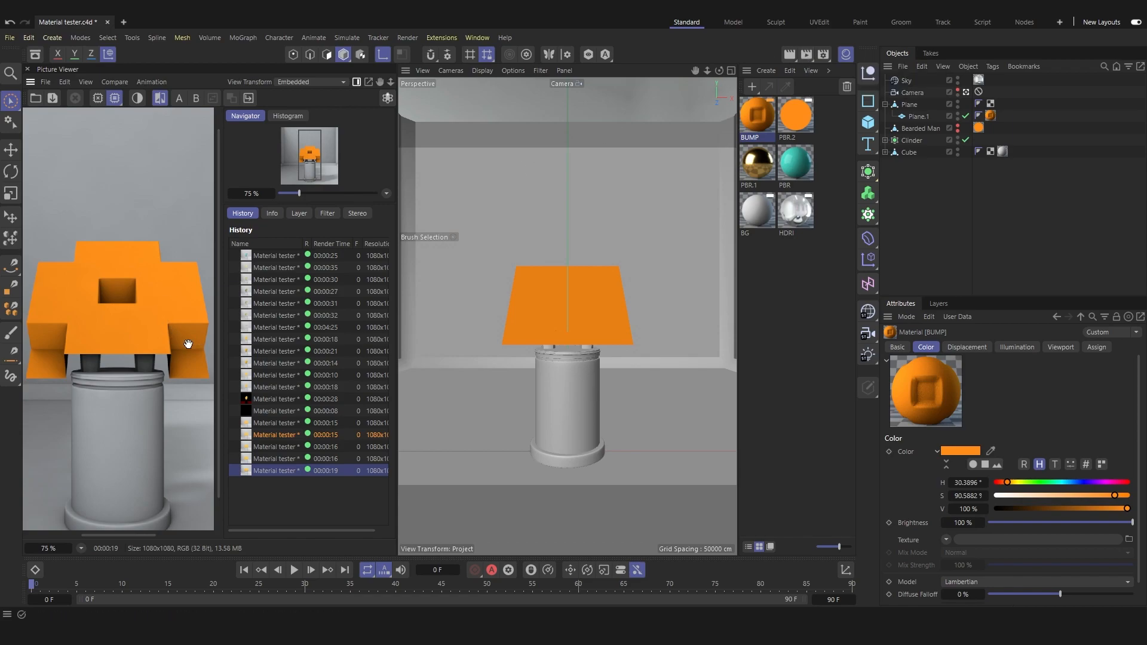
Turn off Sub Polygon Displacement in the BUMP material's Displacement channel
{"action": "left_click", "coordinate": [965, 92]}
{"action": "left_click_drag", "start_coordinate": [571, 328], "coordinate": [543, 345], "text": "alt"}
{"action": "scroll", "coordinate": [542, 345], "scroll_direction": "up", "scroll_amount": 5}
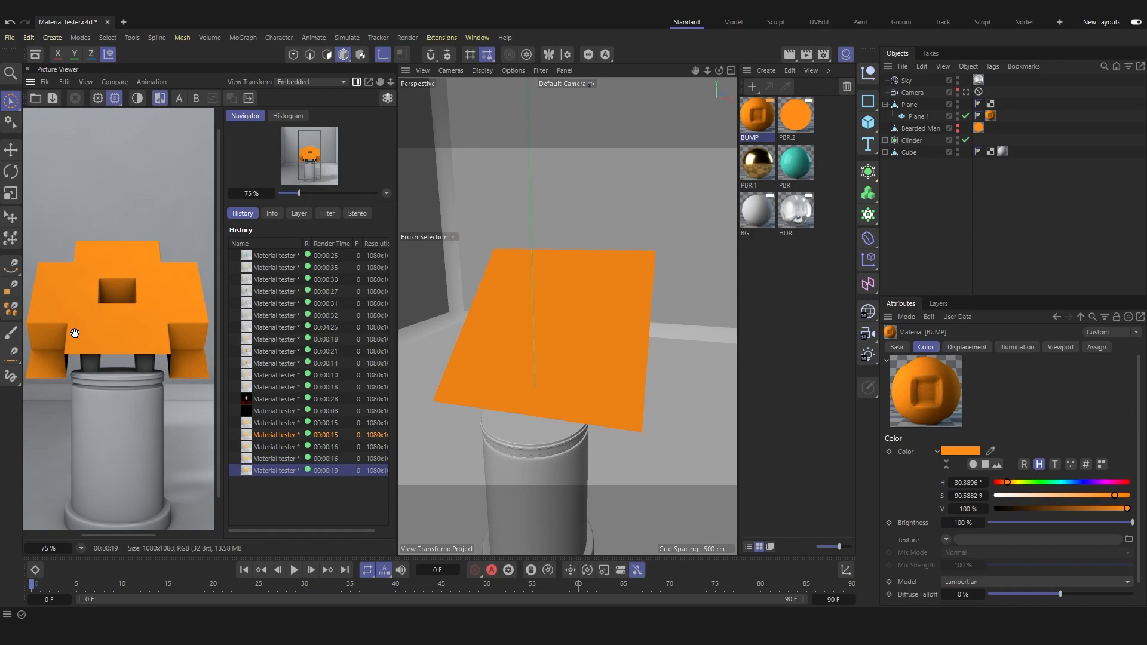
{"action": "double_click", "coordinate": [761, 124]}
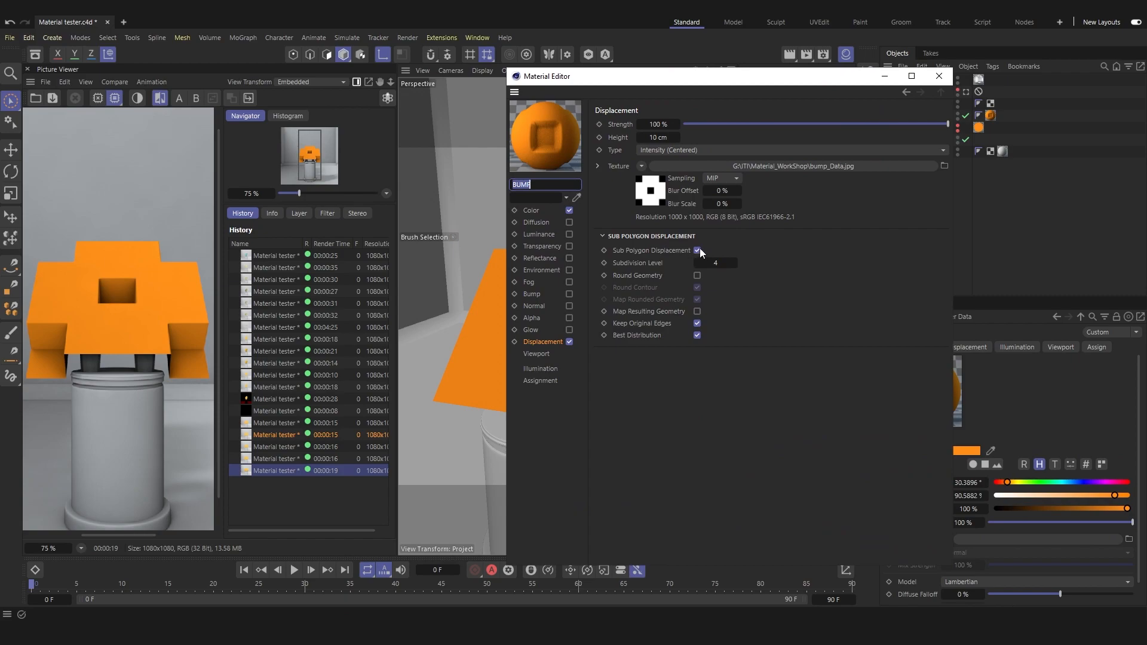
{"action": "left_click", "coordinate": [939, 76]}
Stop the render started from the default camera and render the plane through the scene camera instead
{"action": "key", "text": "shift+r"}
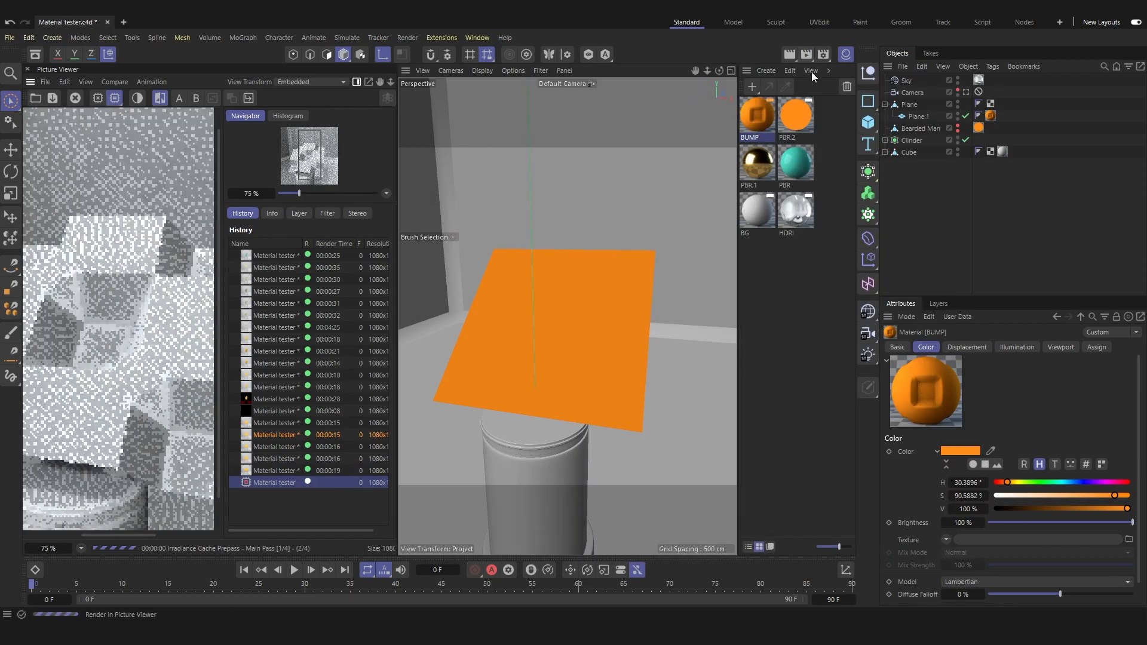
{"action": "left_click", "coordinate": [75, 98]}
{"action": "left_click", "coordinate": [589, 359]}
{"action": "left_click", "coordinate": [966, 93]}
{"action": "key", "text": "shift+r"}
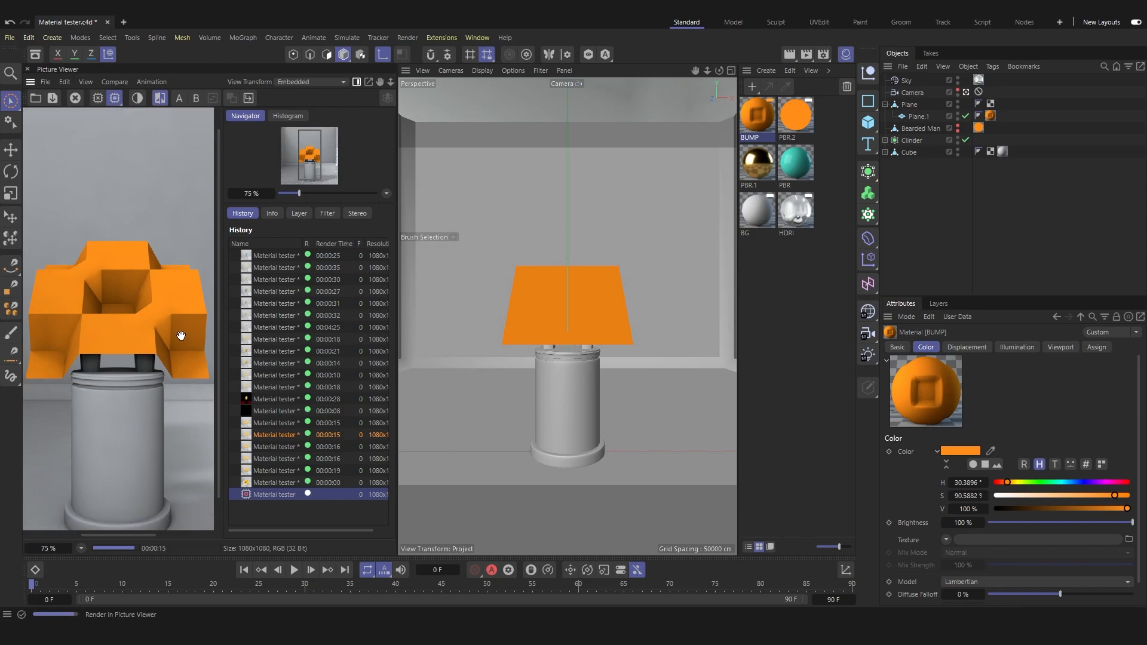
Set the BUMP material's Displacement strength to -83% and render the plane to the Picture Viewer
{"action": "double_click", "coordinate": [765, 114]}
{"action": "left_click_drag", "start_coordinate": [792, 106], "coordinate": [612, 97]}
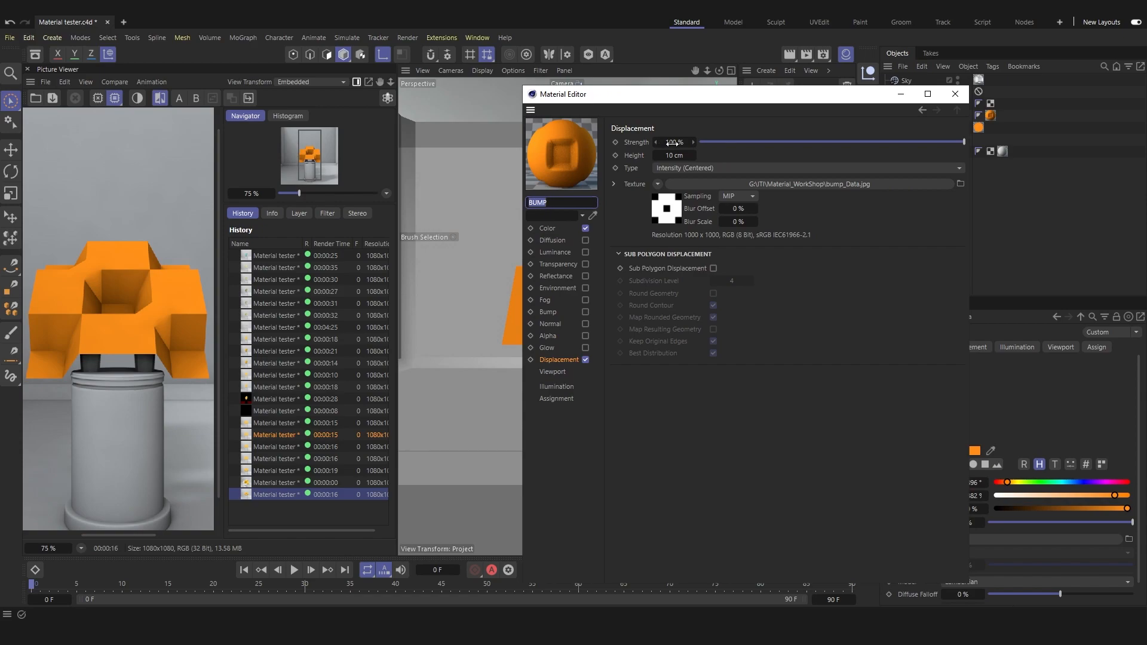
{"action": "left_click_drag", "start_coordinate": [857, 146], "coordinate": [722, 144]}
{"action": "left_click", "coordinate": [955, 94]}
{"action": "left_click", "coordinate": [811, 55]}
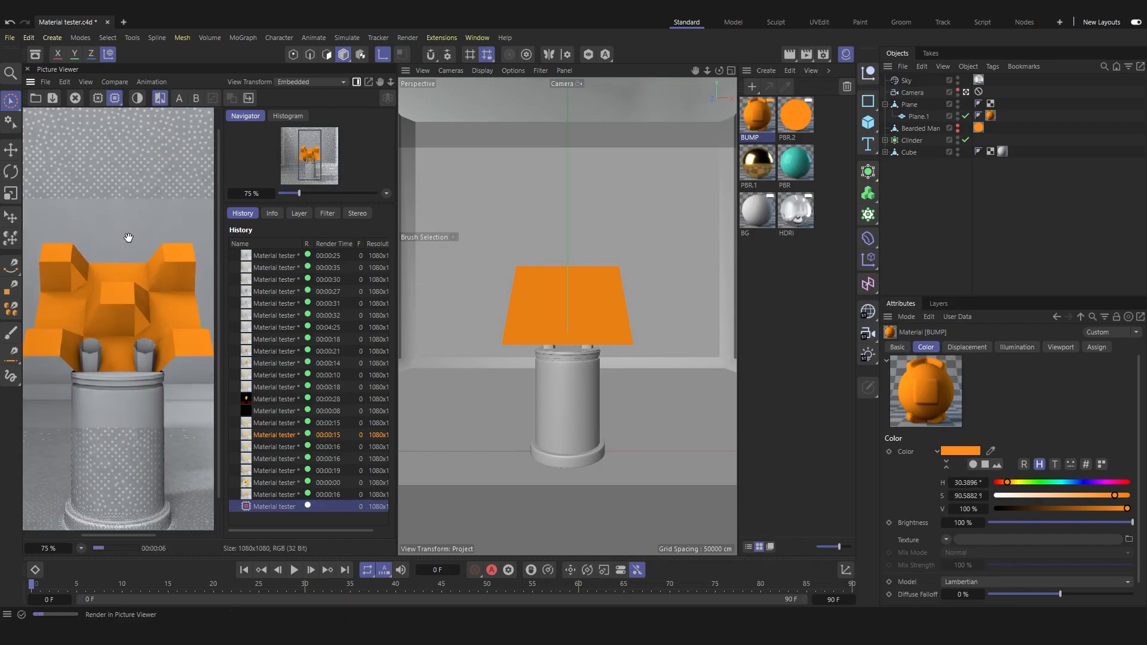
Re-enable Sub Polygon Displacement for the BUMP material and render the inverted displacement to the Picture Viewer
{"action": "double_click", "coordinate": [750, 113]}
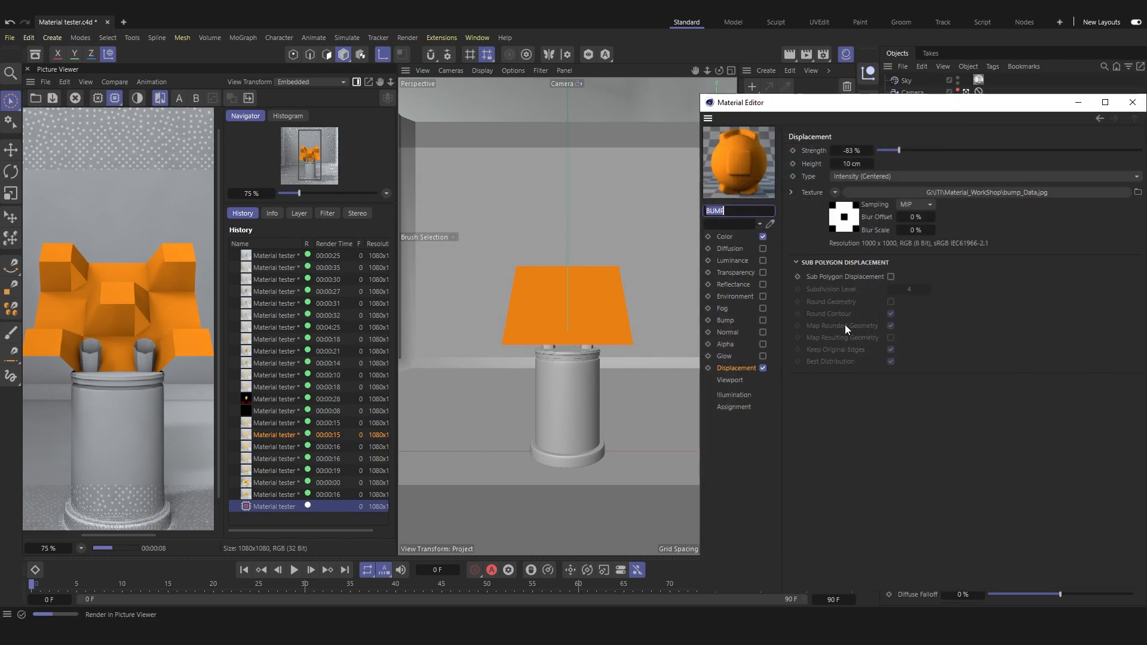
{"action": "left_click", "coordinate": [891, 276]}
{"action": "left_click_drag", "start_coordinate": [794, 105], "coordinate": [757, 111]}
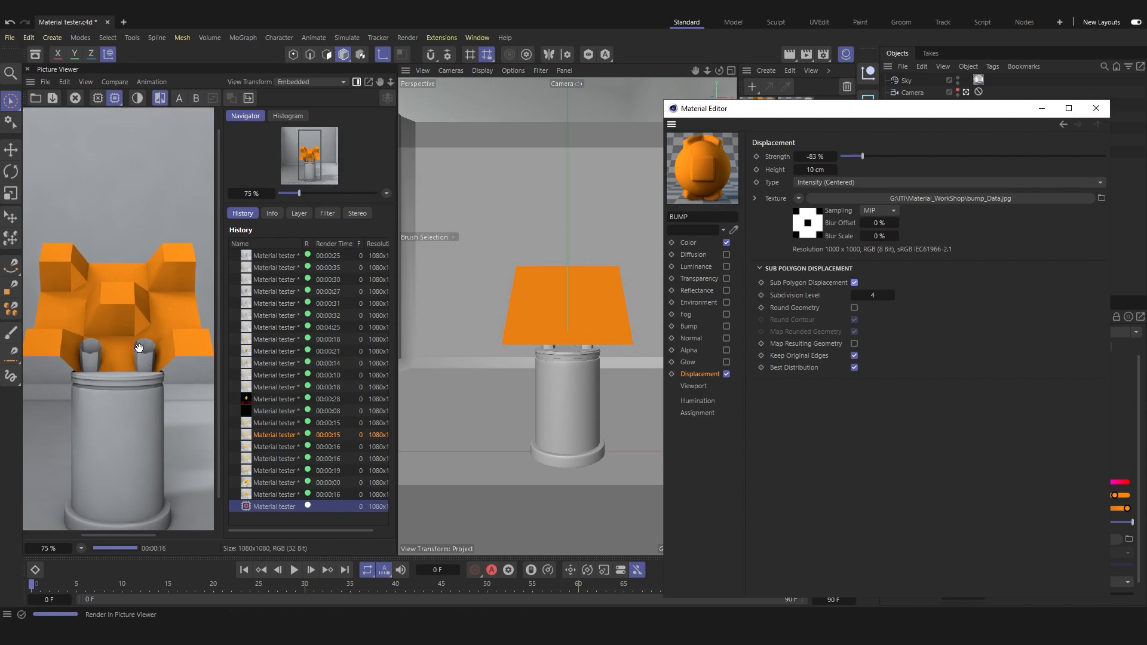
{"action": "left_click", "coordinate": [1095, 109]}
{"action": "left_click", "coordinate": [807, 54]}
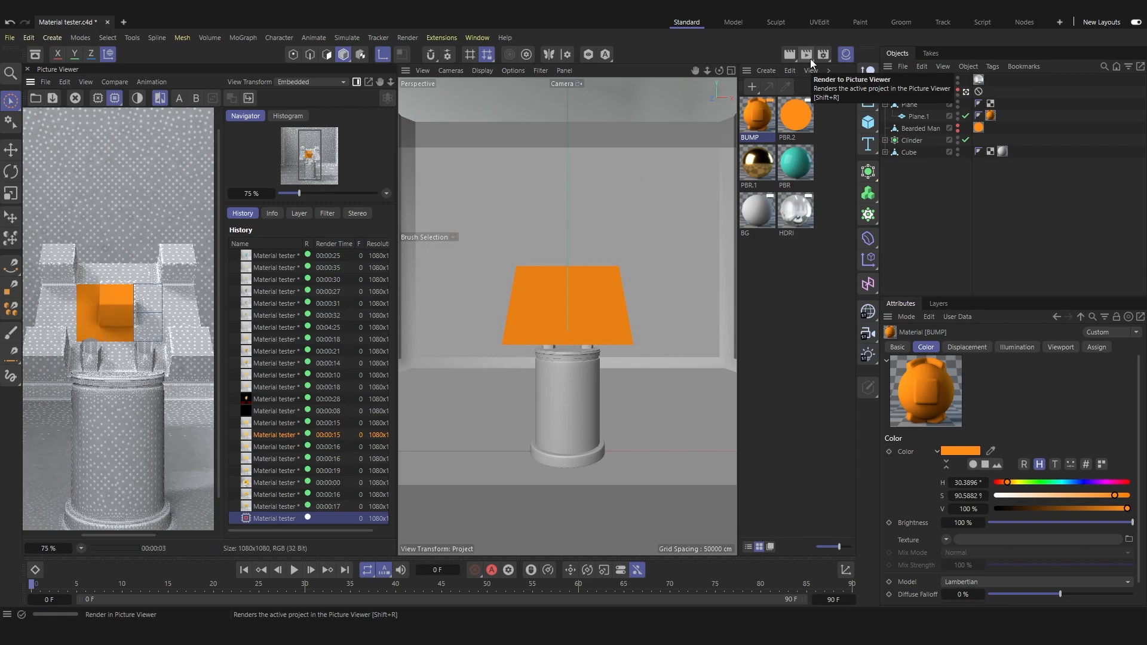
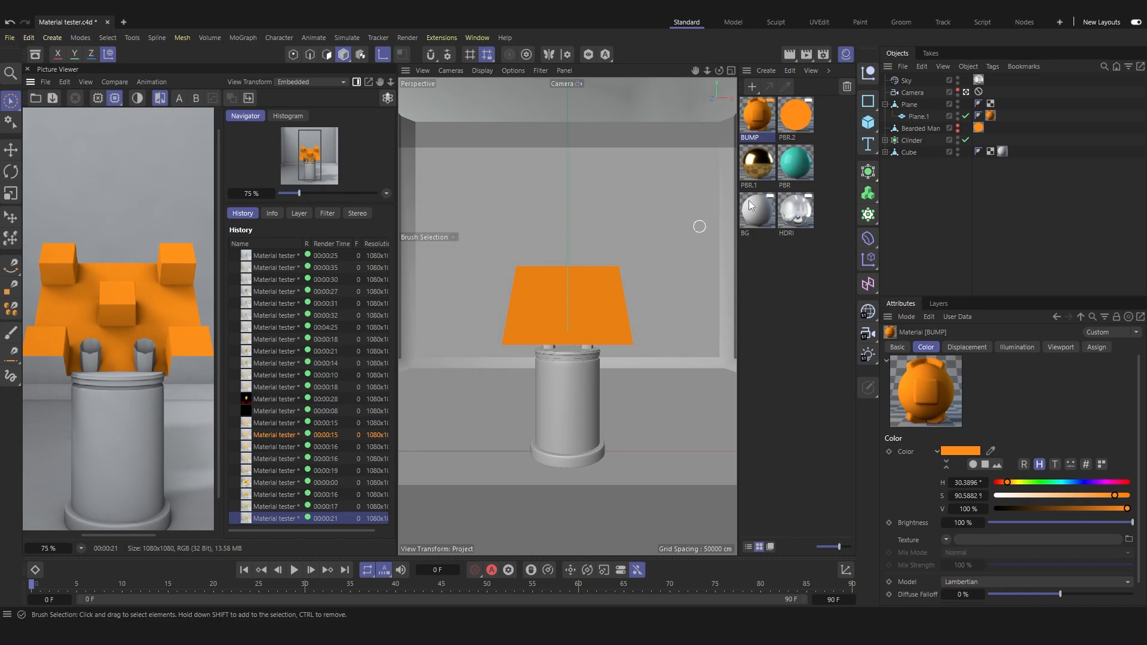
Turn off the Displacement channel of the BUMP material
{"action": "double_click", "coordinate": [759, 117]}
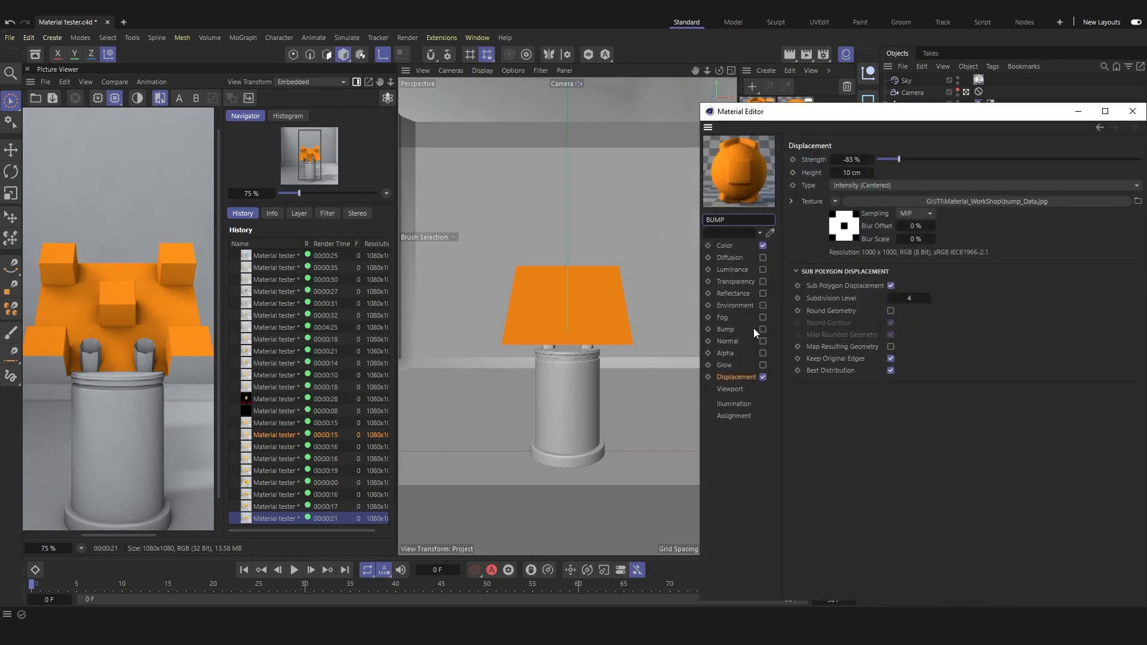
{"action": "left_click_drag", "start_coordinate": [764, 114], "coordinate": [565, 103]}
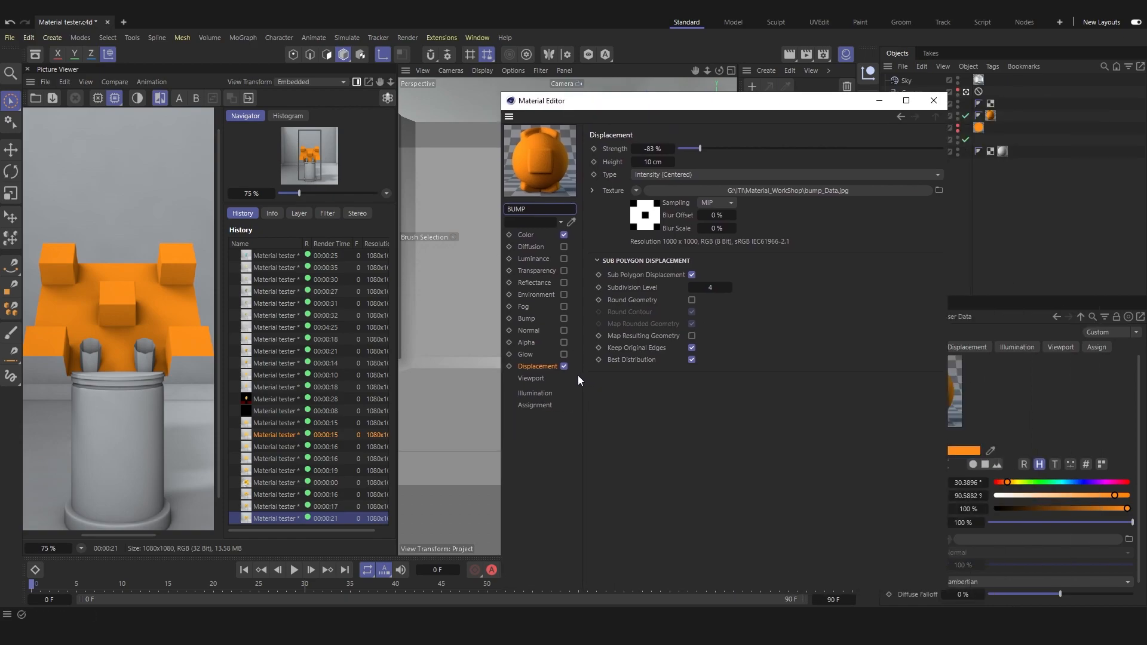
{"action": "left_click", "coordinate": [564, 366]}
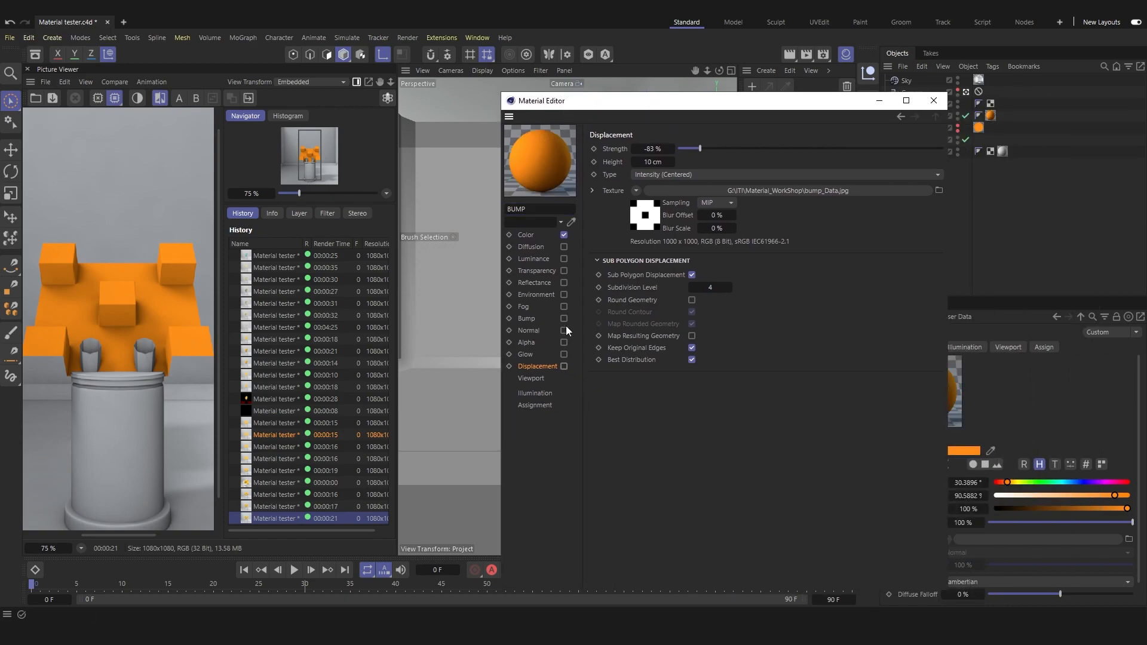
Create a new PBR material, disable its Reflectance channel and enable its Normal channel
{"action": "left_click", "coordinate": [853, 131]}
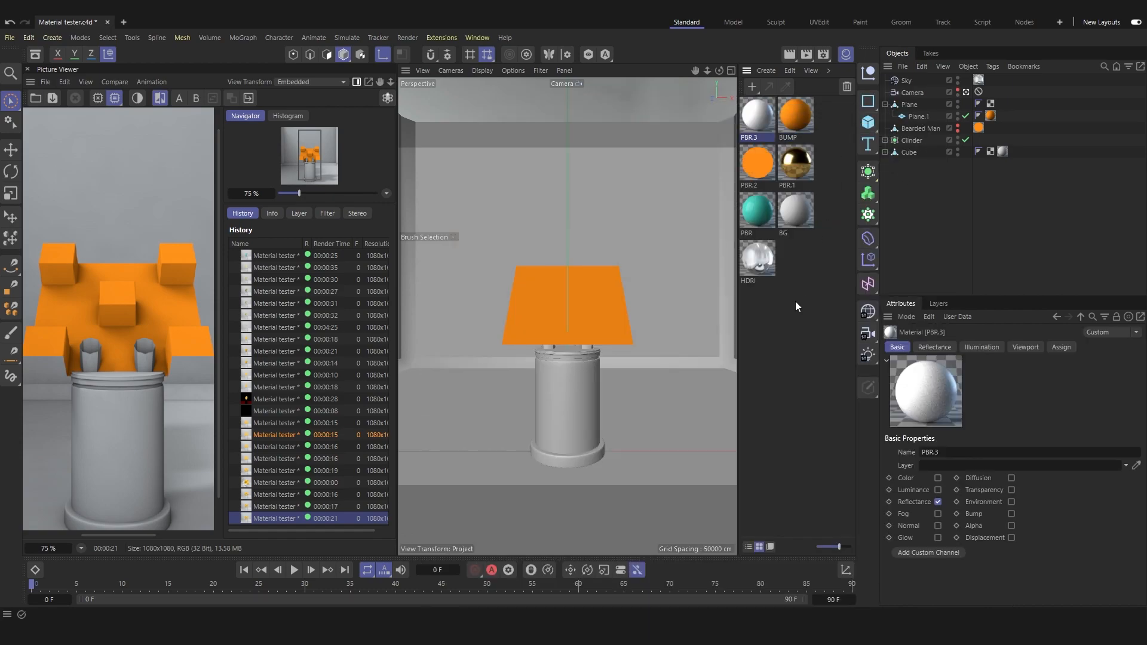
{"action": "double_click", "coordinate": [772, 110]}
{"action": "left_click_drag", "start_coordinate": [762, 116], "coordinate": [603, 98]}
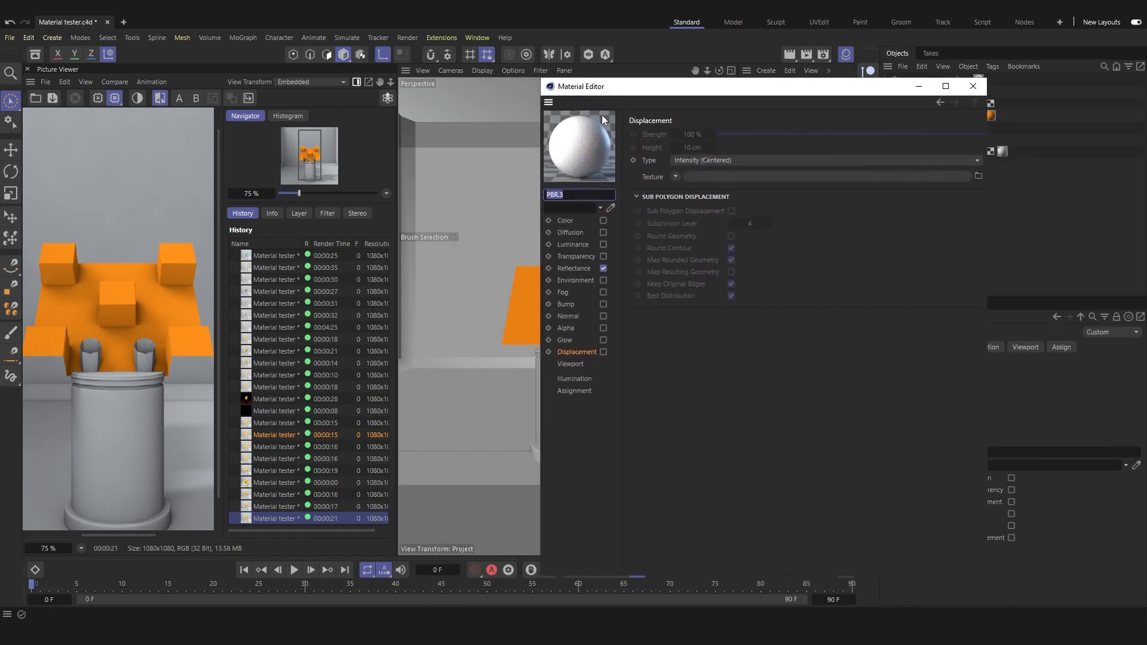
{"action": "left_click", "coordinate": [603, 268]}
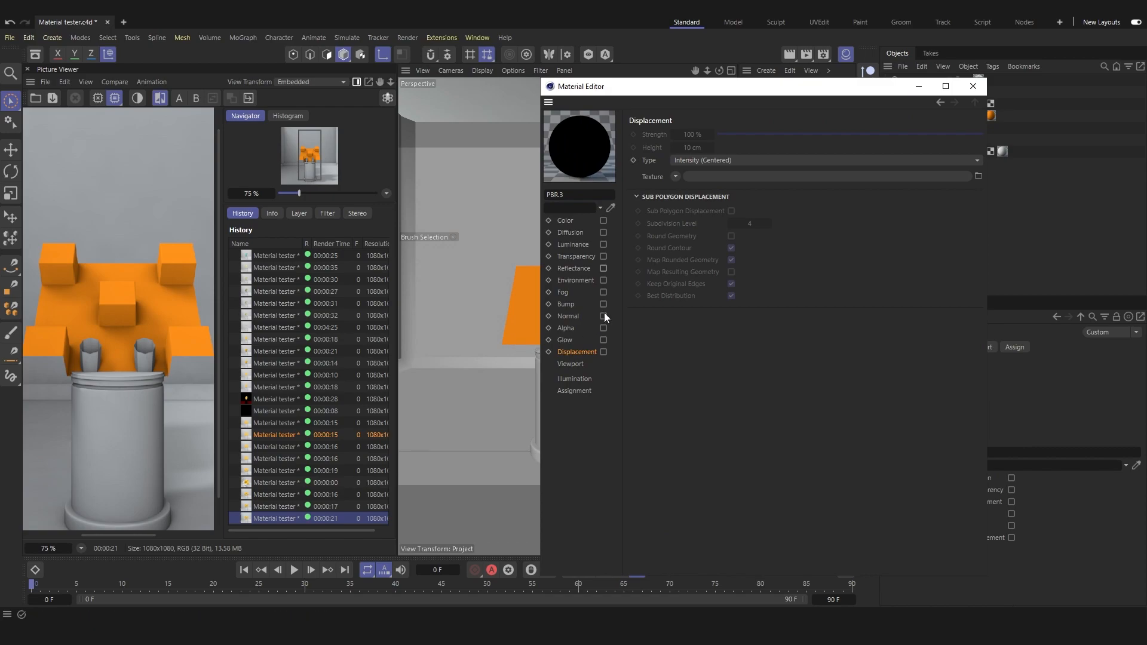
{"action": "left_click", "coordinate": [603, 315]}
{"action": "left_click_drag", "start_coordinate": [601, 92], "coordinate": [415, 86]}
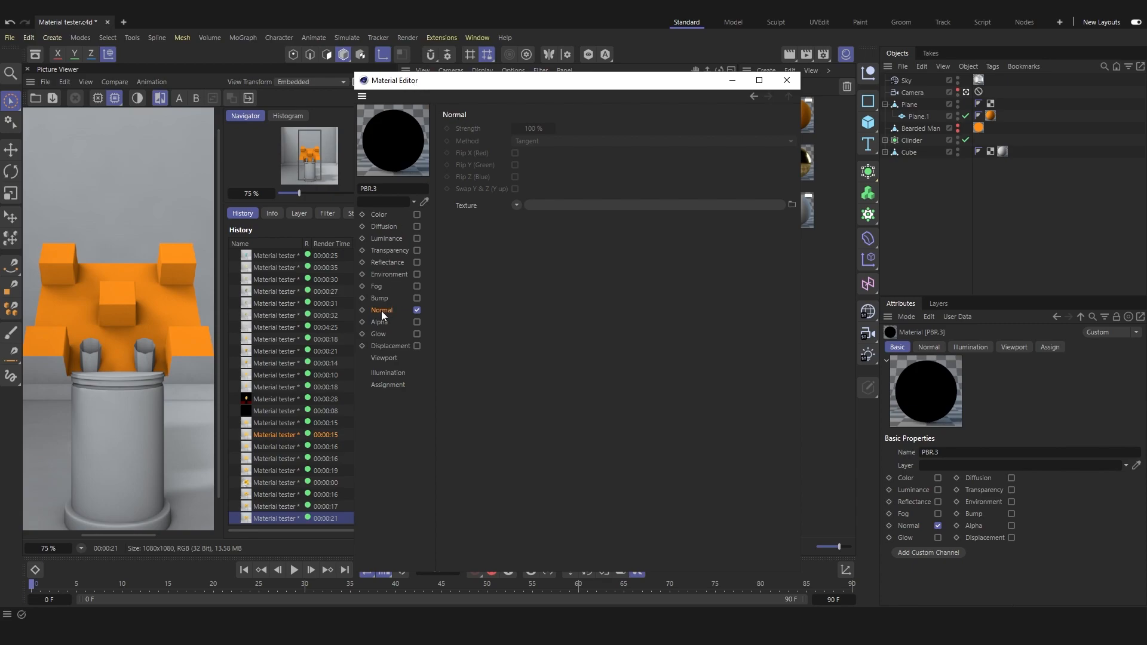
Load 1596-normal from the Material_WorkShop folder as the PBR.3 Normal texture, without copying it to the project location
{"action": "left_click", "coordinate": [791, 204]}
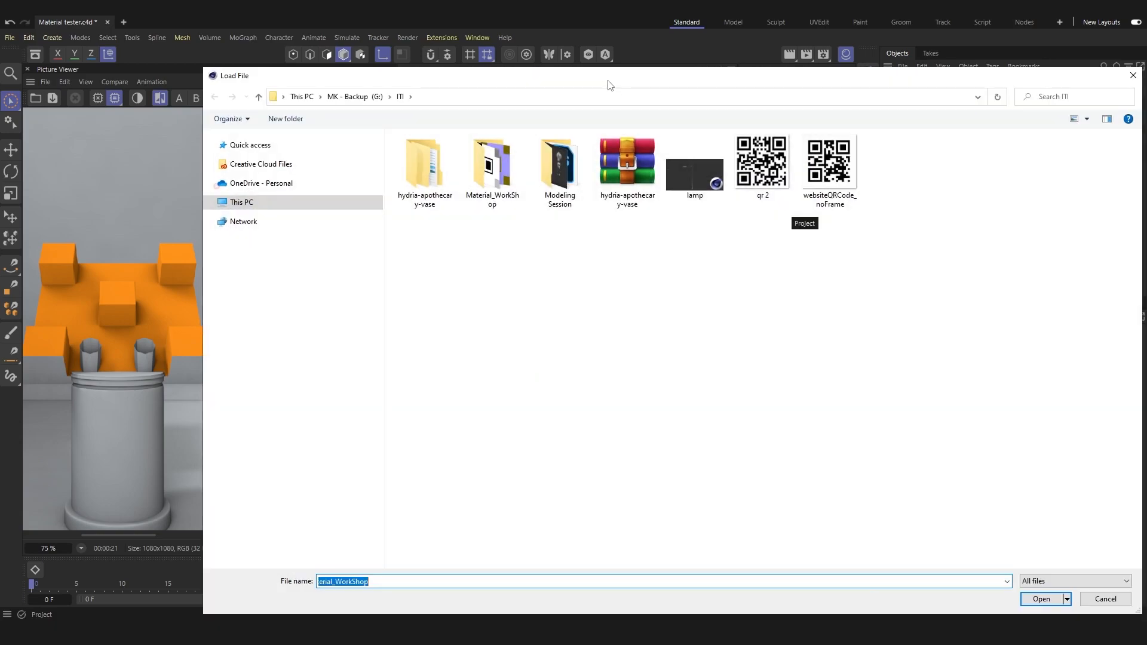
{"action": "double_click", "coordinate": [494, 183]}
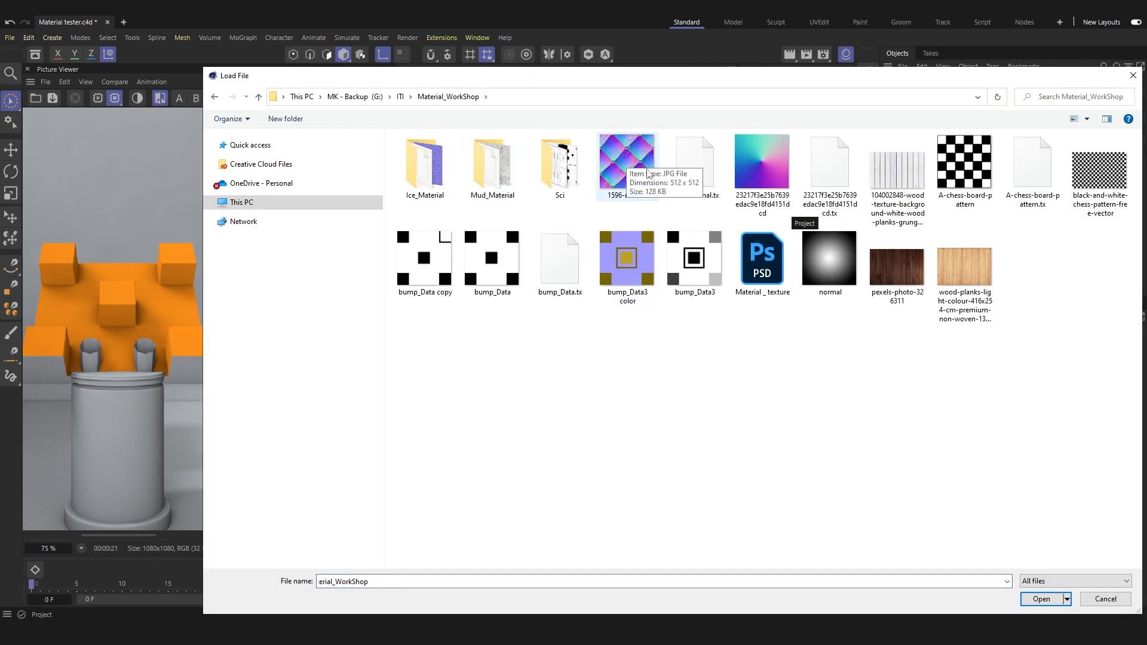
{"action": "left_click", "coordinate": [622, 171]}
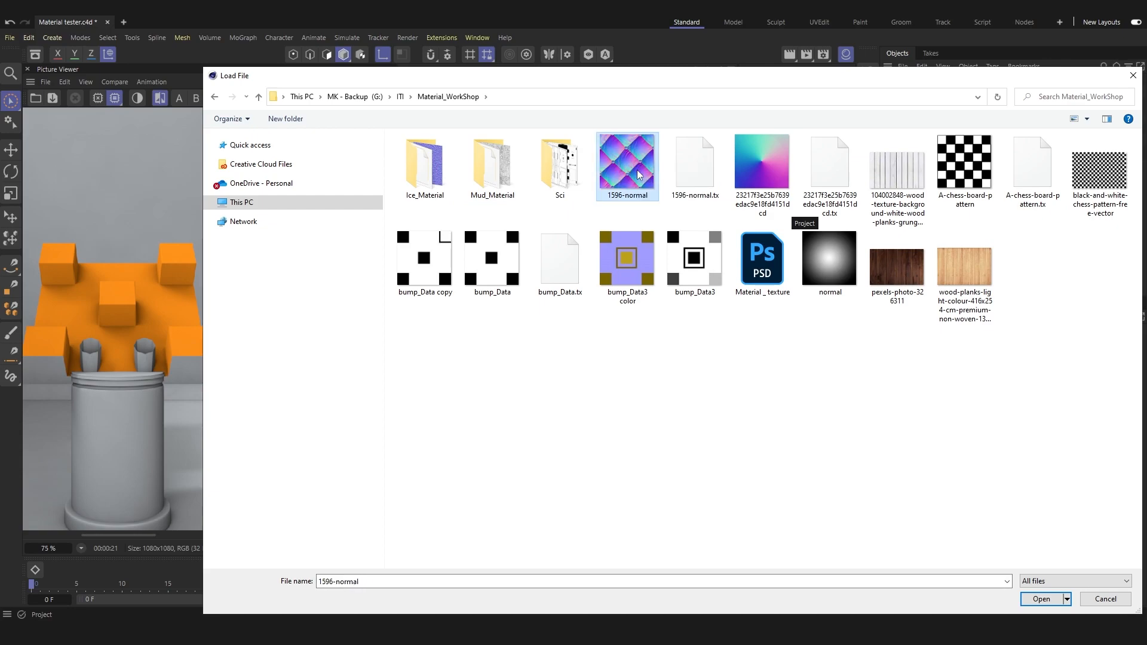
{"action": "double_click", "coordinate": [636, 171]}
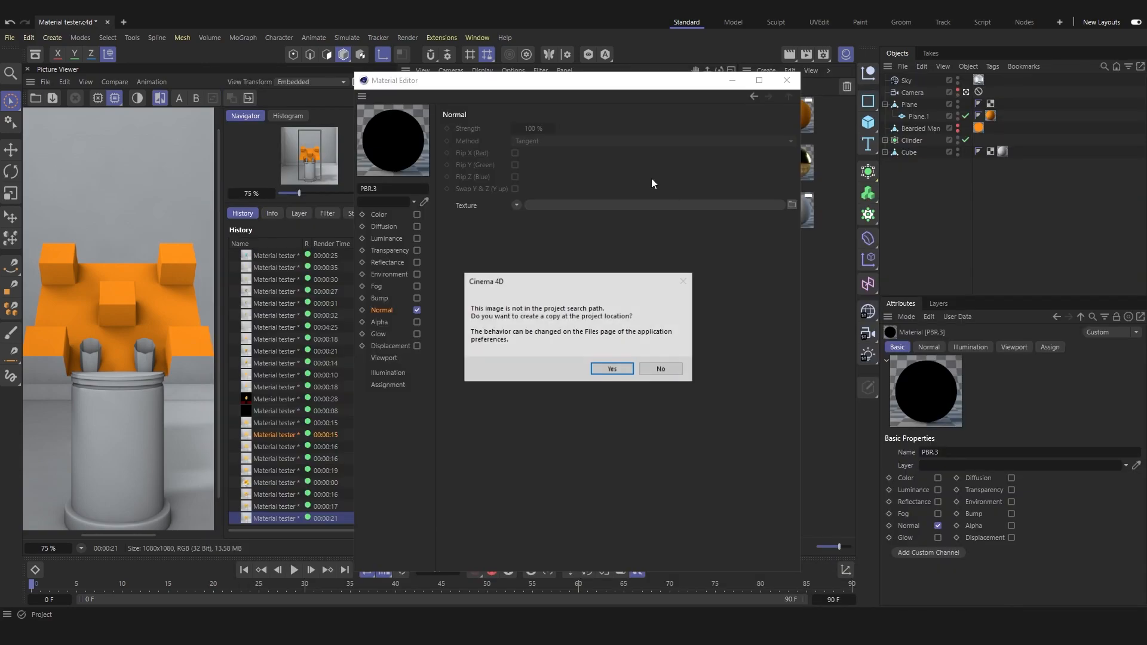
{"action": "left_click", "coordinate": [661, 370]}
Enable the Color channel of PBR.3 and set its saturation to 5% and value to 85%
{"action": "left_click_drag", "start_coordinate": [541, 80], "coordinate": [559, 165]}
{"action": "left_click", "coordinate": [435, 300]}
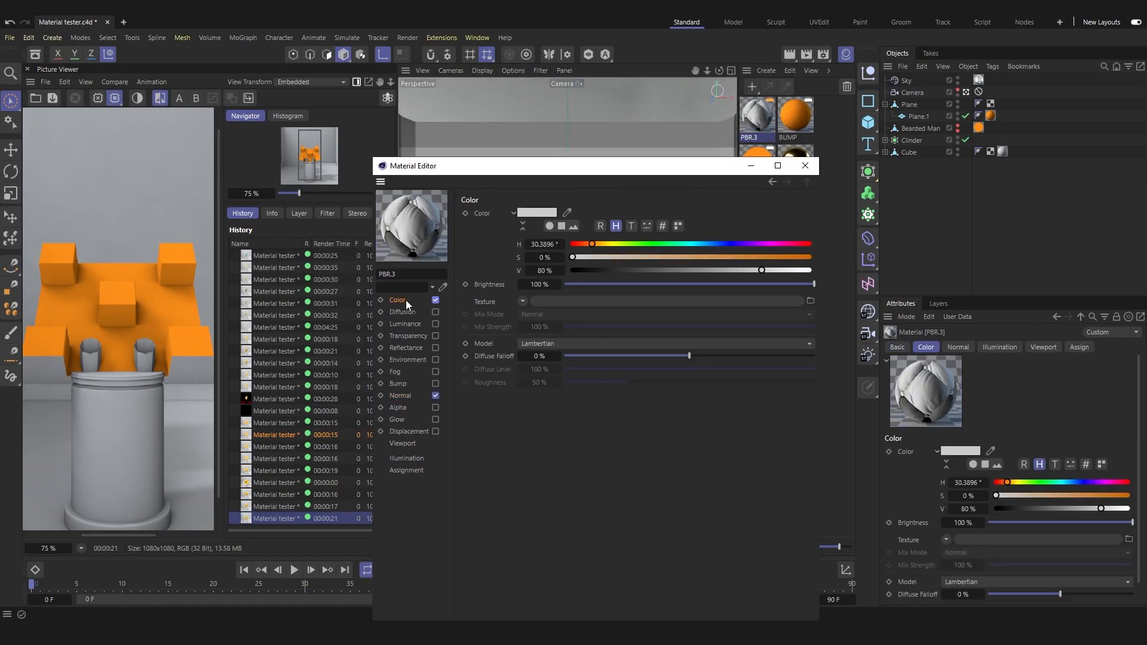
{"action": "left_click_drag", "start_coordinate": [582, 166], "coordinate": [545, 163]}
{"action": "left_click", "coordinate": [547, 253]}
{"action": "left_click", "coordinate": [739, 267]}
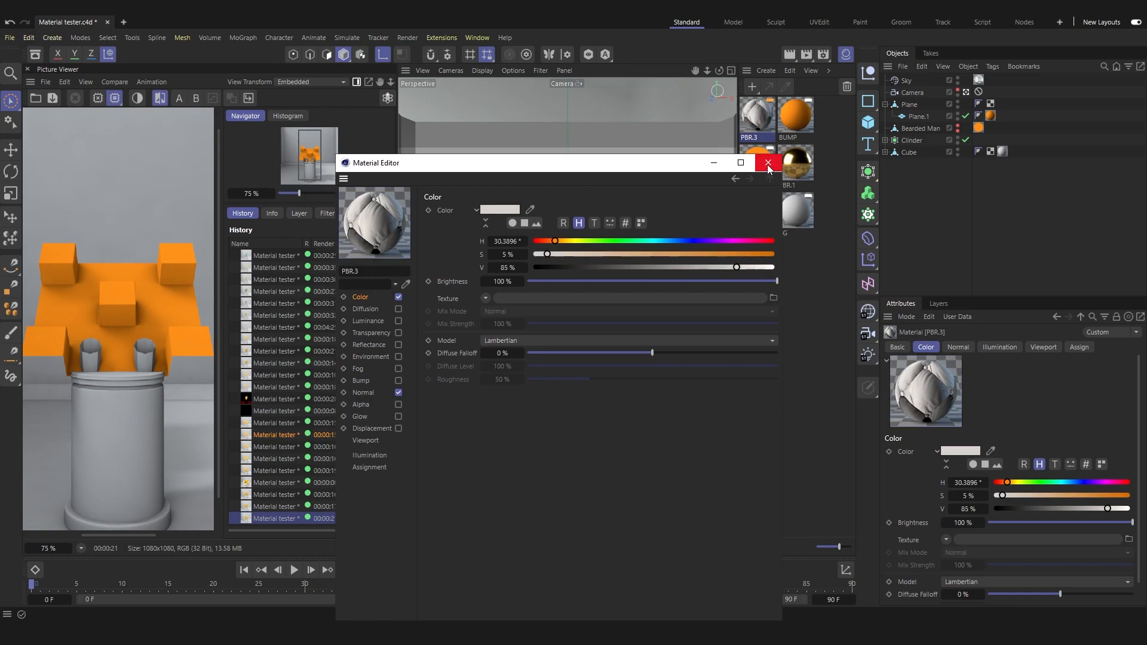
{"action": "left_click", "coordinate": [768, 163]}
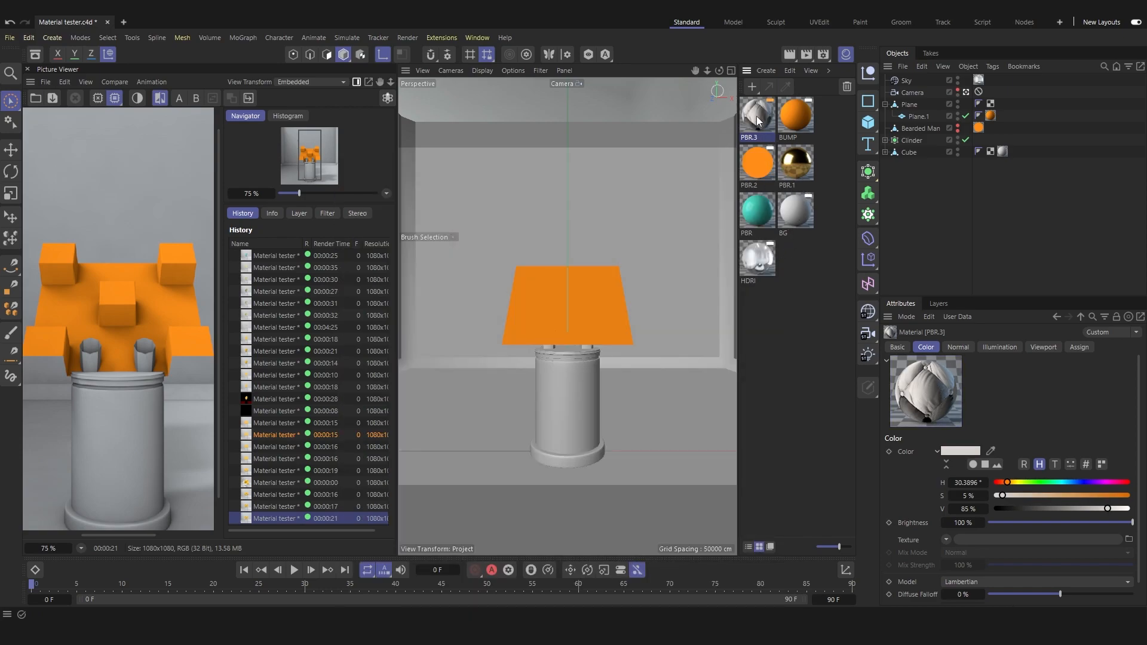
Replace the material on Plane.1 with PBR.3 and render the plane to the Picture Viewer
{"action": "left_click_drag", "start_coordinate": [993, 119], "coordinate": [990, 116]}
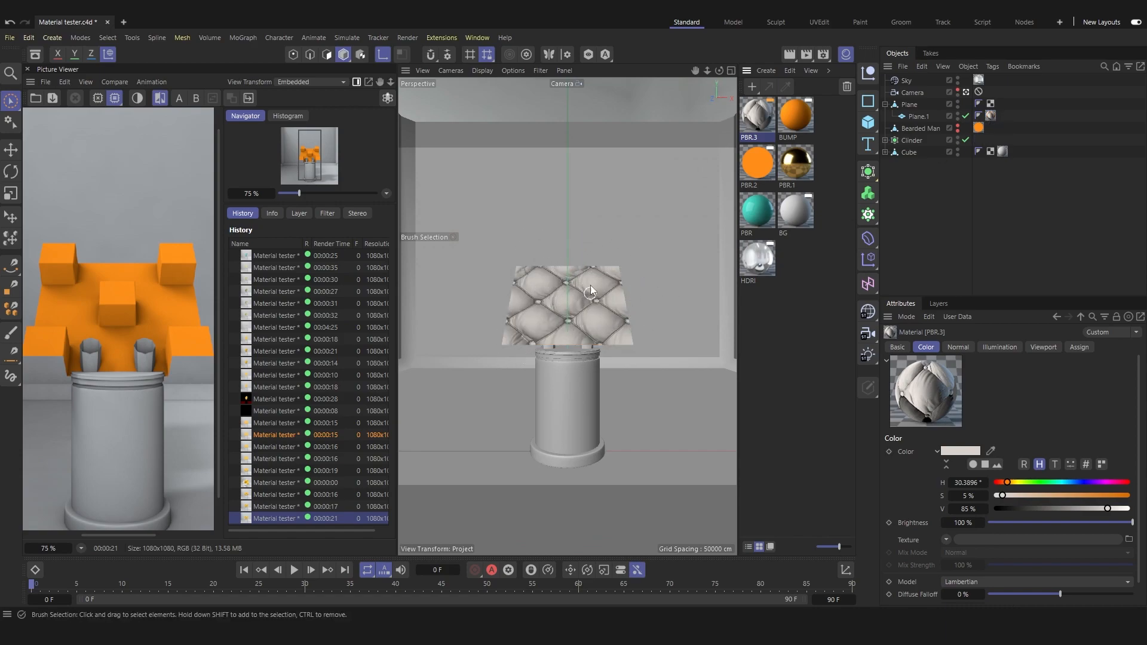
{"action": "left_click", "coordinate": [807, 53]}
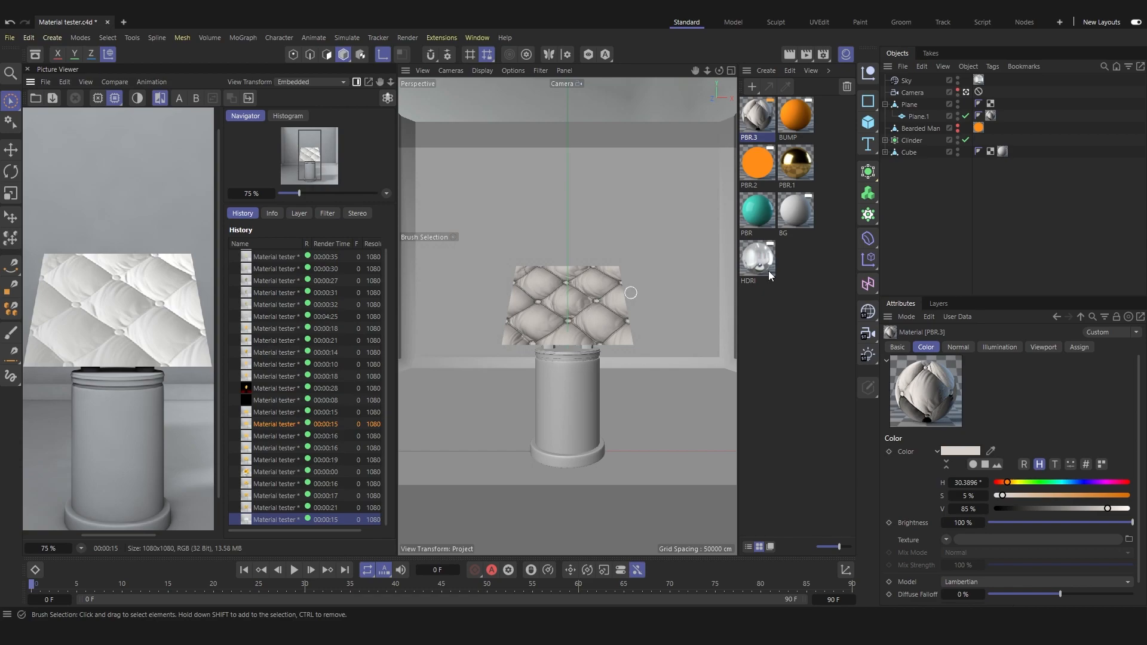
Add a light, place it above and to the right of the plane, and inspect the normal-mapped surface from the default camera
{"action": "left_click", "coordinate": [868, 354]}
{"action": "left_click_drag", "start_coordinate": [574, 361], "coordinate": [575, 156]}
{"action": "left_click_drag", "start_coordinate": [606, 203], "coordinate": [711, 224]}
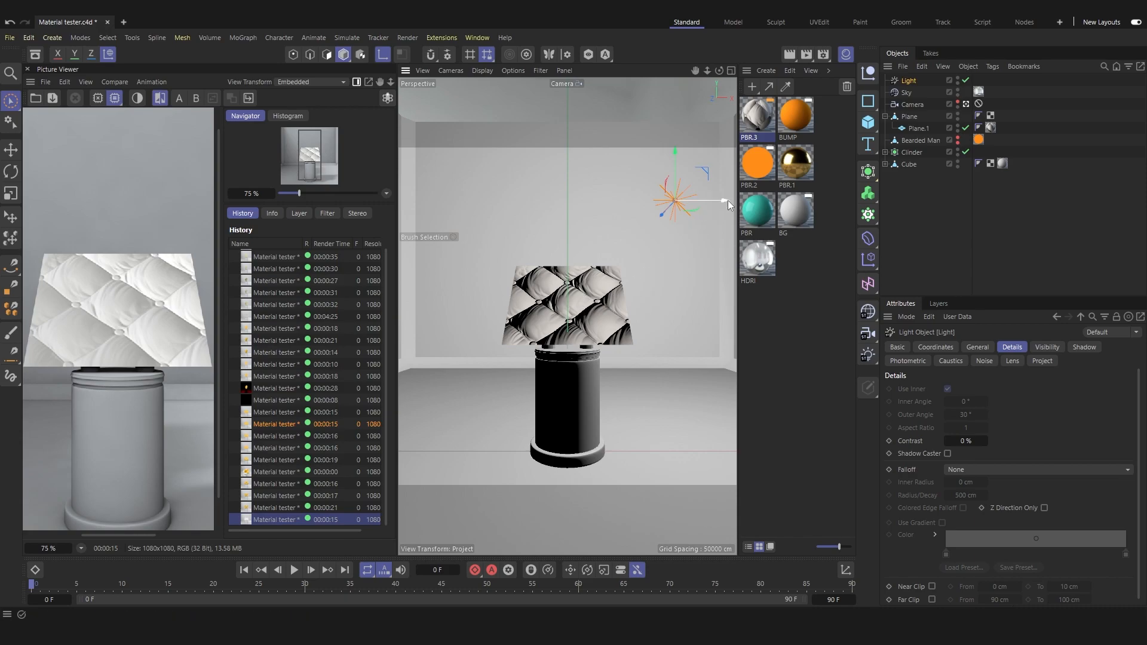
{"action": "mouse_move", "coordinate": [722, 199]}
{"action": "left_mouse_down"}
{"action": "mouse_move", "coordinate": [496, 206]}
{"action": "mouse_move", "coordinate": [707, 216]}
{"action": "mouse_move", "coordinate": [682, 215]}
{"action": "left_mouse_up"}
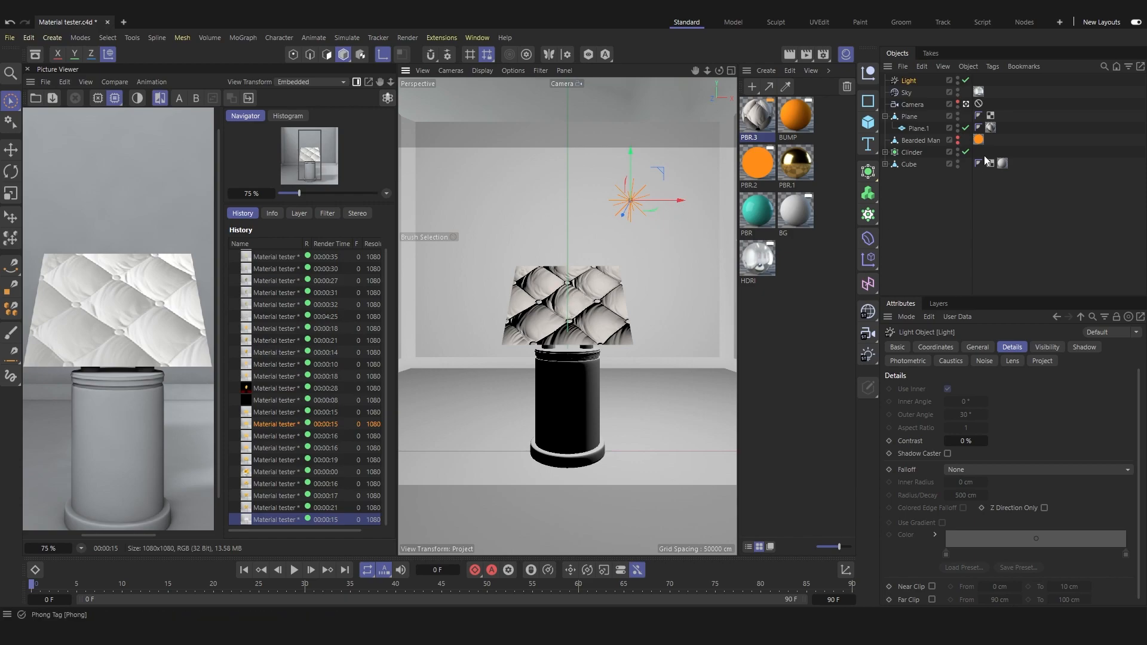
{"action": "left_click", "coordinate": [965, 105]}
{"action": "left_click_drag", "start_coordinate": [627, 339], "coordinate": [654, 352], "text": "alt"}
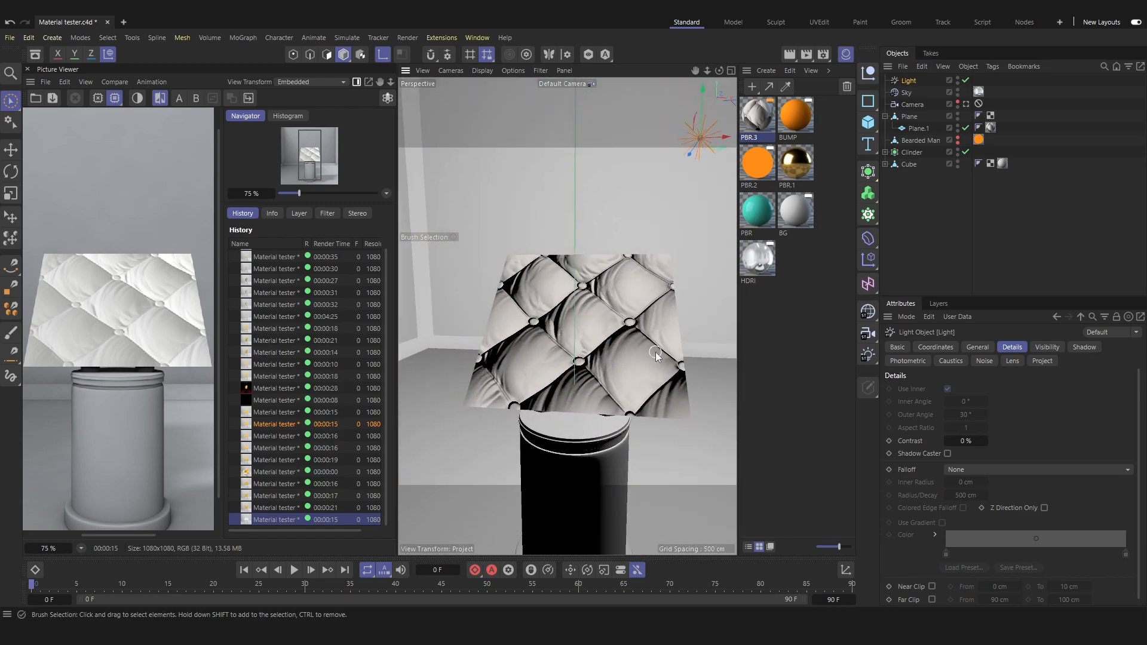
{"action": "left_click", "coordinate": [966, 105]}
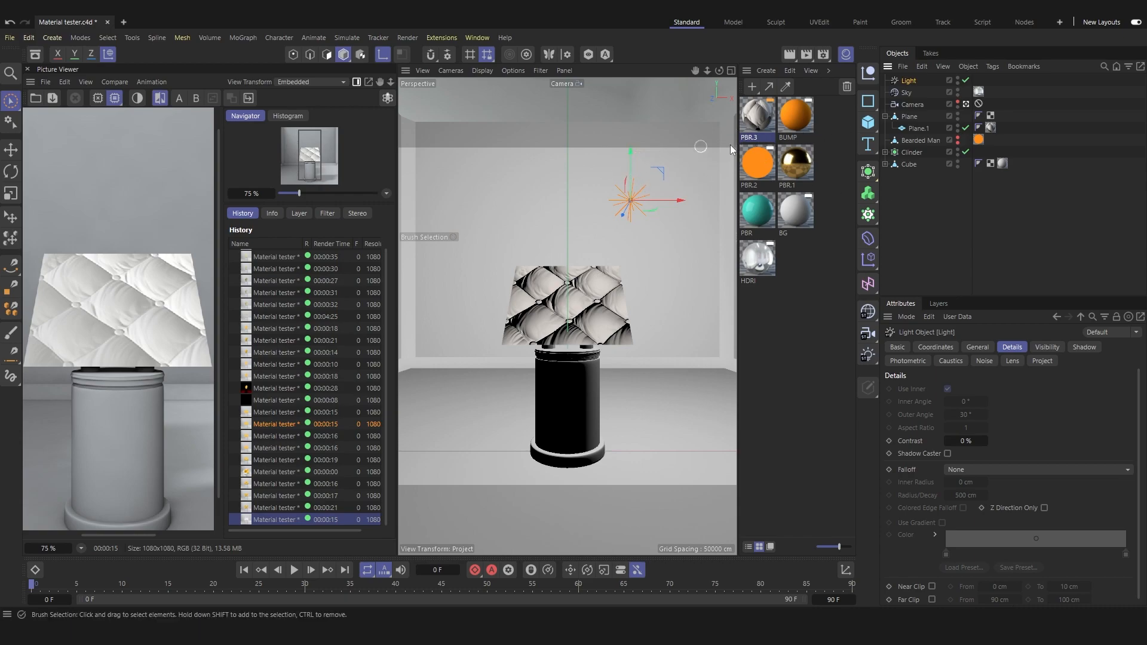
Enable the Normal channel of the gold PBR.1 material, leaving Bump off
{"action": "double_click", "coordinate": [793, 157]}
{"action": "left_click_drag", "start_coordinate": [774, 148], "coordinate": [518, 100]}
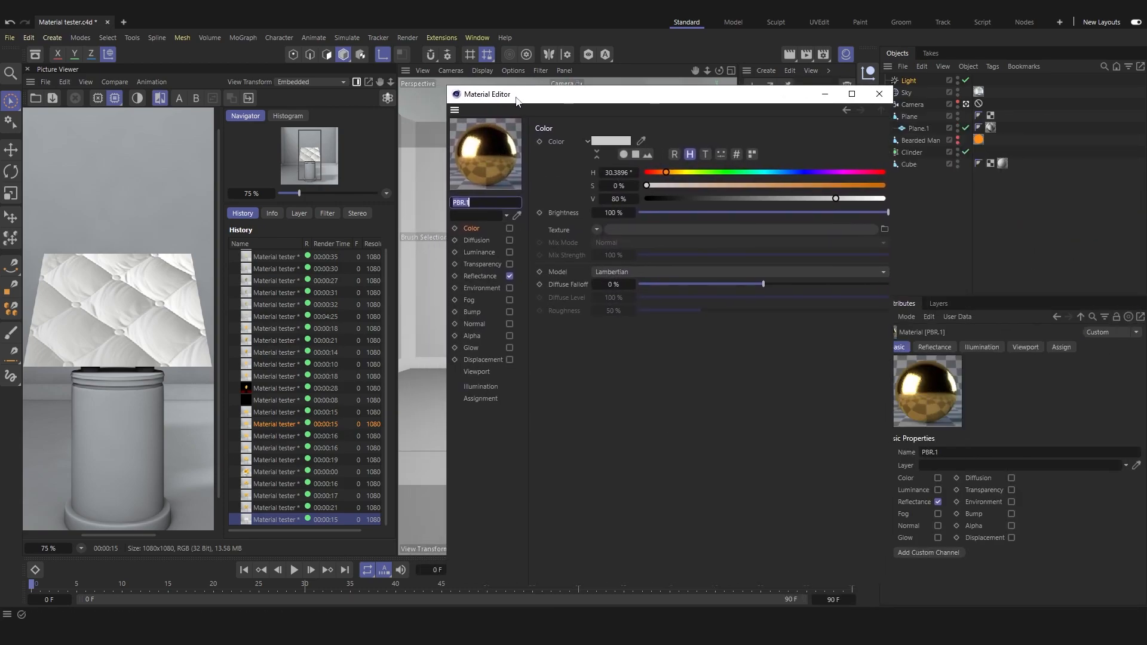
{"action": "left_click", "coordinate": [509, 311]}
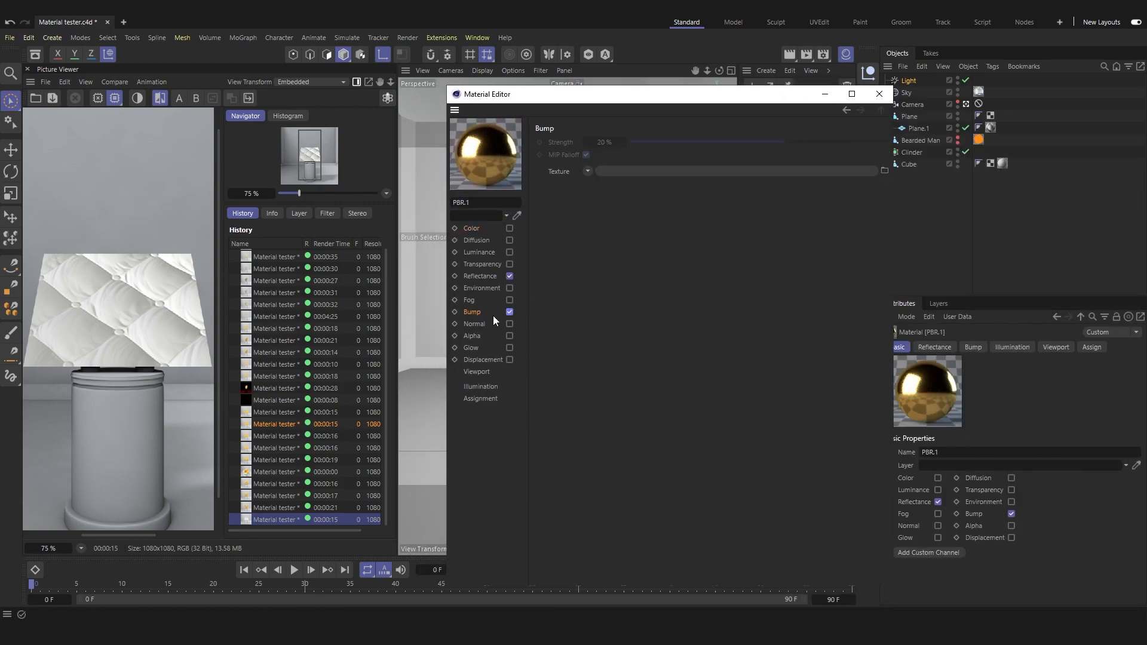
{"action": "left_click", "coordinate": [509, 311]}
{"action": "left_click", "coordinate": [509, 324]}
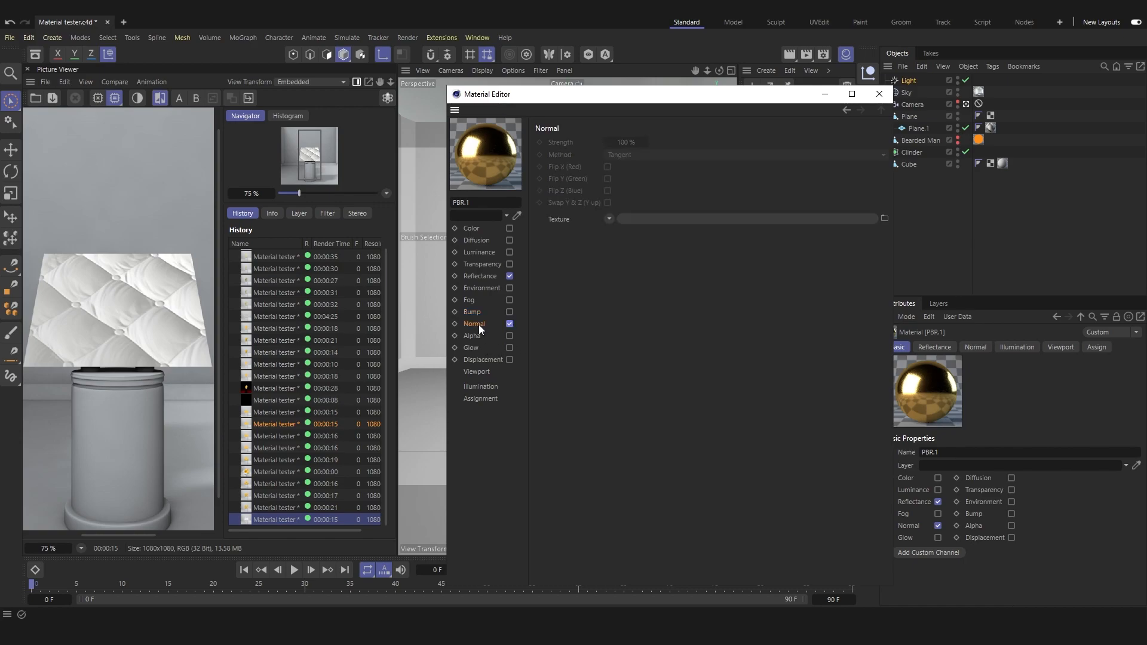
Load 1596-normal as the Normal texture of PBR.1, without copying the image to the project location
{"action": "left_click", "coordinate": [884, 218]}
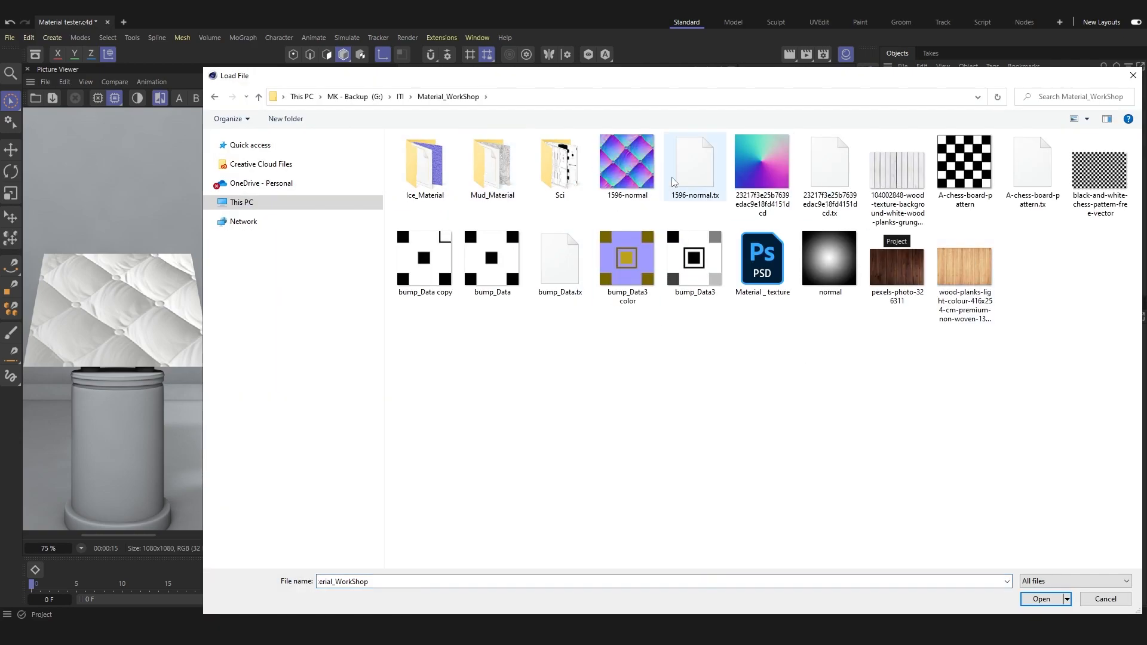
{"action": "double_click", "coordinate": [627, 173]}
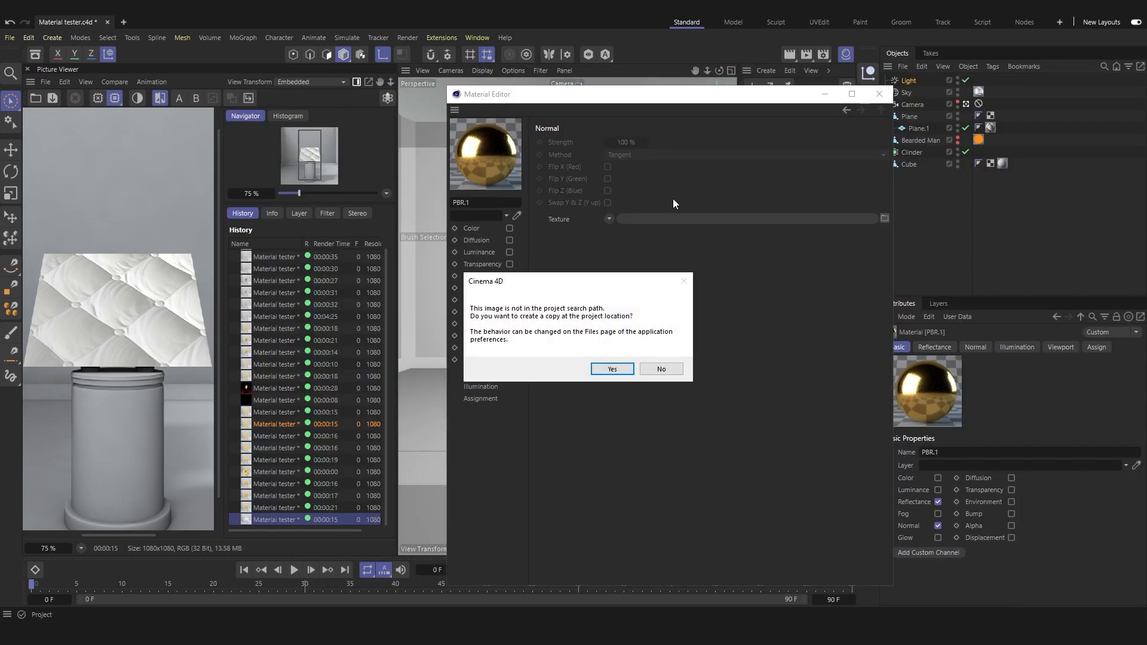
{"action": "left_click", "coordinate": [661, 369]}
{"action": "left_click", "coordinate": [879, 93]}
Assign the gold PBR.1 material to Plane.1 and render the lit plane to the Picture Viewer
{"action": "left_click_drag", "start_coordinate": [780, 169], "coordinate": [994, 129]}
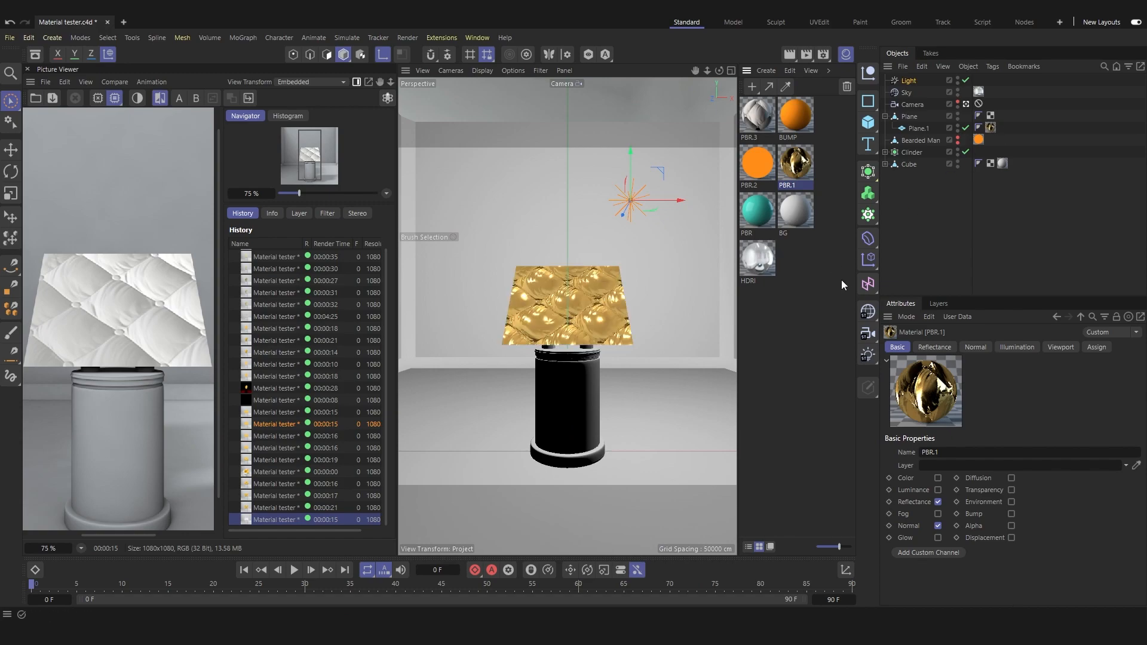
{"action": "left_click", "coordinate": [825, 290]}
{"action": "left_click", "coordinate": [807, 55]}
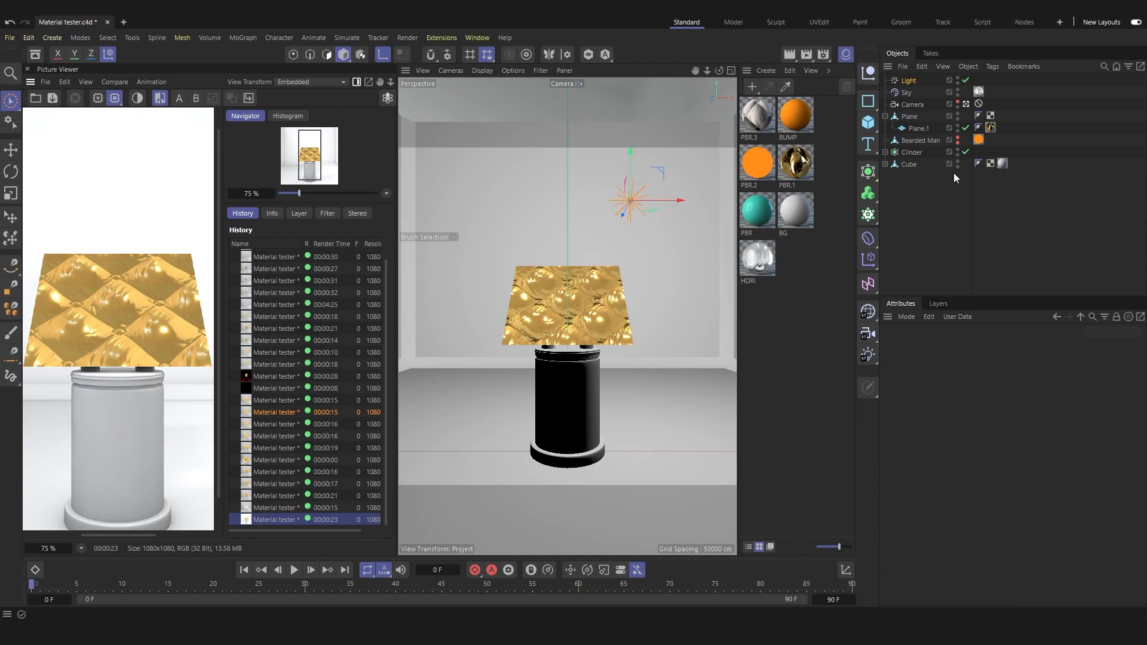
Delete the light and render the gold plane to the Picture Viewer again
{"action": "left_click", "coordinate": [907, 82]}
{"action": "key", "text": "Delete"}
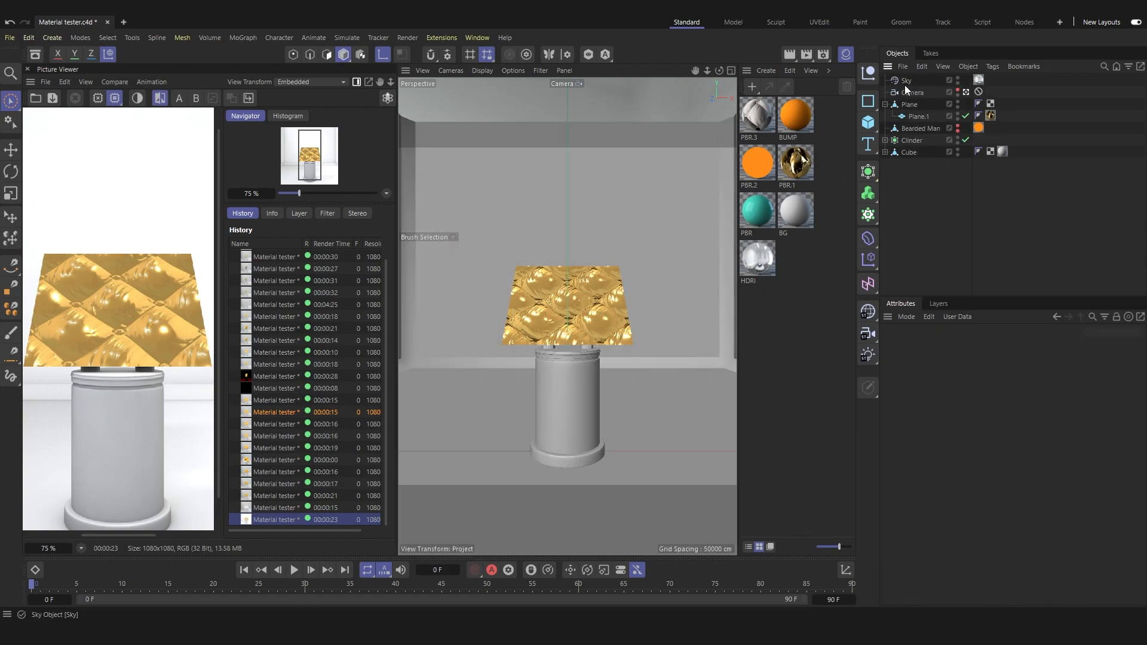
{"action": "left_click", "coordinate": [808, 55]}
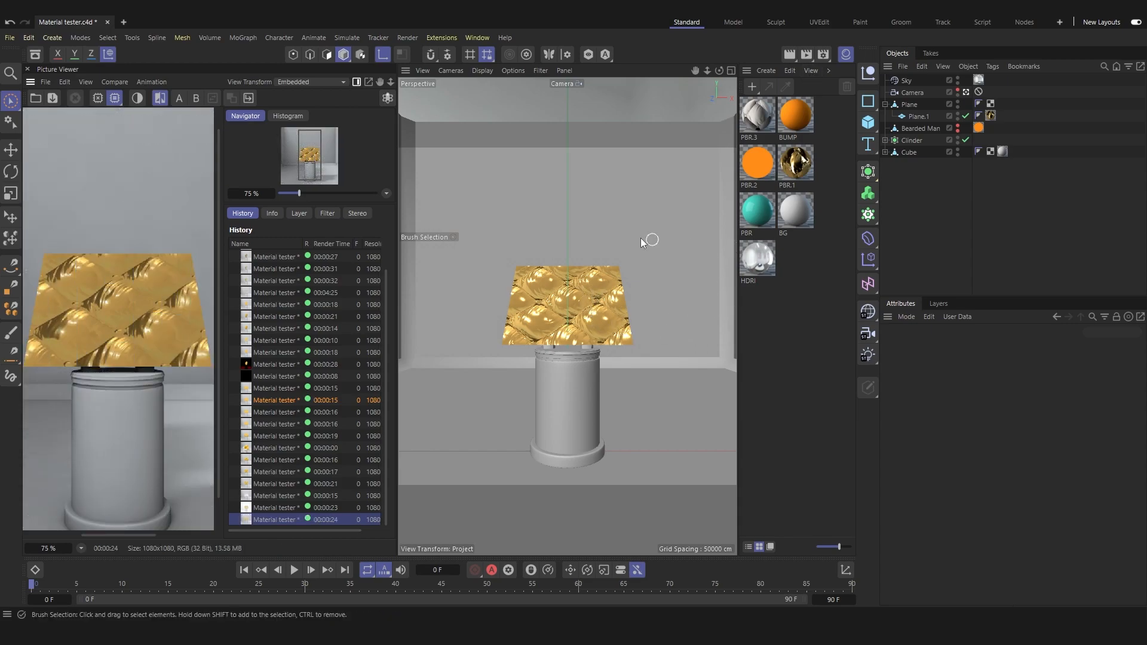
Create another PBR material and enable its Luminance and Transparency channels alongside Reflectance
{"action": "double_click", "coordinate": [811, 261]}
{"action": "double_click", "coordinate": [754, 123]}
{"action": "left_click_drag", "start_coordinate": [758, 108], "coordinate": [516, 77]}
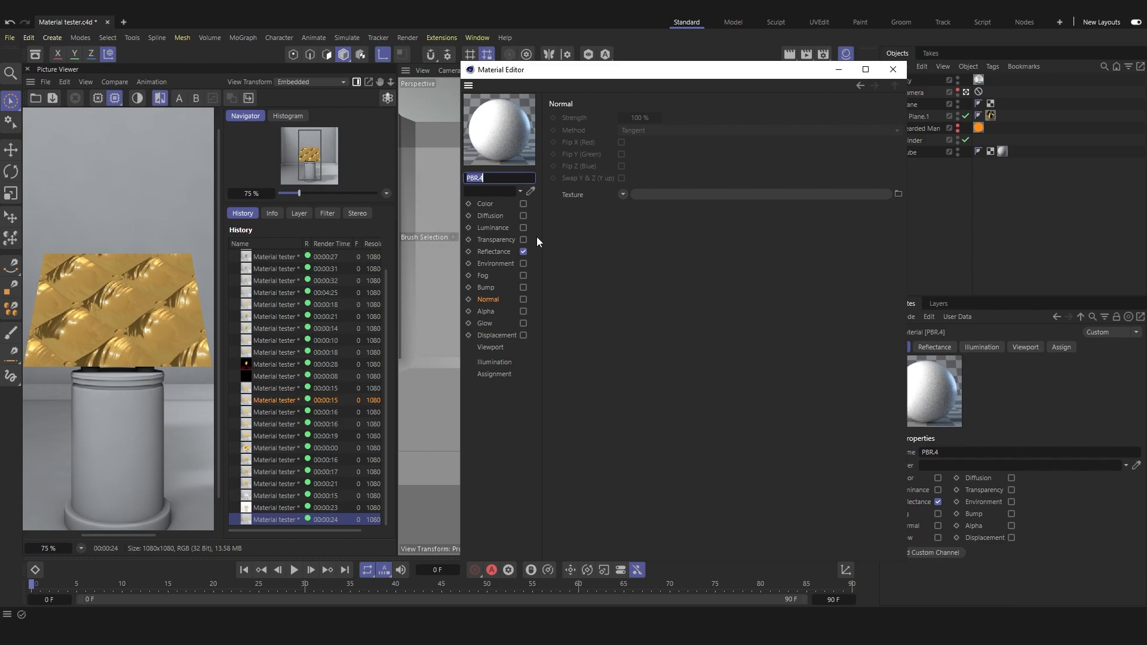
{"action": "left_click", "coordinate": [501, 203]}
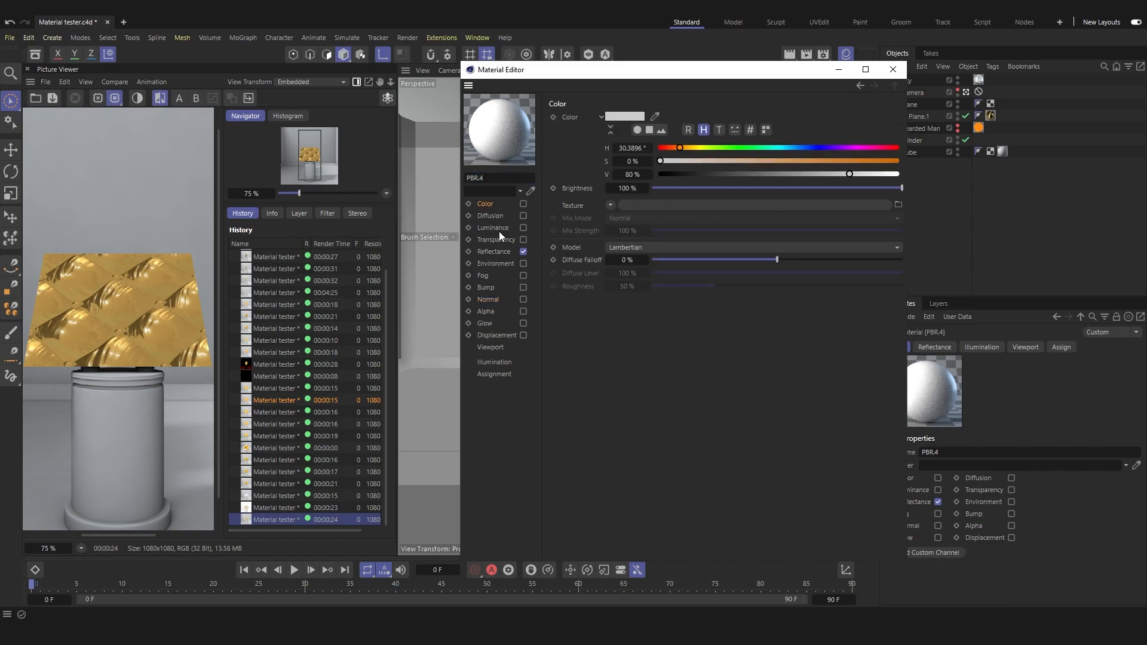
{"action": "left_click", "coordinate": [523, 228]}
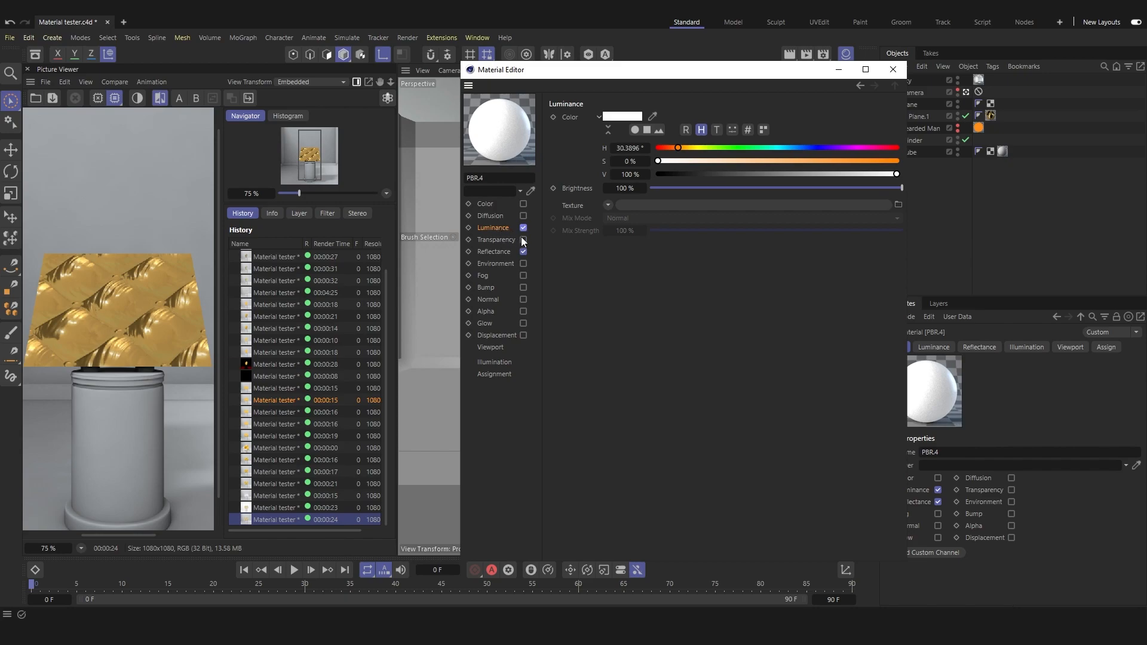
{"action": "left_click", "coordinate": [522, 239]}
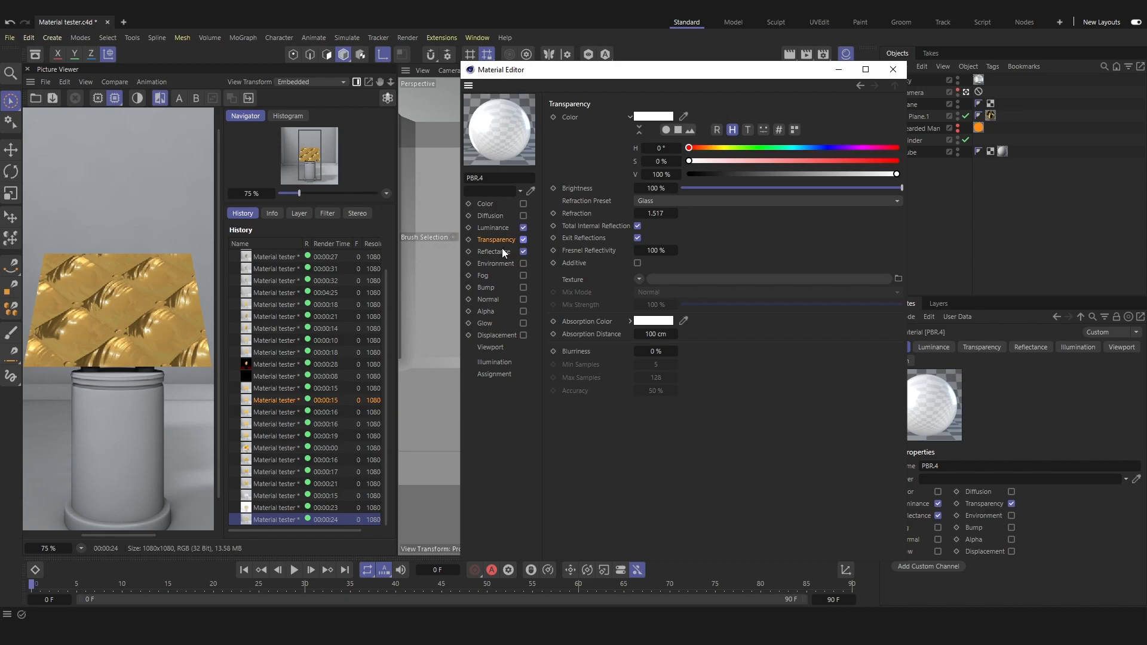
Review the Reflectance, Normal and Displacement channel settings of PBR.4, then close the Material Editor
{"action": "left_click", "coordinate": [523, 253]}
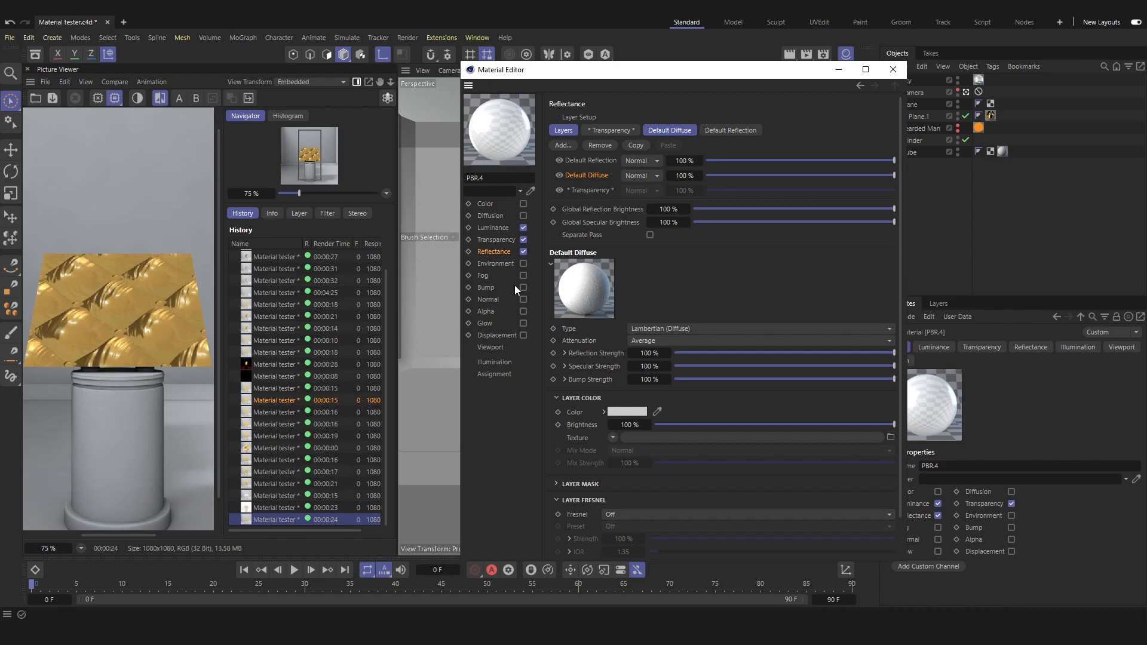
{"action": "left_click", "coordinate": [488, 300]}
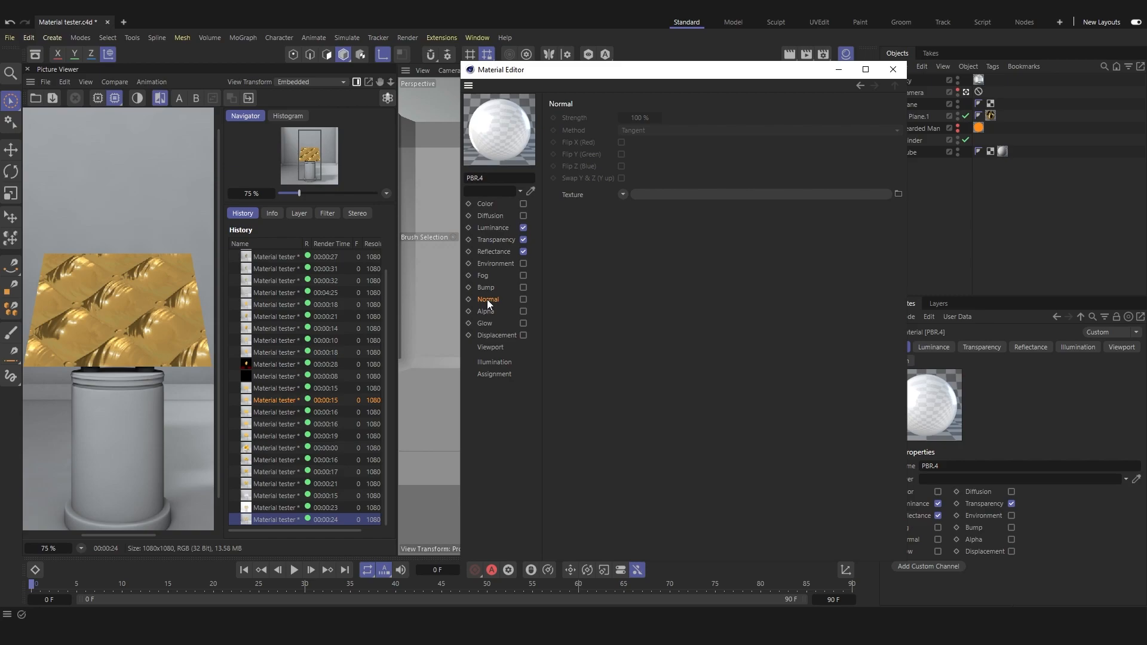
{"action": "left_click", "coordinate": [506, 336]}
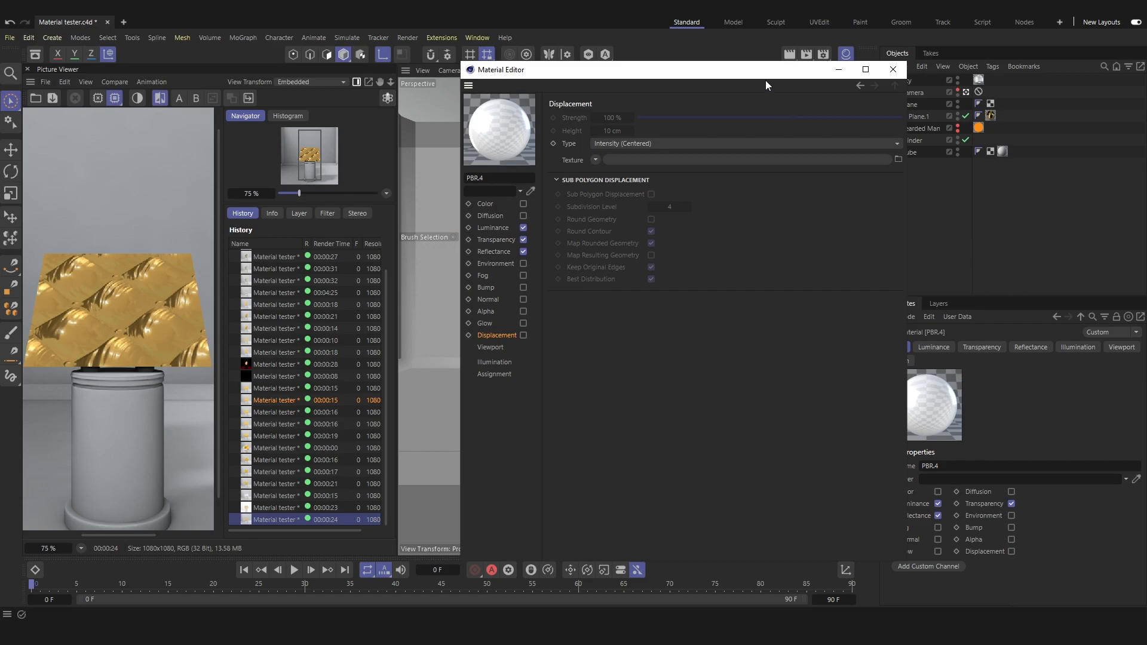
{"action": "left_click_drag", "start_coordinate": [763, 76], "coordinate": [722, 73]}
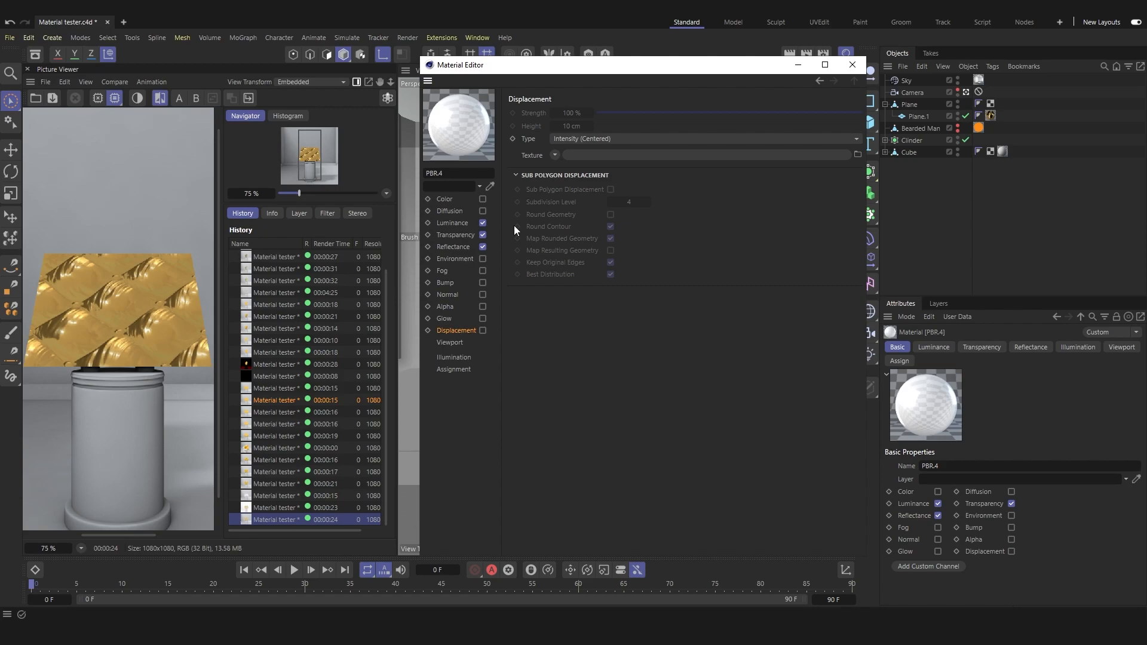
{"action": "left_click_drag", "start_coordinate": [599, 72], "coordinate": [559, 145]}
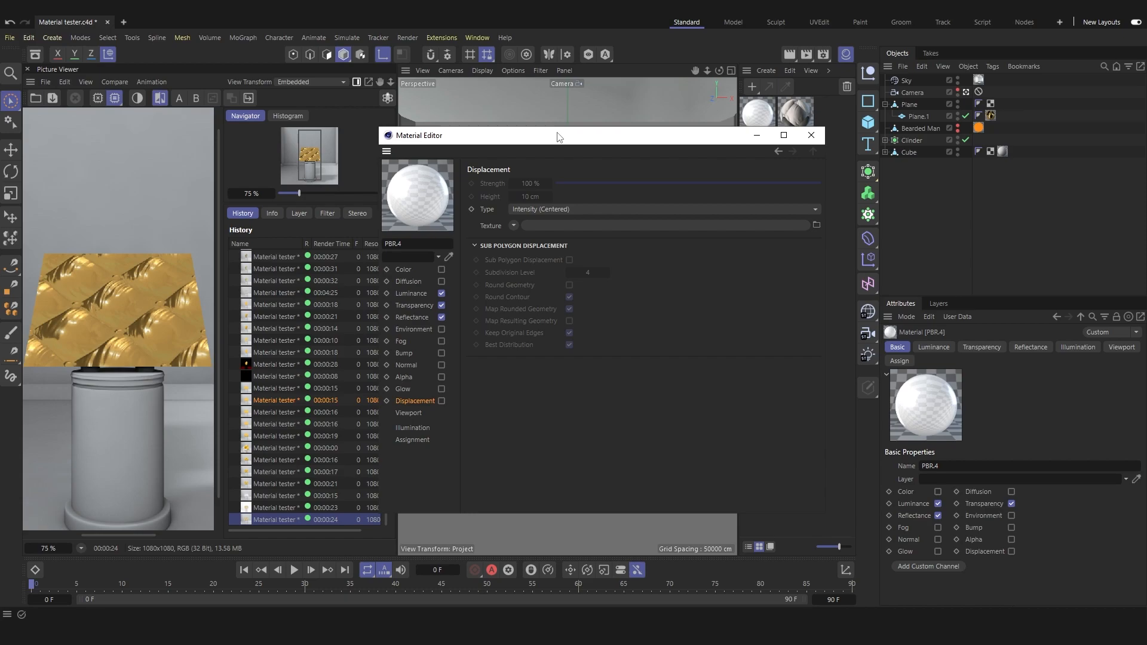
{"action": "left_click", "coordinate": [810, 135]}
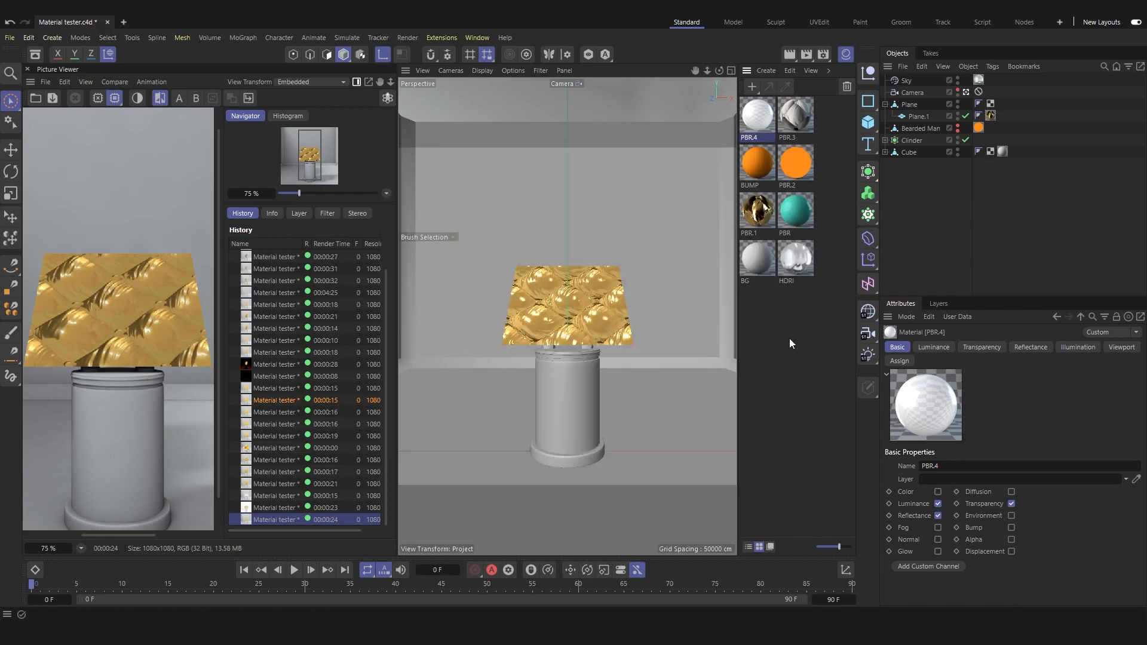